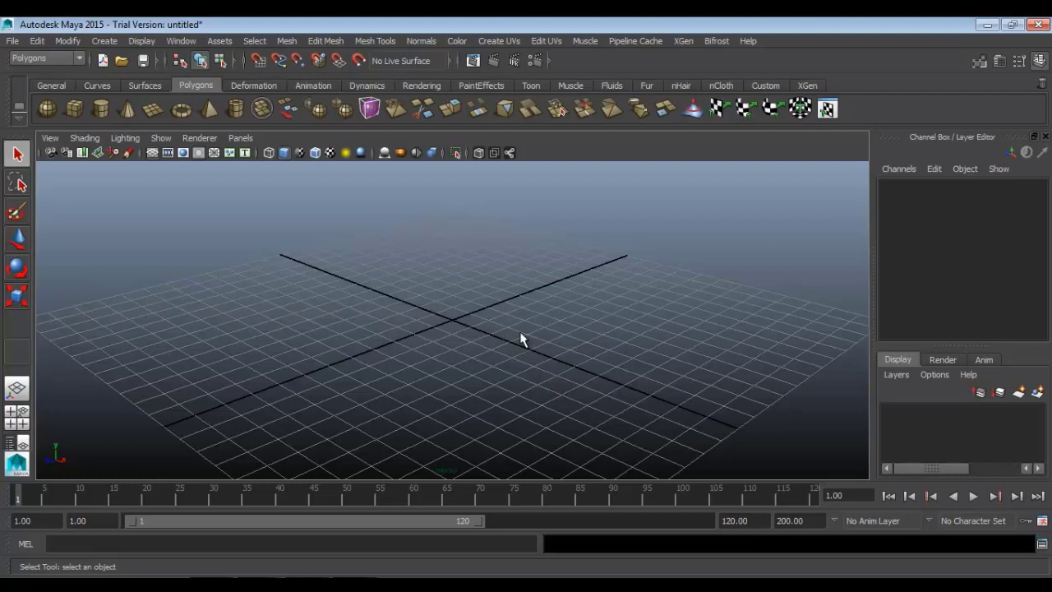
Step: Switch to the Rendering menu set and detach the list of light types as a floating window over the viewport
left_click(57, 58)
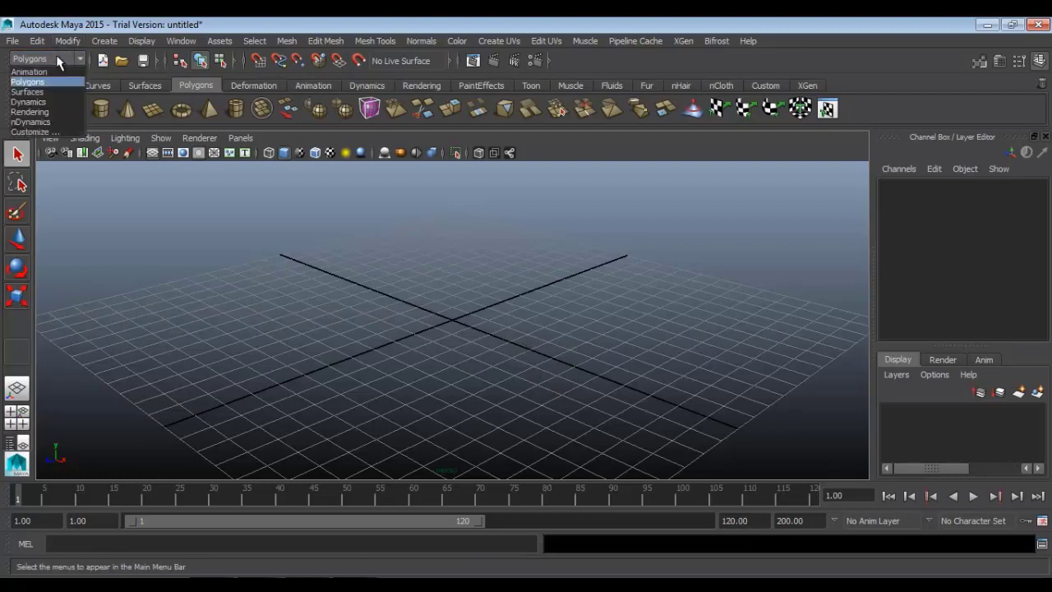
left_click(46, 113)
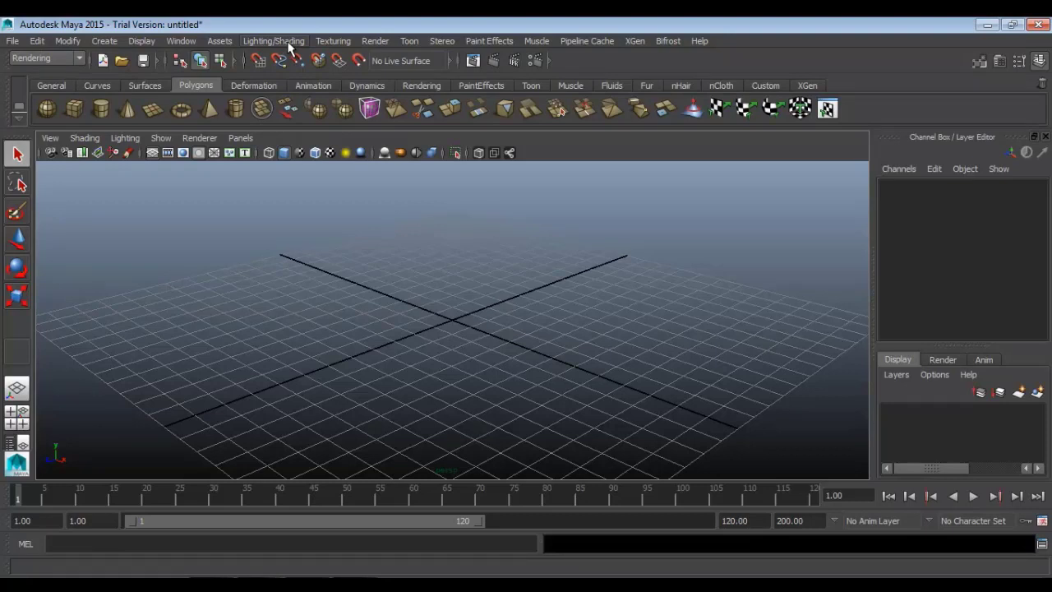
left_click(112, 41)
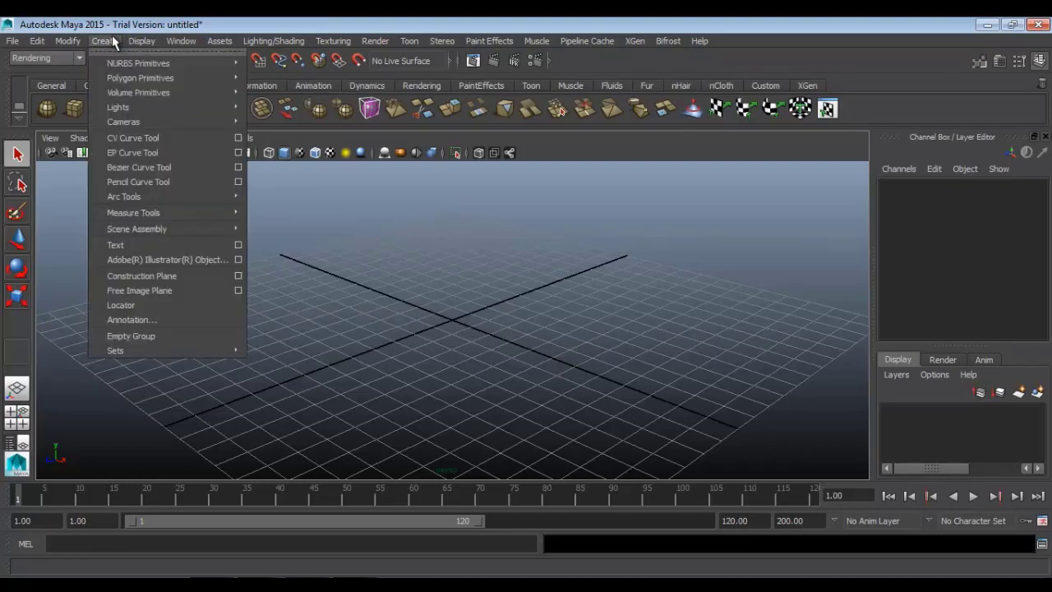
mouse_move(127, 105)
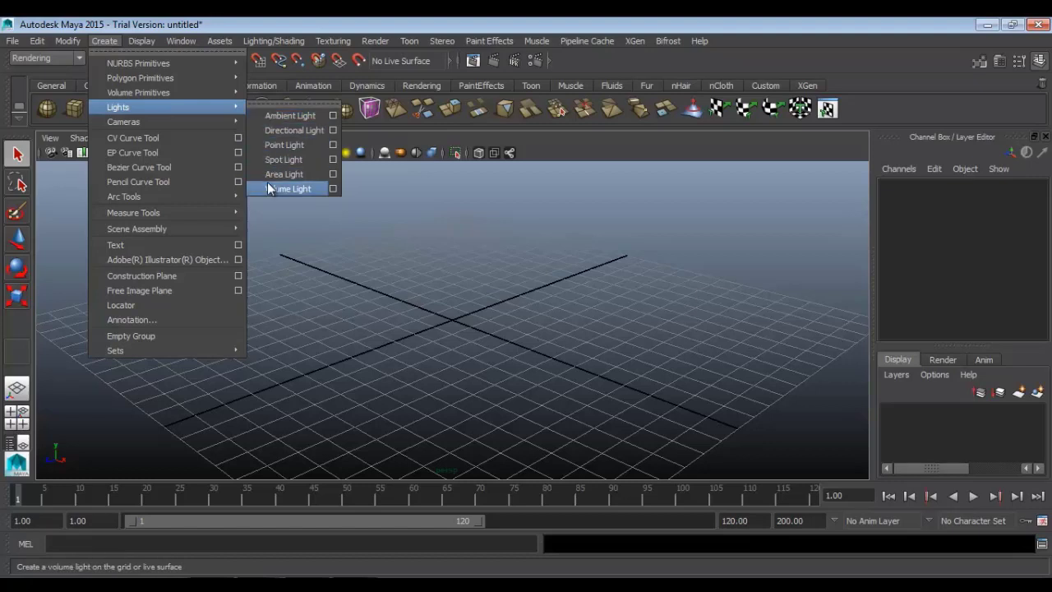
left_click(270, 104)
left_click_drag(270, 104, 736, 189)
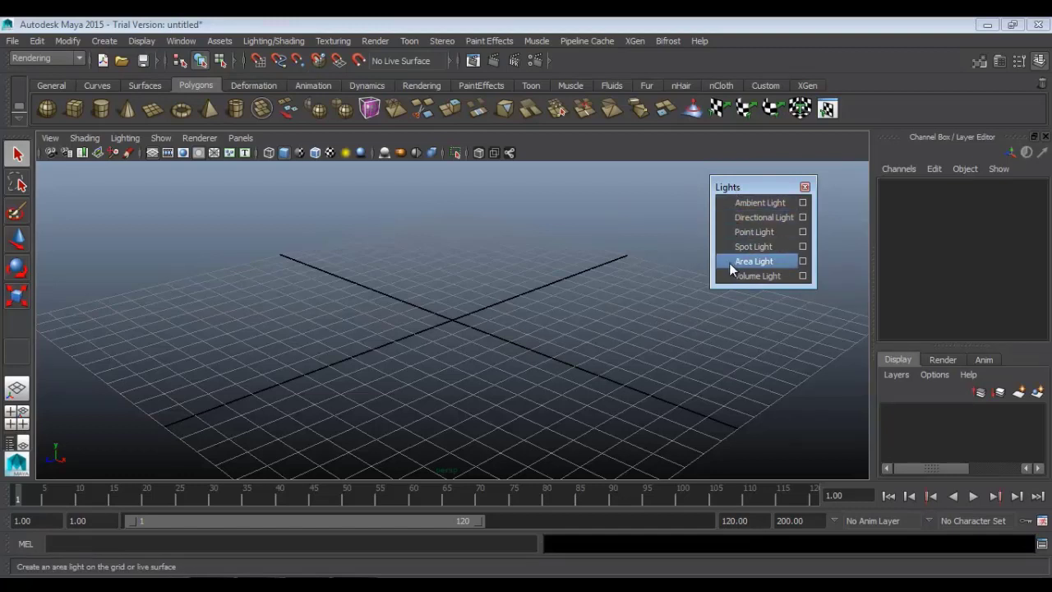
Step: Create an ambient light and move it above the grid to about X -7.7, Y 4.2
left_click(729, 202)
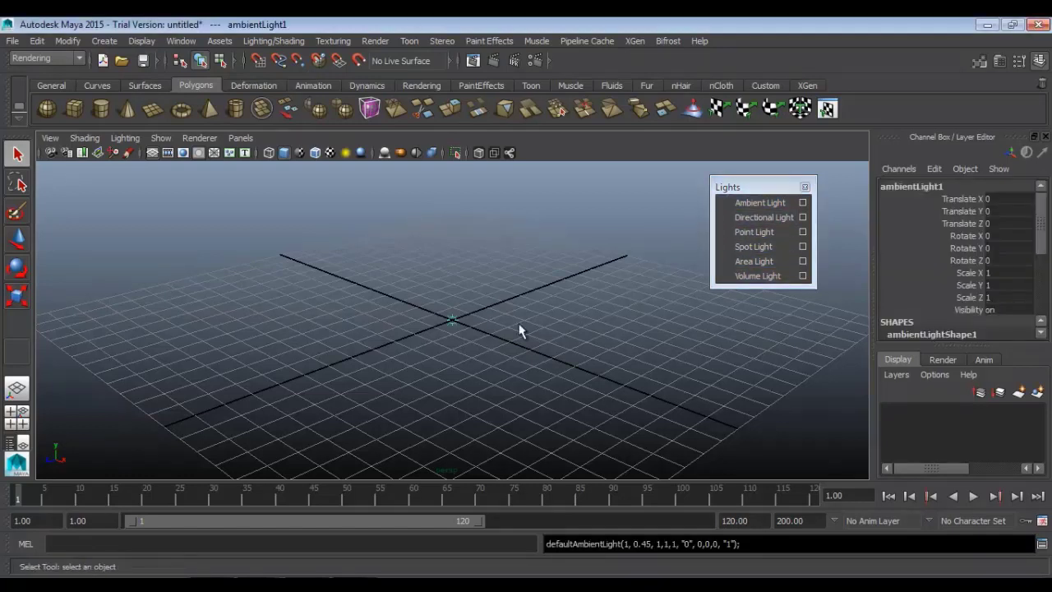
left_click_drag(520, 329, 418, 324, "alt")
key("w")
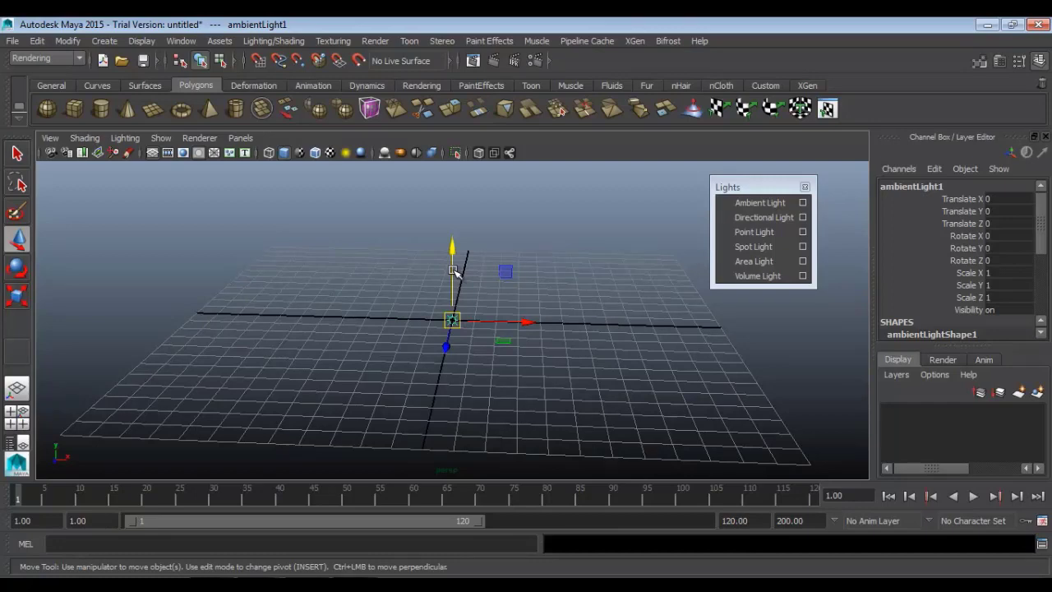
left_click_drag(458, 263, 460, 225)
left_click_drag(527, 255, 352, 254)
left_click_drag(284, 196, 283, 169)
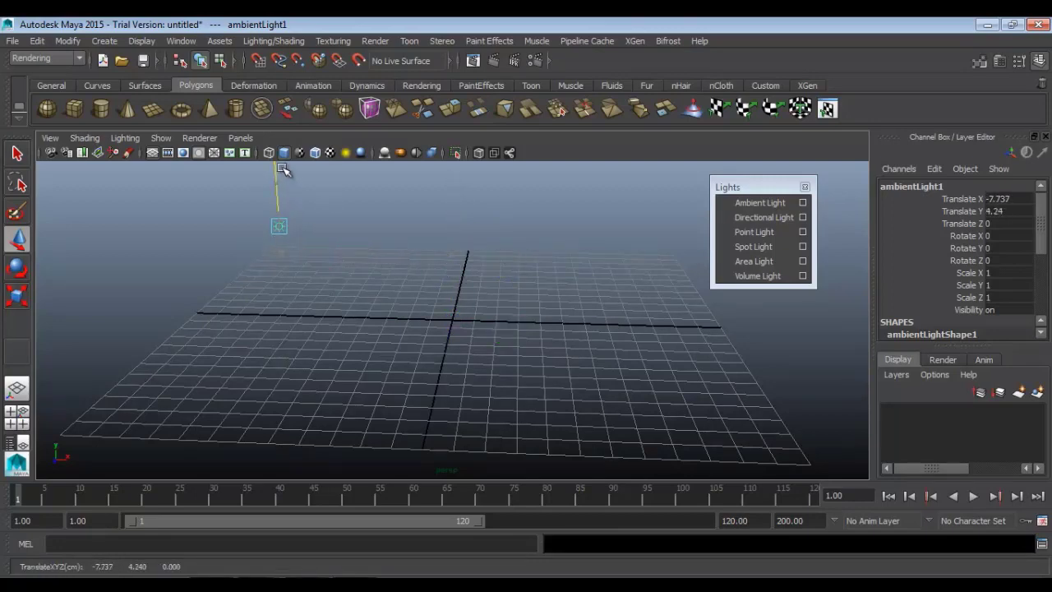
Step: Create a directional light and place it beside the ambient light at about X -5.6, Y 4.2
left_click(748, 220)
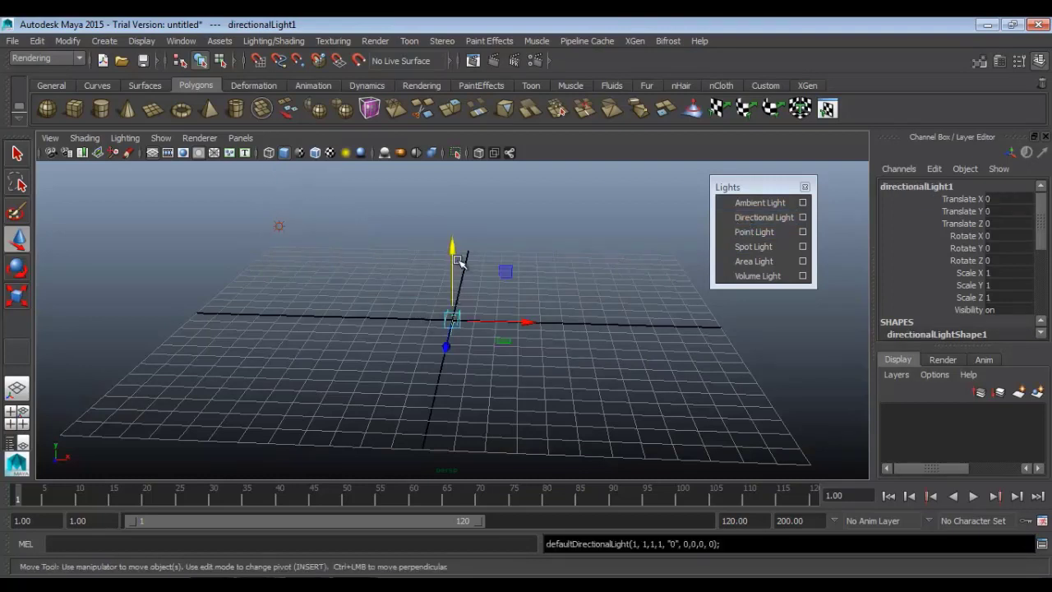
left_click_drag(462, 265, 452, 174)
left_click_drag(528, 230, 402, 229)
Step: Create a point light and raise it above the grid, next to the directional light in the row
left_click(753, 231)
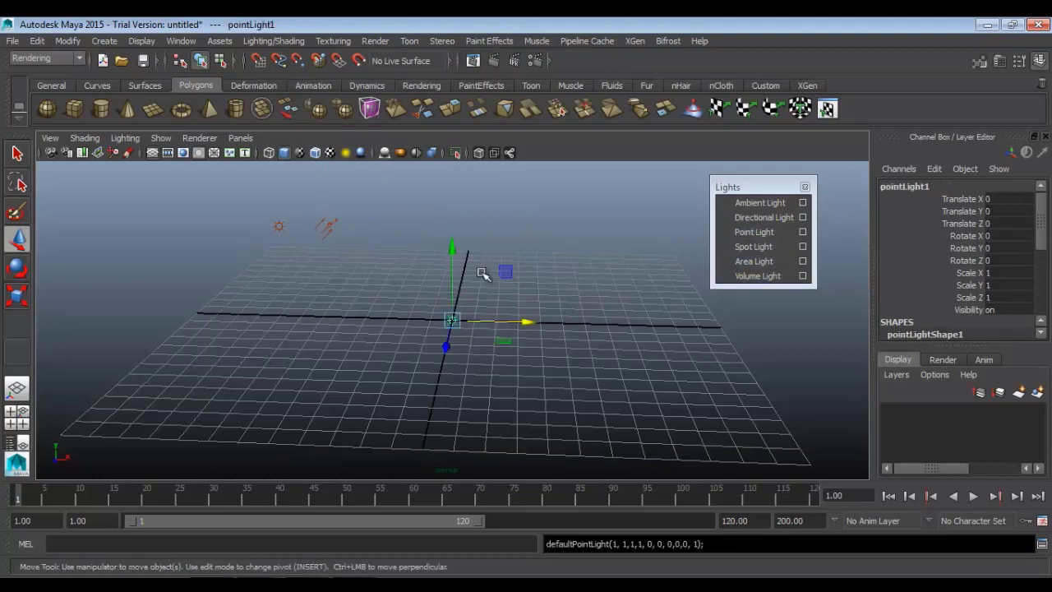
left_click_drag(457, 263, 461, 153)
left_click_drag(530, 229, 553, 236)
Step: Create a spot light and an area light and continue the row with them, placing the area light at about X 1, Y 4.4
left_click(772, 247)
left_click(762, 262)
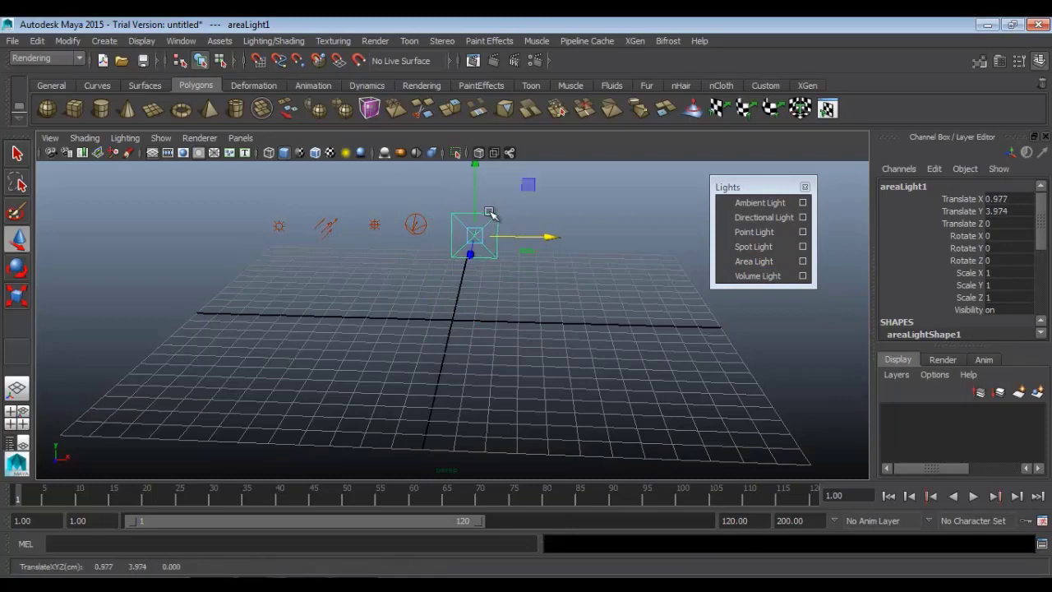
Step: Create a volume light at about X 4.5, Y 4.4 and close the floating list of lights
left_click(748, 275)
left_click_drag(450, 265, 451, 171)
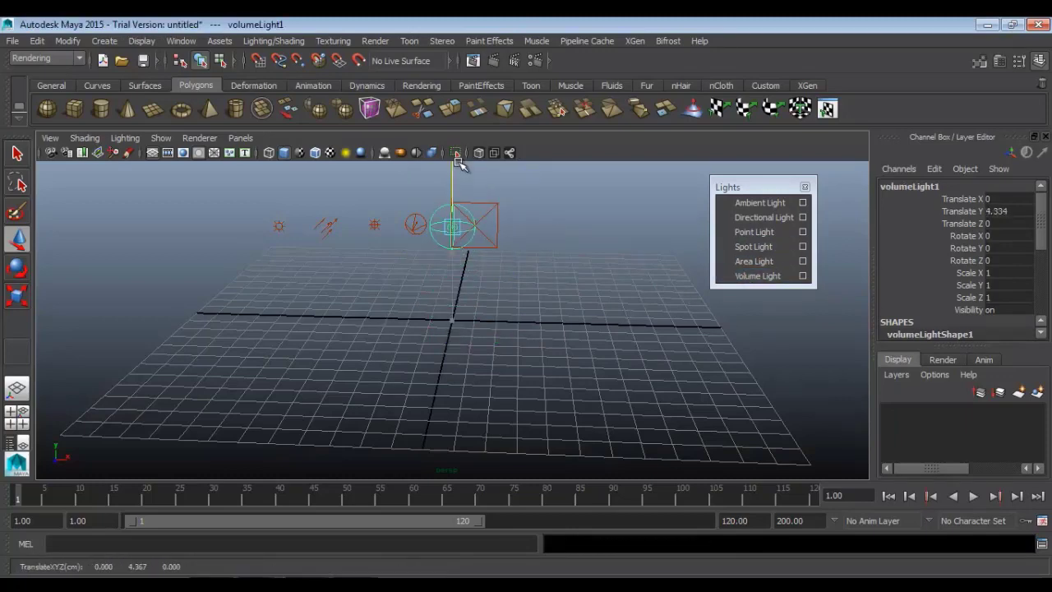
left_click_drag(530, 234, 636, 231)
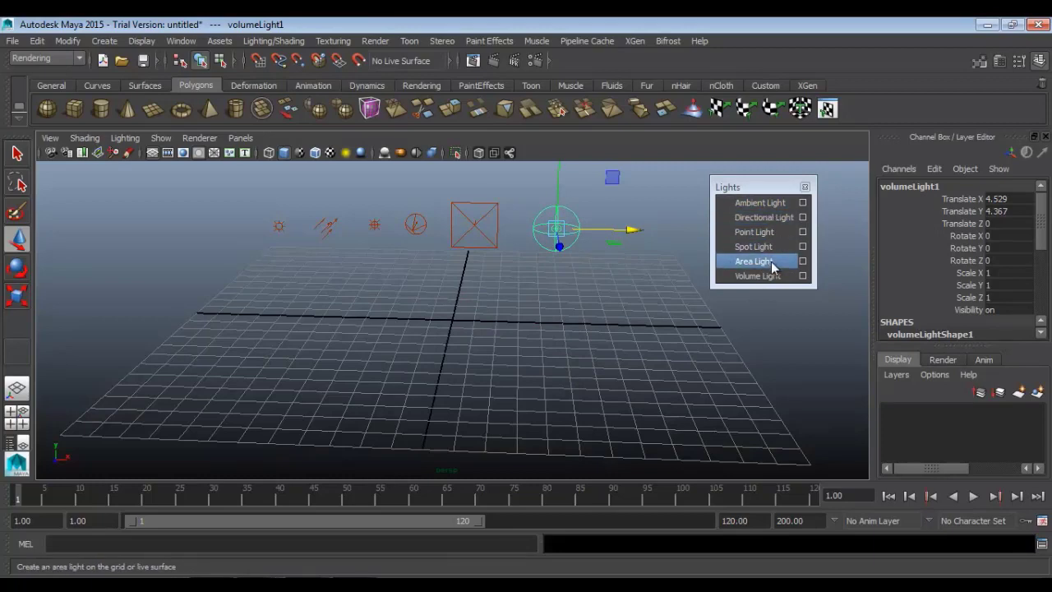
left_click(805, 188)
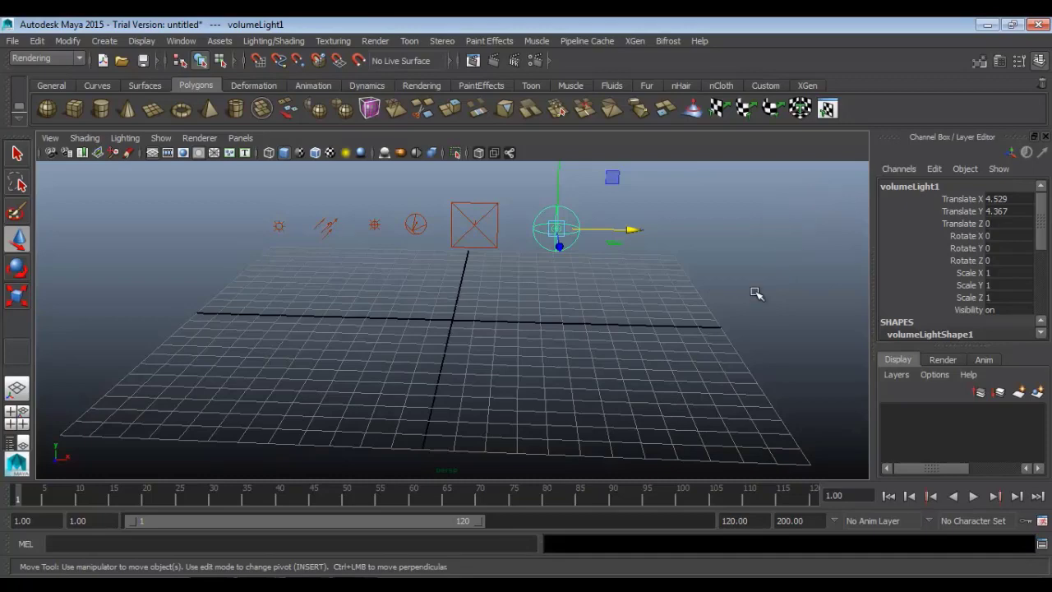
Step: Move the ambient light farther out along negative X, away from the other lights
middle_click_drag(681, 376, 723, 442, "alt")
left_click_drag(723, 442, 658, 372, "alt")
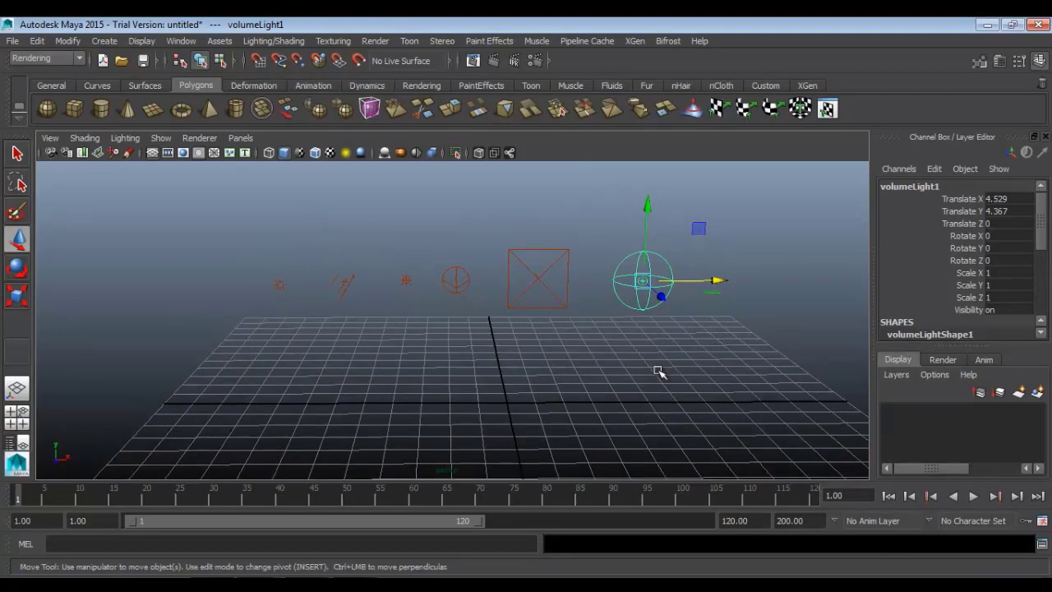
scroll(660, 380, "up", 2)
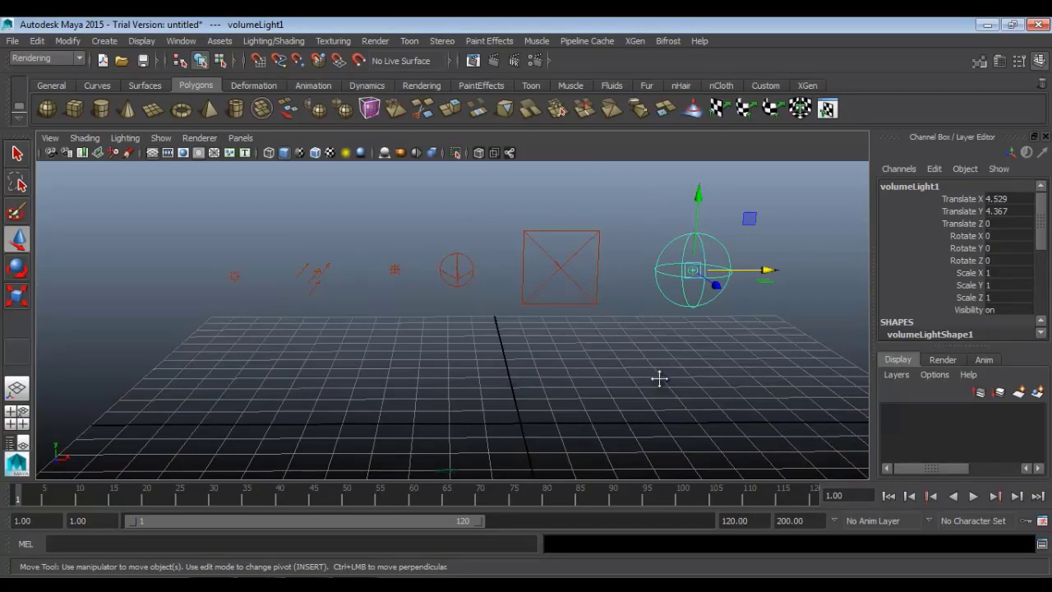
left_click_drag(659, 378, 648, 389, "alt")
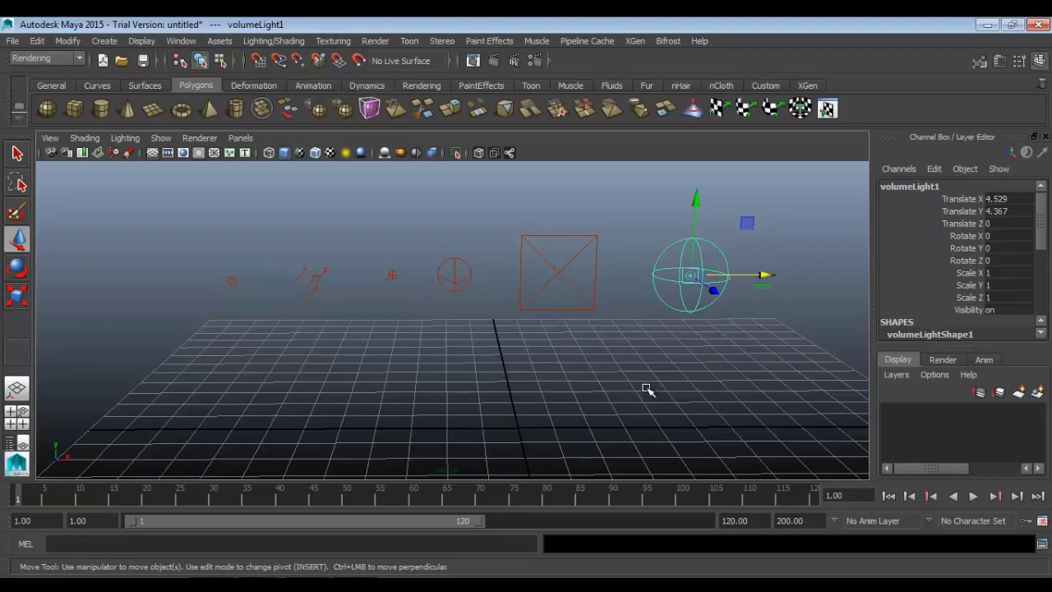
scroll(424, 314, "down", 3)
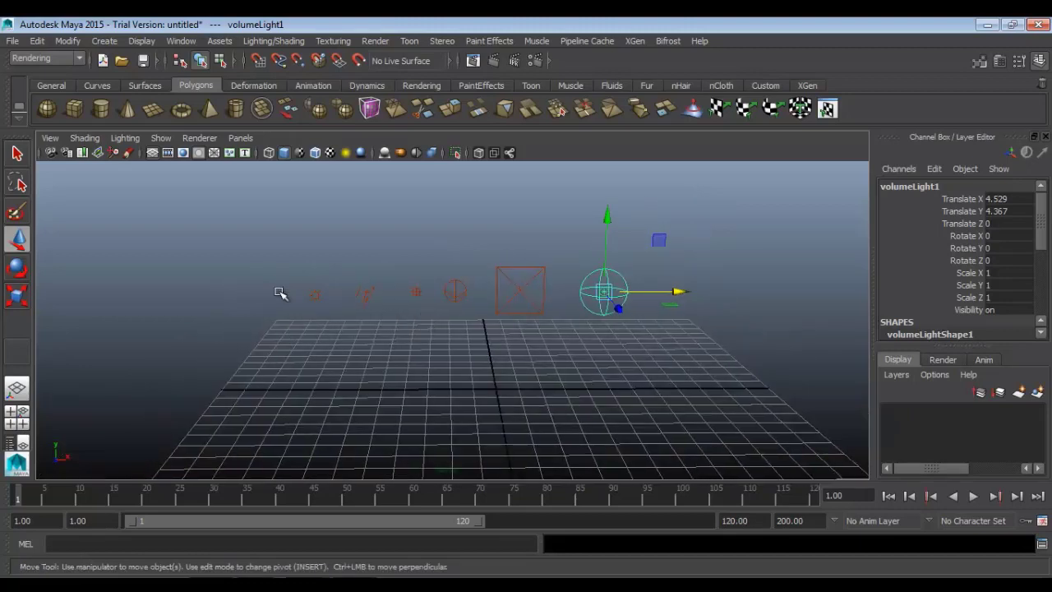
left_click_drag(280, 249, 324, 336)
left_click_drag(383, 296, 304, 299)
Step: Move the directional light past the volume light, and shift the point and spot lights to about X -9.2 and X -7.8
left_click_drag(338, 263, 371, 343)
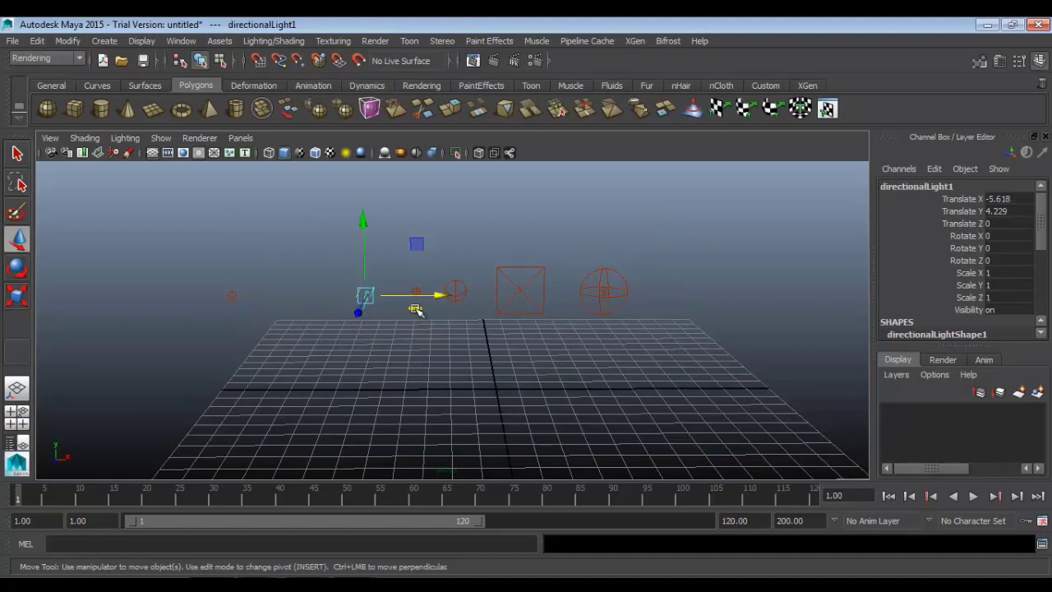
left_click_drag(418, 305, 723, 300)
mouse_move(402, 274)
left_mouse_down()
mouse_move(448, 308)
mouse_move(325, 295)
mouse_move(490, 306)
mouse_move(498, 297)
mouse_move(371, 300)
left_mouse_up()
mouse_move(261, 277)
left_mouse_down()
mouse_move(285, 288)
mouse_move(307, 241)
mouse_move(279, 308)
mouse_move(305, 281)
mouse_move(308, 251)
left_mouse_up()
Step: Rotate the spot light to face straight down by setting its Rotate X to -90
left_click(316, 294)
key("e")
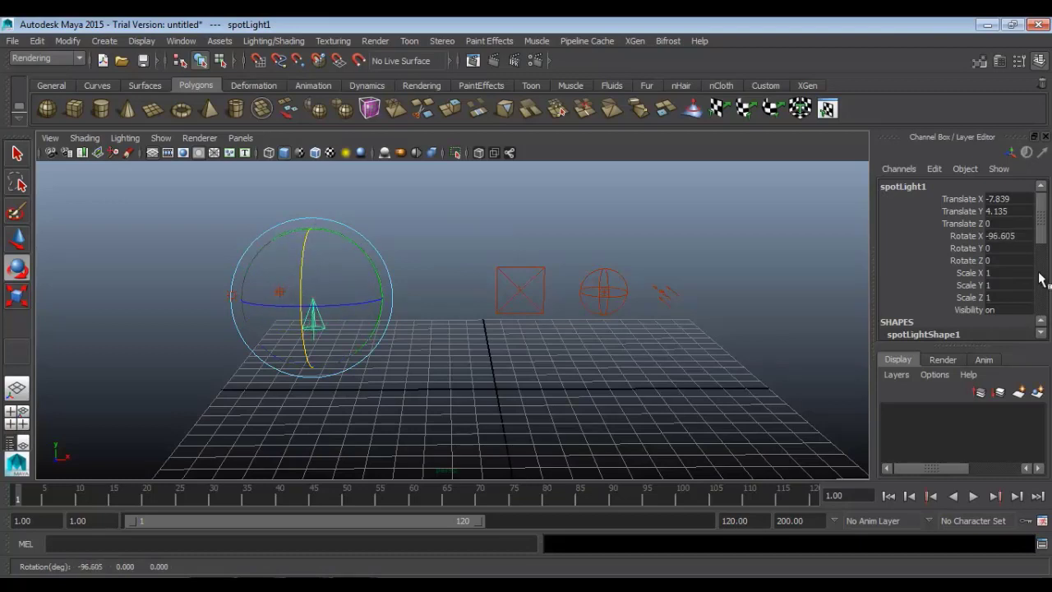
left_click(1009, 235)
type("-90")
key("Return")
left_click(646, 336)
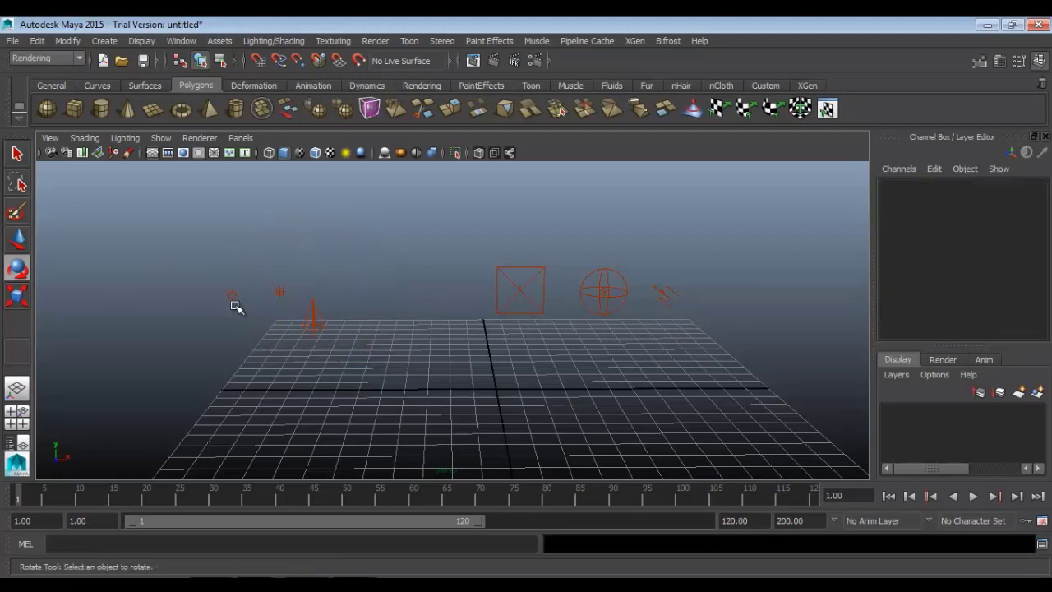
Step: Raise the spot light to about Y 4.8 and move it along positive X, away from the point light
left_click(312, 284)
key("w")
left_click_drag(312, 230, 313, 217)
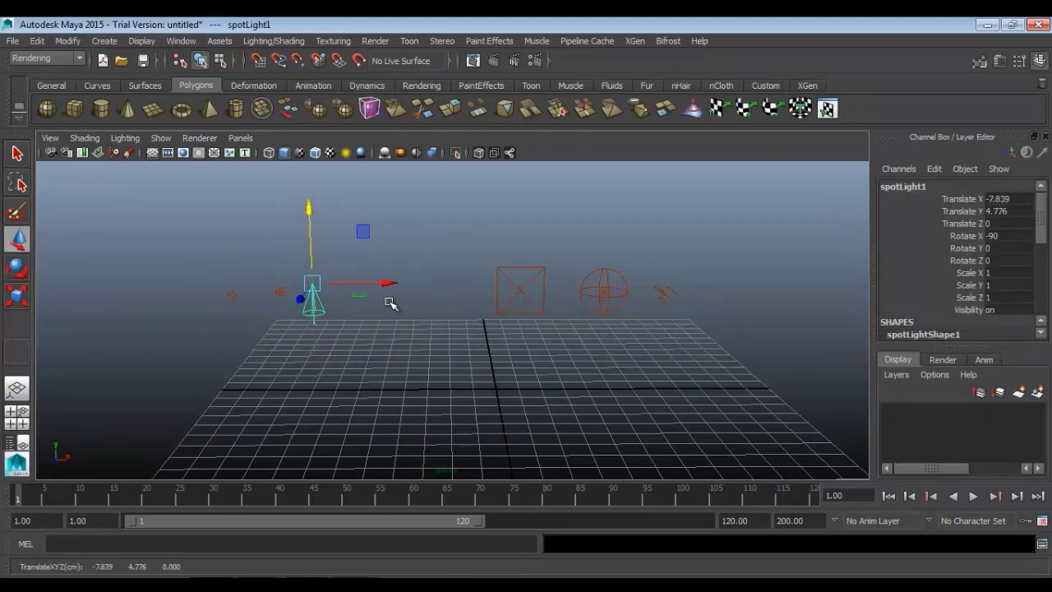
left_click_drag(386, 283, 439, 283)
Step: Move the point light to about X -8.1 and the ambient light to about X -10, Y 4.5, spacing the row evenly
left_click(280, 293)
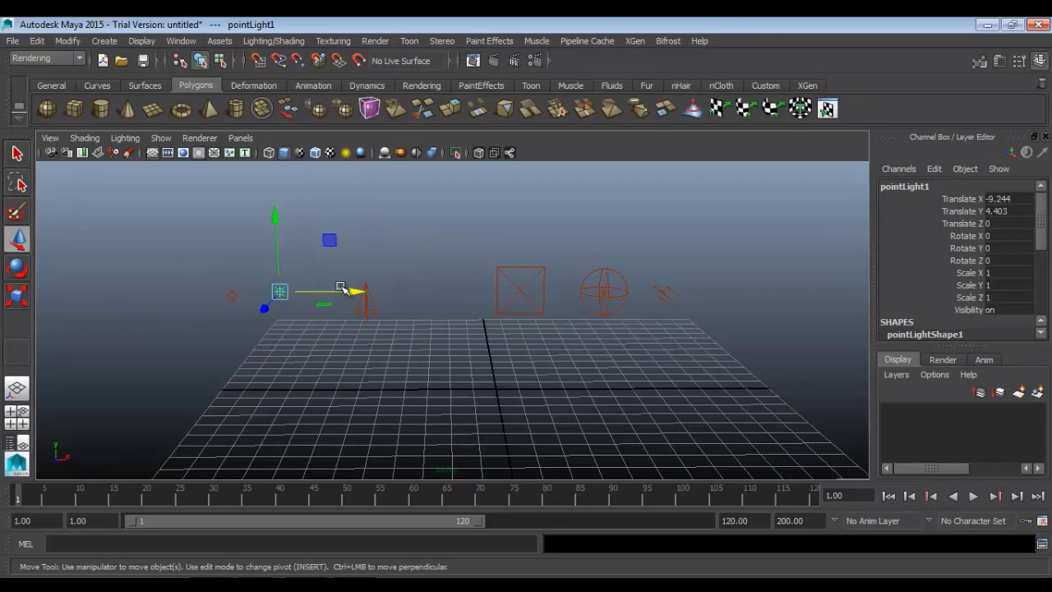
left_click_drag(352, 292, 378, 291)
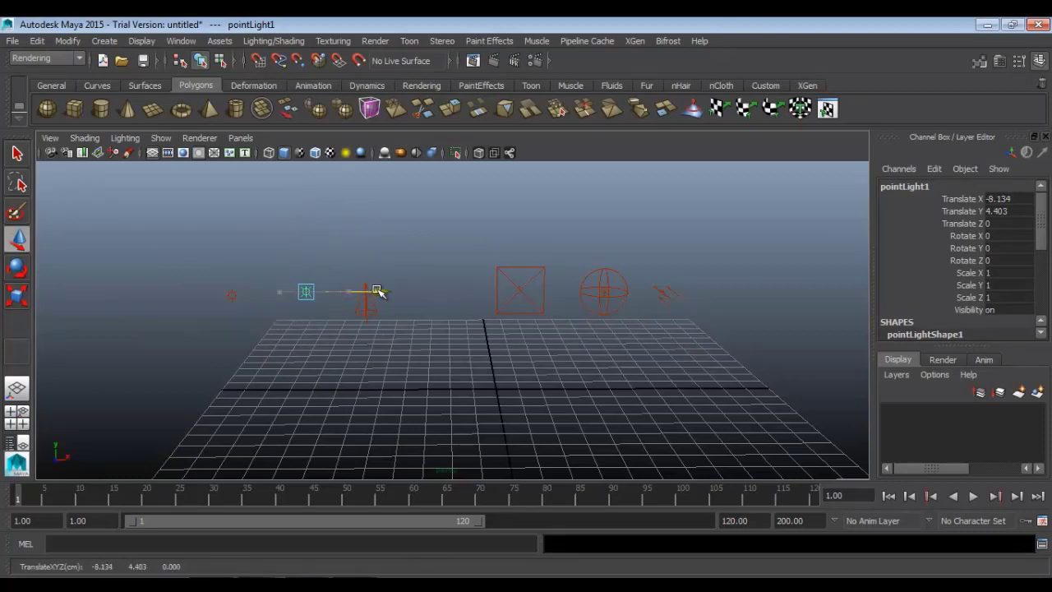
left_click(232, 295)
left_click_drag(300, 294, 330, 293)
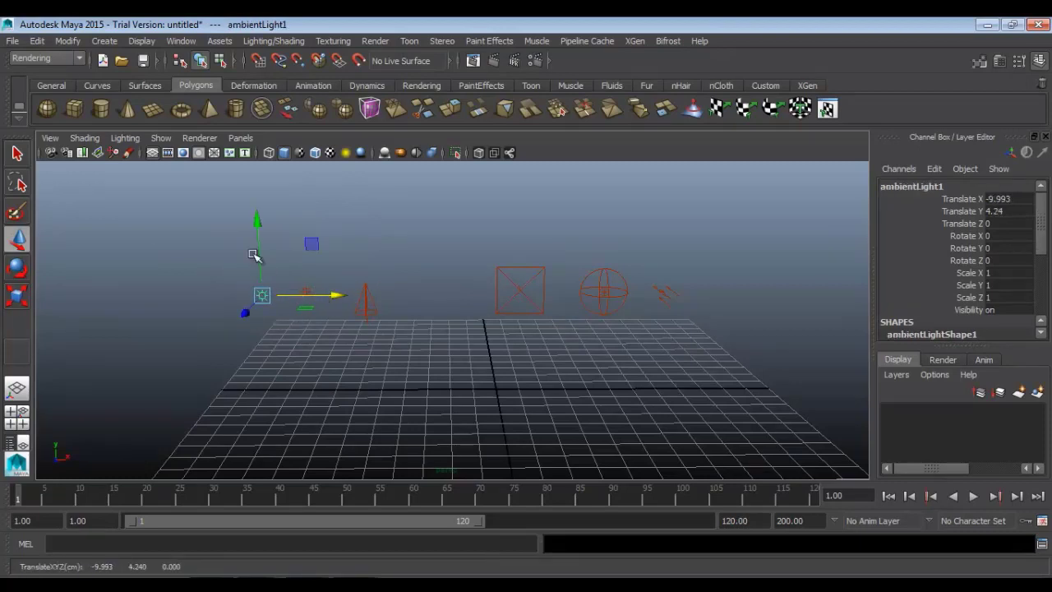
left_click(408, 256)
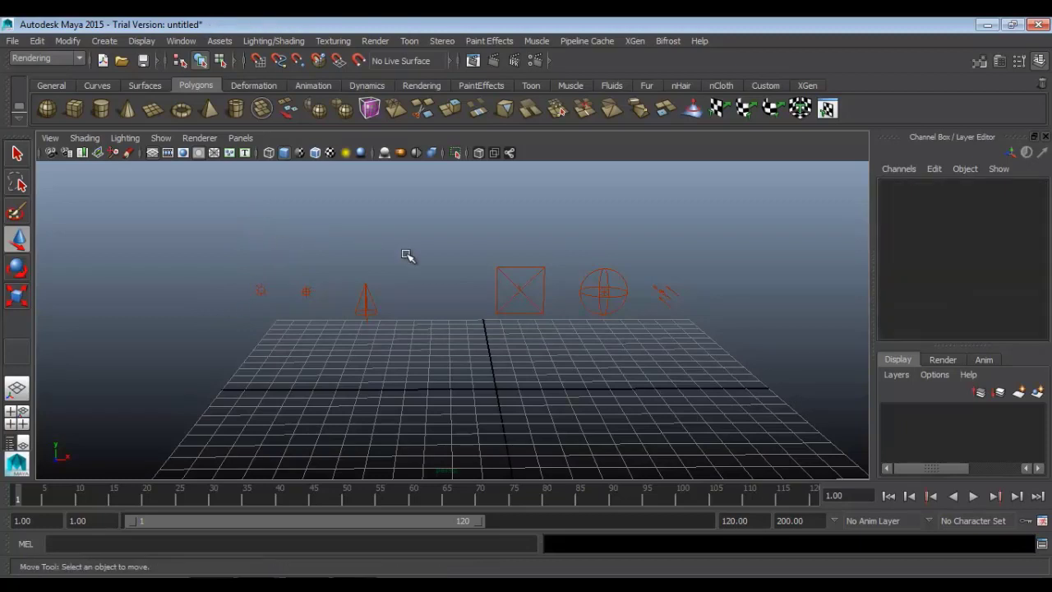
Step: Turn the area light around by setting its Rotate Y to 180
left_click(514, 314)
key("e")
left_click_drag(486, 301, 585, 310)
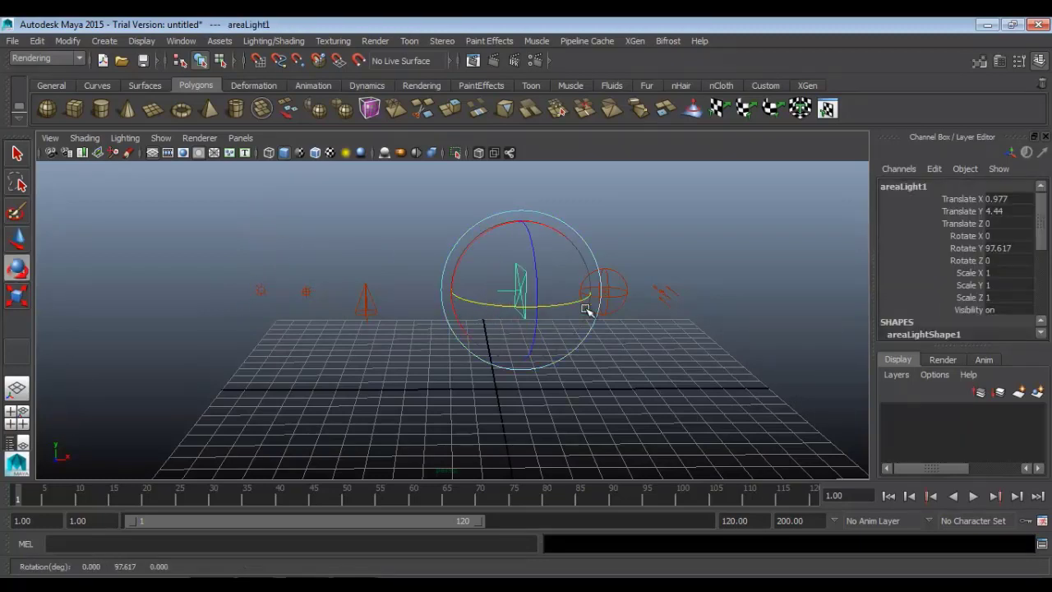
left_click_drag(486, 298, 513, 304)
left_click(1005, 247)
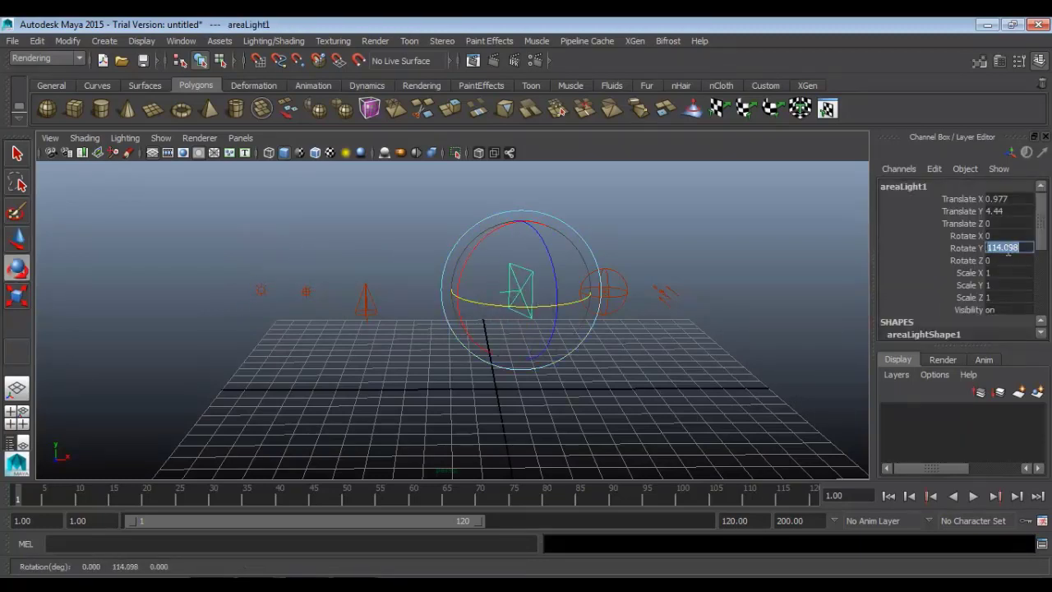
type("180")
key("Return")
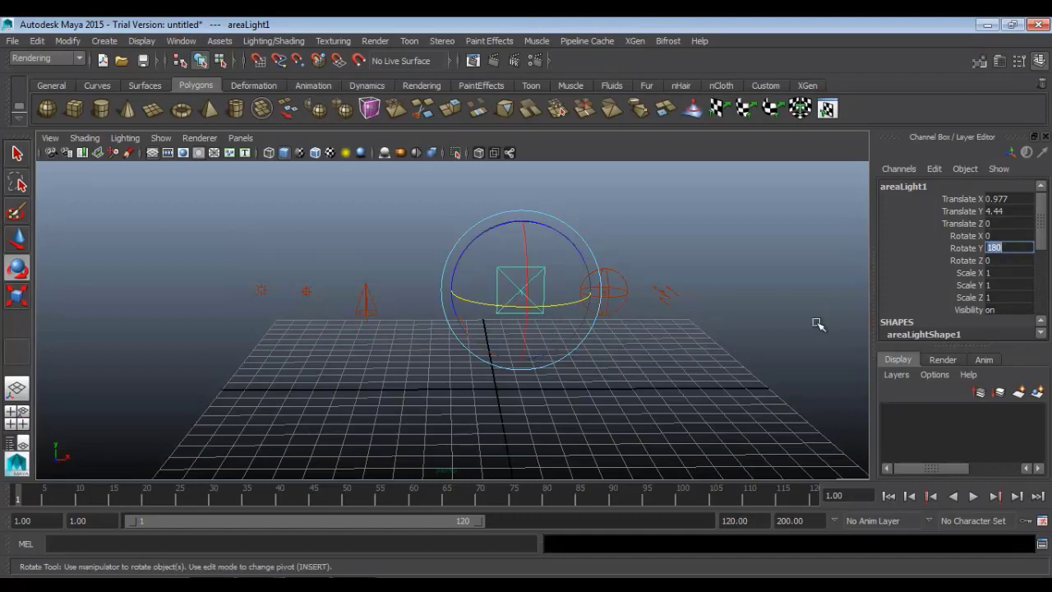
Step: Rotate the directional light so that its arrows point diagonally downward, and clear the selection
mouse_move(718, 283)
left_mouse_down()
mouse_move(666, 321)
mouse_move(669, 241)
mouse_move(615, 212)
mouse_move(589, 232)
left_mouse_up()
left_click(418, 343)
Step: Change the viewport background to plain light grey and frame all the lights in the view
left_click_drag(419, 343, 425, 410, "alt")
key("alt+b")
key("alt+b")
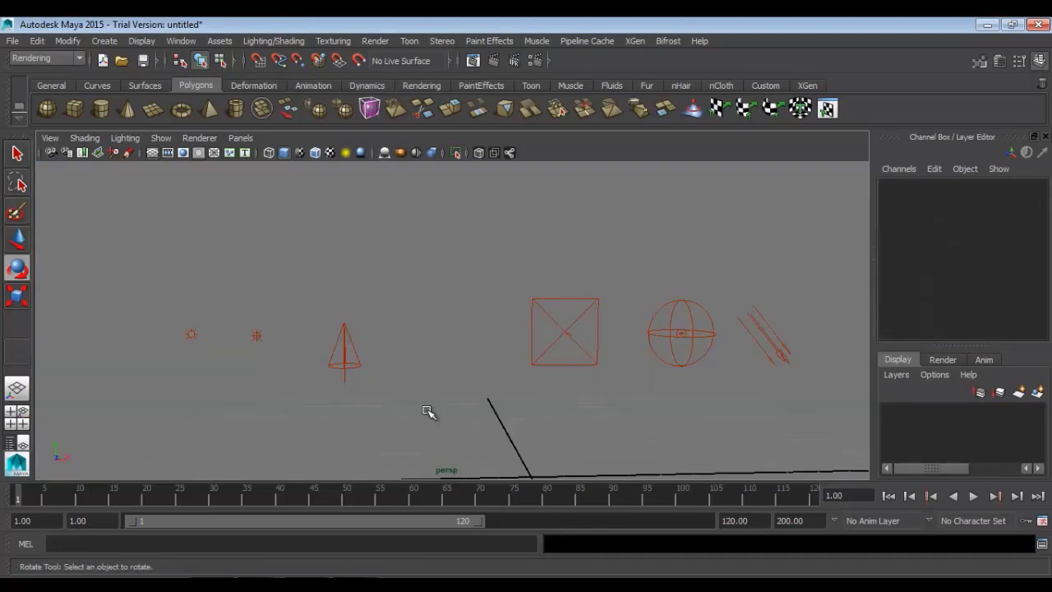
key("alt+b")
key("a")
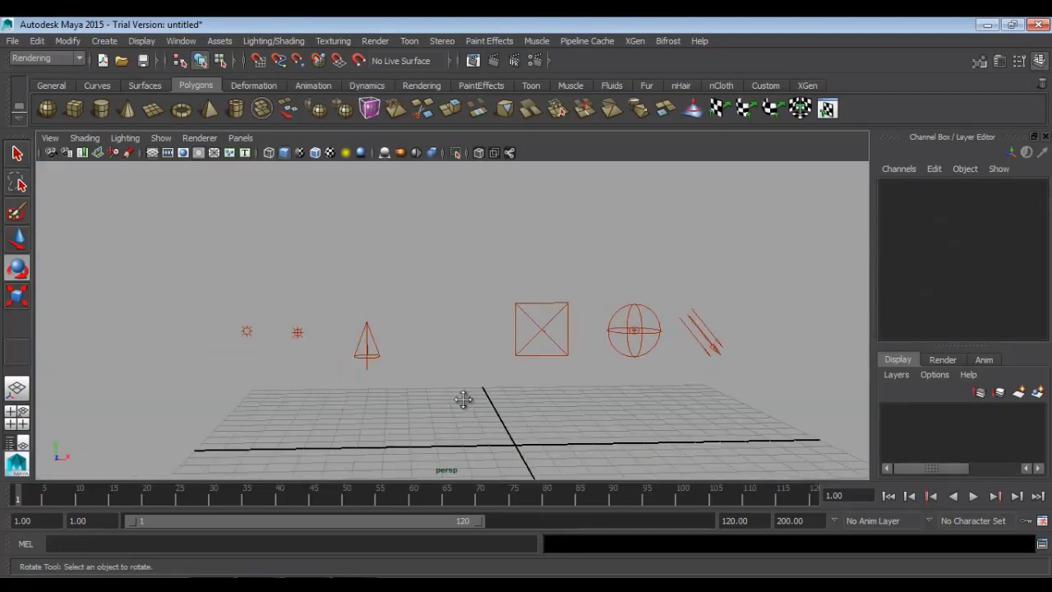
Step: Select the ambient light at the negative X end of the row and activate the Select tool to hide its manipulator
middle_click_drag(464, 399, 473, 386, "alt")
right_click_drag(451, 389, 477, 402, "alt")
left_click_drag(476, 402, 455, 387, "alt")
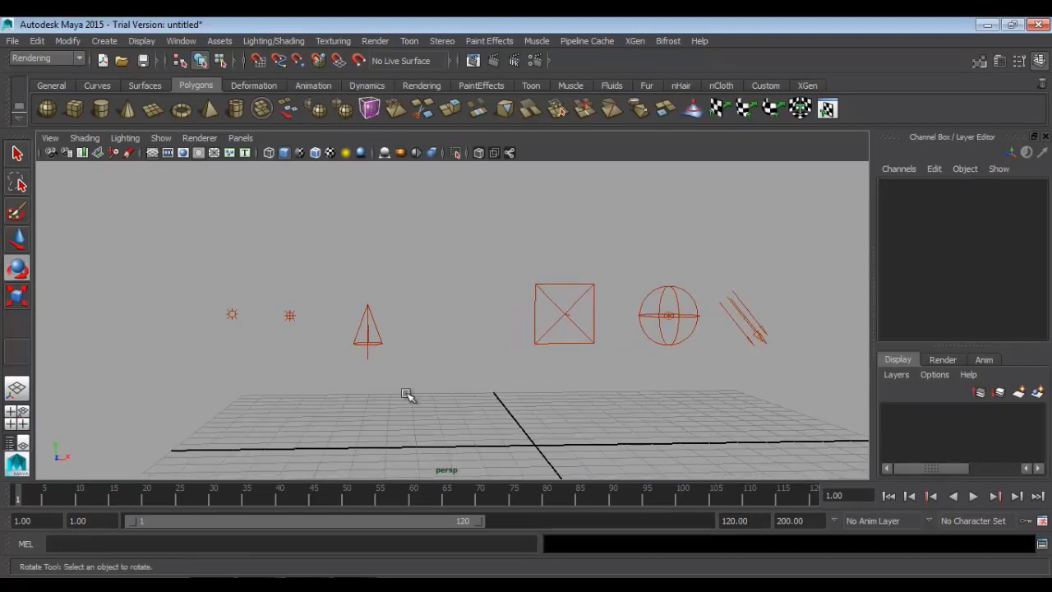
middle_click_drag(379, 398, 383, 397, "alt")
middle_click(386, 397, "alt")
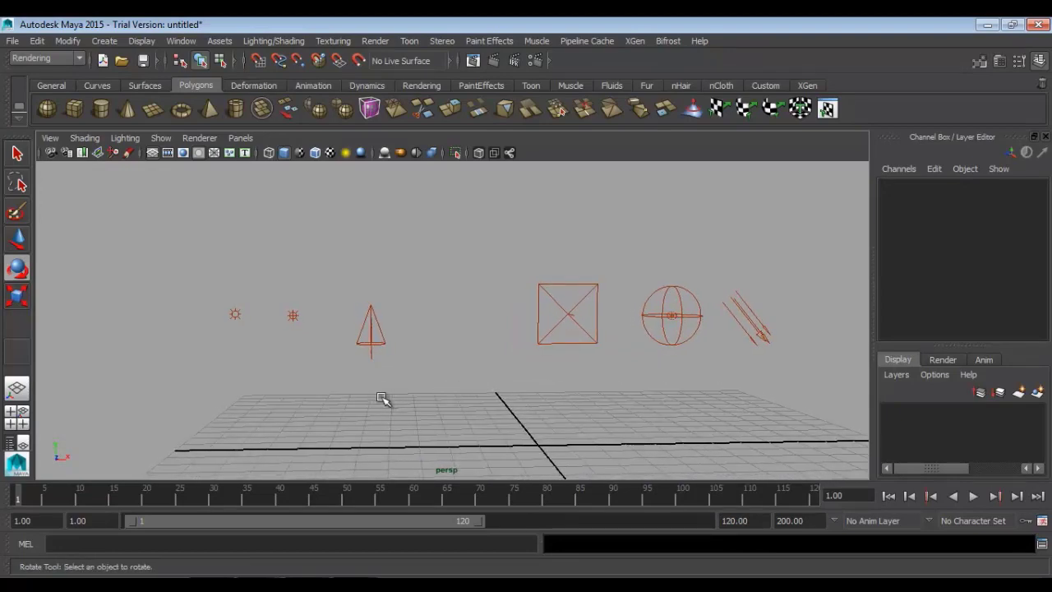
left_click_drag(202, 265, 250, 413)
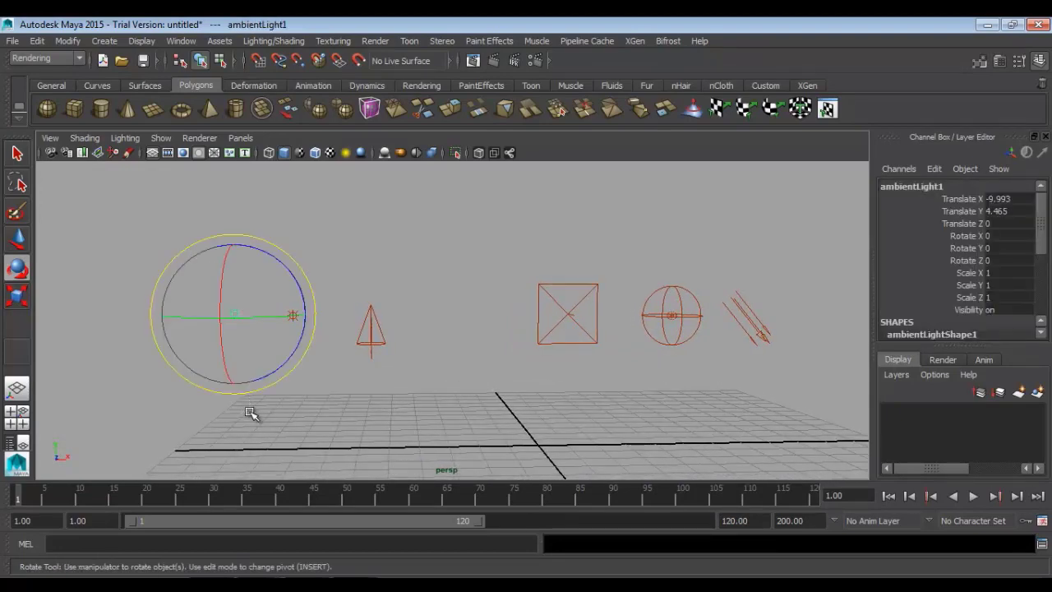
key("q")
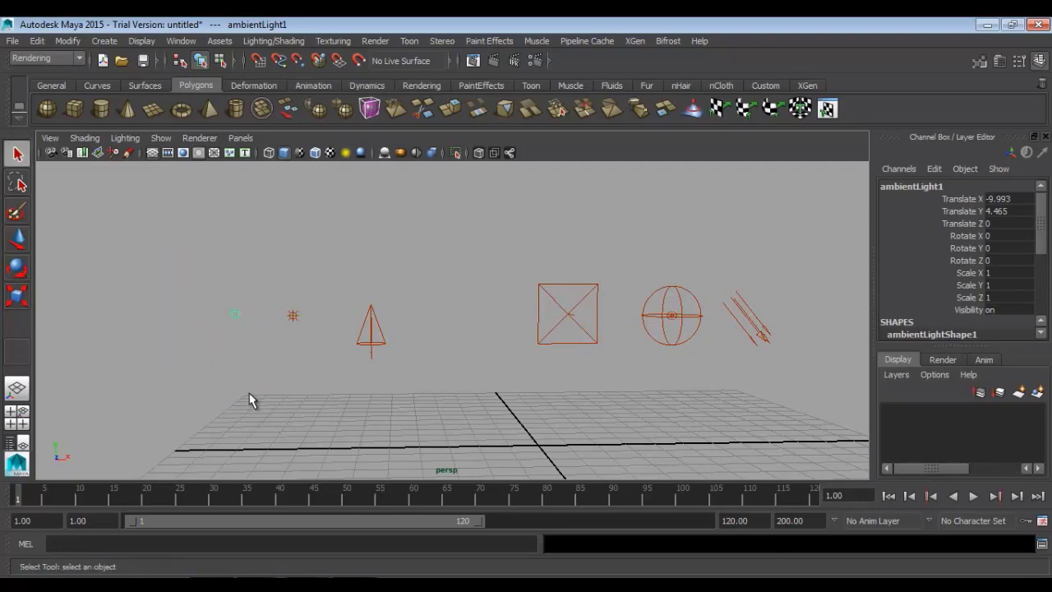
Step: Examine the ambient, point and spot lights close up, selecting each one in turn and ending on the spot light
scroll(252, 401, "up", 5)
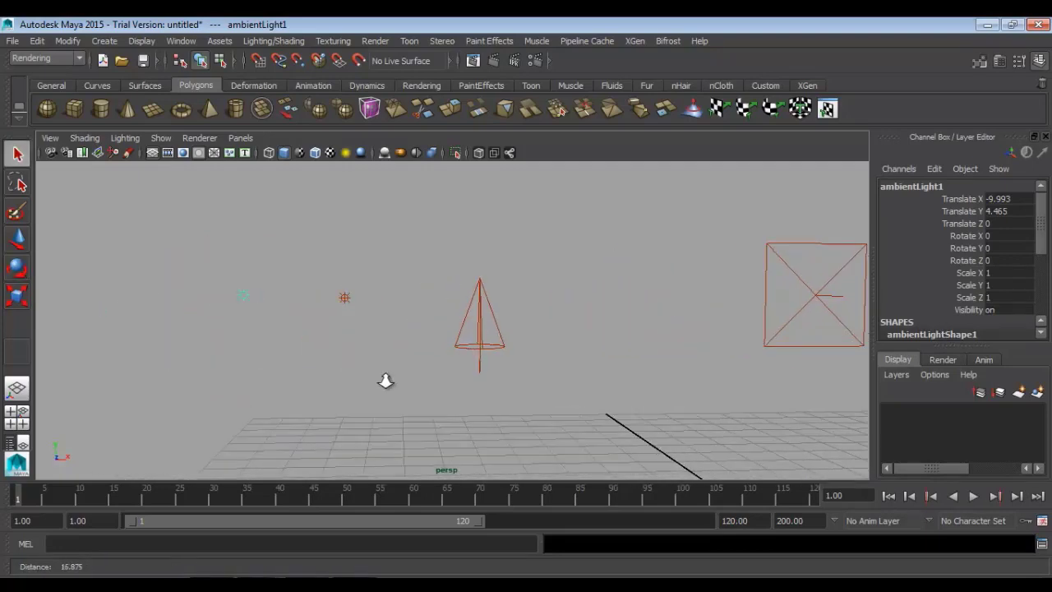
left_click_drag(310, 284, 364, 322)
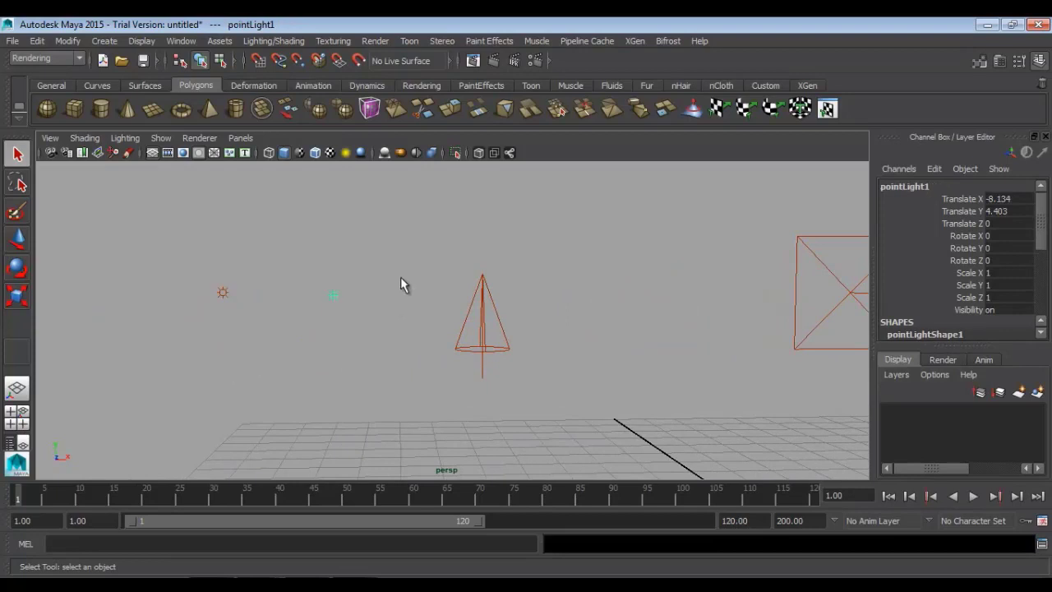
left_click_drag(407, 267, 539, 340)
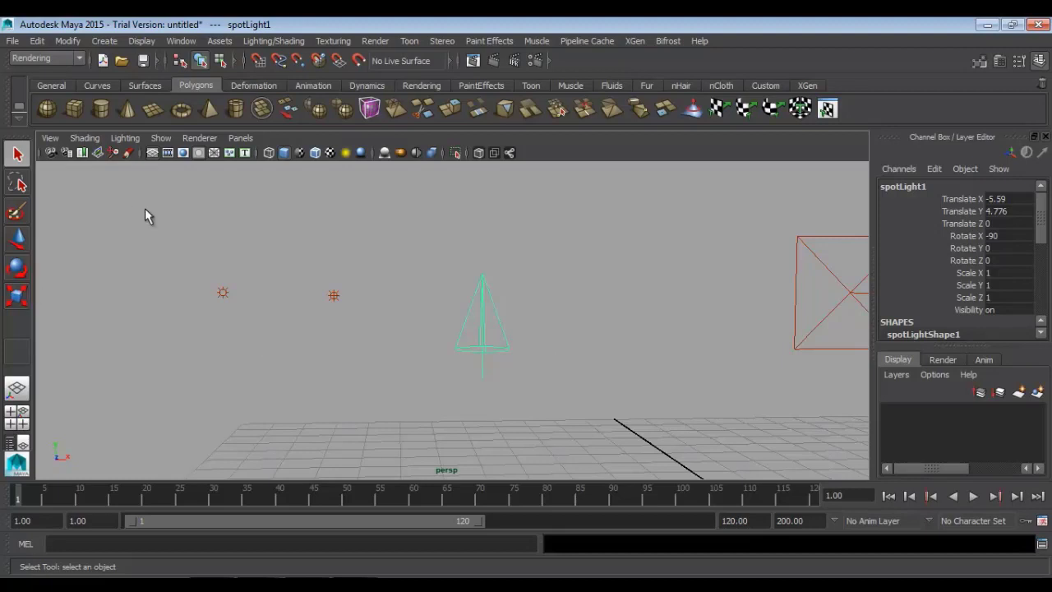
left_click_drag(152, 216, 241, 377)
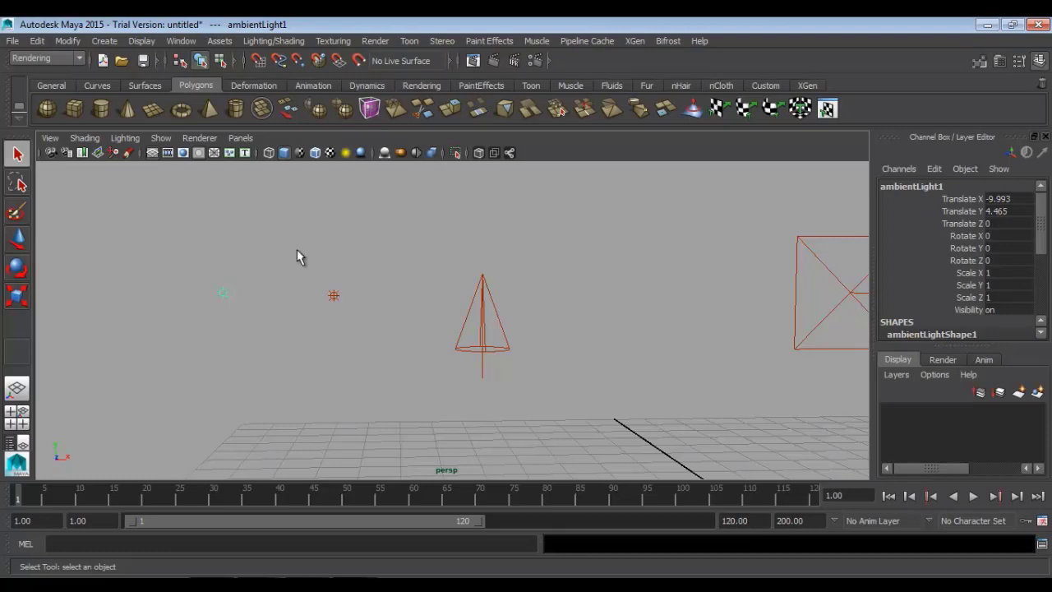
left_click_drag(304, 238, 380, 363)
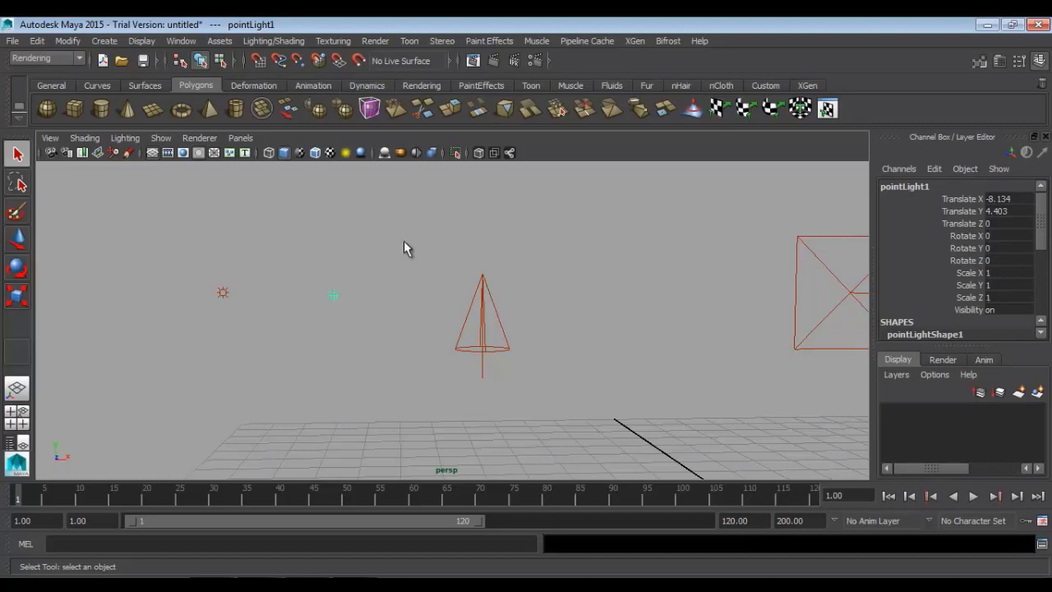
left_click_drag(406, 242, 586, 444)
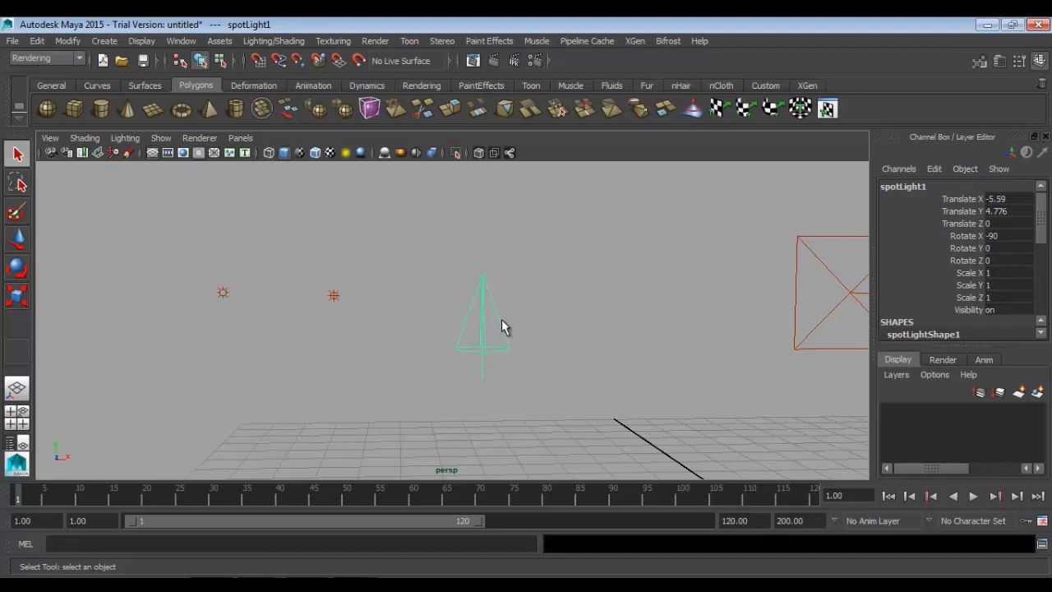
scroll(502, 319, "up", 3)
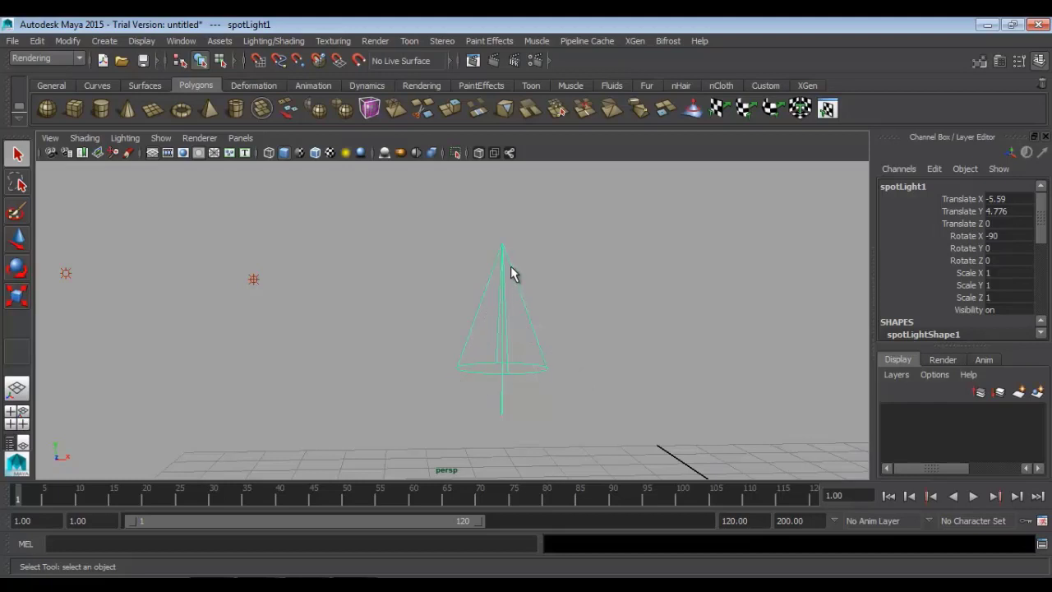
scroll(510, 268, "down", 6)
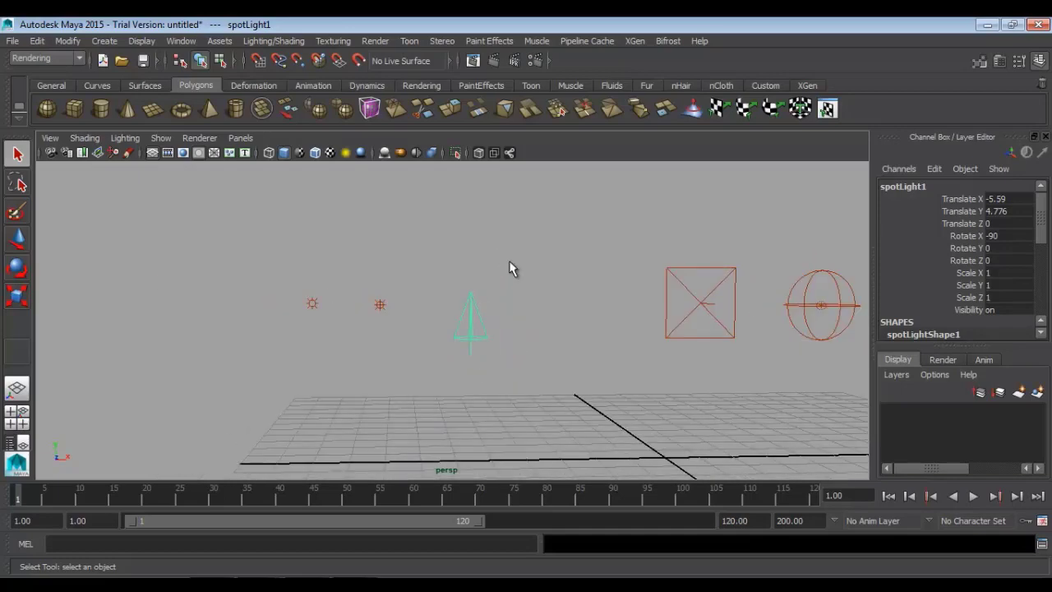
Step: Select the area light and examine its square shape and direction line from the side and front
left_click_drag(619, 375, 519, 418, "alt")
left_click_drag(425, 230, 452, 303)
left_click_drag(448, 388, 413, 348, "alt")
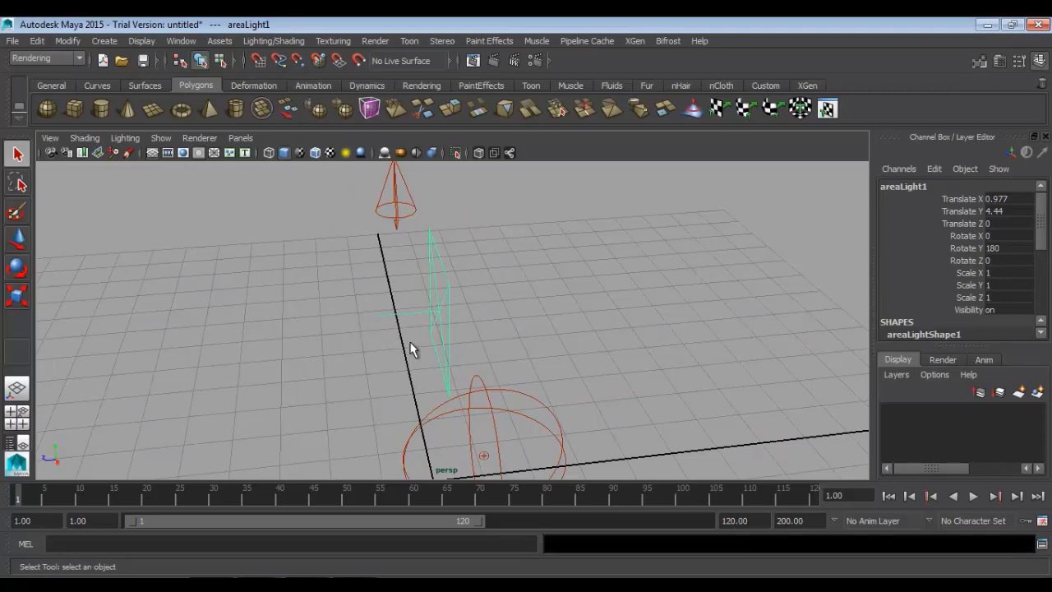
left_click_drag(438, 297, 460, 296, "alt")
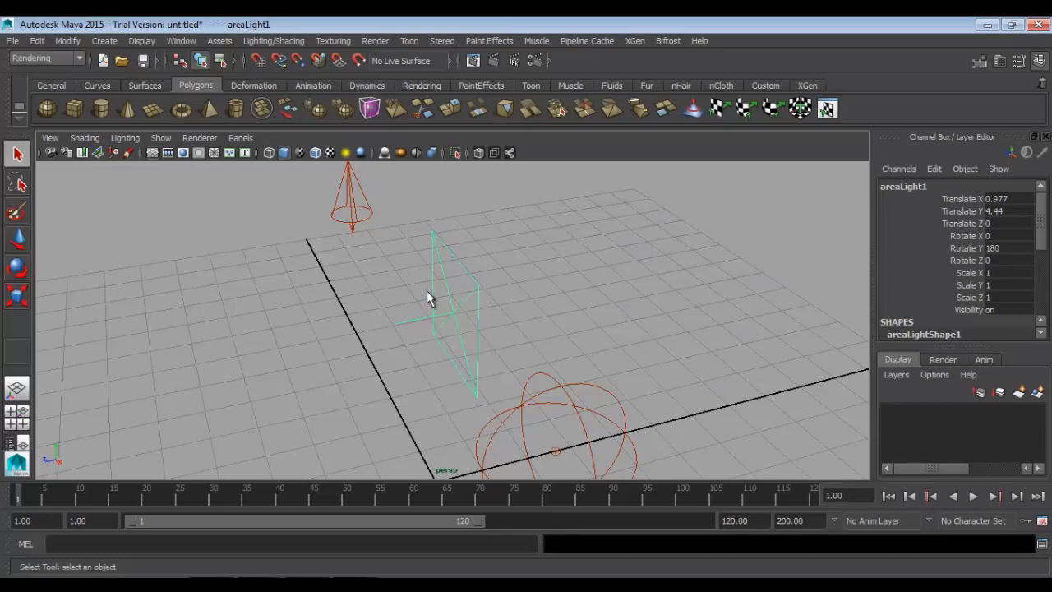
mouse_move(452, 316)
left_mouse_down("alt")
mouse_move(439, 338)
mouse_move(421, 341)
mouse_move(437, 319)
left_mouse_up("alt")
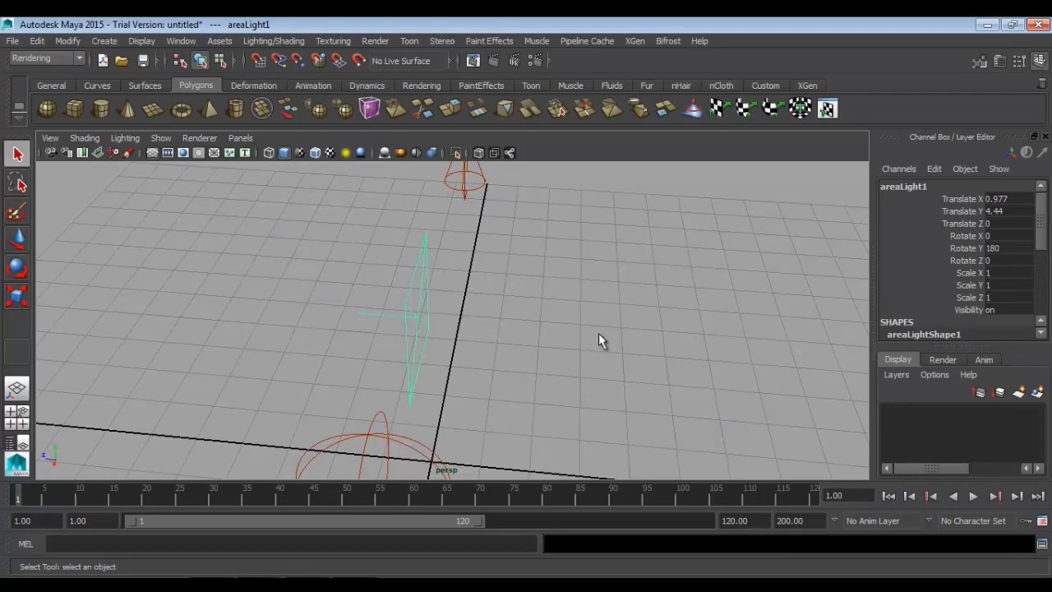
left_click_drag(416, 383, 534, 355, "alt")
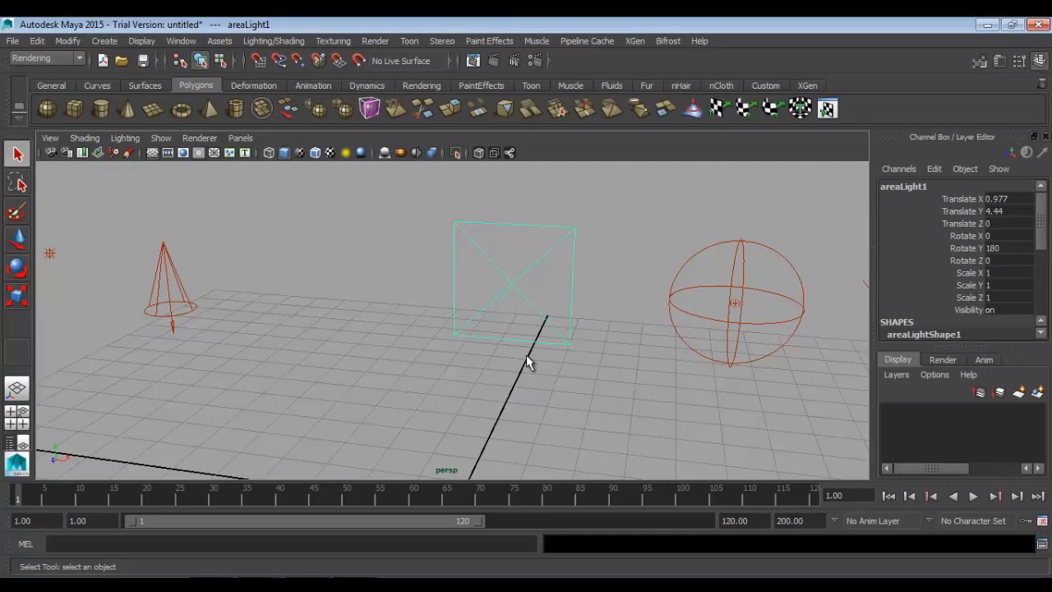
Step: Select the volume light, then the directional light, and inspect the directional arrows from several angles before viewing the whole row
middle_click_drag(736, 380, 533, 350, "alt")
left_click(499, 290)
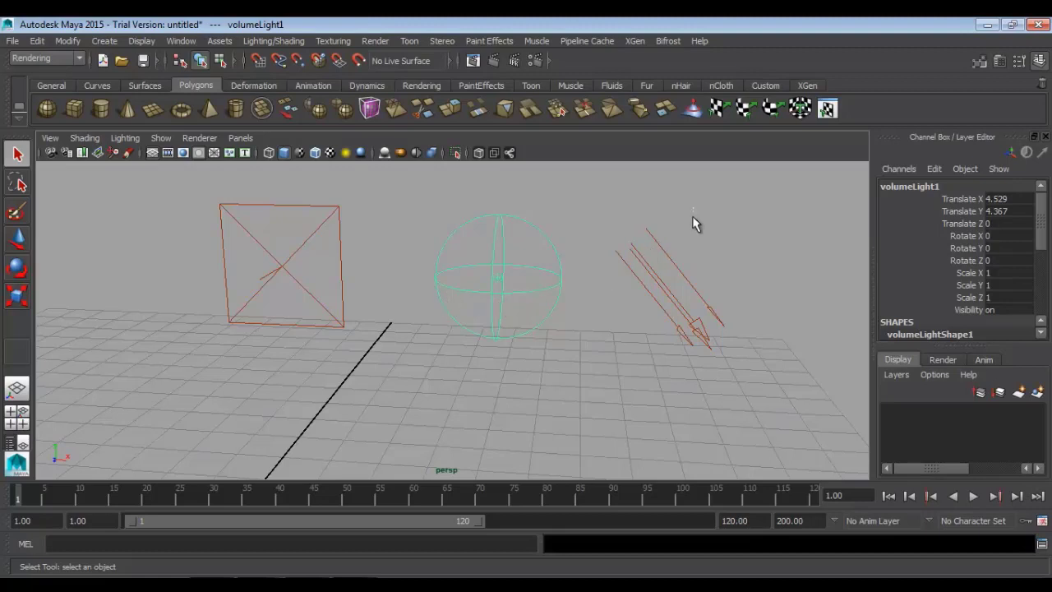
left_click_drag(693, 212, 653, 432)
middle_click_drag(689, 368, 550, 368, "alt")
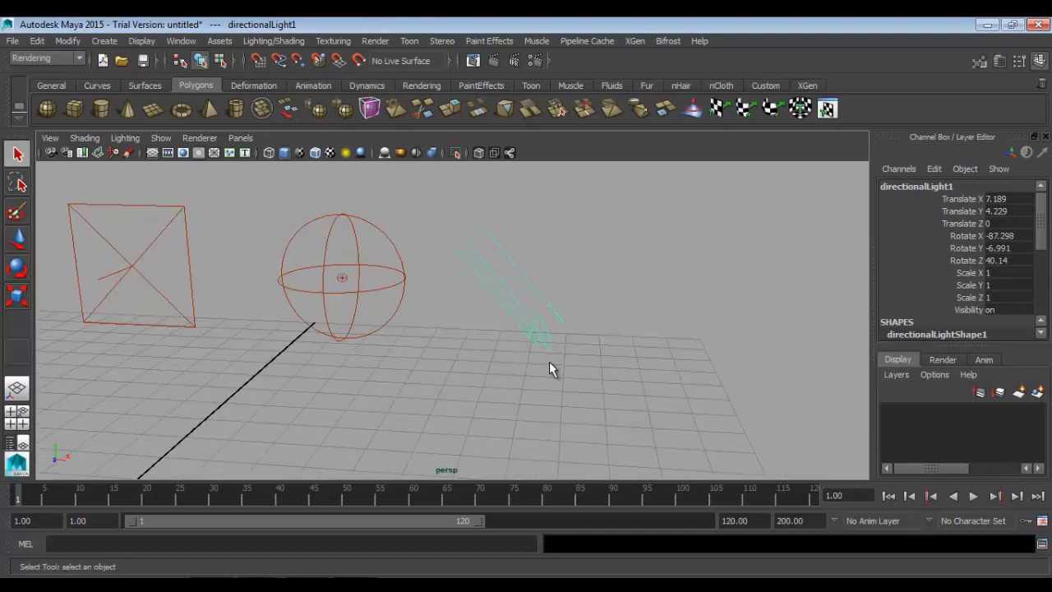
right_click_drag(551, 368, 728, 428, "alt")
left_click_drag(728, 428, 685, 401, "alt")
right_click_drag(686, 402, 638, 389, "alt")
left_click_drag(638, 389, 594, 371, "alt")
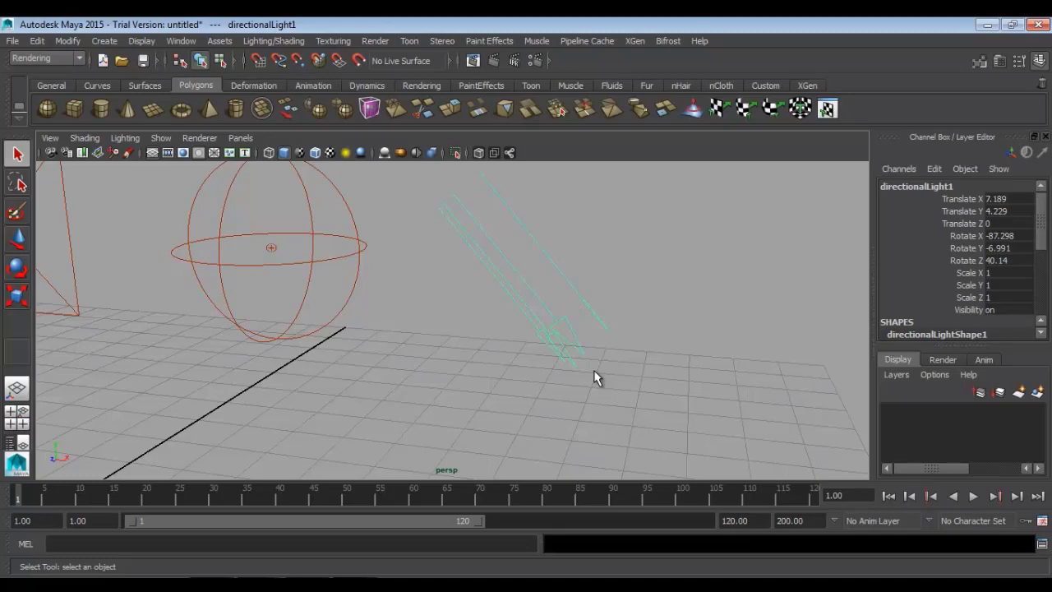
right_click_drag(606, 364, 478, 385, "alt")
left_click_drag(446, 387, 483, 376, "alt")
right_click_drag(483, 377, 529, 397, "alt")
middle_click_drag(528, 397, 646, 399, "alt")
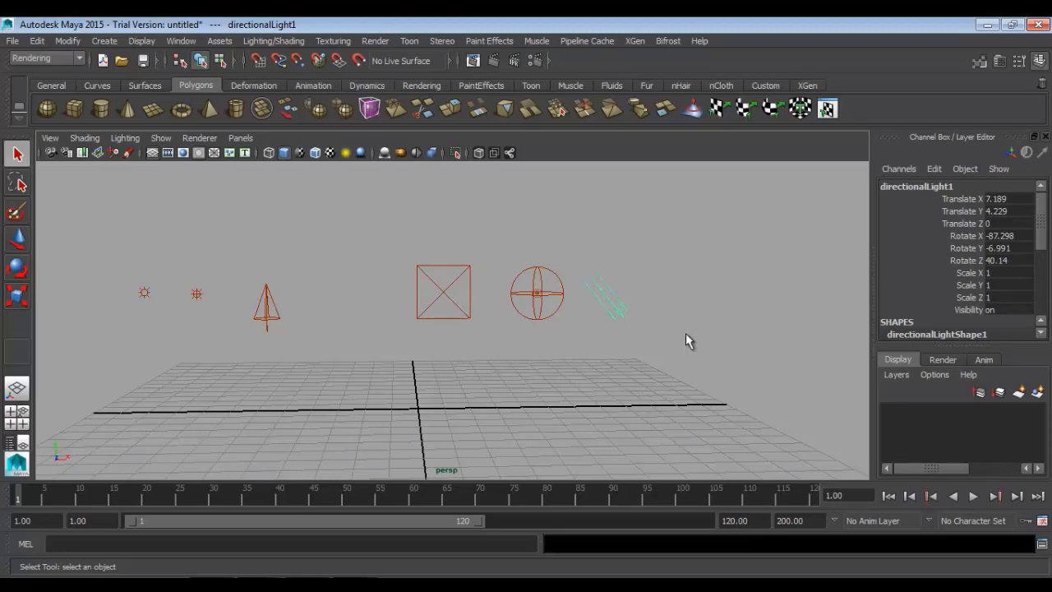
Step: Clear the light selection and start a new scene without saving the current one
left_click_drag(710, 244, 194, 407)
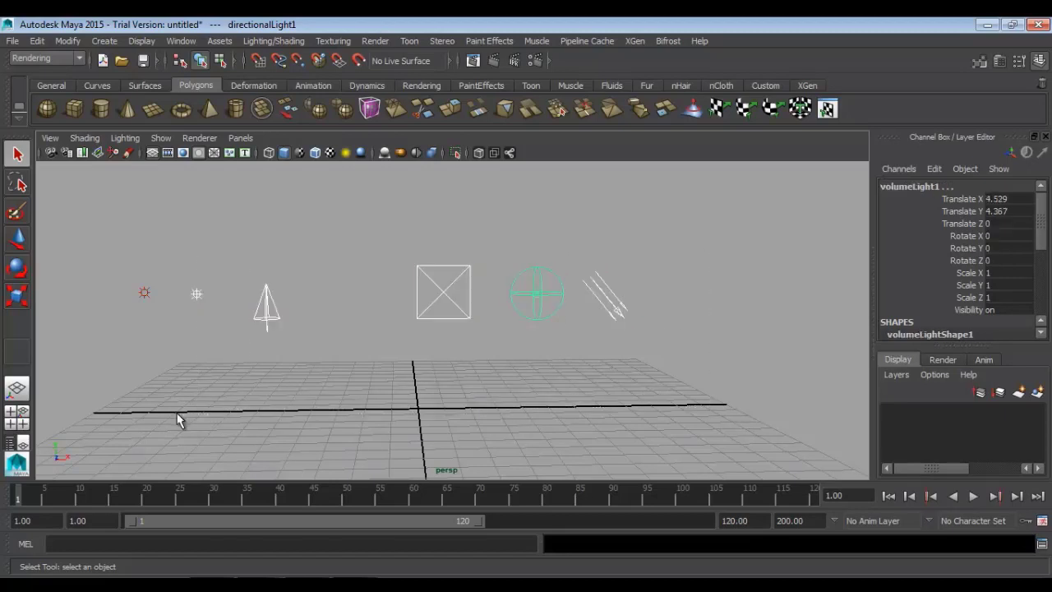
left_click(182, 416)
left_click(102, 60)
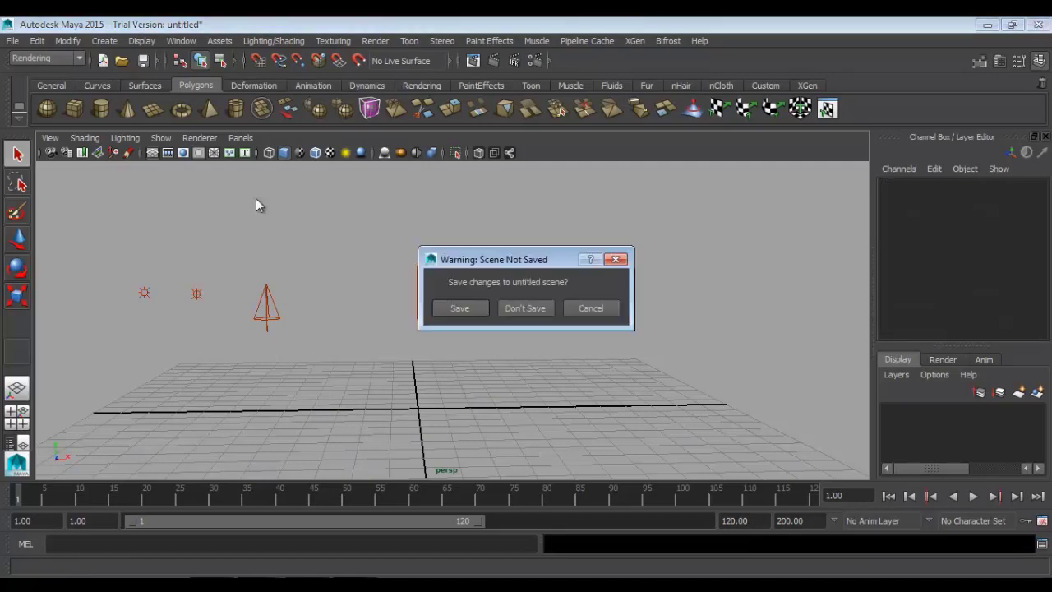
left_click(515, 308)
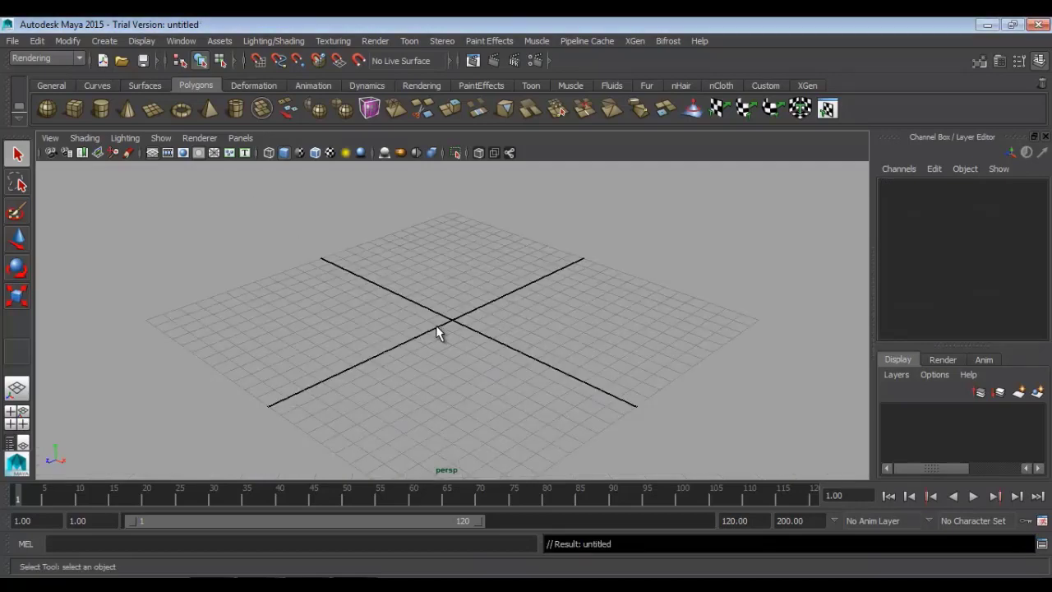
Step: Create a polygon plane of about 24.5 by 25.5 units covering the whole grid
left_click_drag(435, 325, 485, 361, "alt")
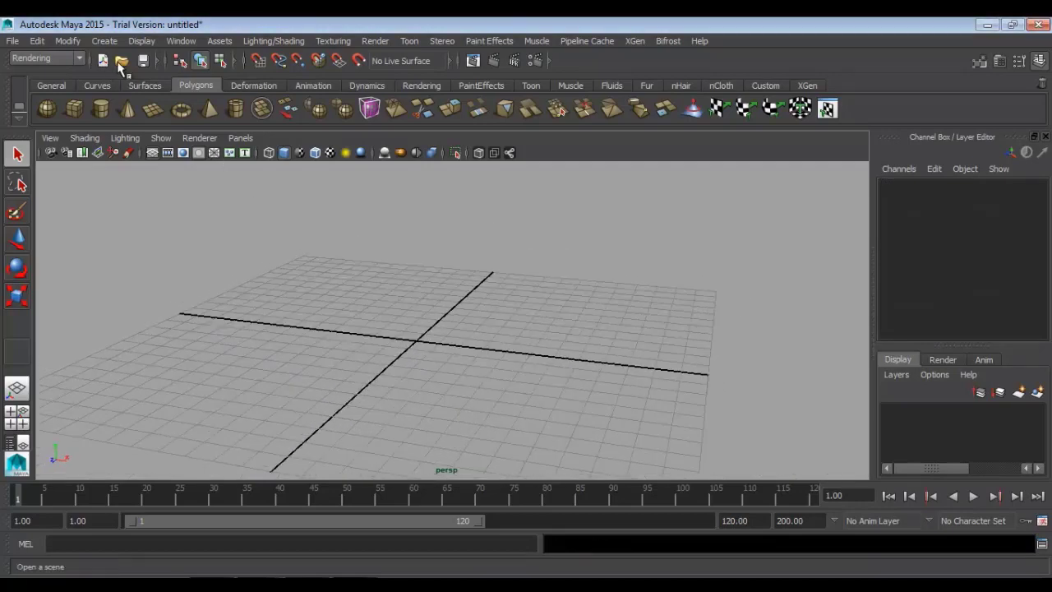
left_click(152, 108)
left_click_drag(296, 256, 633, 576)
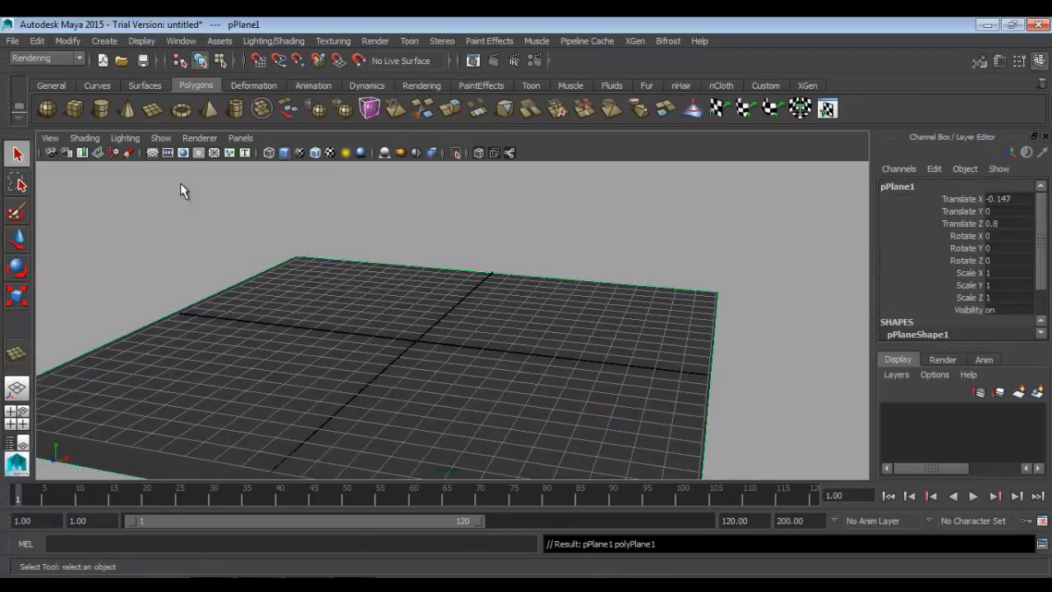
Step: Adjust the plane's Subdivisions Width and Subdivisions Height together in its polyPlane1 inputs, and clear the selection
scroll(942, 250, "down", 2)
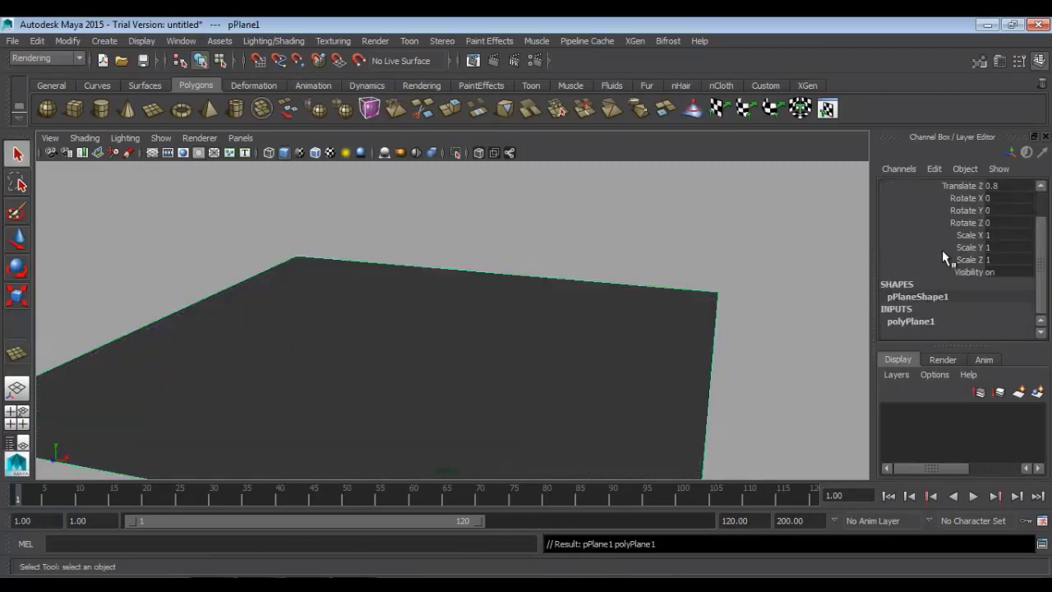
left_click(927, 324)
left_click(952, 297)
left_click(951, 308, "shift")
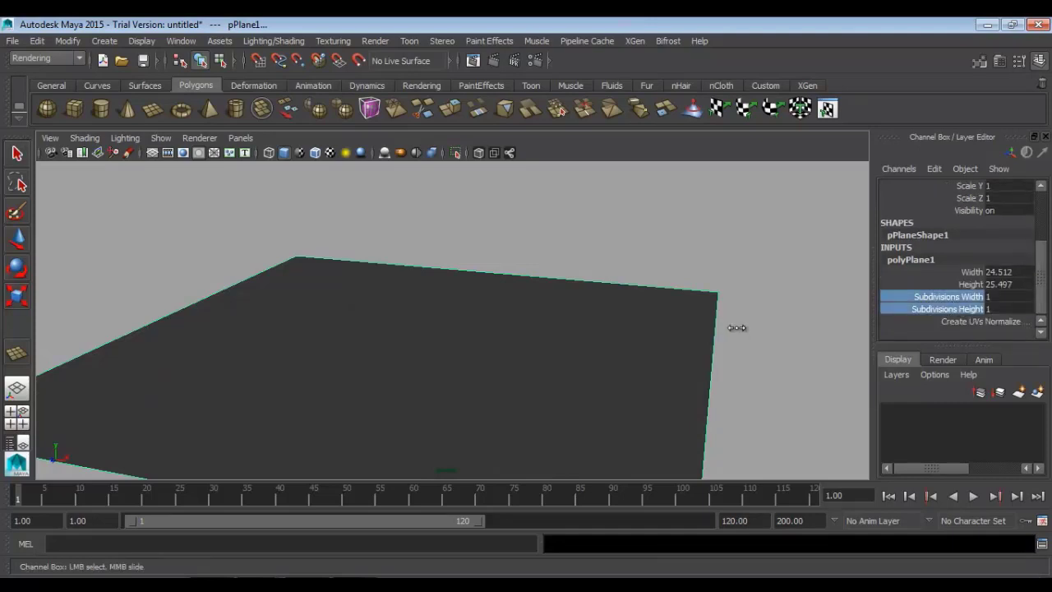
middle_click_drag(736, 329, 758, 328)
left_click(444, 233)
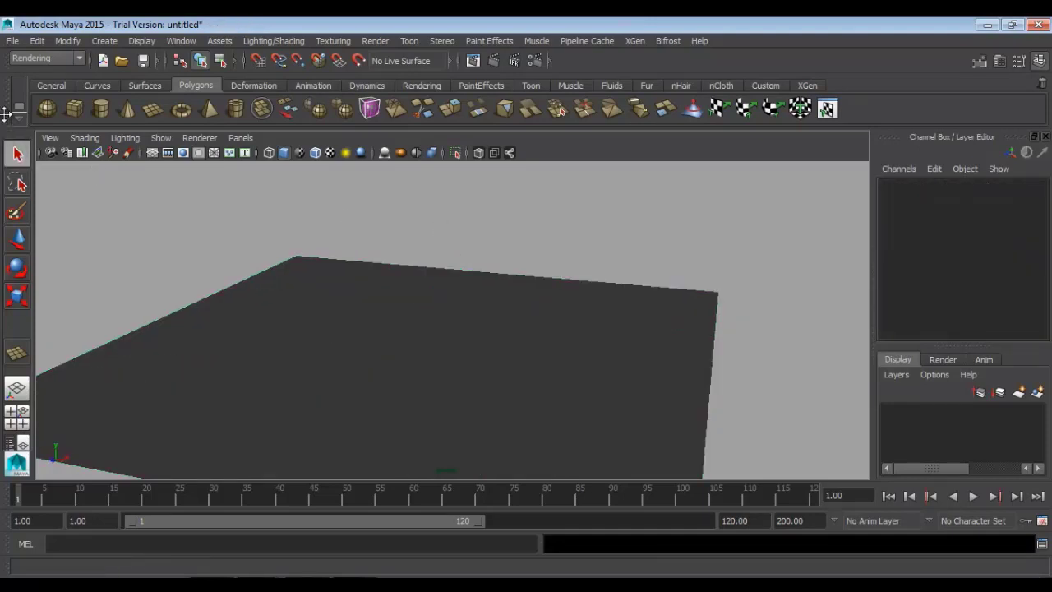
Step: Create a polygon sphere near the plane's centre and raise it to about 1.37 in Translate Y so it rests on the plane
left_click(47, 115)
left_click_drag(403, 378, 434, 372)
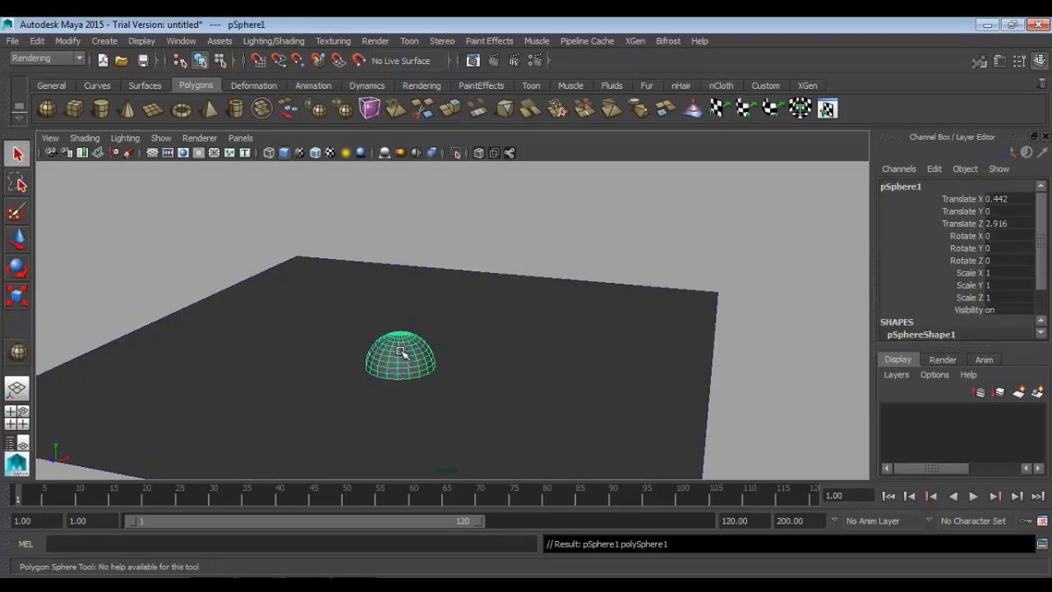
key("w")
left_click_drag(400, 298, 400, 261)
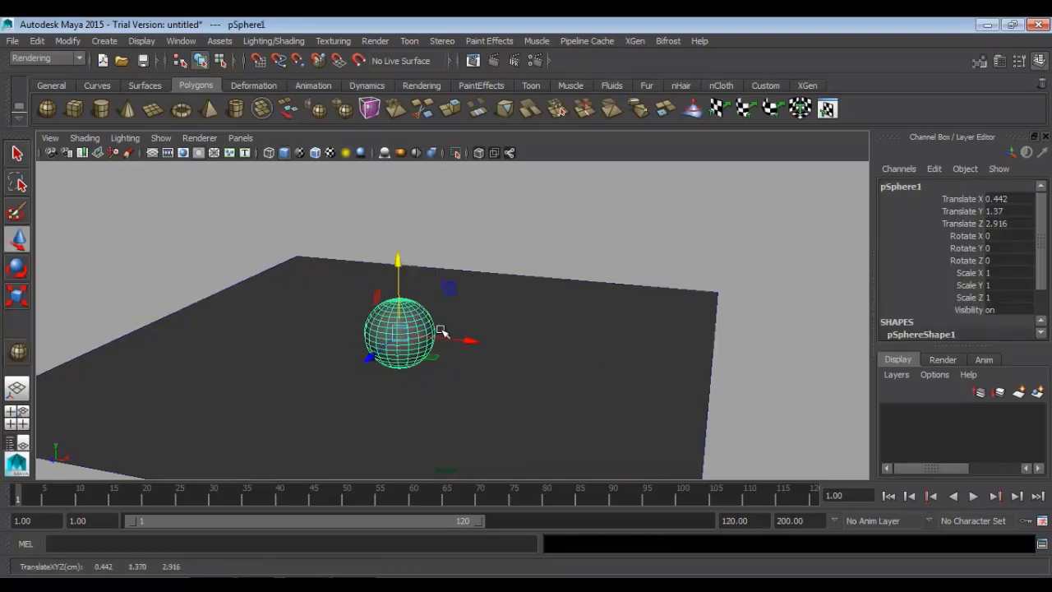
left_click_drag(438, 329, 461, 276, "alt")
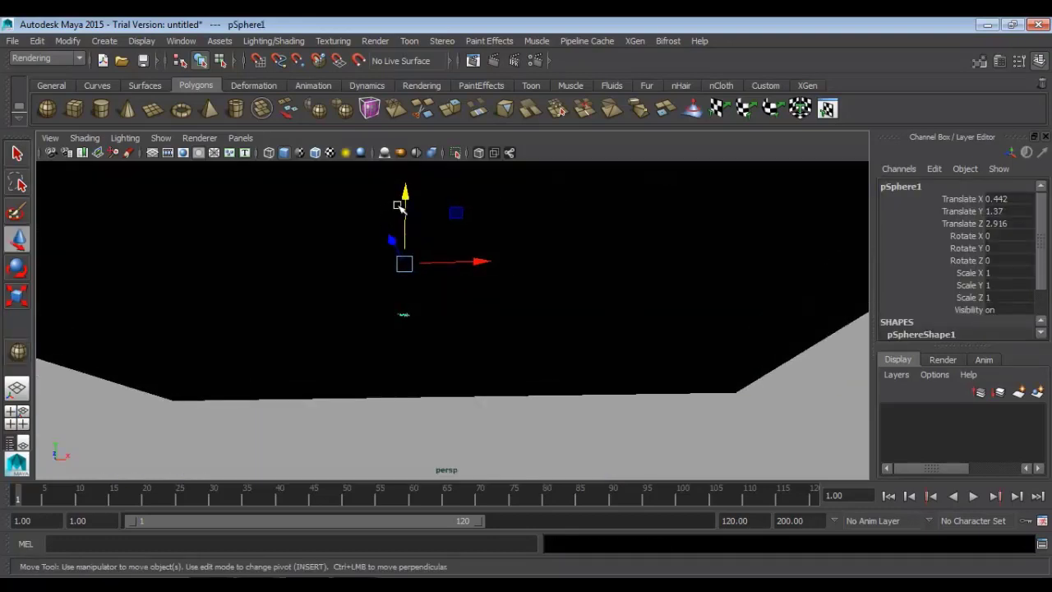
left_click_drag(387, 206, 392, 240, "alt")
Step: Select the ground plane, scale it up around the sphere, and clear the selection
left_click(534, 310)
key("r")
left_click_drag(399, 357, 640, 336)
left_click(622, 248)
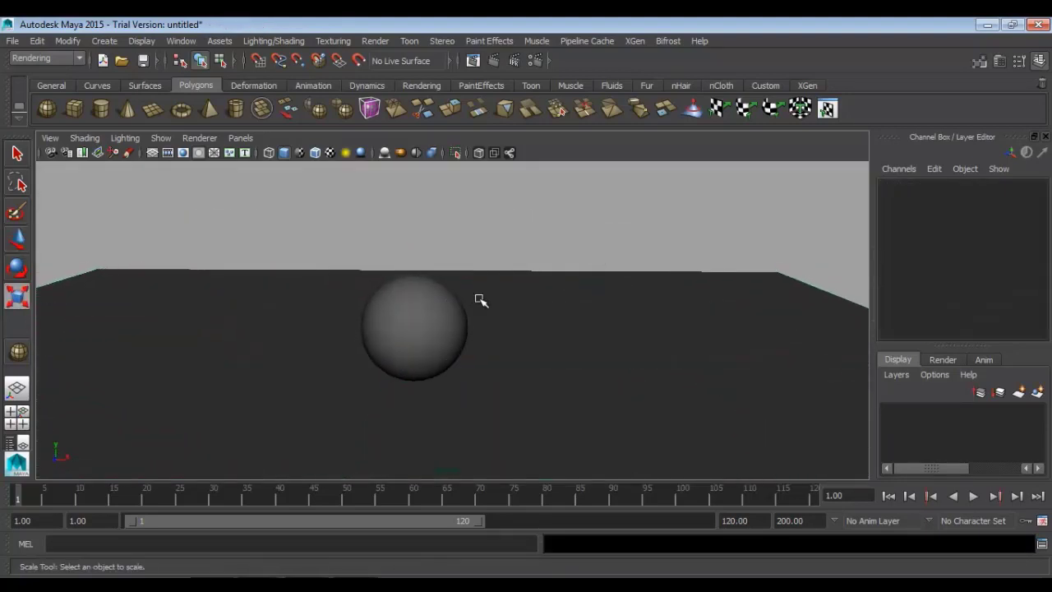
Step: Frame the sphere from a low front angle, render the current frame with Maya Software, and close the render window
left_click_drag(480, 300, 477, 326, "alt")
scroll(498, 338, "up", 2)
middle_click_drag(514, 335, 536, 330, "alt")
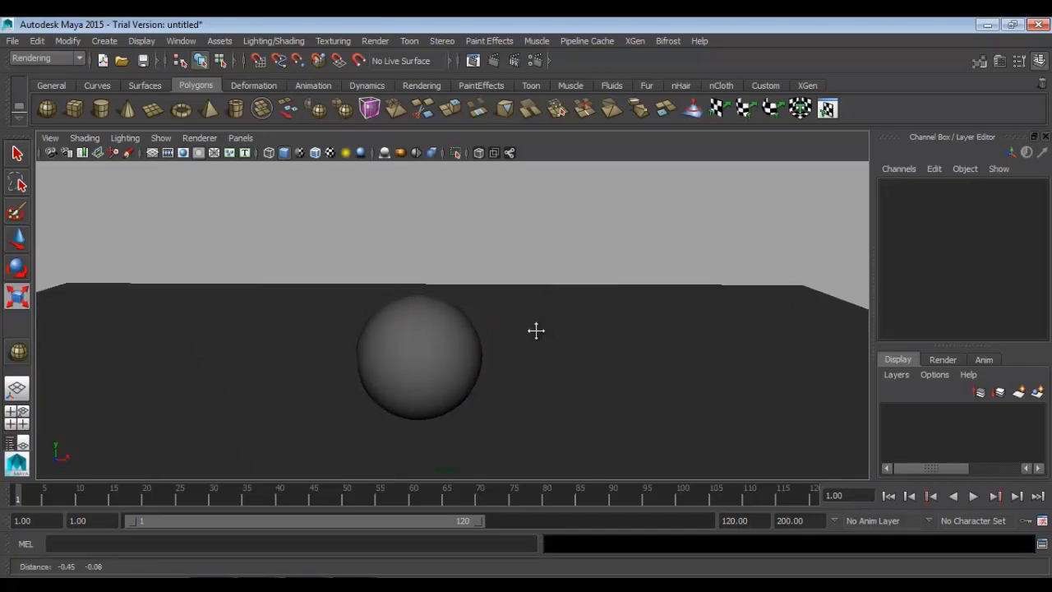
scroll(528, 331, "up", 3)
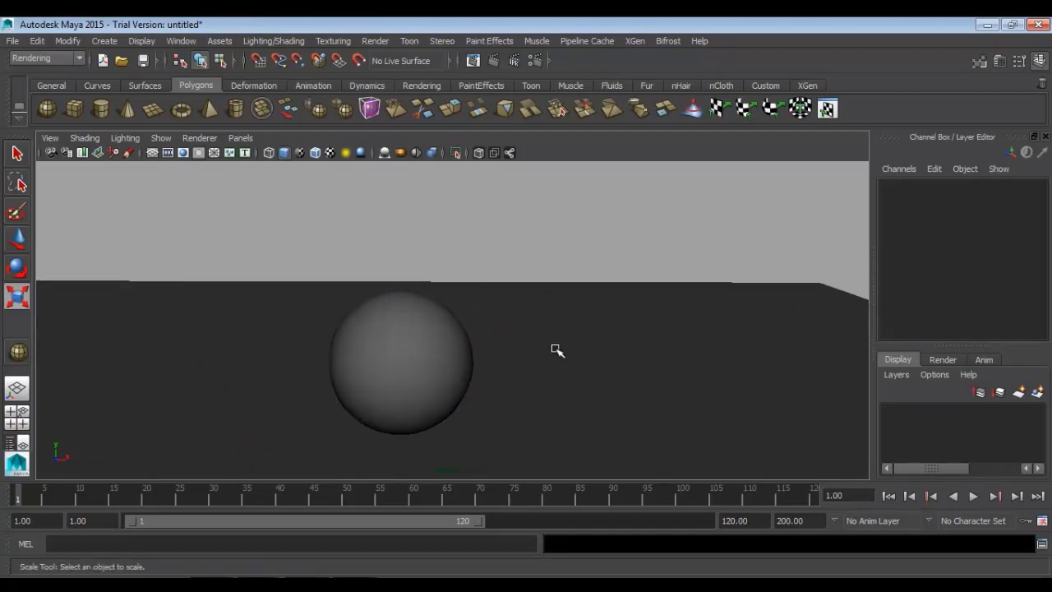
left_click_drag(549, 315, 554, 304, "alt")
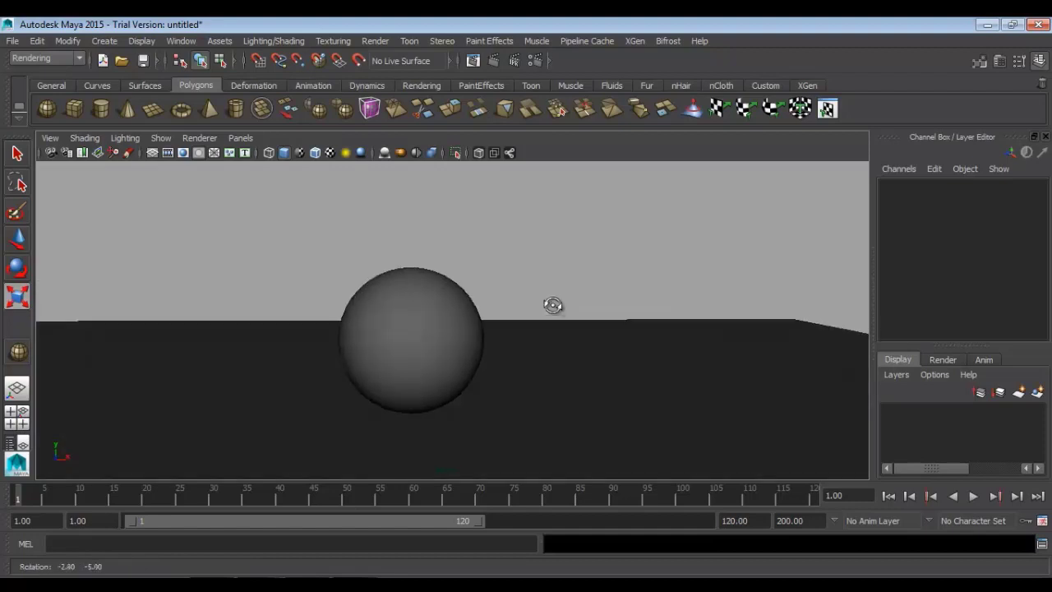
right_click_drag(554, 305, 562, 321, "alt")
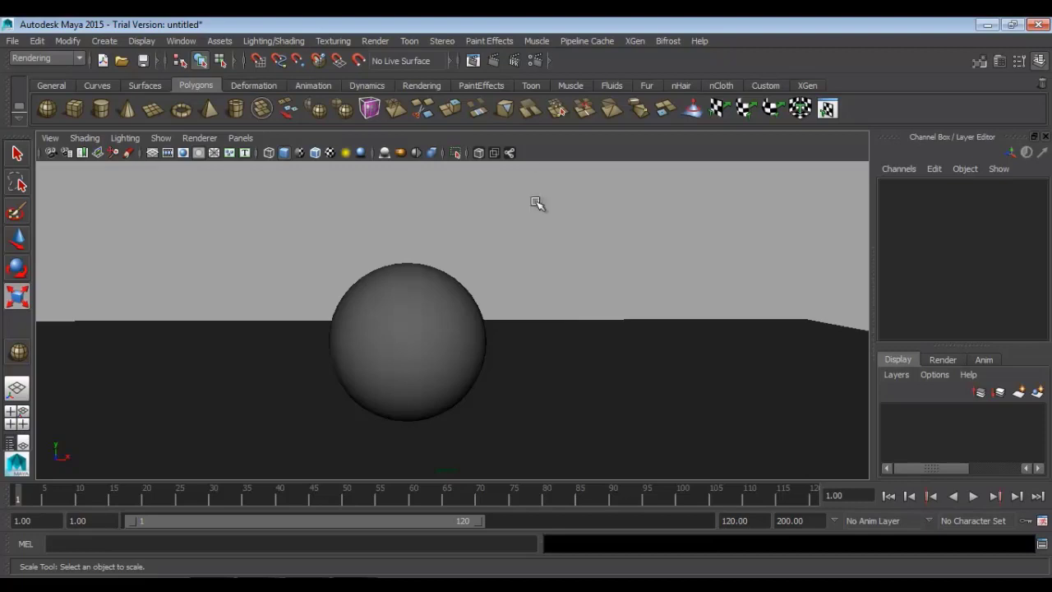
left_click(494, 64)
left_click_drag(616, 184, 351, 48)
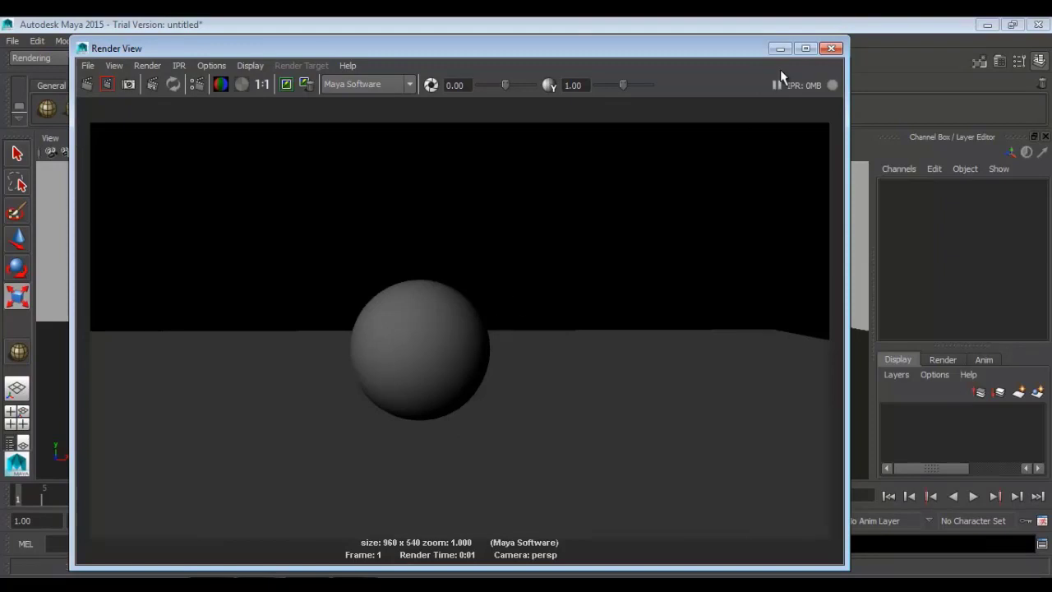
left_click(826, 48)
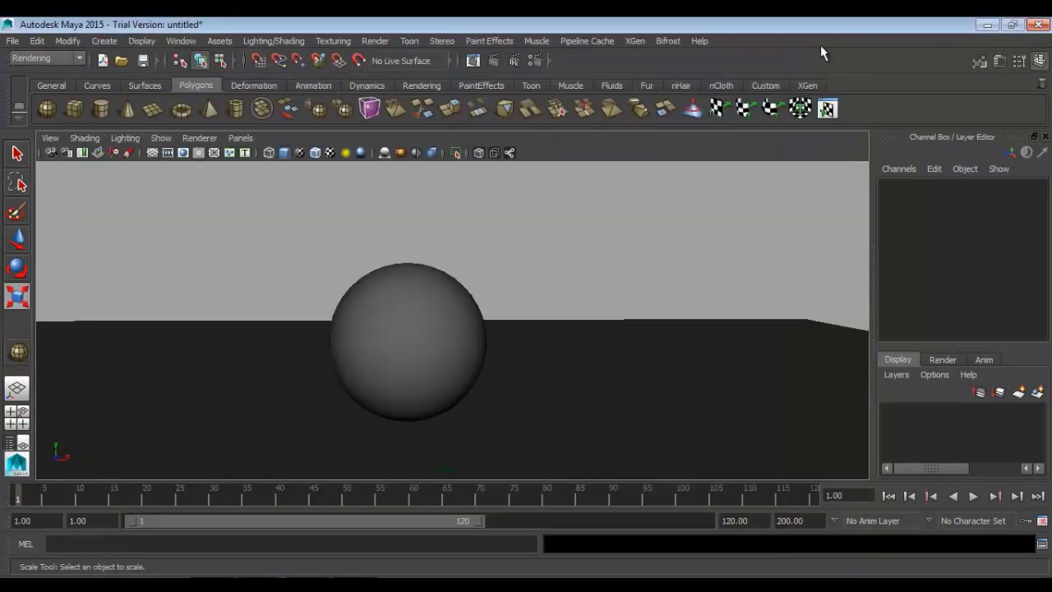
Step: Turn off Enable Default Light in the Render Options of the common render settings and close the settings window
left_click(536, 62)
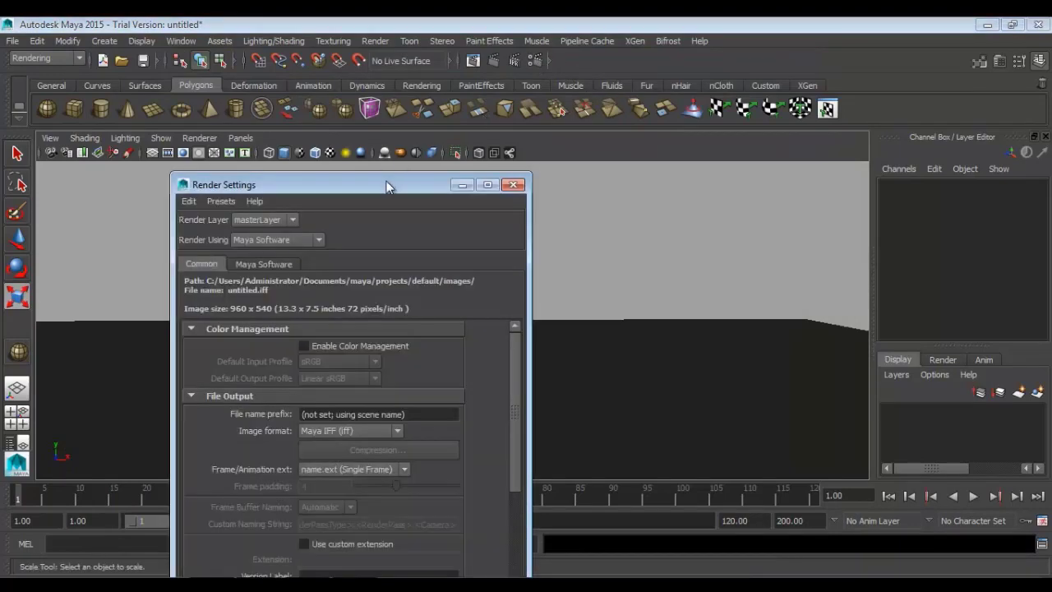
left_click_drag(387, 183, 595, 43)
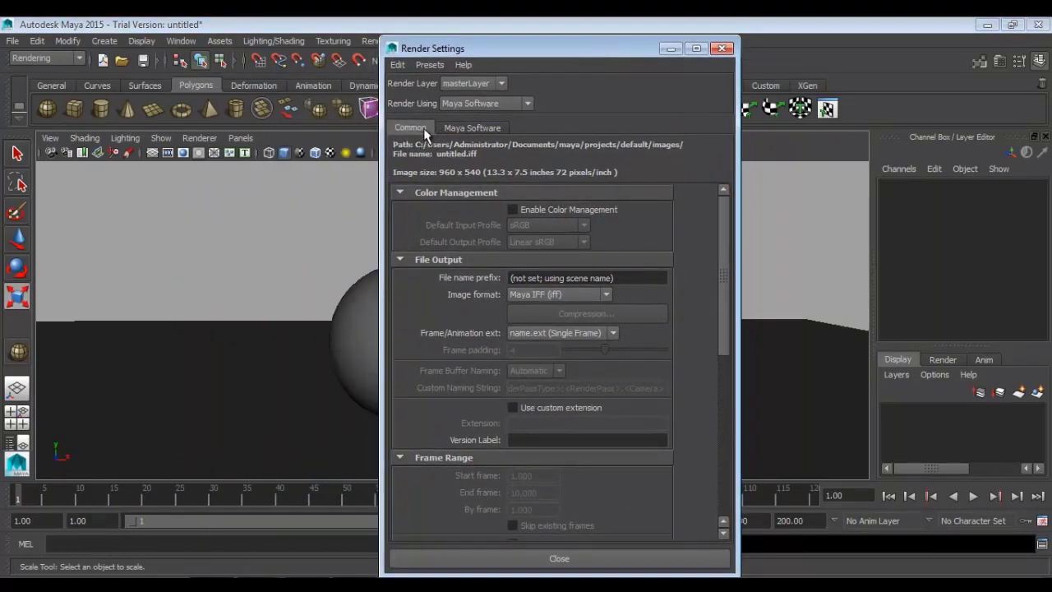
scroll(504, 232, "down", 10)
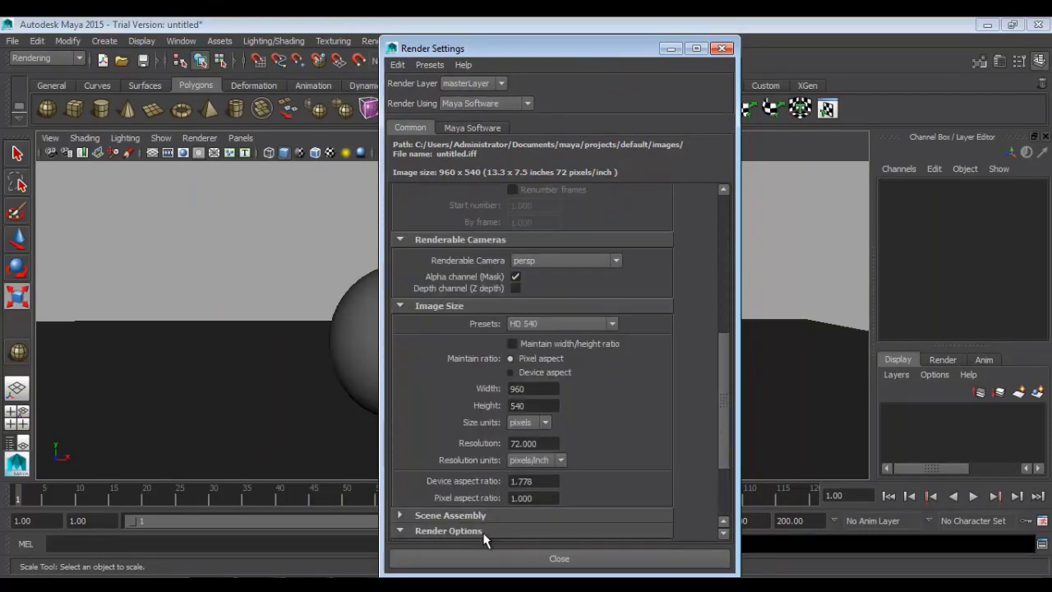
left_click(448, 531)
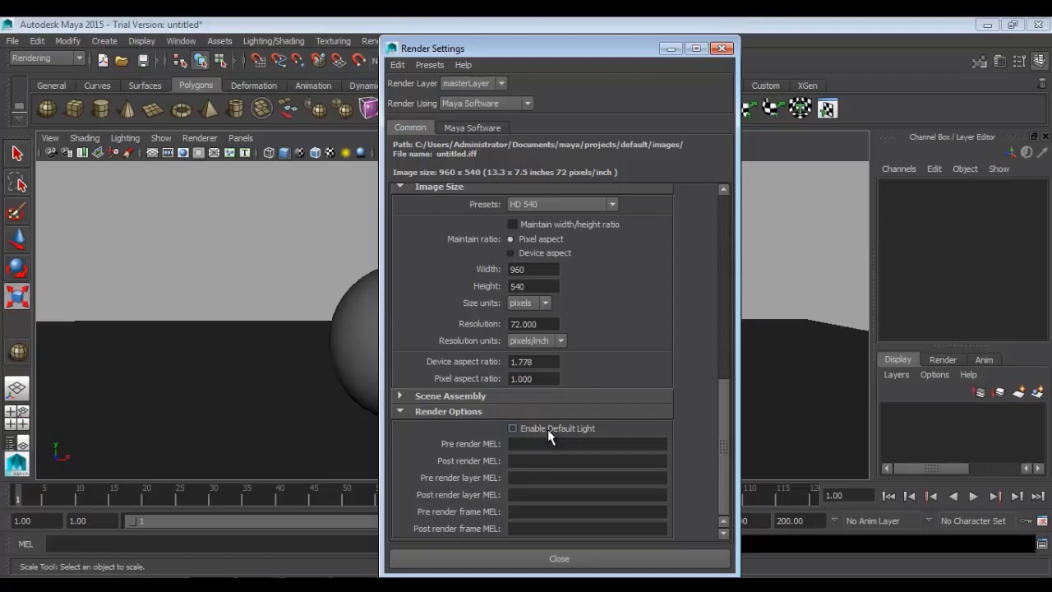
left_click(721, 48)
Step: Render the current frame with Maya Software to check the unlit scene, and review the Enable Default Light setting again
left_click(480, 60)
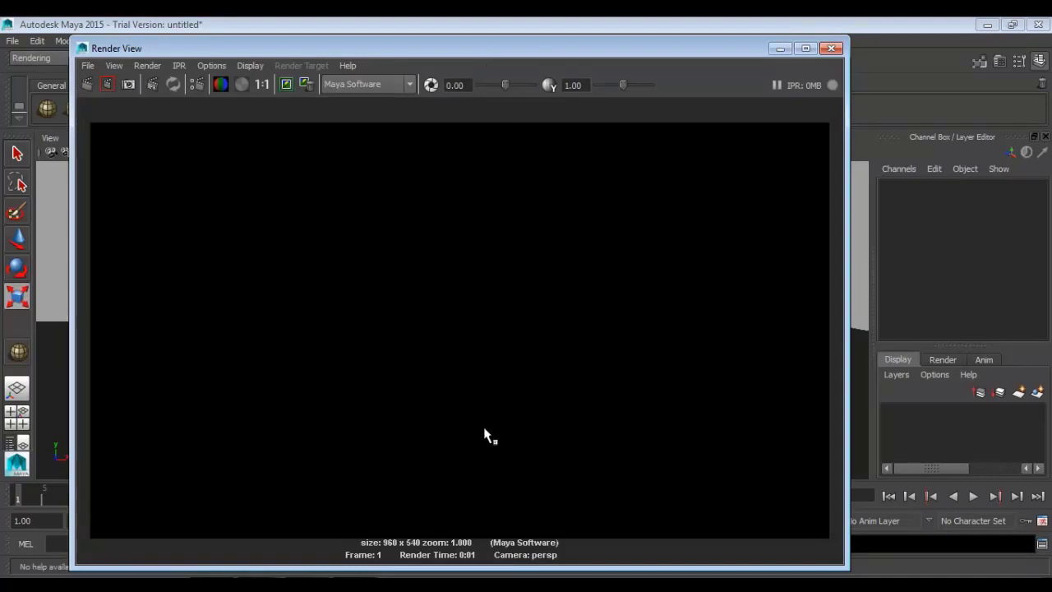
left_click(828, 50)
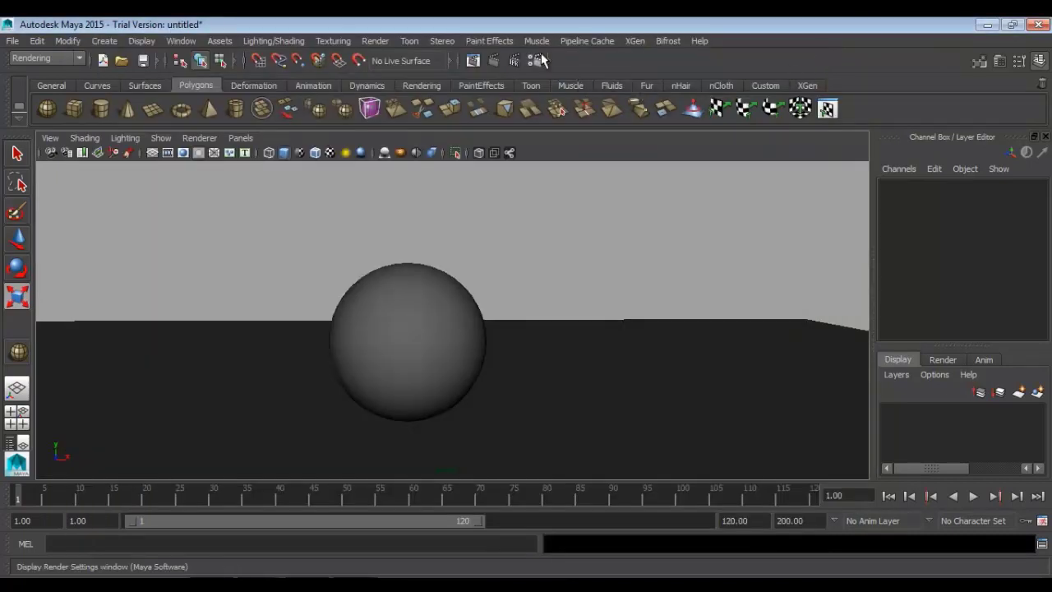
left_click(534, 61)
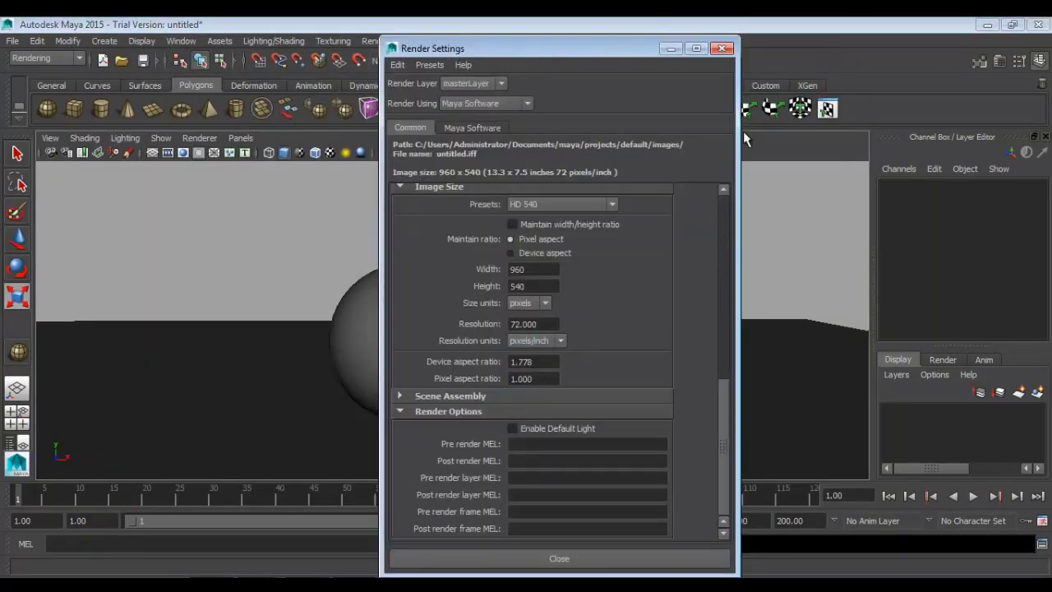
left_click(728, 51)
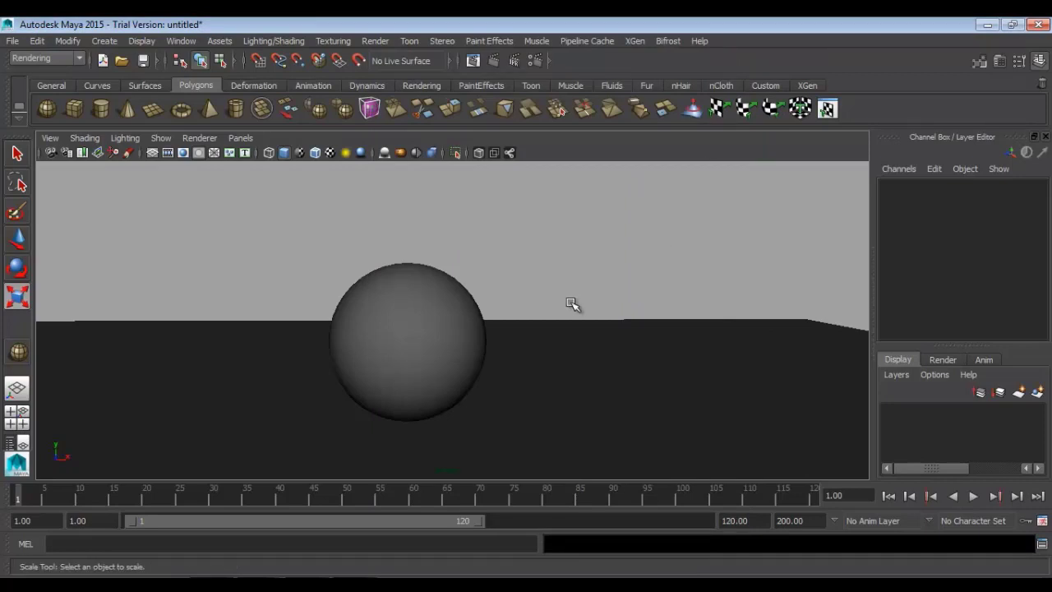
Step: Assign a new Phong material to the sphere
left_click(425, 294)
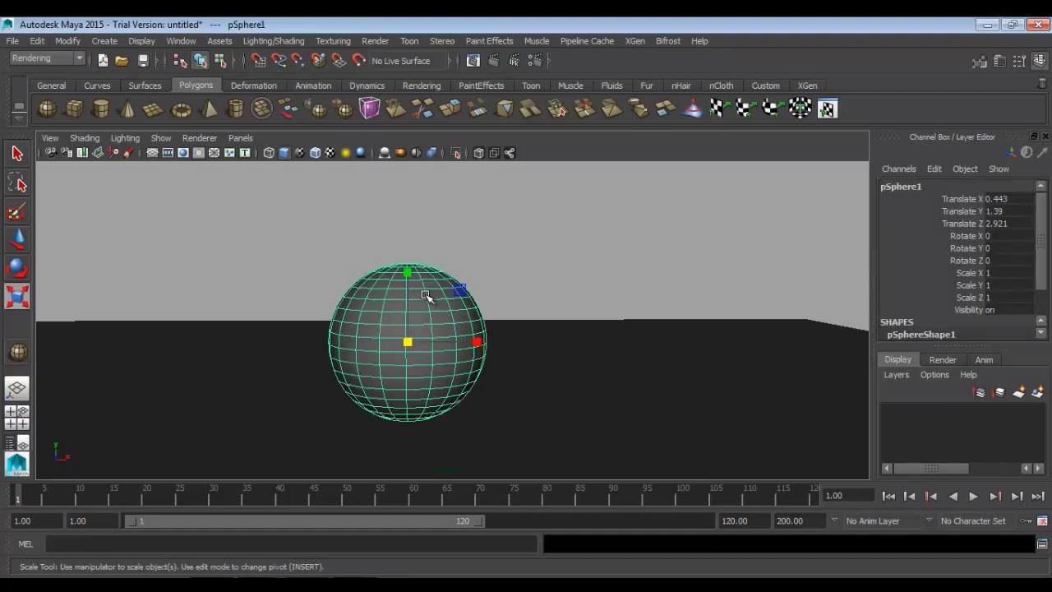
right_click_drag(427, 321, 499, 354)
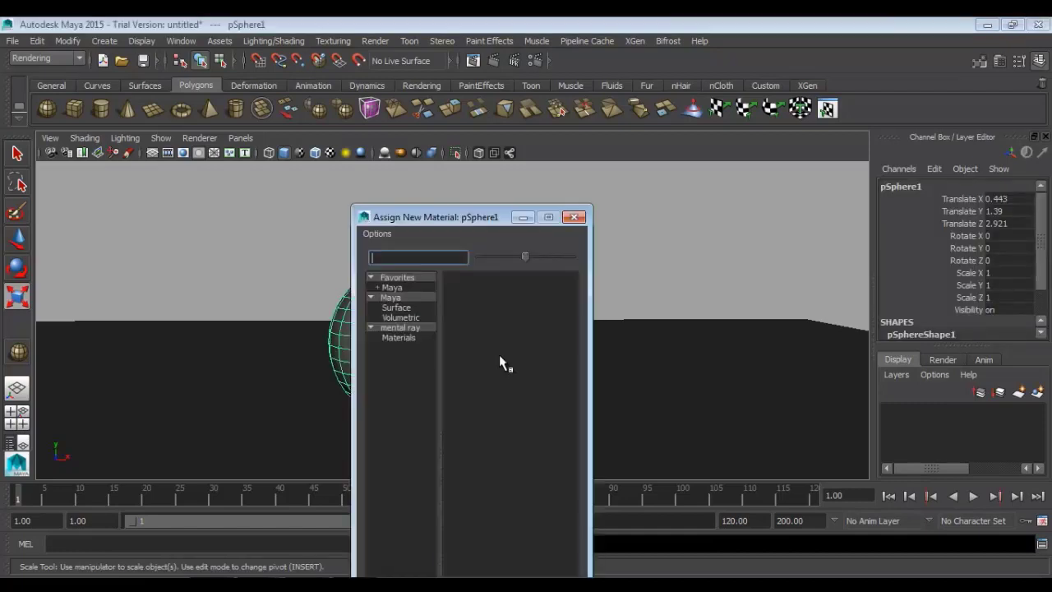
left_click_drag(486, 218, 506, 85)
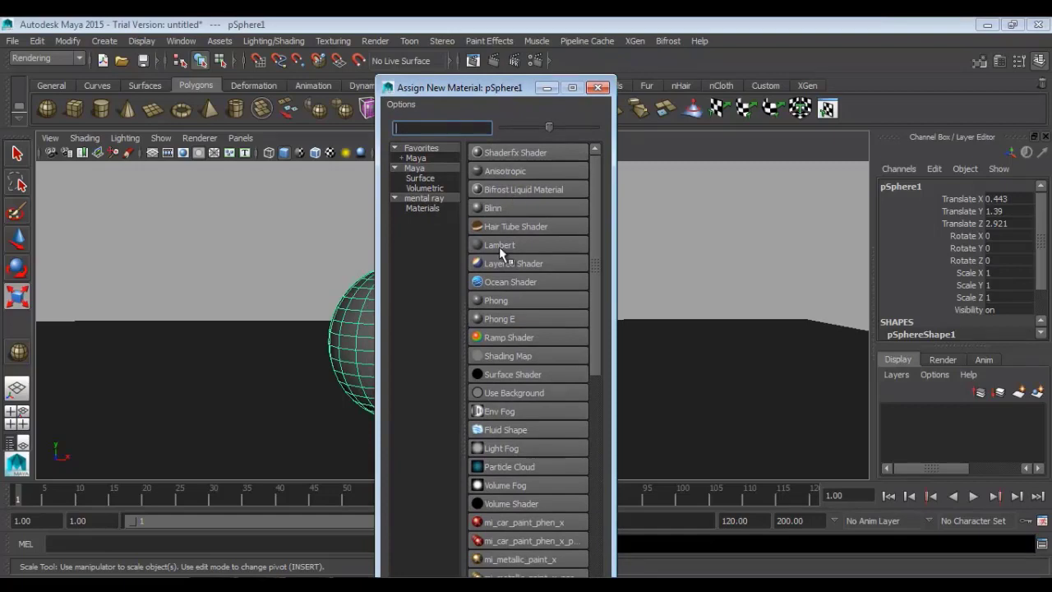
left_click(497, 297)
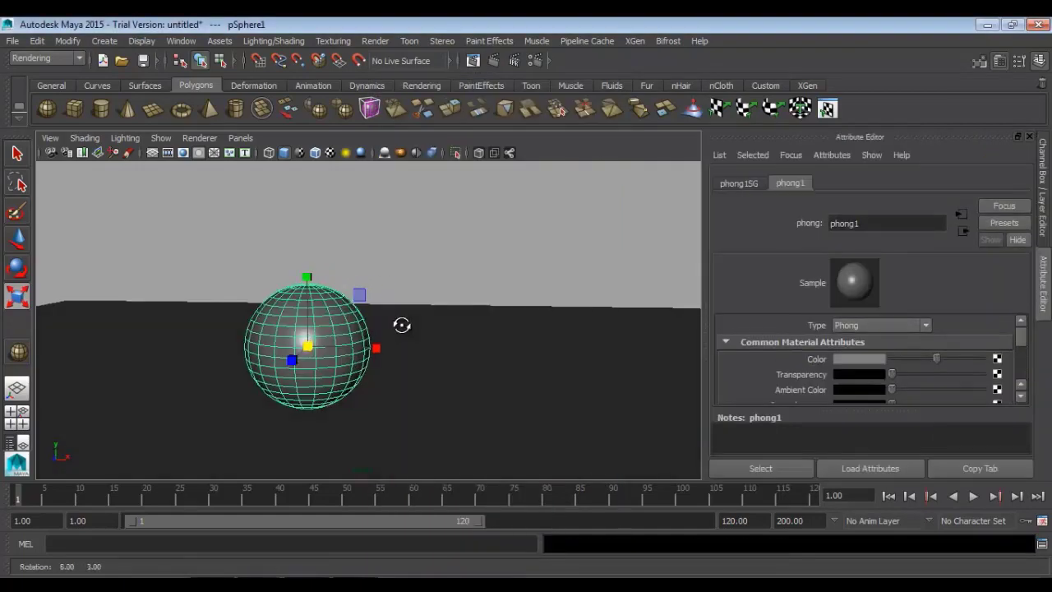
right_click_drag(402, 321, 493, 336, "alt")
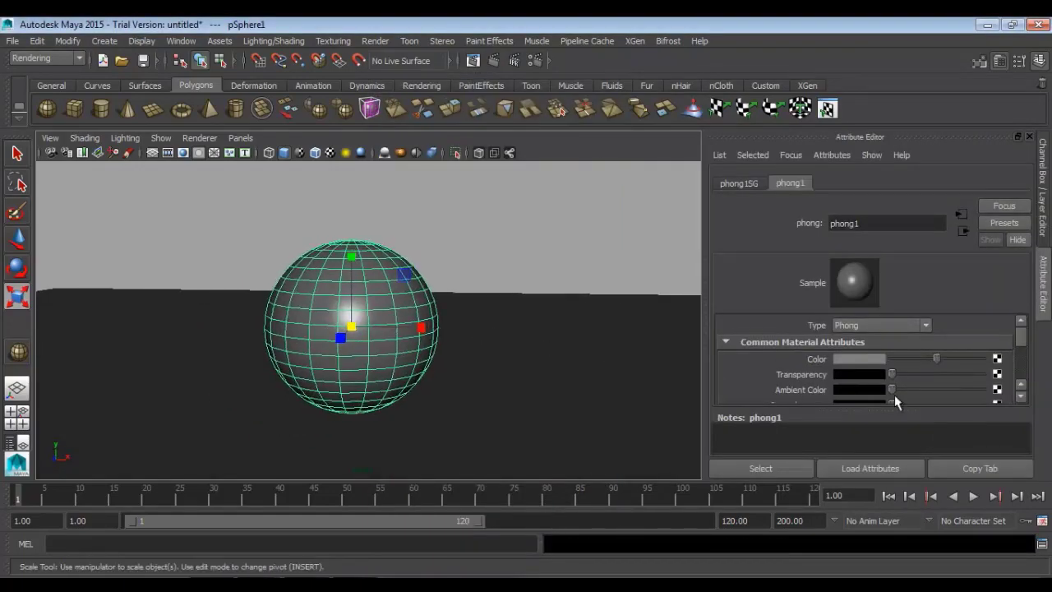
Step: Connect a 3D Leather texture to the Bump Mapping of the sphere's Phong material
scroll(922, 374, "down", 2)
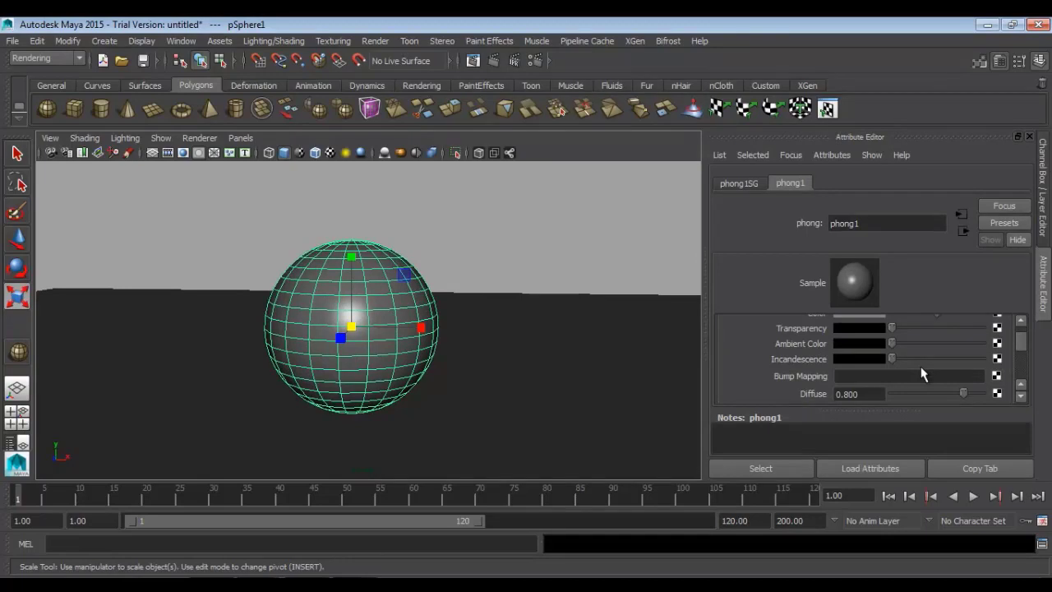
left_click(996, 376)
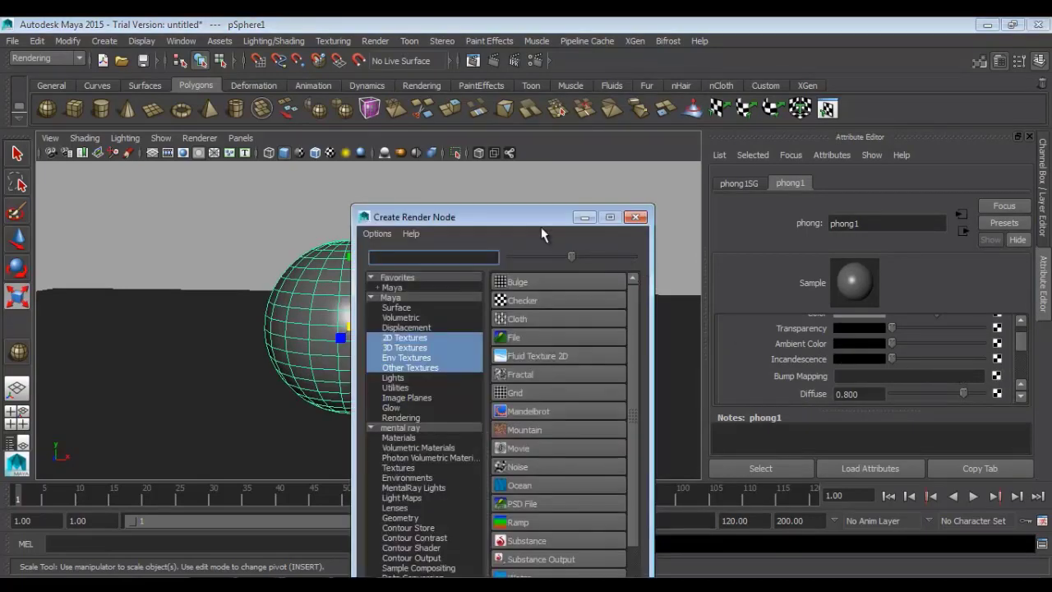
left_click_drag(543, 207, 562, 93)
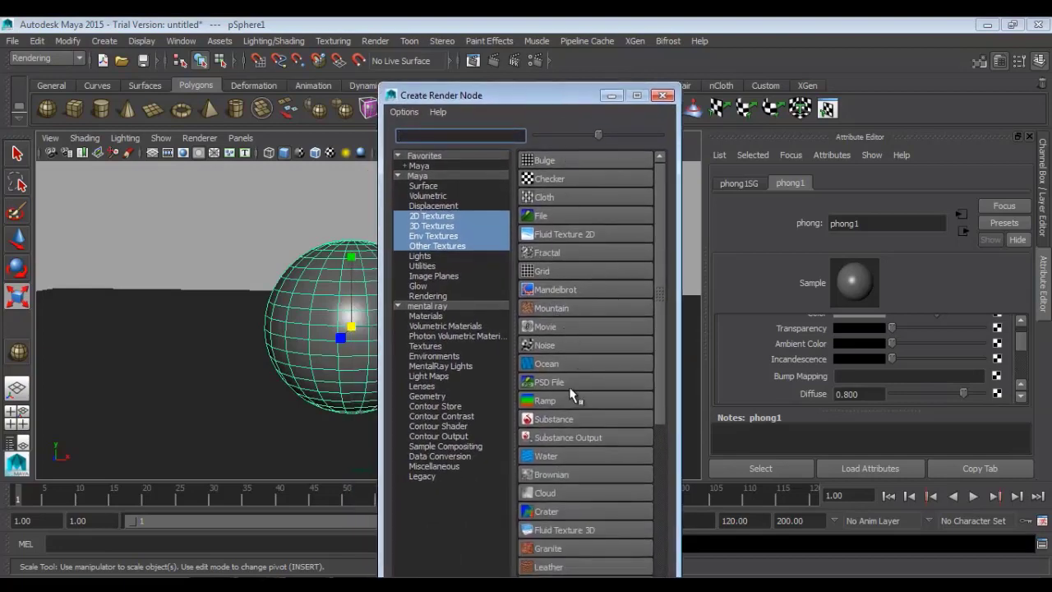
left_click(442, 226)
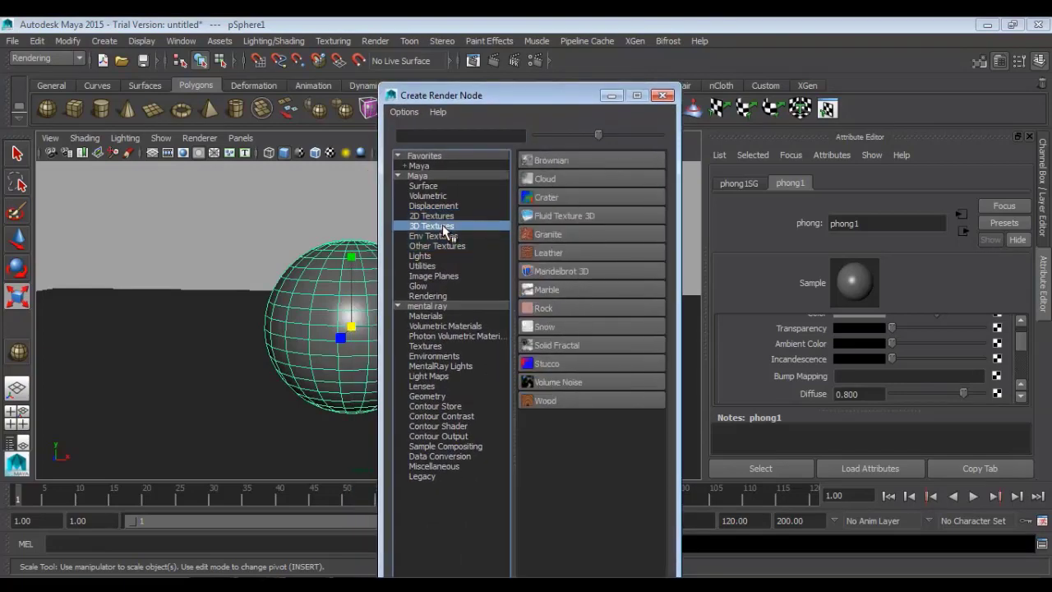
left_click(576, 249)
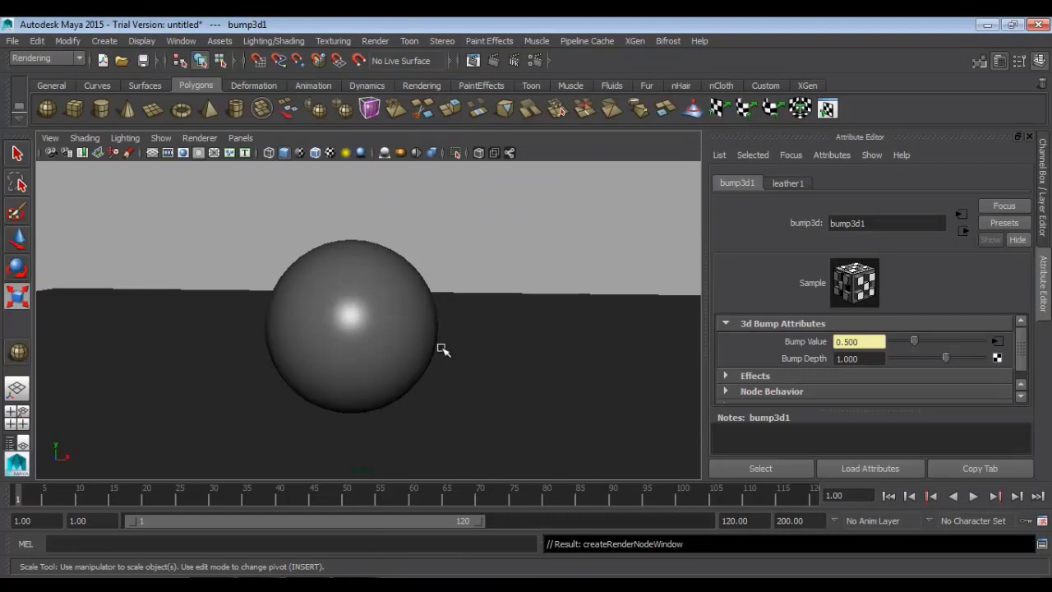
Step: Select the leather texture's 3D placement box, fit it to the group bounding box around the sphere, and clear the selection
scroll(442, 349, "down", 6)
left_click_drag(441, 350, 324, 332, "alt")
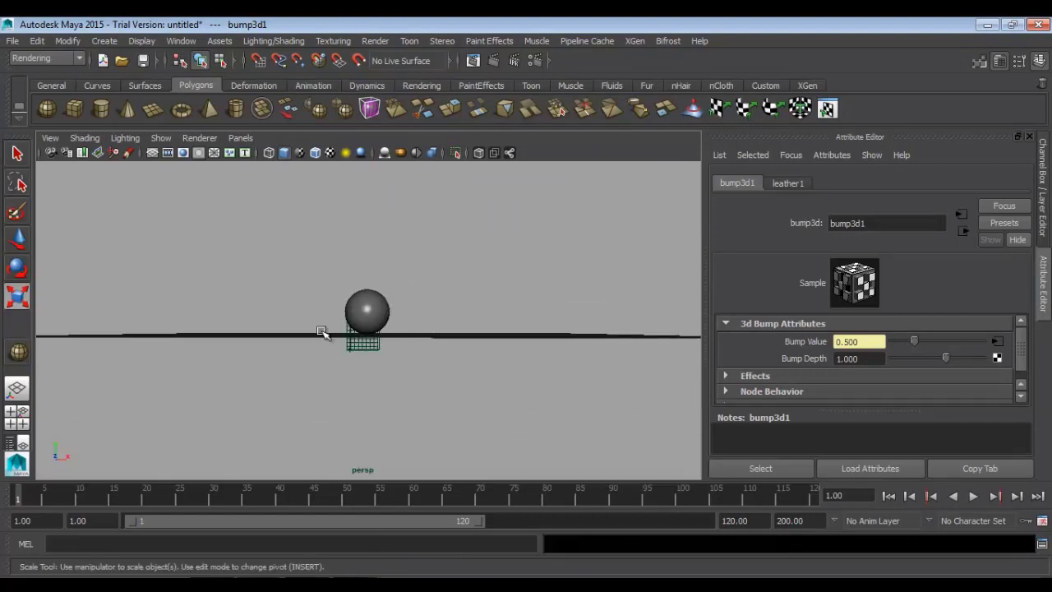
scroll(394, 386, "up", 1)
left_click_drag(395, 387, 351, 343)
scroll(855, 339, "down", 6)
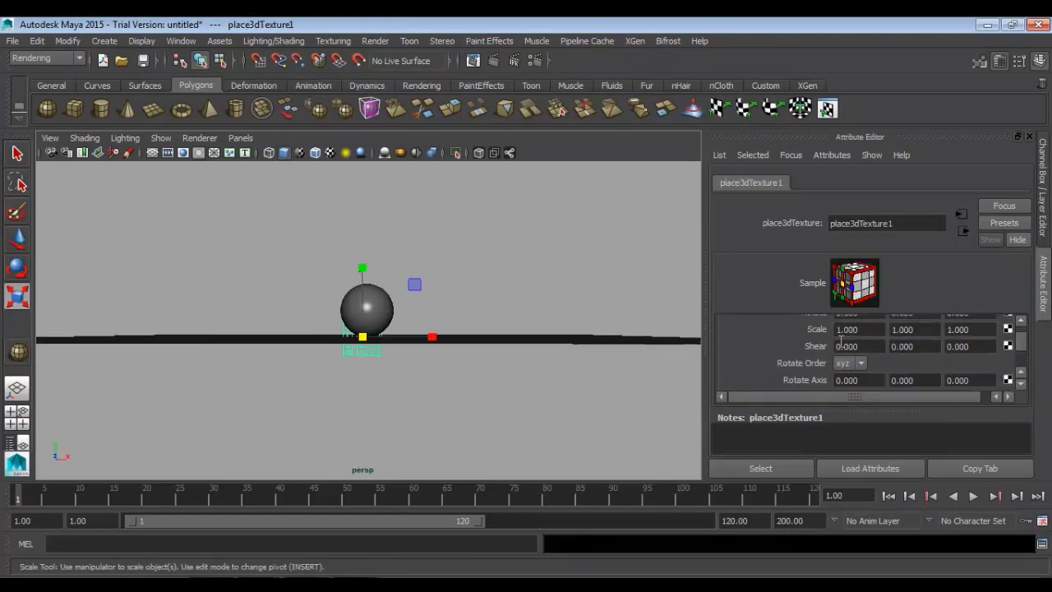
left_click(874, 318)
left_click_drag(425, 334, 454, 359, "alt")
right_click_drag(454, 359, 493, 365, "alt")
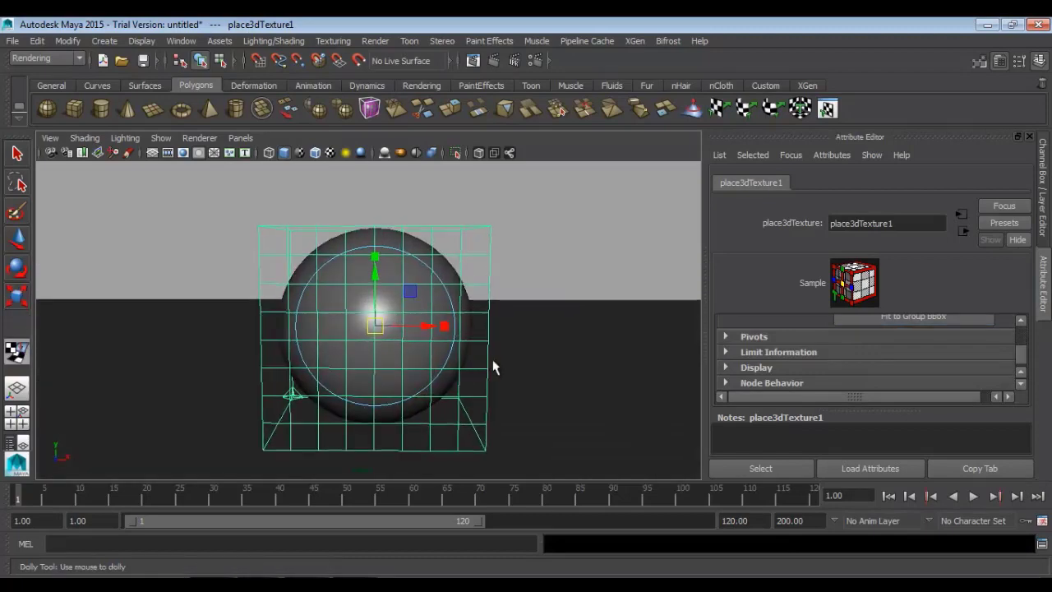
left_click(546, 234)
right_click_drag(545, 235, 461, 258, "alt")
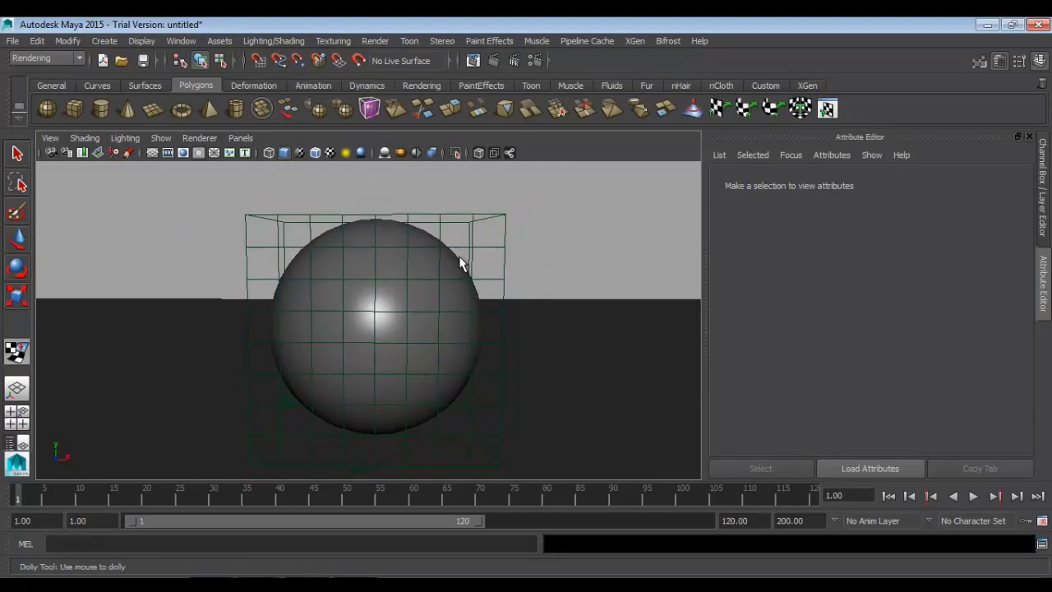
Step: Create an ambient light with default settings and light the viewport with the scene lights
left_click(98, 36)
mouse_move(123, 117)
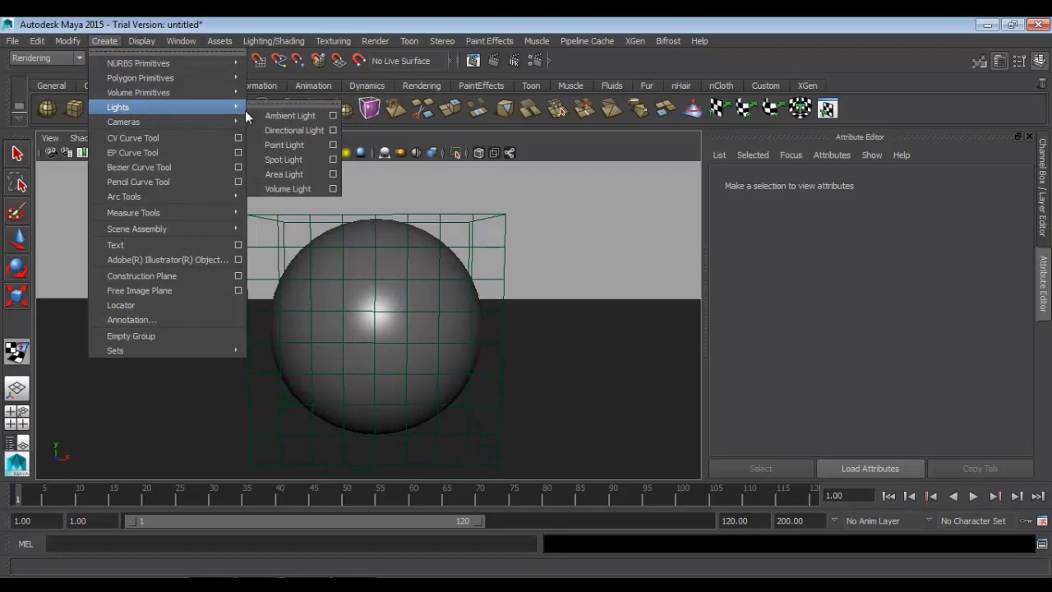
left_click(308, 115)
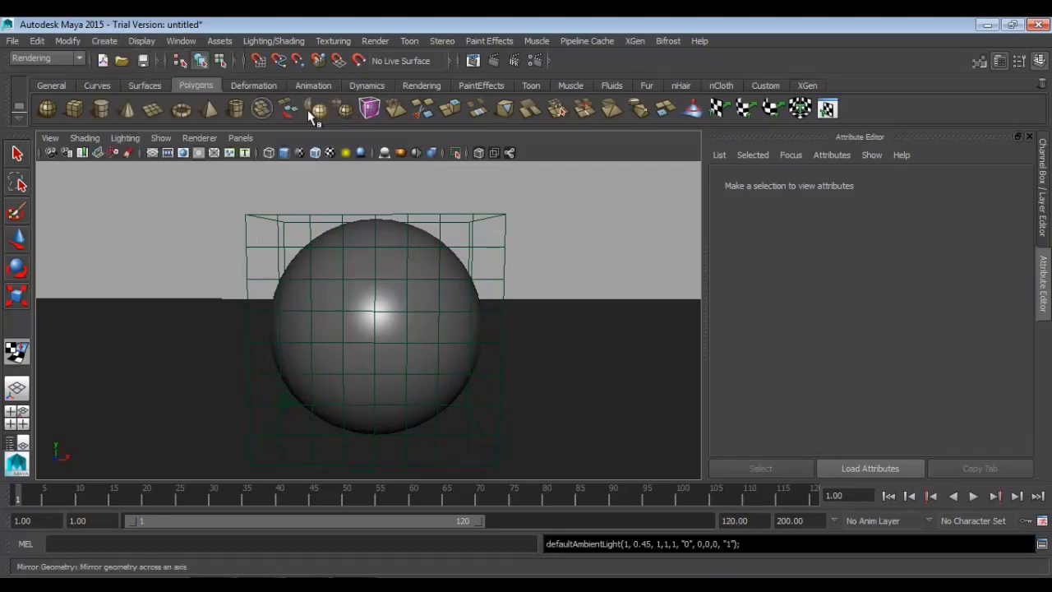
right_click_drag(538, 297, 513, 292, "alt")
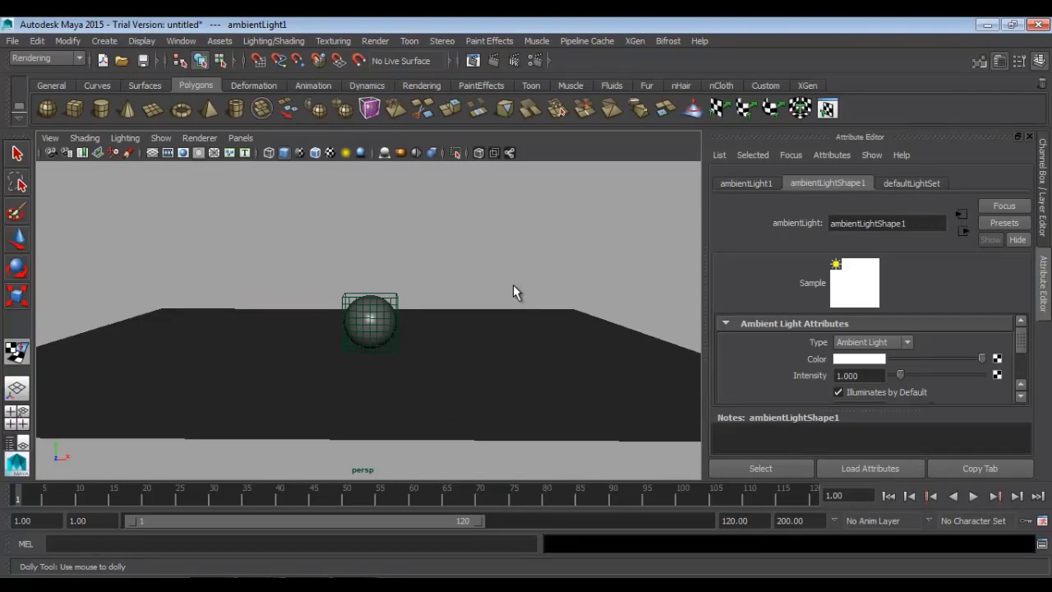
key("7")
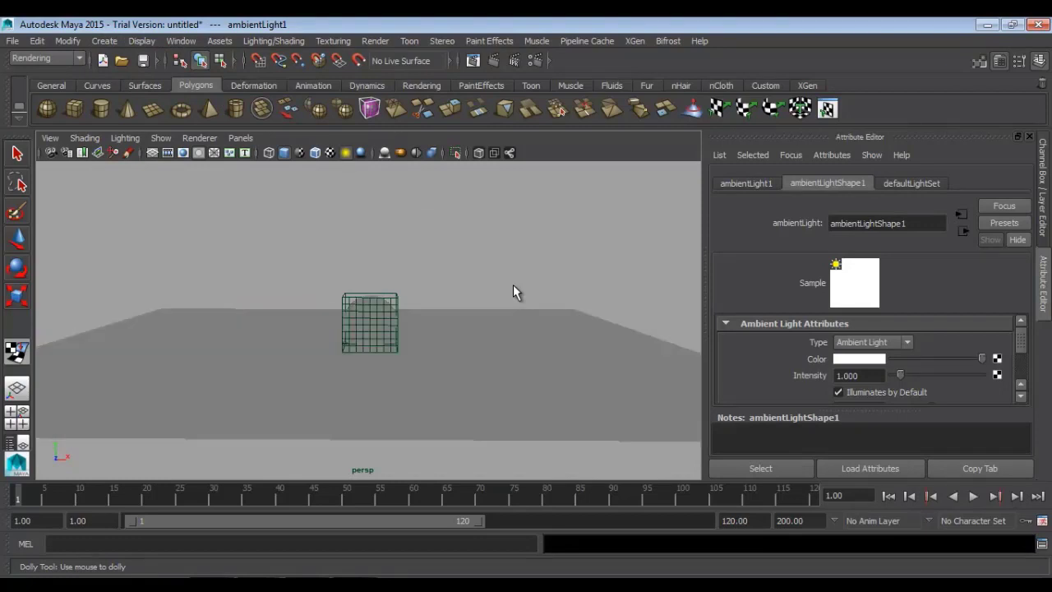
Step: Move the ambient light up above the sphere and out to its right along X
scroll(513, 291, "up", 2)
key("w")
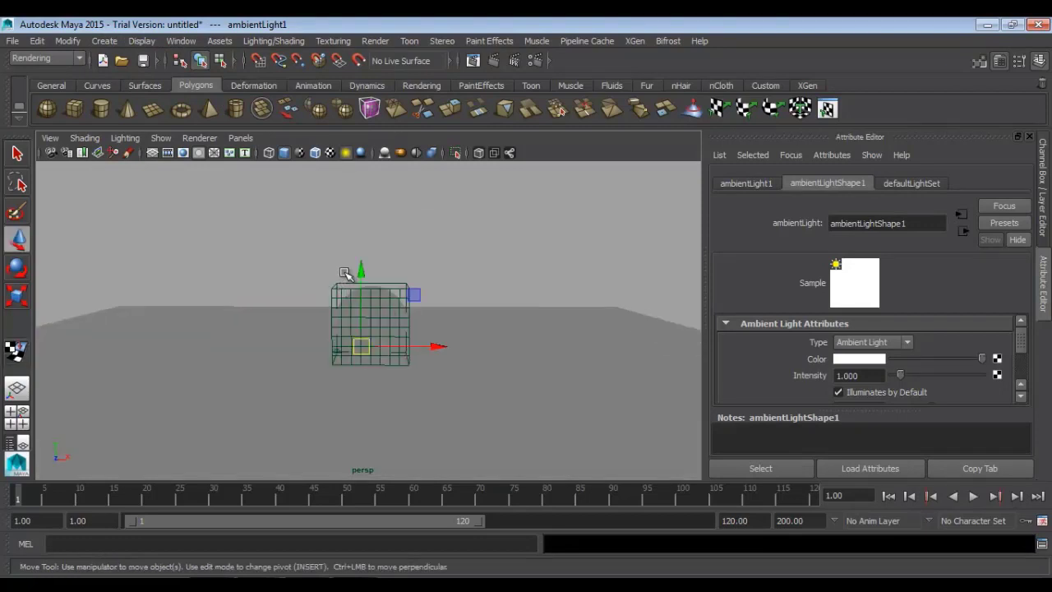
left_click_drag(359, 270, 370, 189)
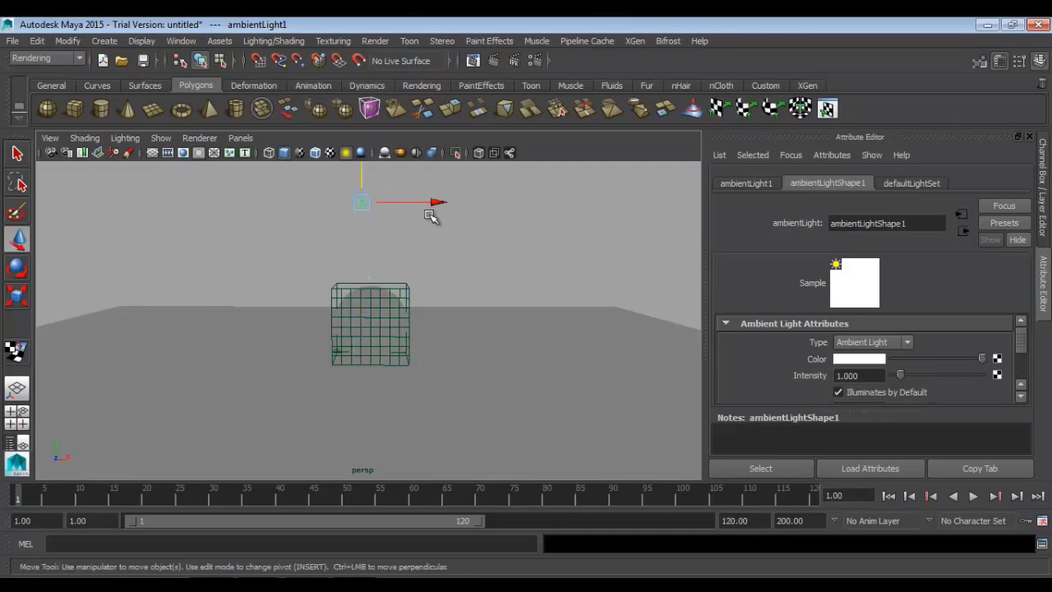
left_click_drag(436, 202, 572, 203)
middle_click_drag(519, 208, 516, 263, "alt")
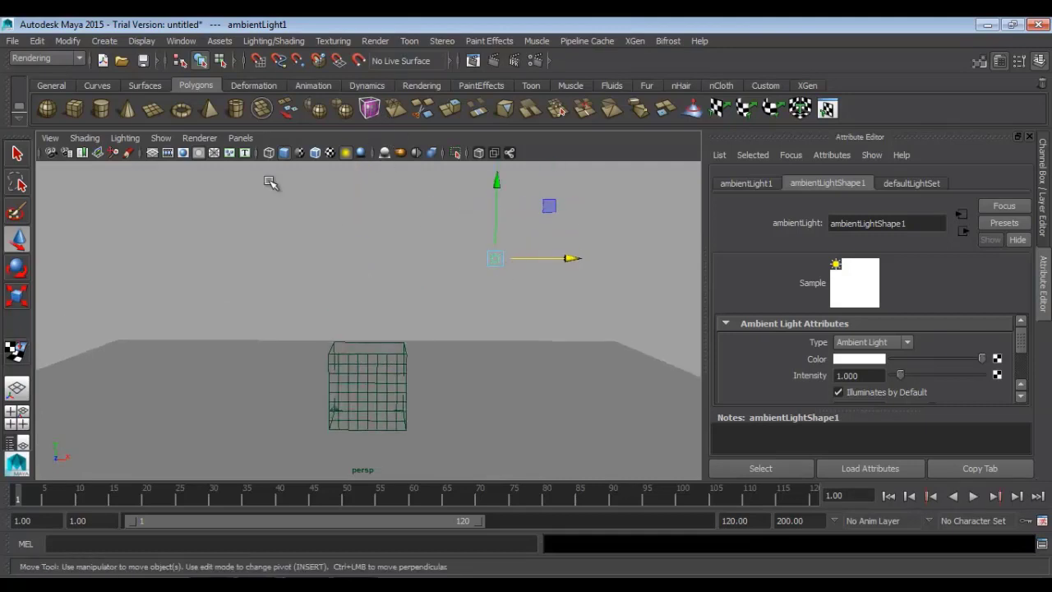
Step: Switch the viewport to the Legacy High Quality renderer and reposition the ambient light higher and closer to the sphere, about 4.64 in X
left_click(200, 138)
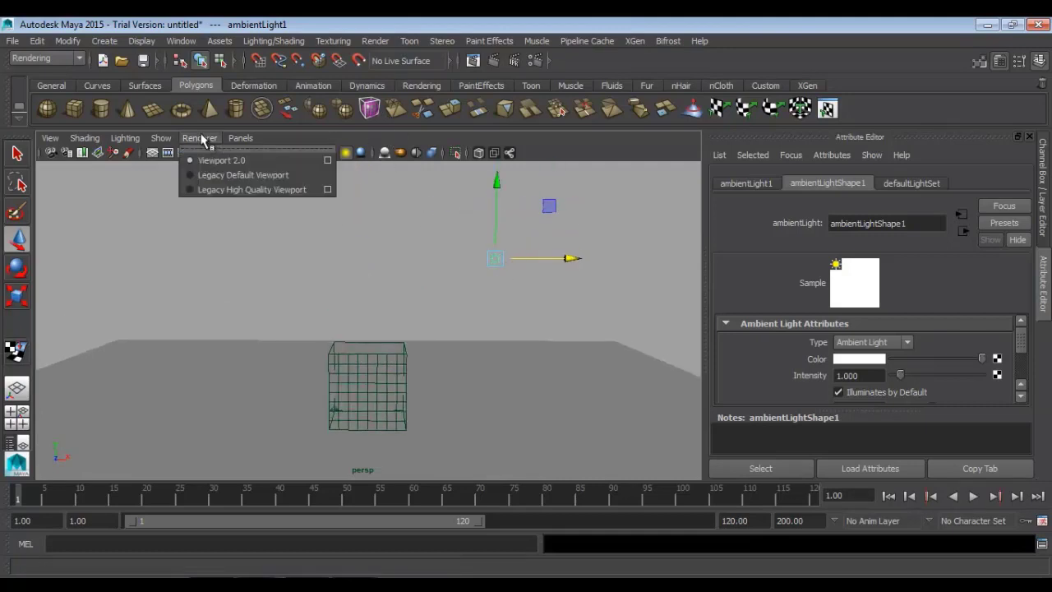
left_click(219, 190)
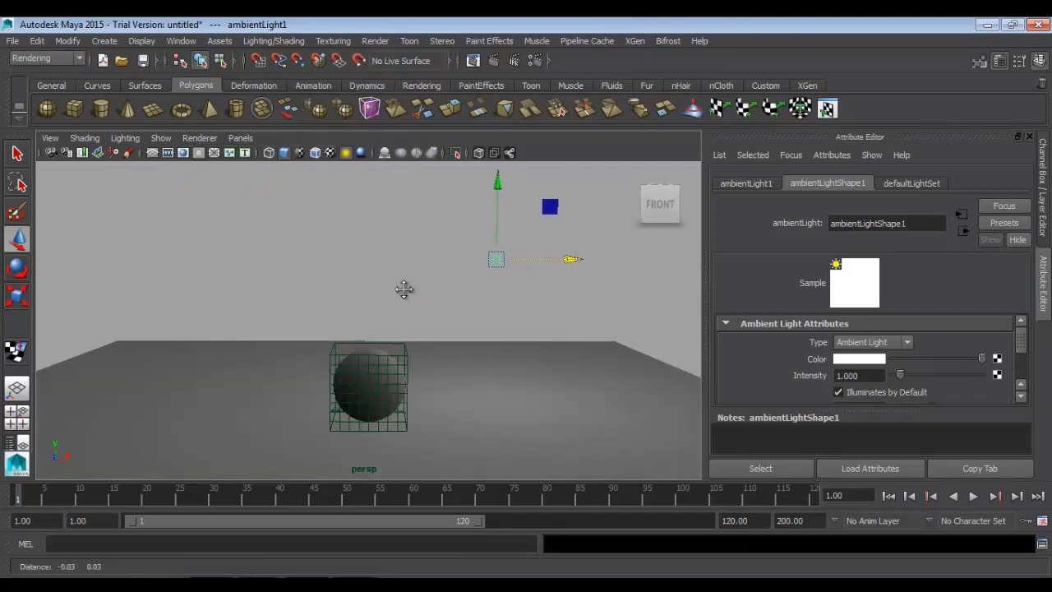
left_click_drag(488, 223, 488, 165)
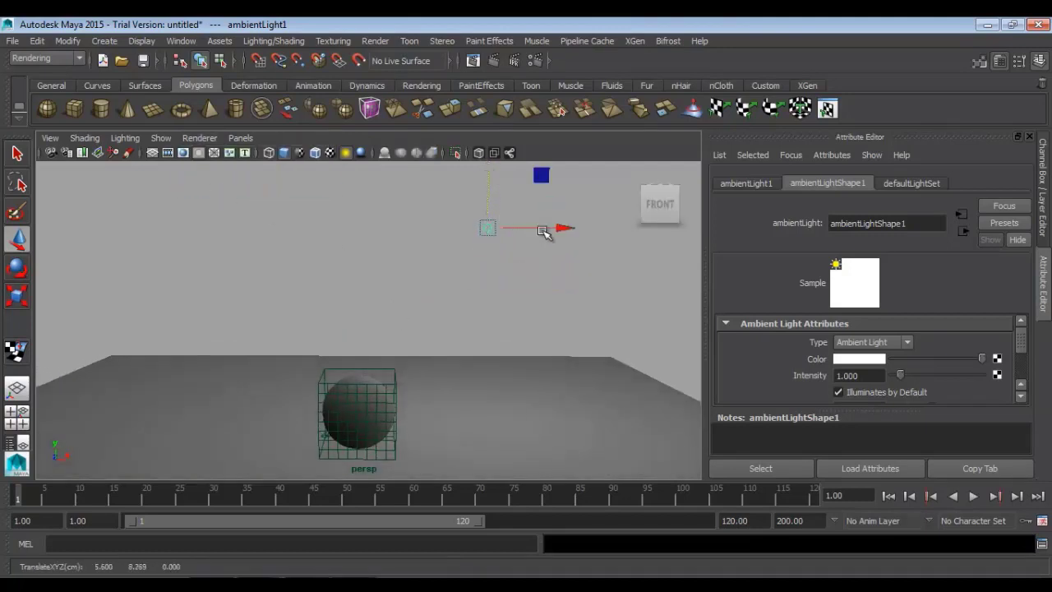
left_click_drag(543, 231, 518, 229)
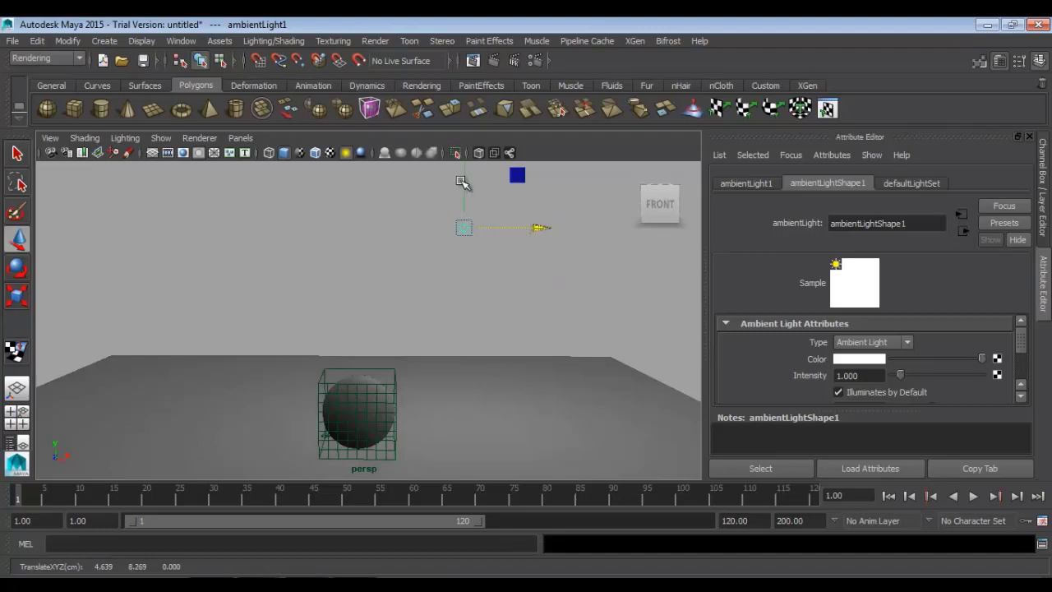
left_click_drag(465, 184, 467, 169)
right_click_drag(394, 308, 455, 352, "alt")
middle_click_drag(456, 351, 474, 315, "alt")
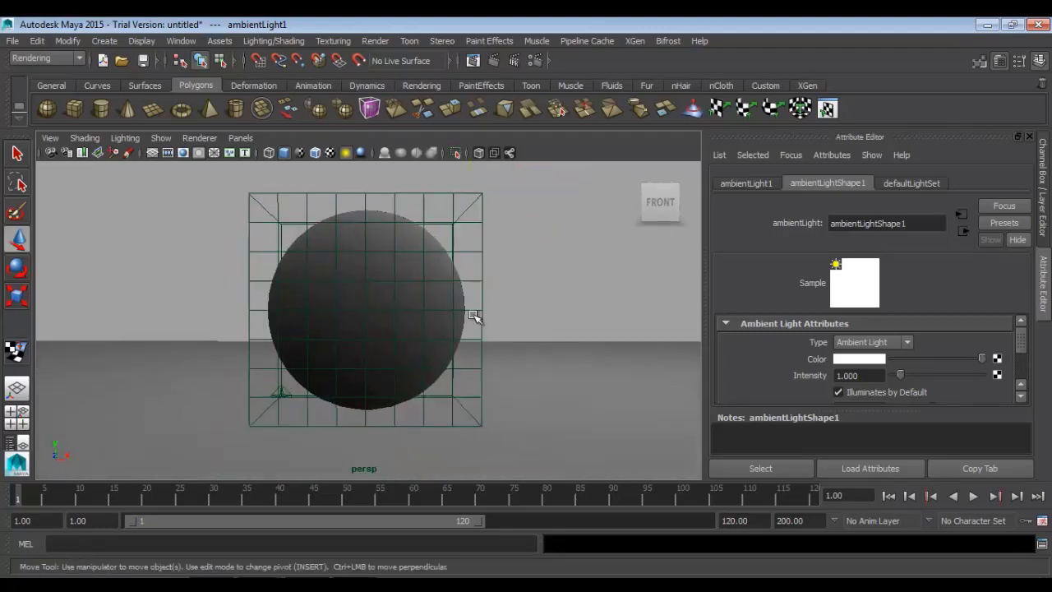
left_click_drag(474, 315, 467, 338, "alt")
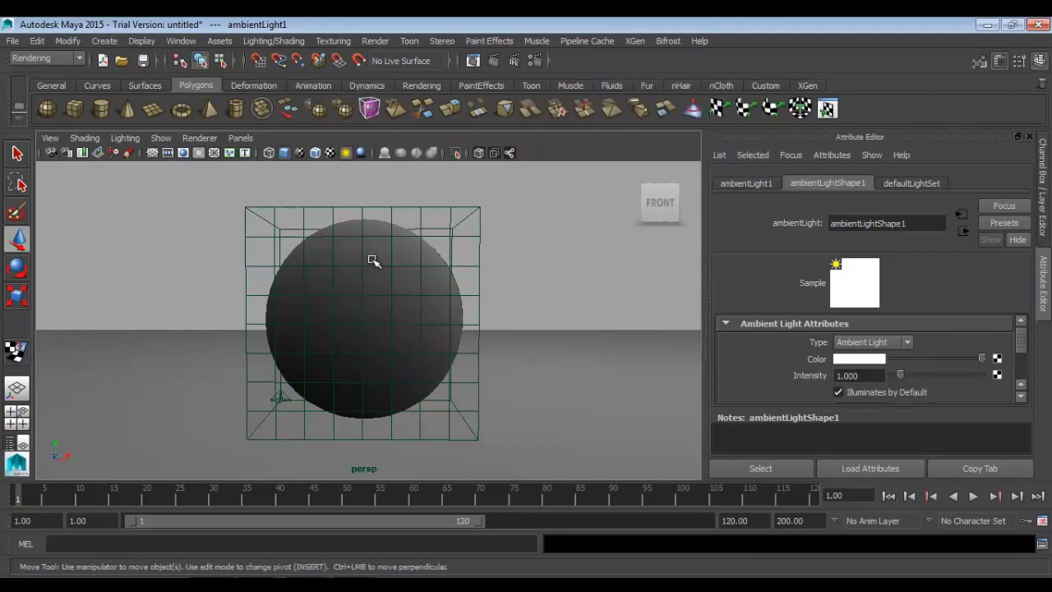
Step: Render the current frame with the ambient light, close the result, and expand the light's Shadows attributes
left_click(494, 61)
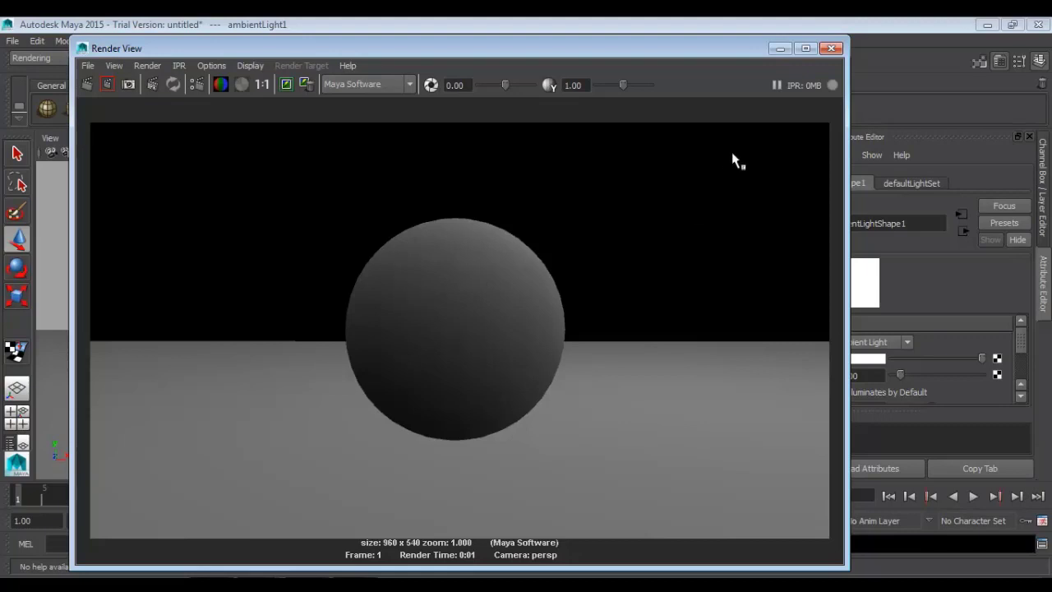
left_click(832, 48)
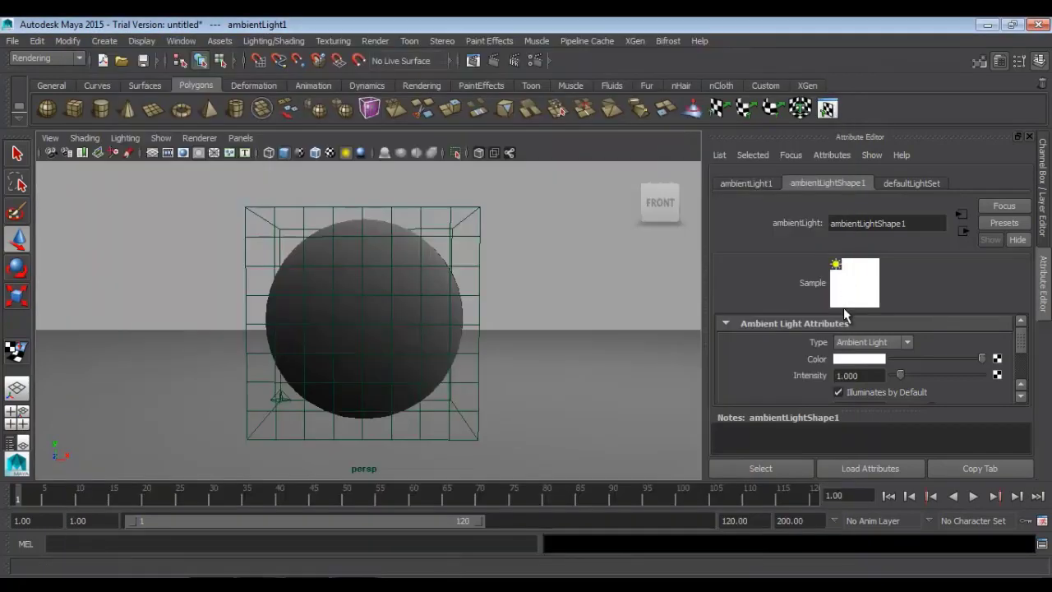
left_click_drag(1020, 346, 1018, 366)
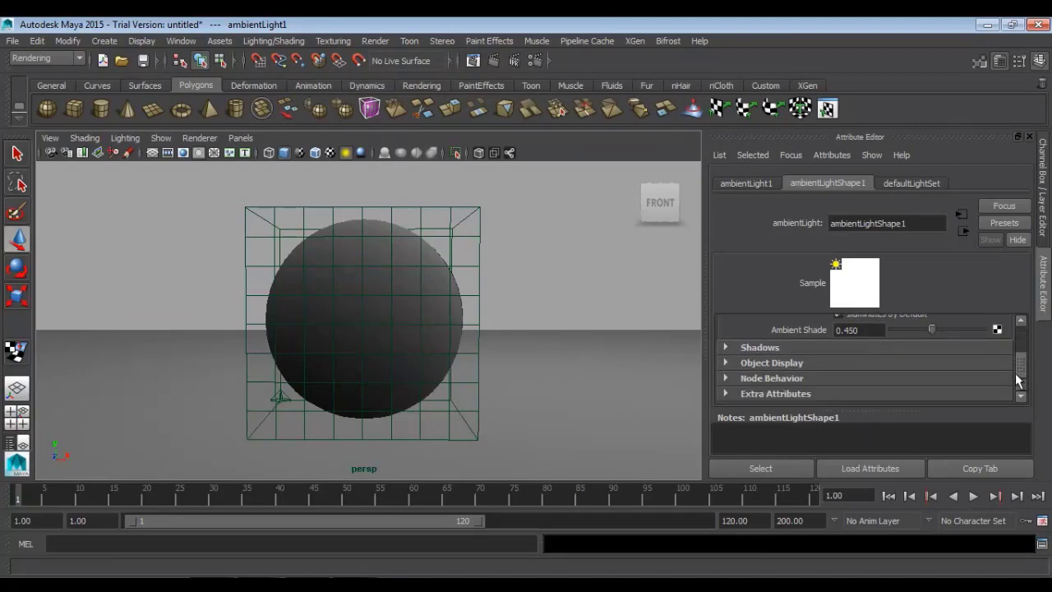
left_click(738, 347)
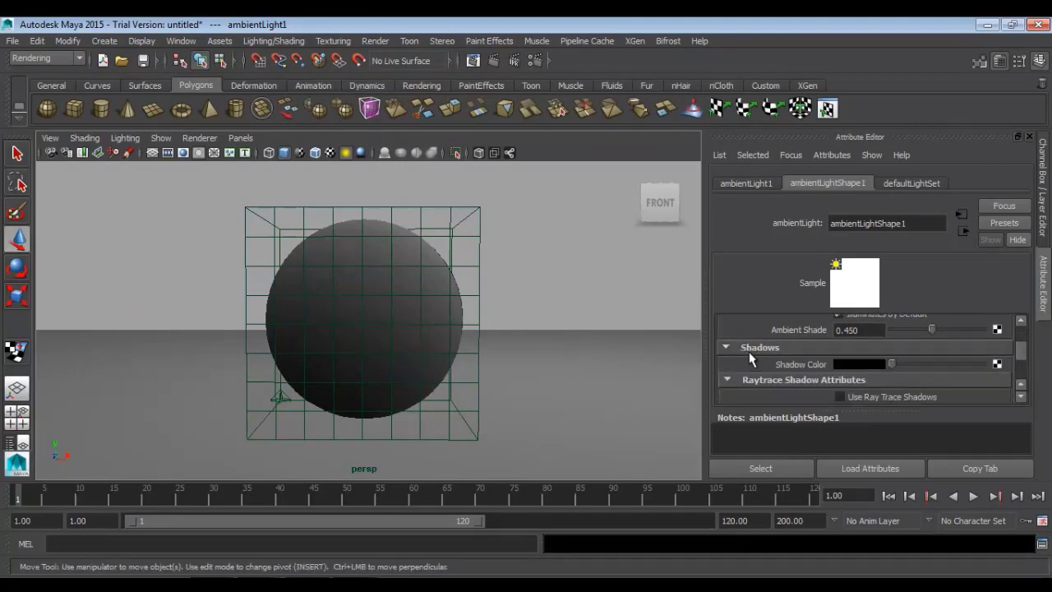
Step: Examine the ambient light's Intensity, Ambient Shade and Raytrace Shadow attributes, and render the current frame again
scroll(773, 355, "down", 3)
scroll(871, 354, "up", 3)
scroll(875, 358, "up", 2)
scroll(875, 357, "down", 3)
scroll(872, 356, "down", 2)
scroll(873, 356, "up", 2)
scroll(872, 355, "up", 4)
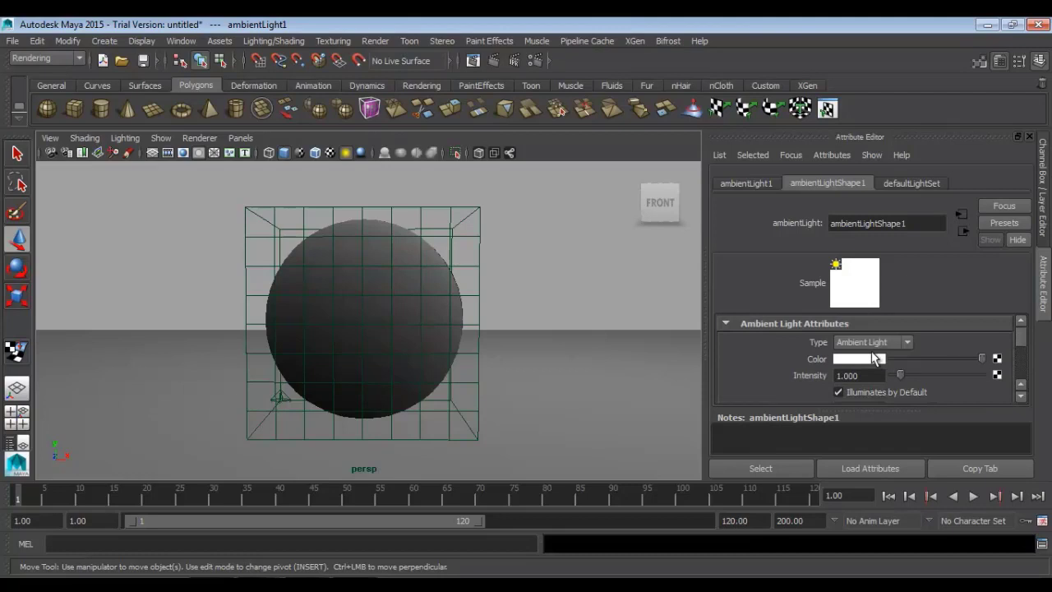
scroll(874, 358, "down", 4)
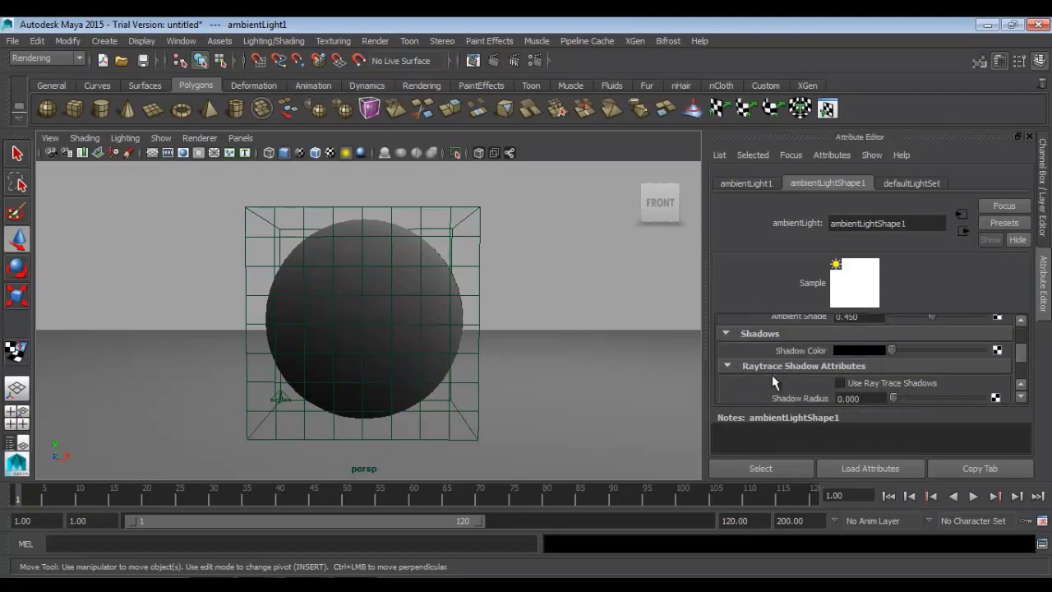
left_click(1043, 210)
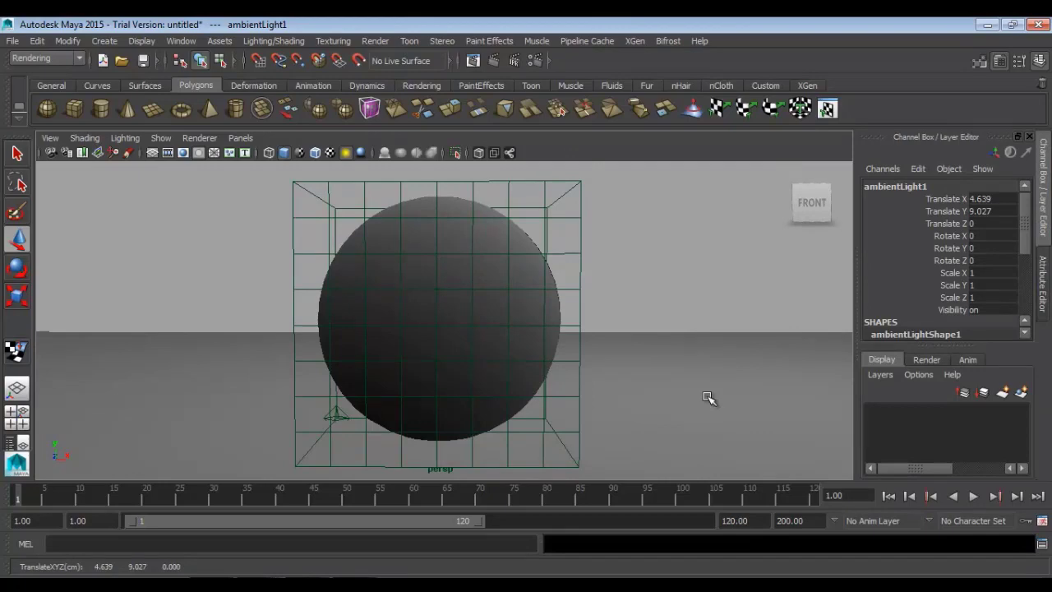
left_click(1044, 279)
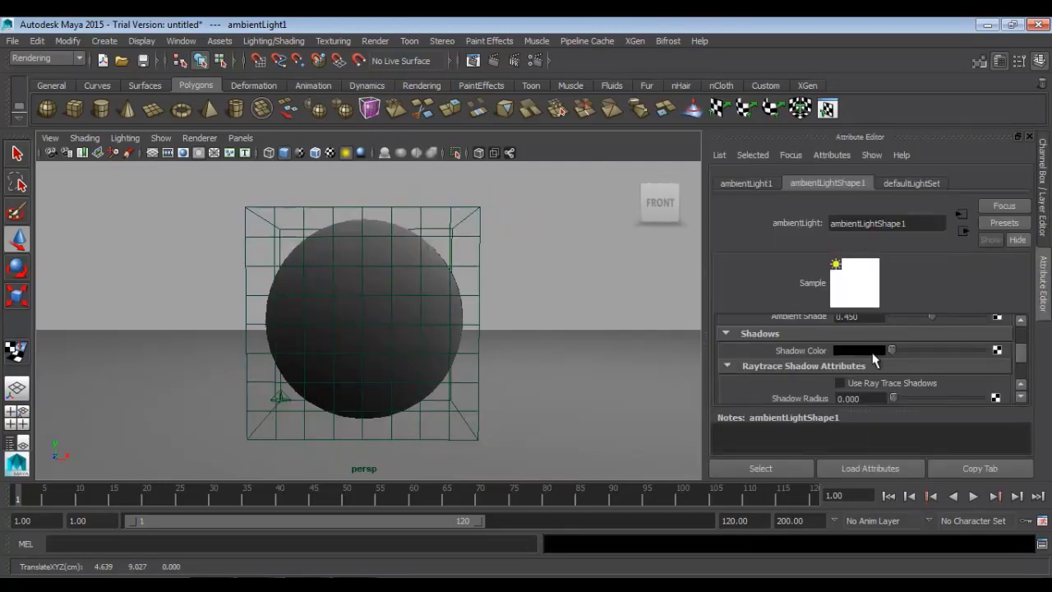
scroll(873, 359, "up", 5)
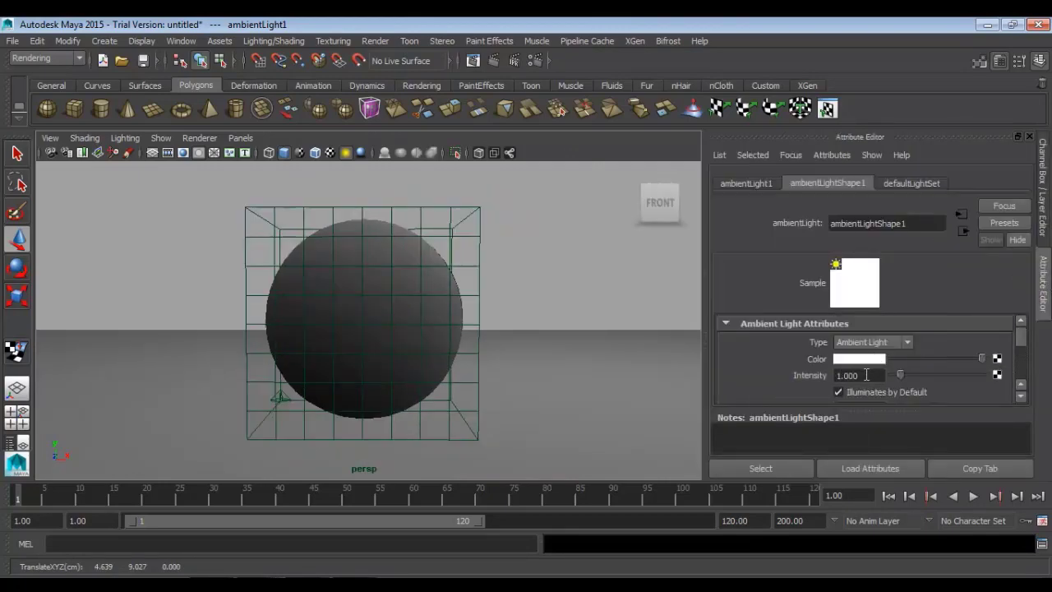
scroll(866, 374, "down", 2)
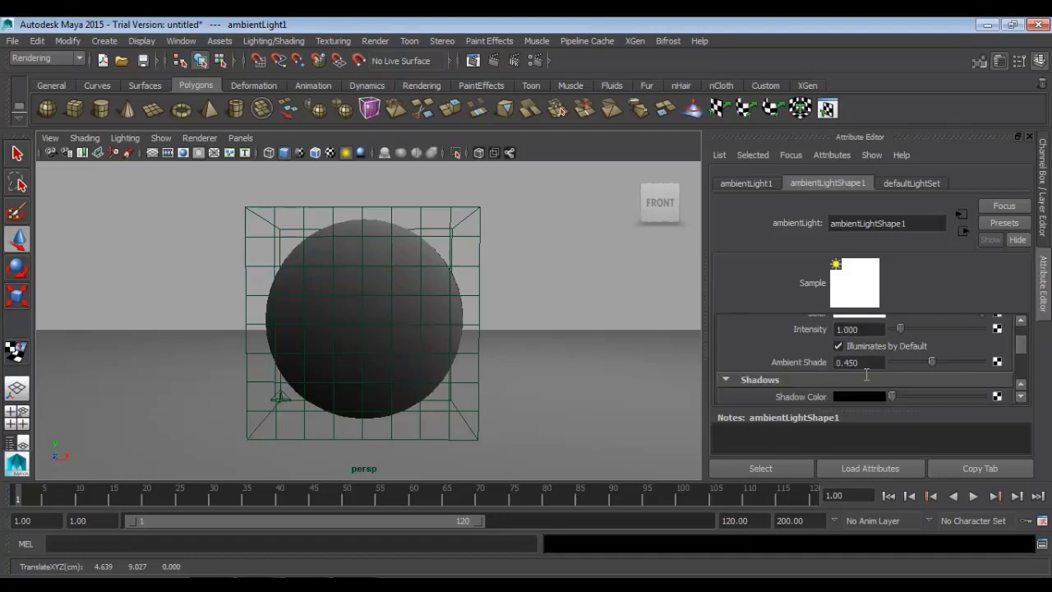
double_click(869, 363)
left_click(493, 60)
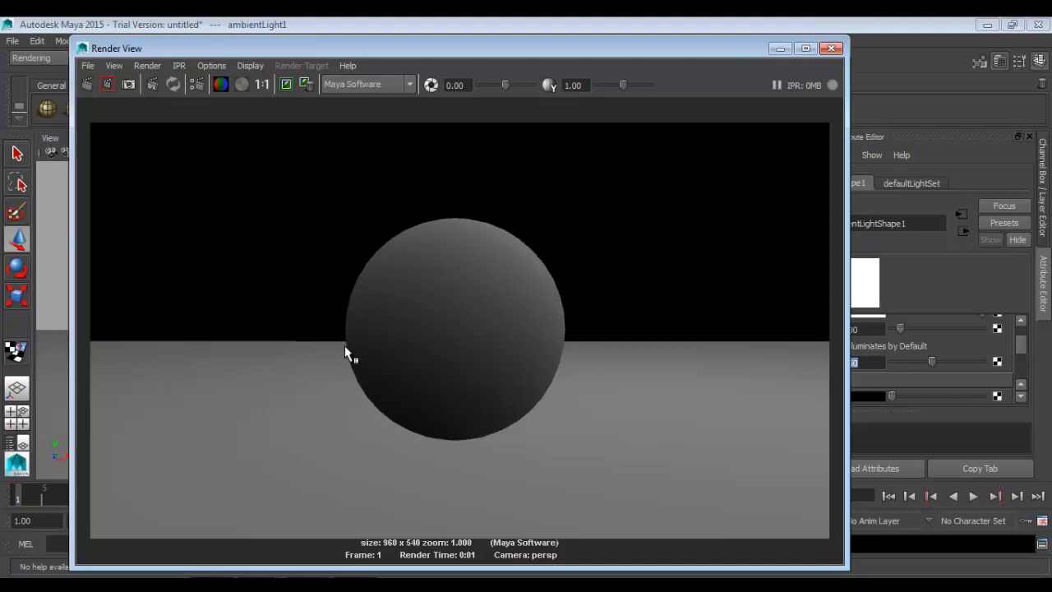
Step: Switch to Paint with the pbrush command, maximize its window, and paste the captured render onto the canvas
key("super+r")
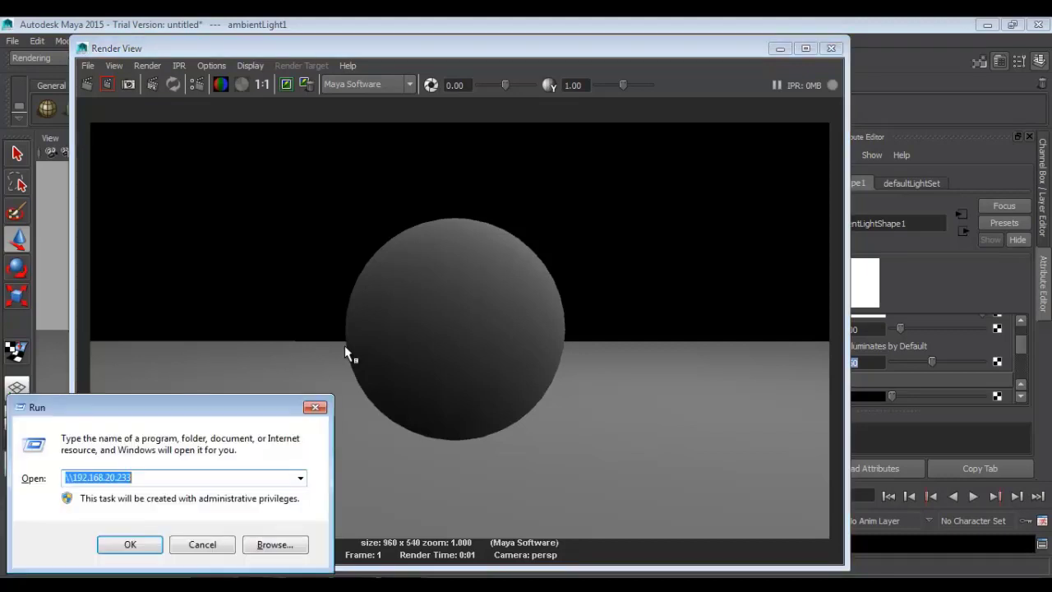
type("pbru")
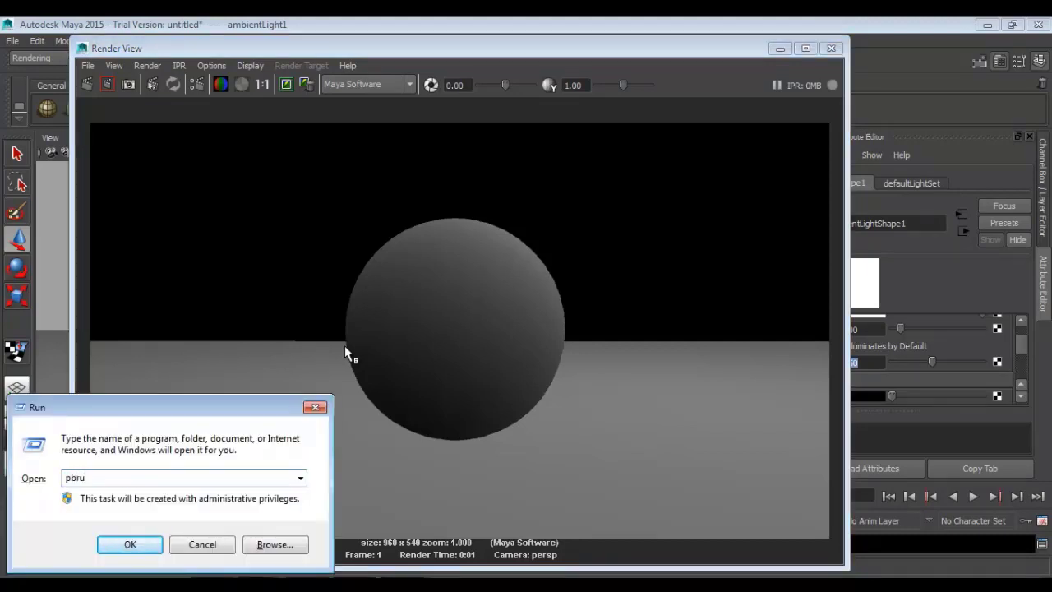
type("sh")
key("Return")
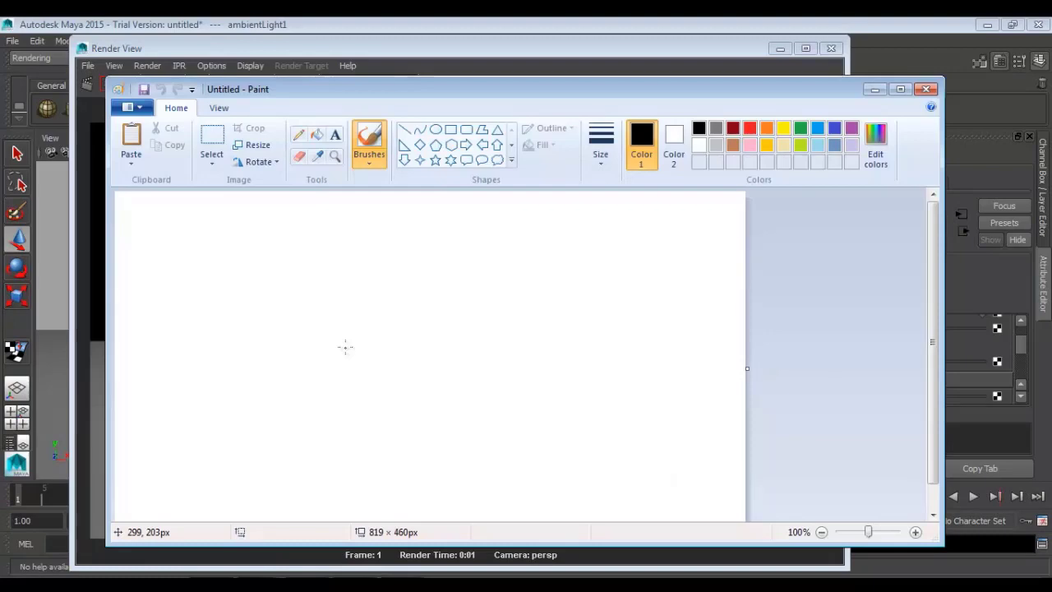
left_click(900, 89)
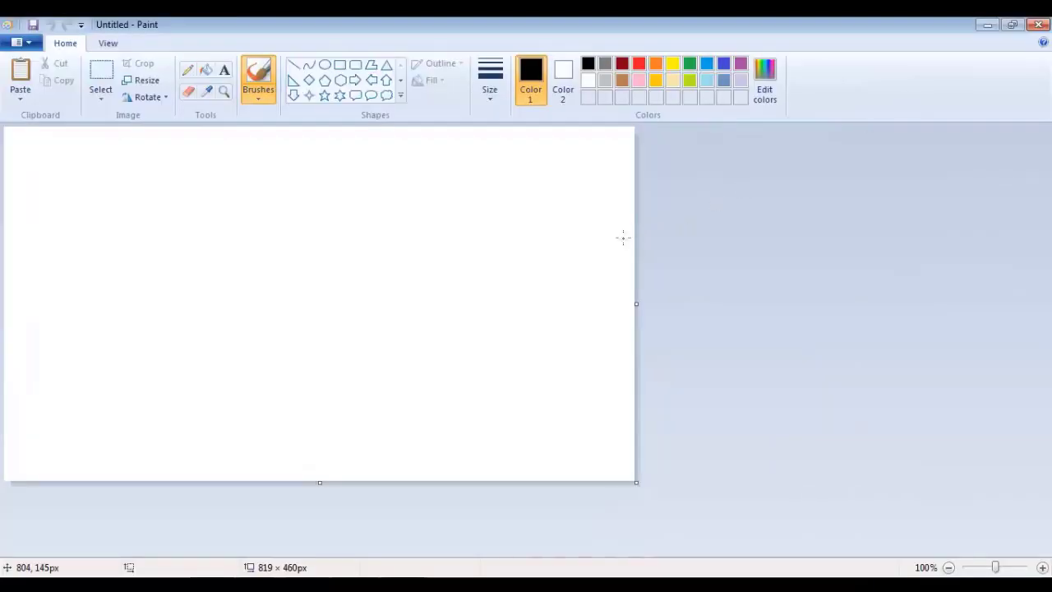
key("ctrl+v")
scroll(633, 272, "down", 5)
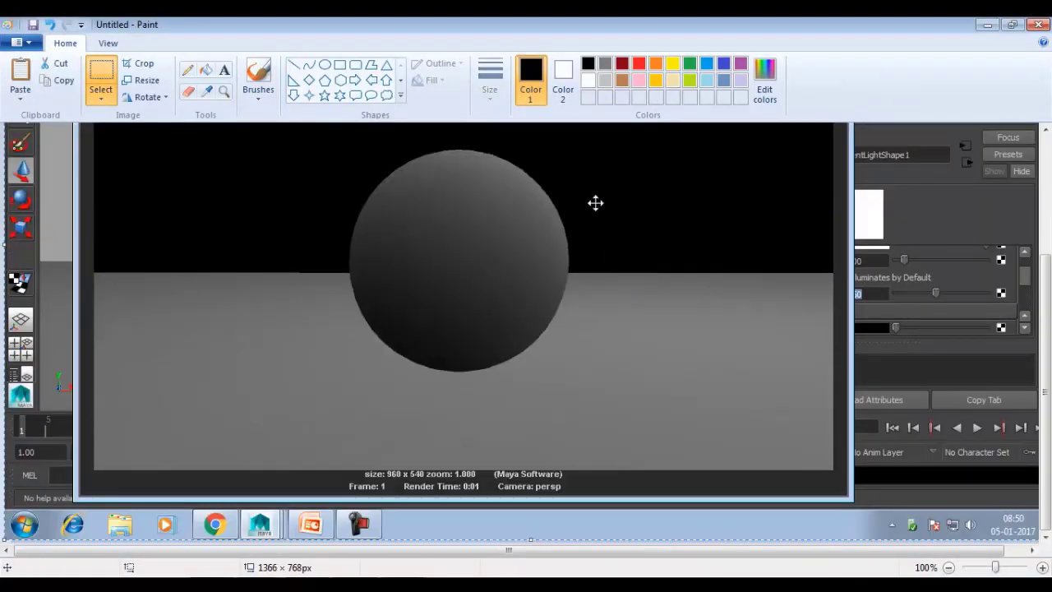
scroll(604, 189, "up", 3)
Step: Brush a yellow light source above the sphere with arrows showing direct rays and rays bouncing off the sphere and ground
left_click(655, 64)
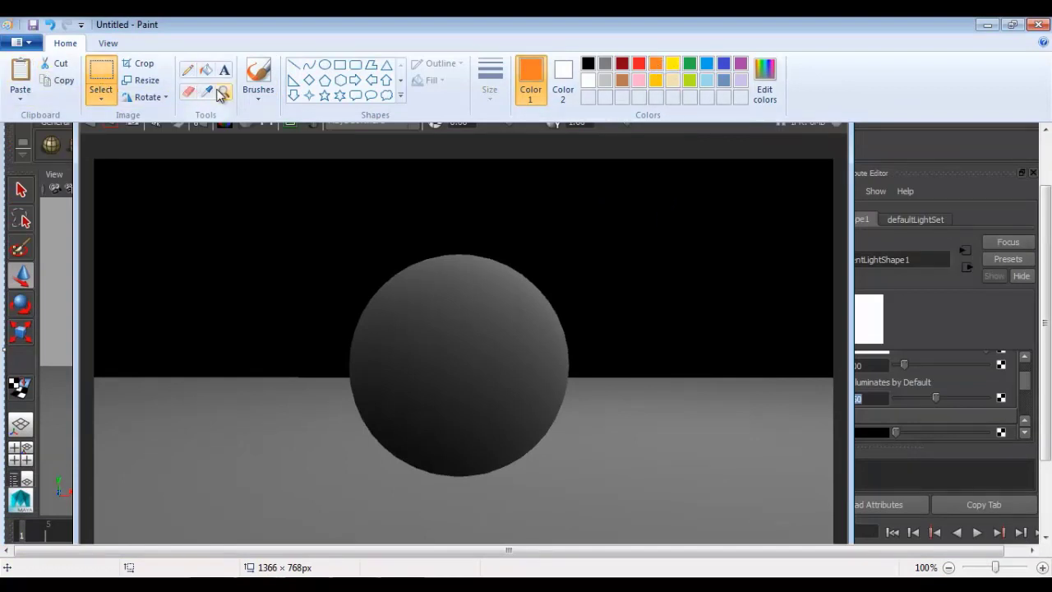
left_click(256, 91)
left_click(258, 117)
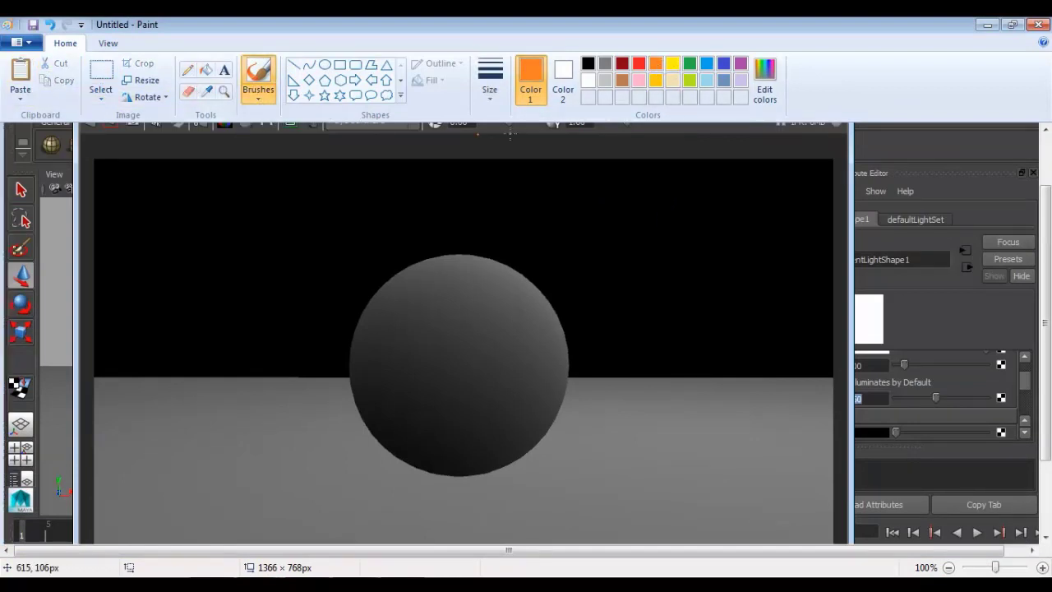
left_click(673, 63)
mouse_move(627, 175)
left_mouse_down()
mouse_move(636, 187)
mouse_move(629, 177)
mouse_move(548, 290)
mouse_move(571, 286)
left_mouse_up()
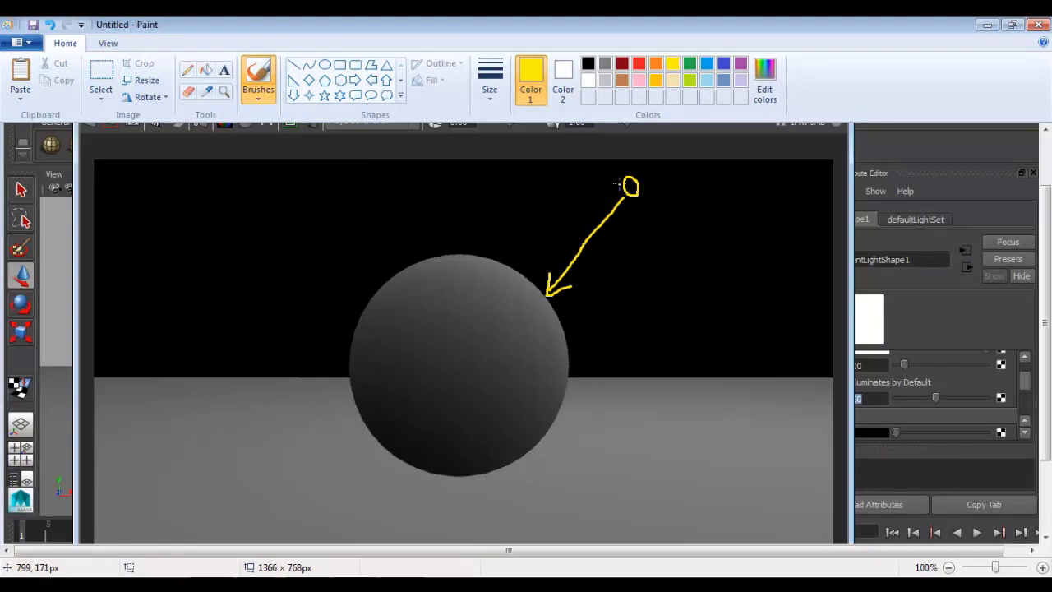
mouse_move(618, 187)
left_mouse_down()
mouse_move(500, 240)
mouse_move(507, 250)
mouse_move(522, 249)
mouse_move(410, 190)
mouse_move(444, 187)
left_mouse_up()
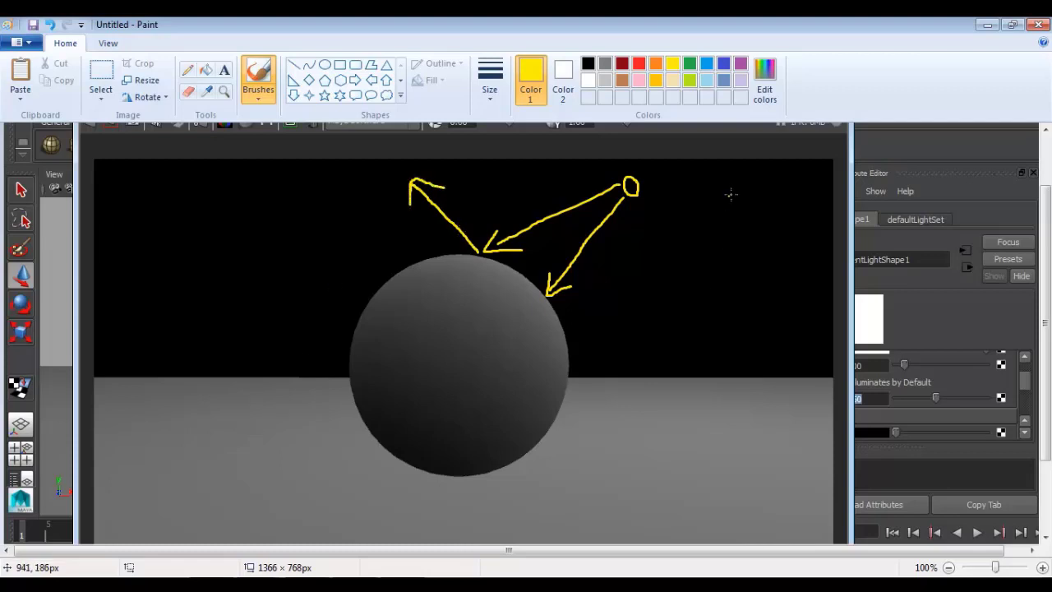
mouse_move(635, 201)
left_mouse_down()
mouse_move(582, 463)
mouse_move(544, 444)
mouse_move(546, 454)
mouse_move(562, 441)
left_mouse_up()
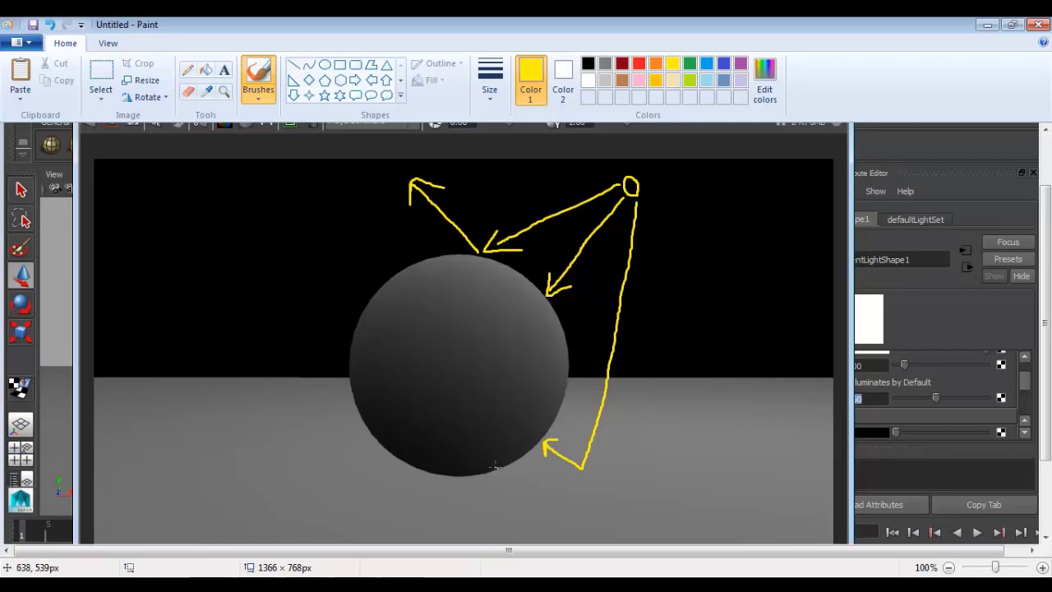
left_click_drag(358, 410, 363, 419)
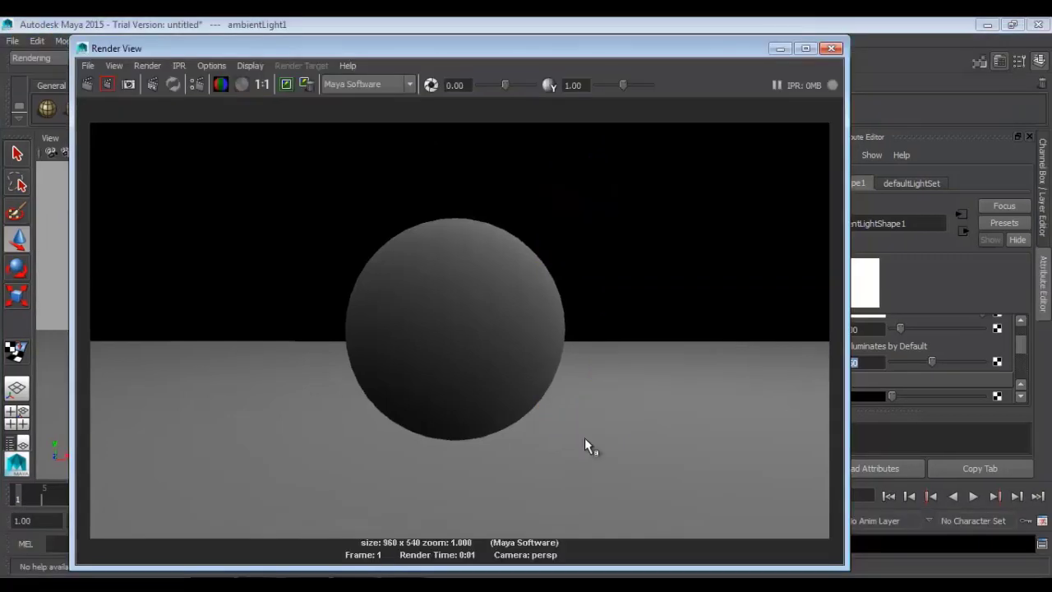
Step: Back in Maya, set the ambient light's Ambient Shade to 0.8 and render the current frame
left_click(788, 47)
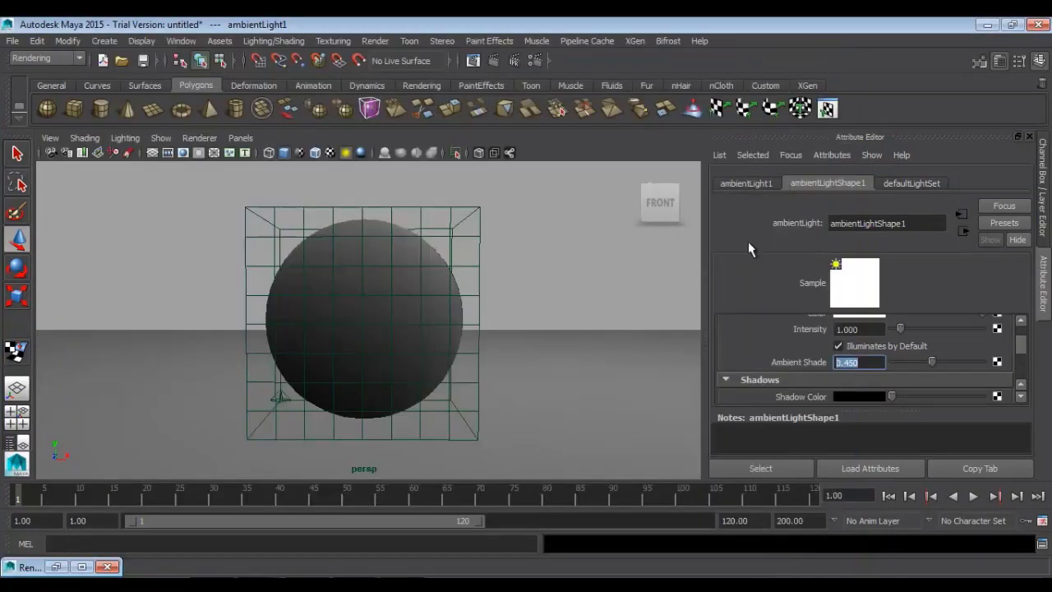
left_click(877, 361)
left_click_drag(878, 362, 781, 361)
type(".8")
key("Return")
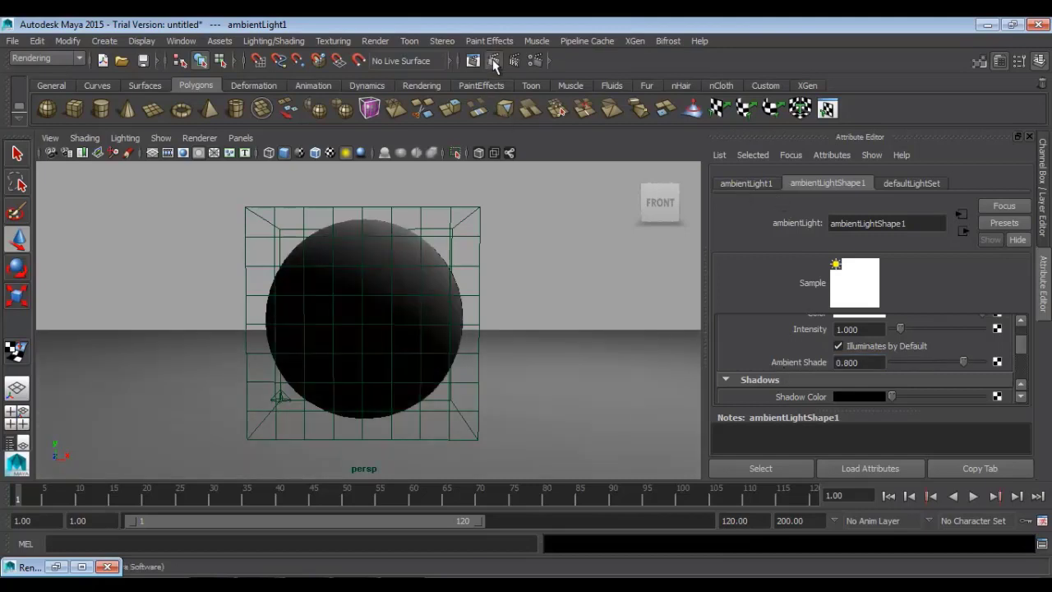
left_click(493, 60)
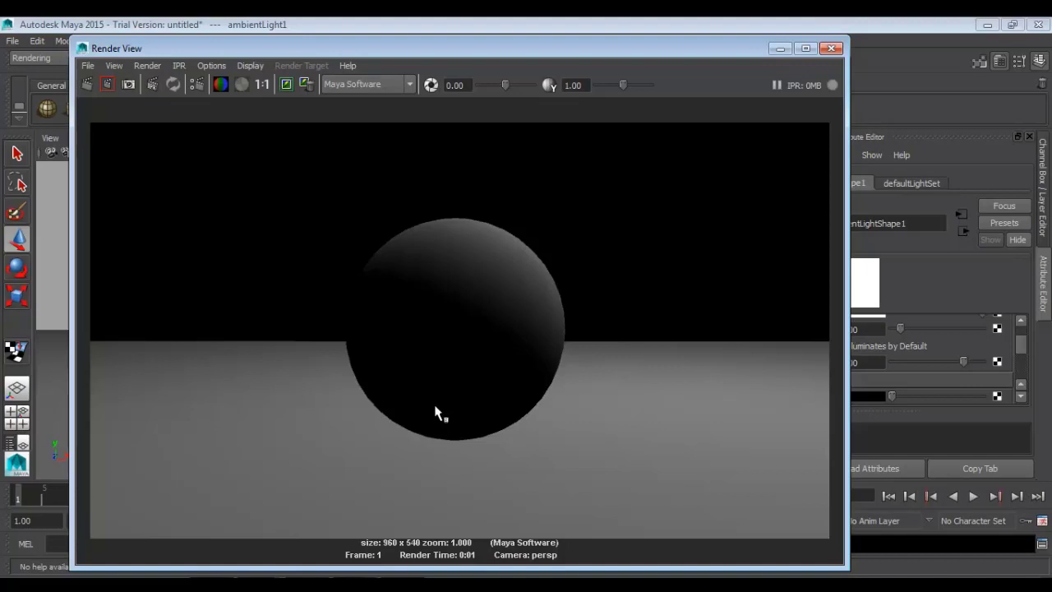
Step: Render the frame with the ambient light's Ambient Shade at 0.2, and set the value to 0.48
left_click_drag(703, 49, 586, 60)
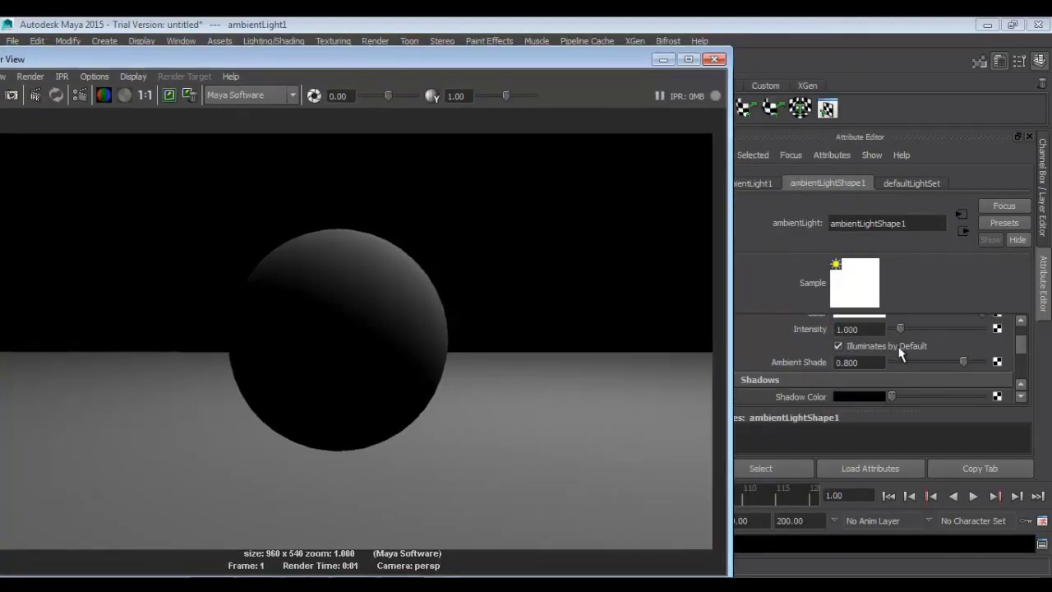
left_click(854, 362)
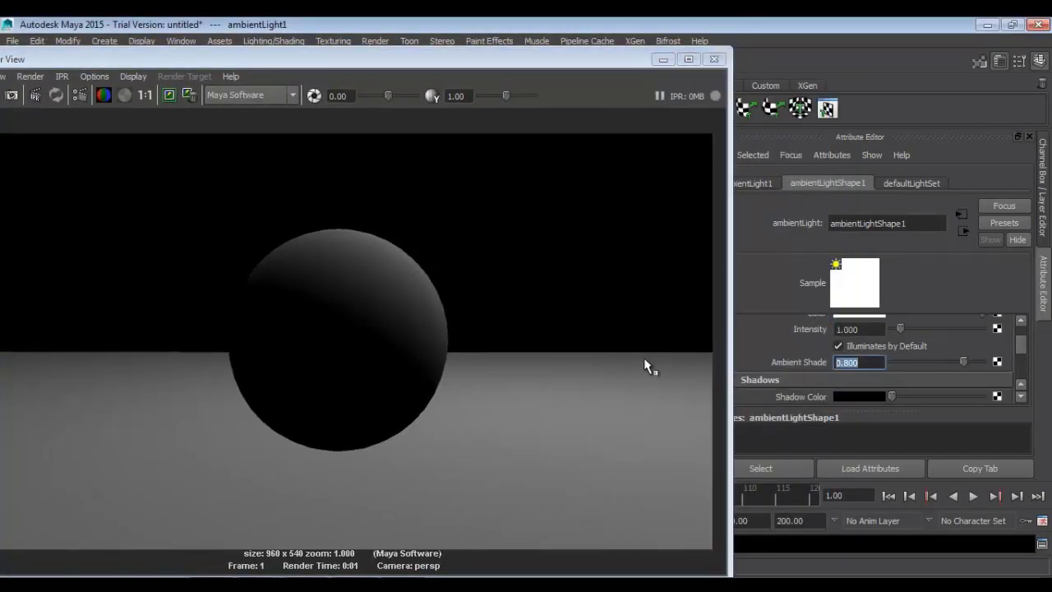
type("0.2")
key("Return")
left_click_drag(523, 61, 700, 44)
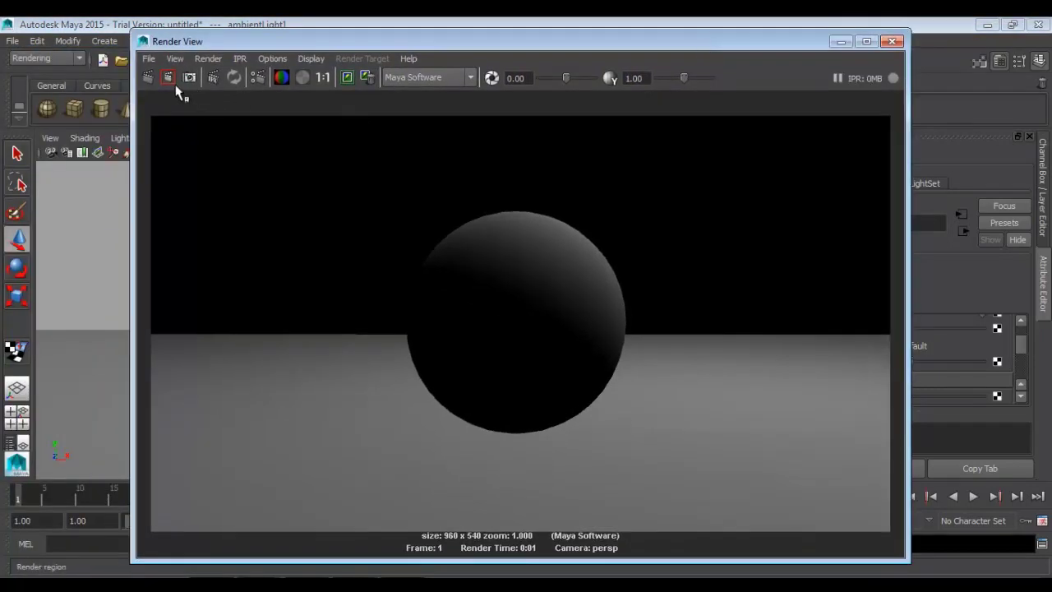
left_click(149, 78)
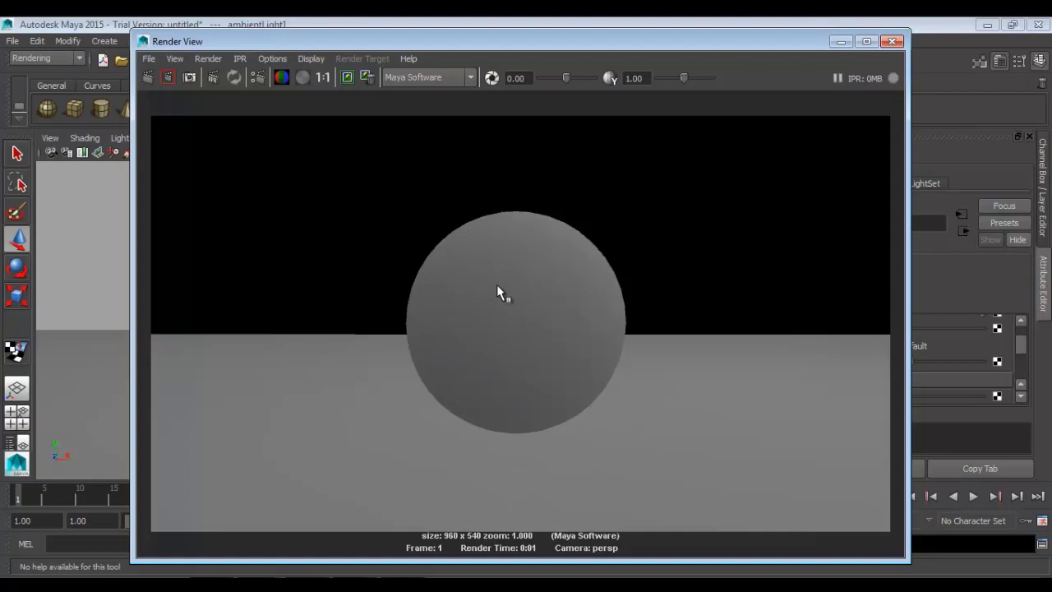
left_click(892, 41)
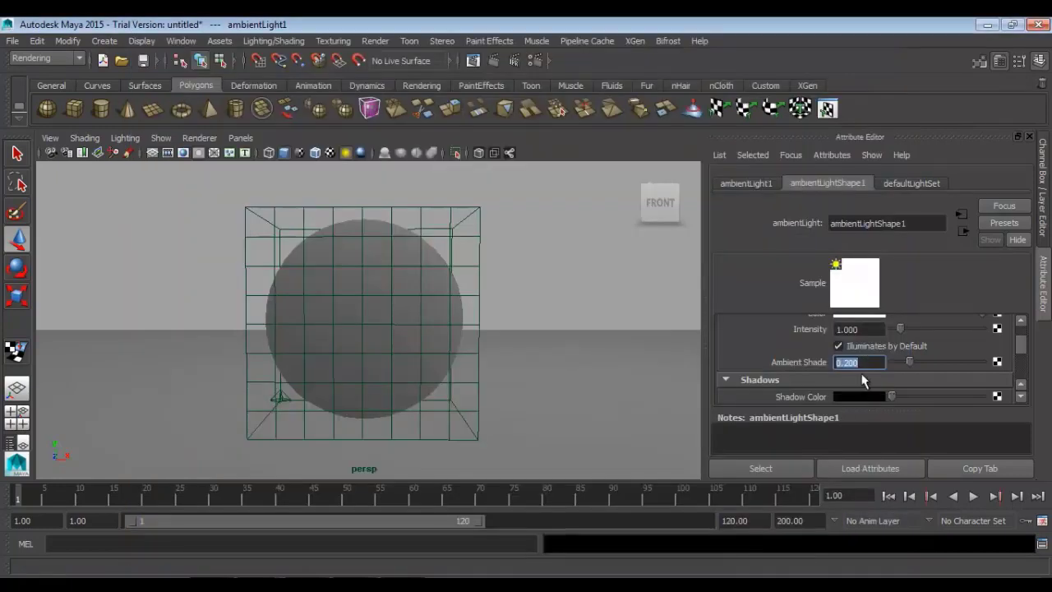
type(".480")
key("Return")
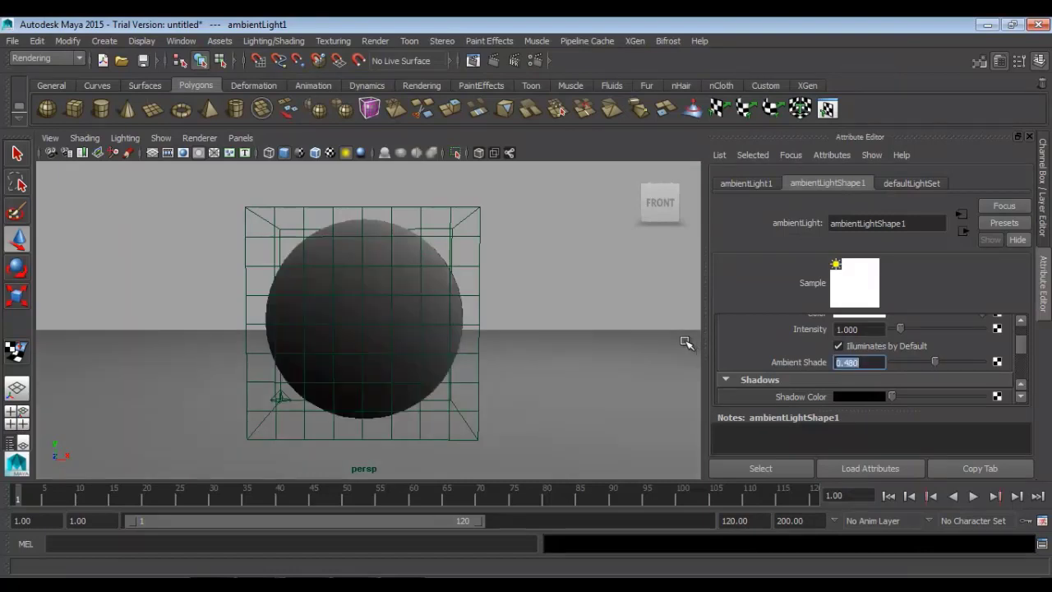
Step: Delete the ambient light above the sphere and bring up the shelf of light creation tools
scroll(494, 373, "down", 5)
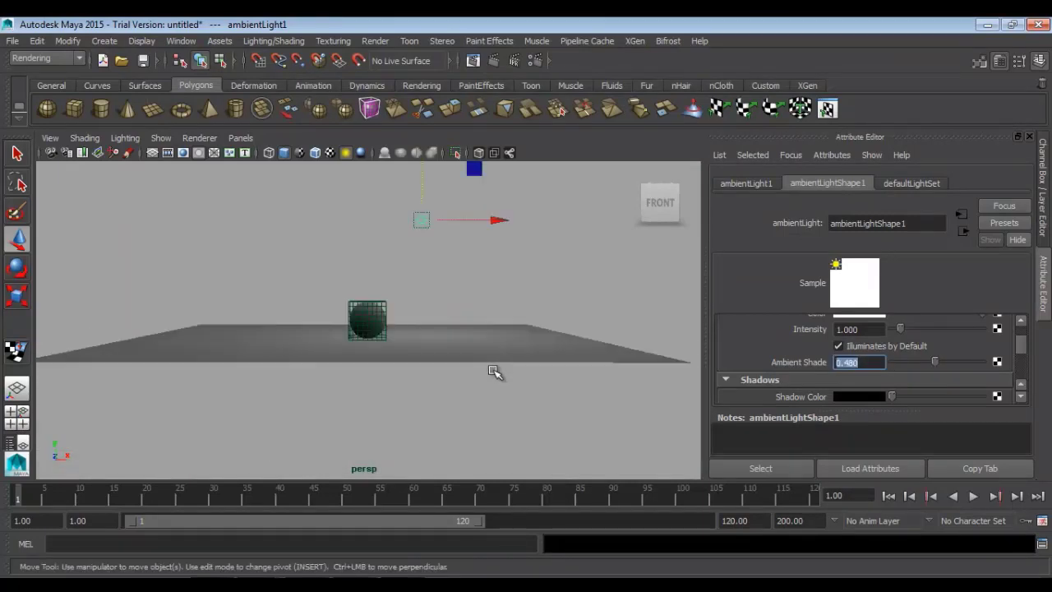
middle_click(479, 278)
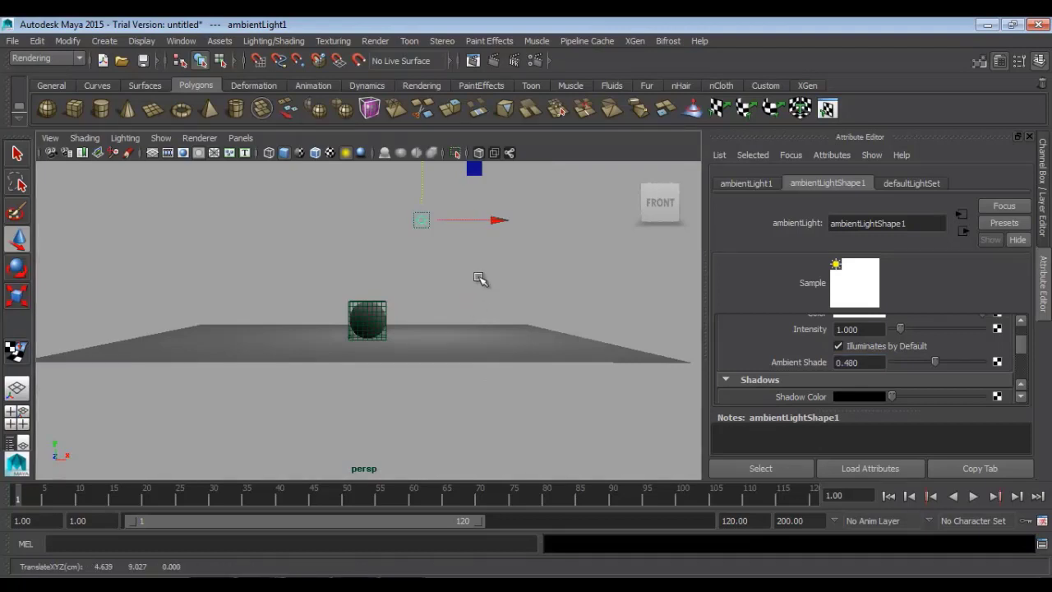
key("Delete")
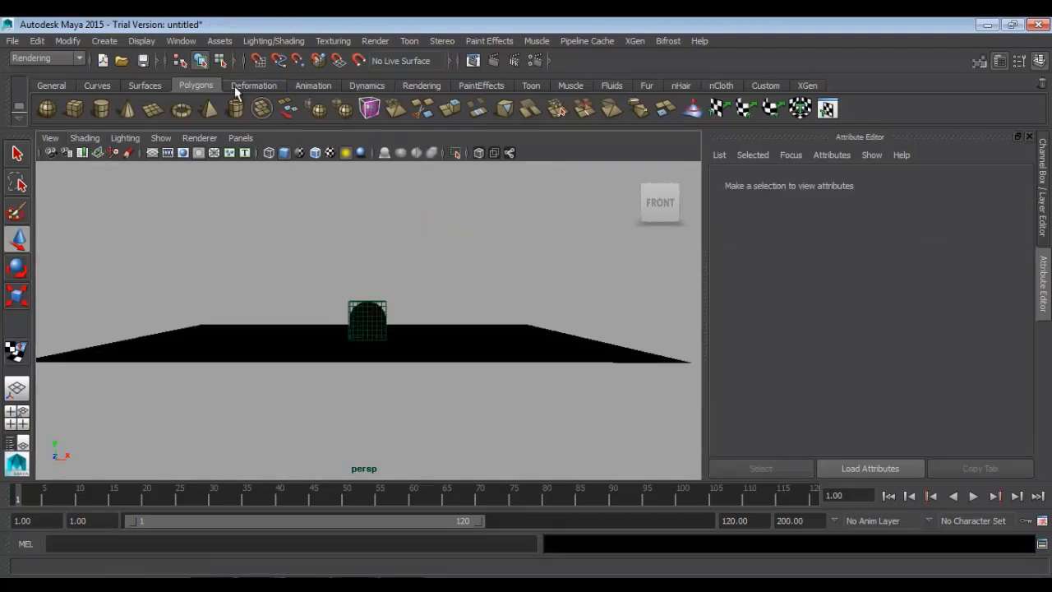
left_click(419, 87)
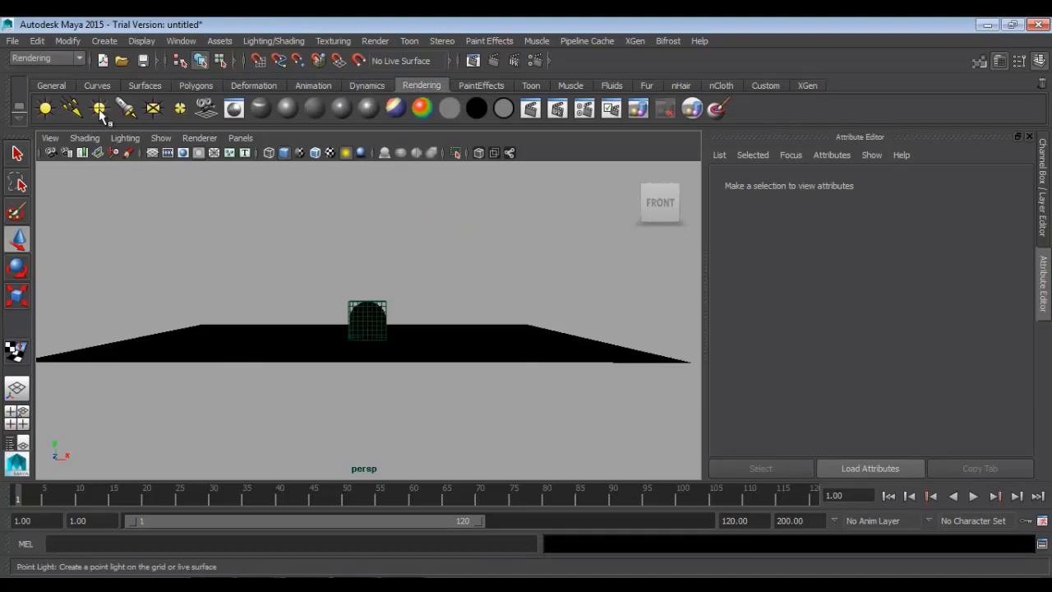
Step: Create a point light, raise it above the sphere and offset it along positive X to light the sphere from one side
left_click(104, 40)
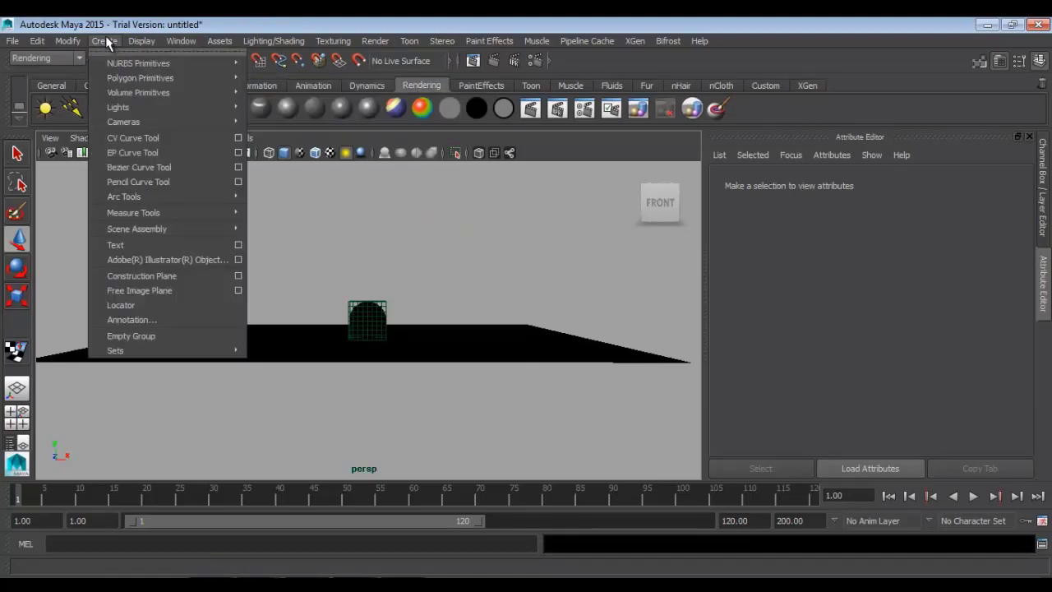
mouse_move(137, 106)
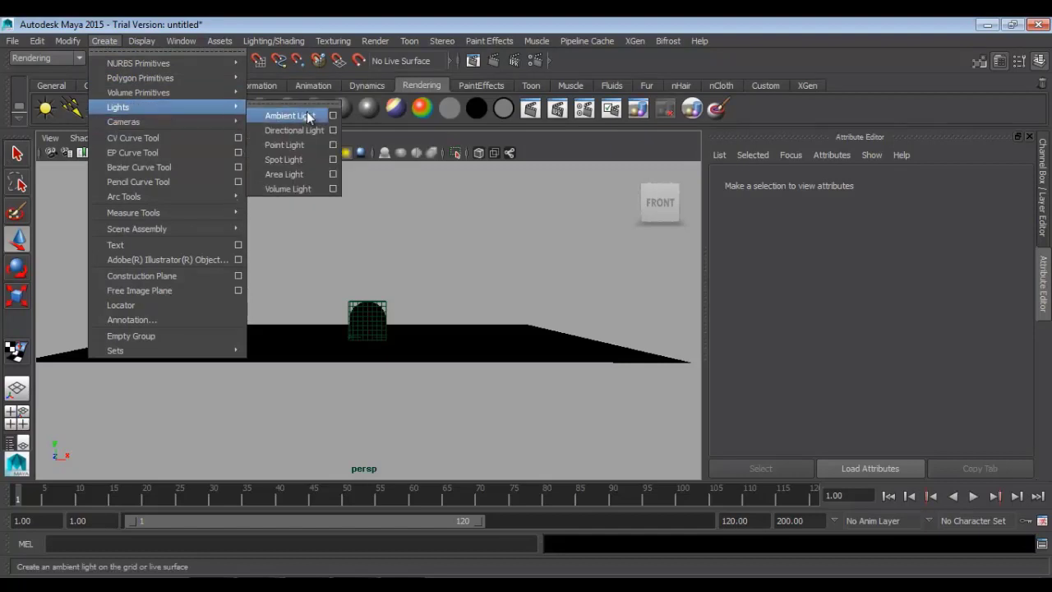
left_click(263, 145)
scroll(362, 295, "up", 1)
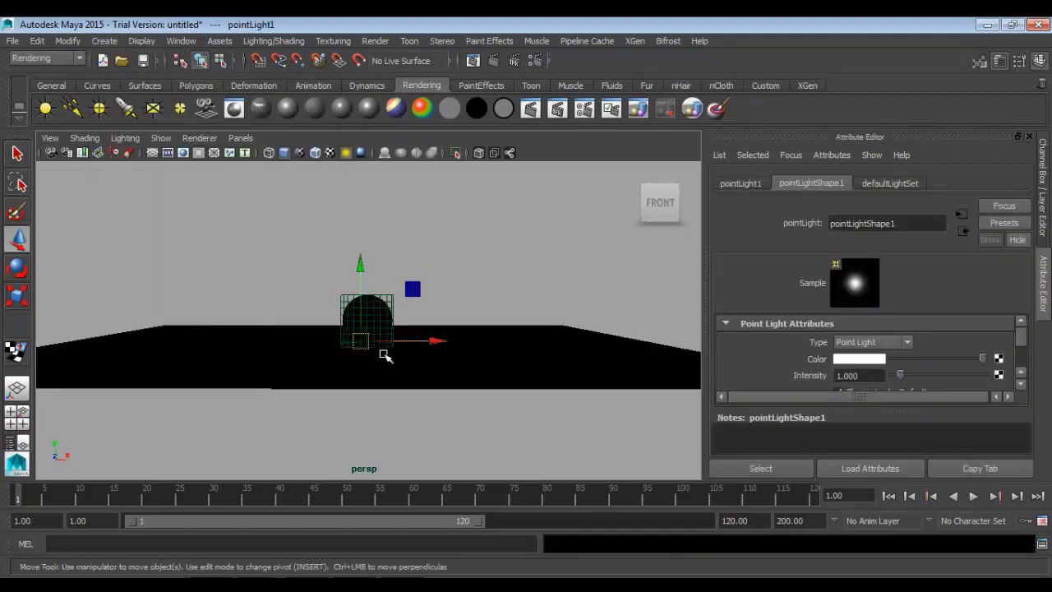
left_click_drag(358, 261, 372, 135)
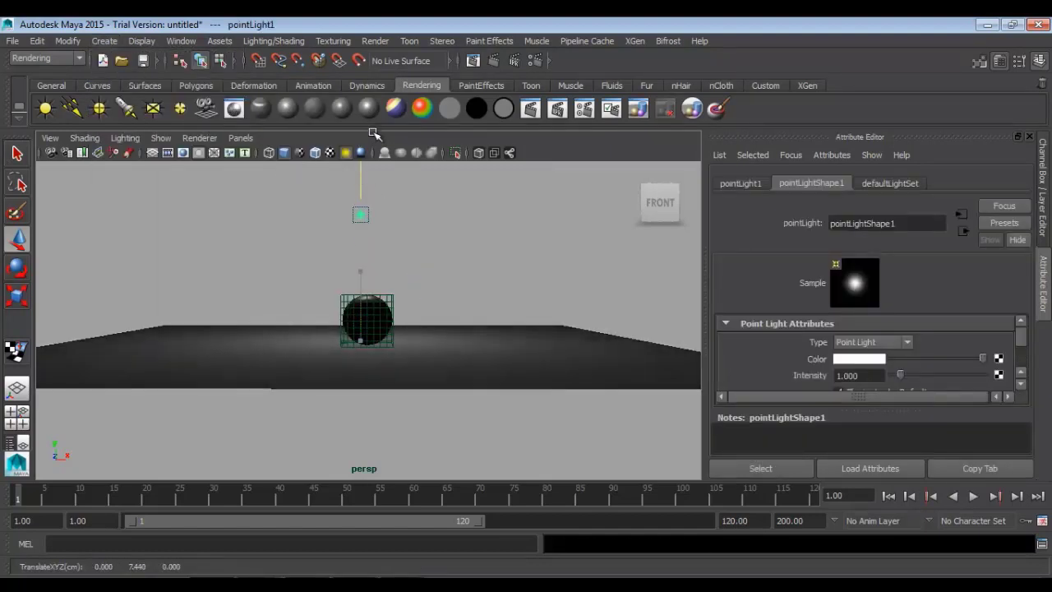
left_click_drag(422, 214, 523, 215)
middle_click_drag(466, 254, 453, 325, "alt")
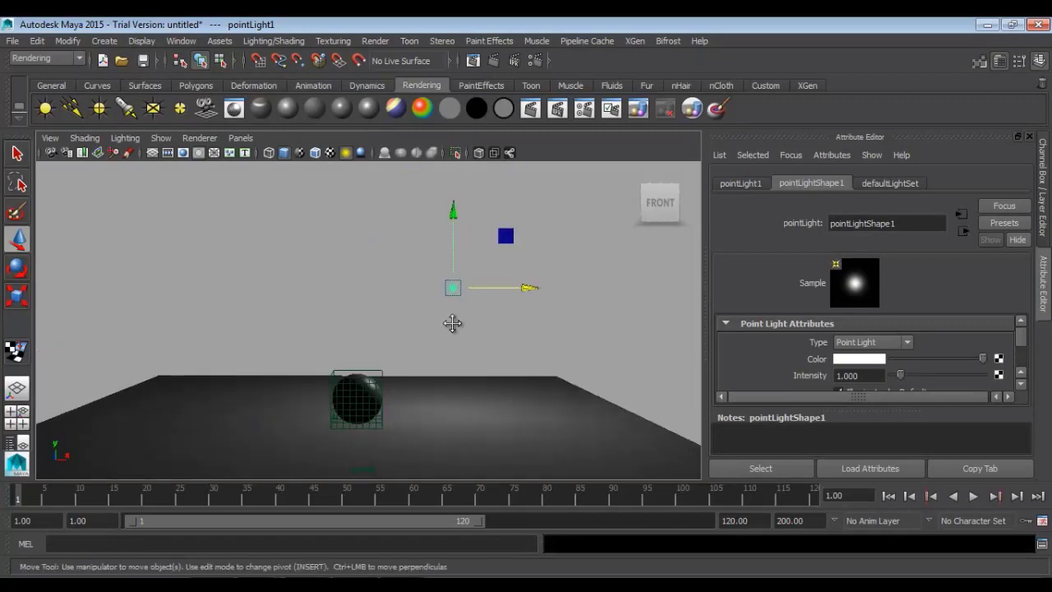
left_click_drag(455, 241, 457, 220)
Step: Frame the sphere closely in the viewport and check the previous image in the Render View
right_click_drag(454, 237, 399, 425, "alt")
middle_click_drag(400, 428, 403, 329, "alt")
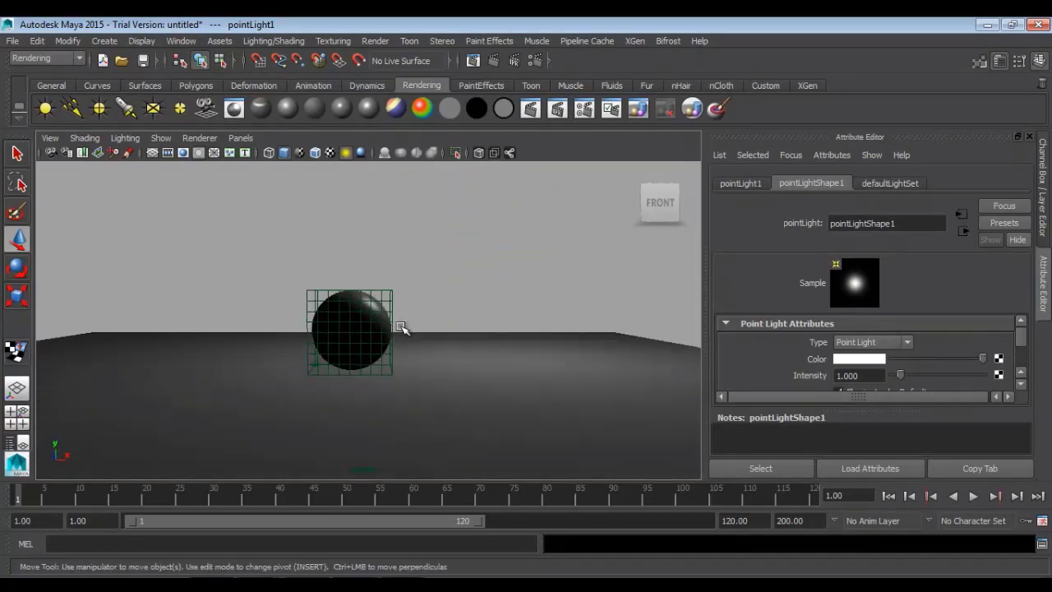
right_click_drag(404, 329, 479, 448, "alt")
middle_click_drag(451, 382, 498, 379, "alt")
right_click_drag(497, 379, 524, 393, "alt")
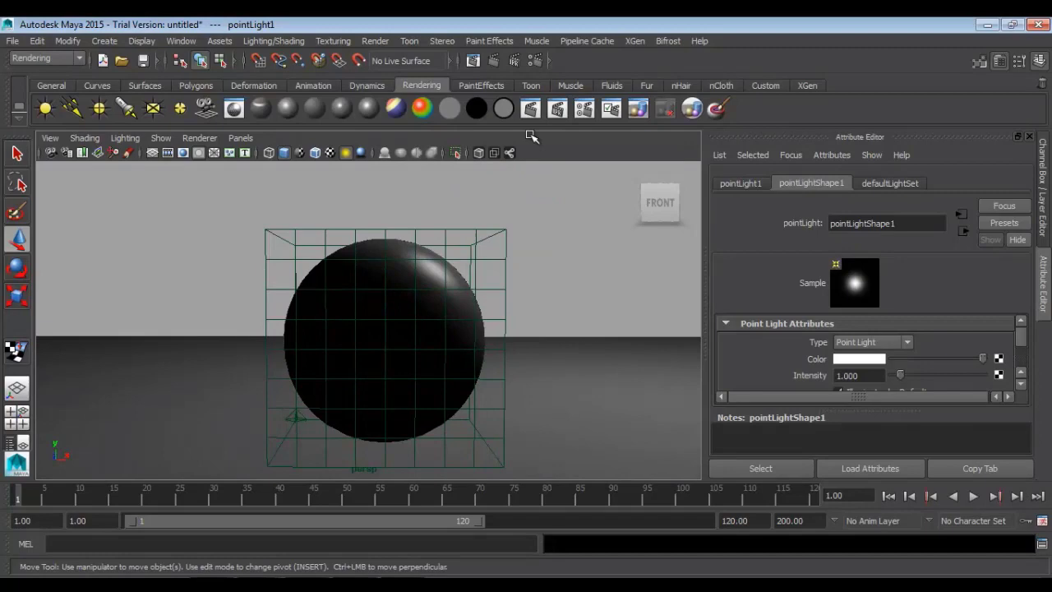
left_click(472, 61)
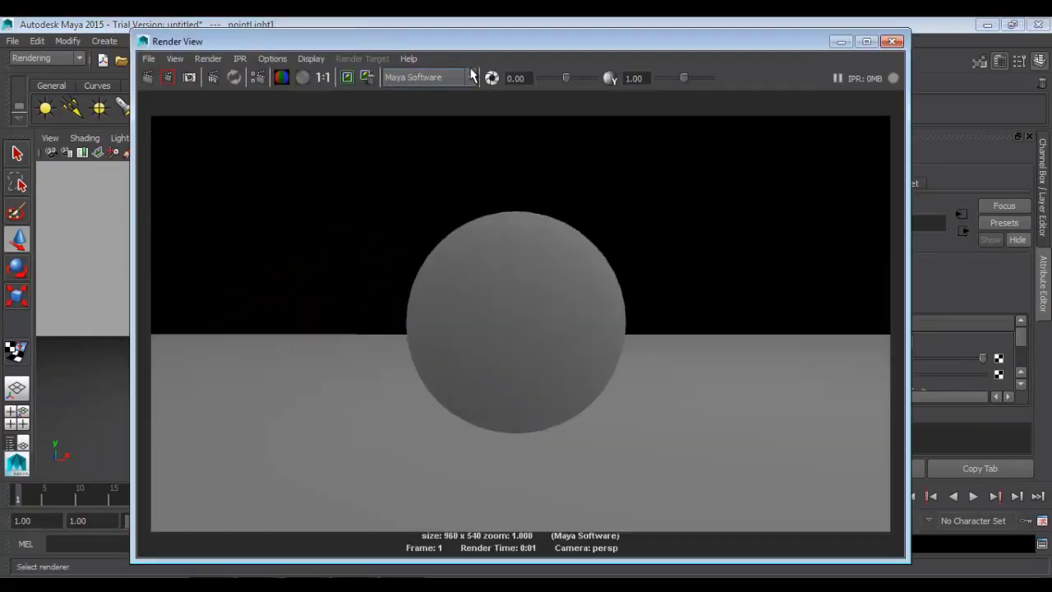
left_click(347, 77)
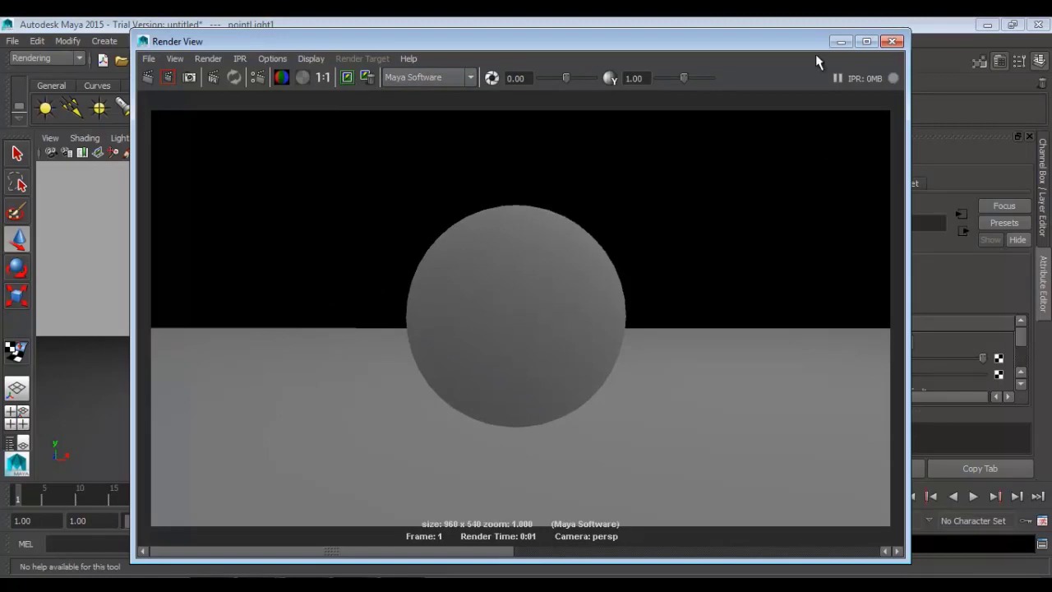
left_click(839, 42)
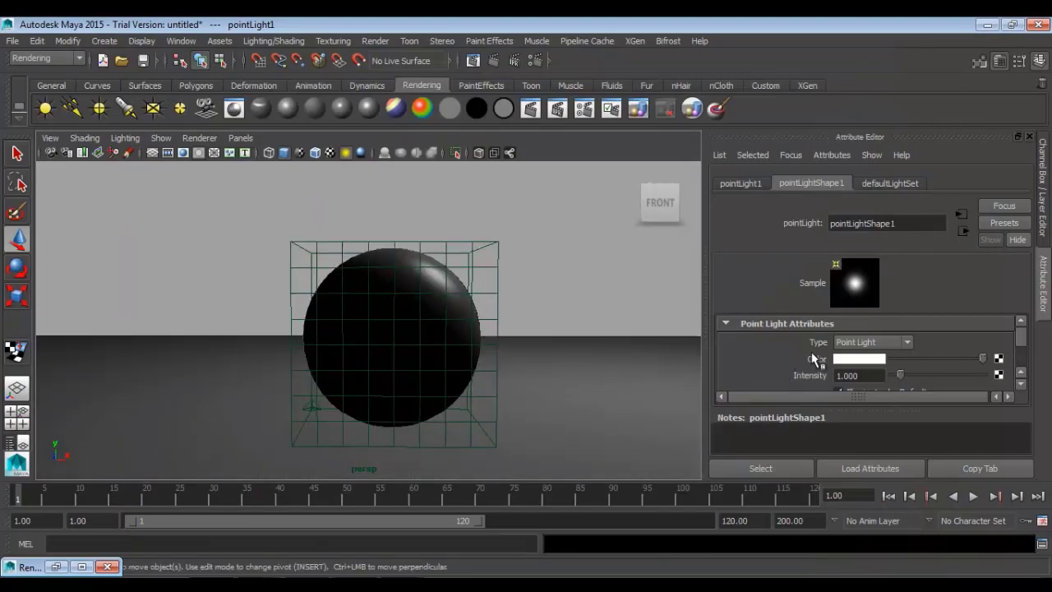
Step: Enable depth map shadows on the point light and set the shadow map resolution to 1024
scroll(817, 362, "down", 2)
scroll(815, 356, "down", 5)
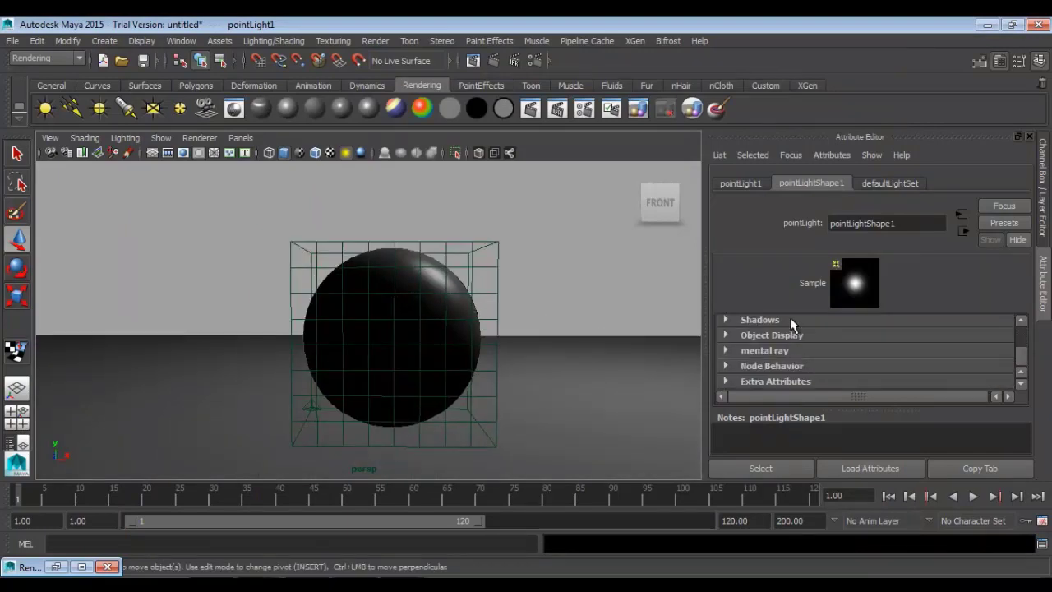
left_click(789, 319)
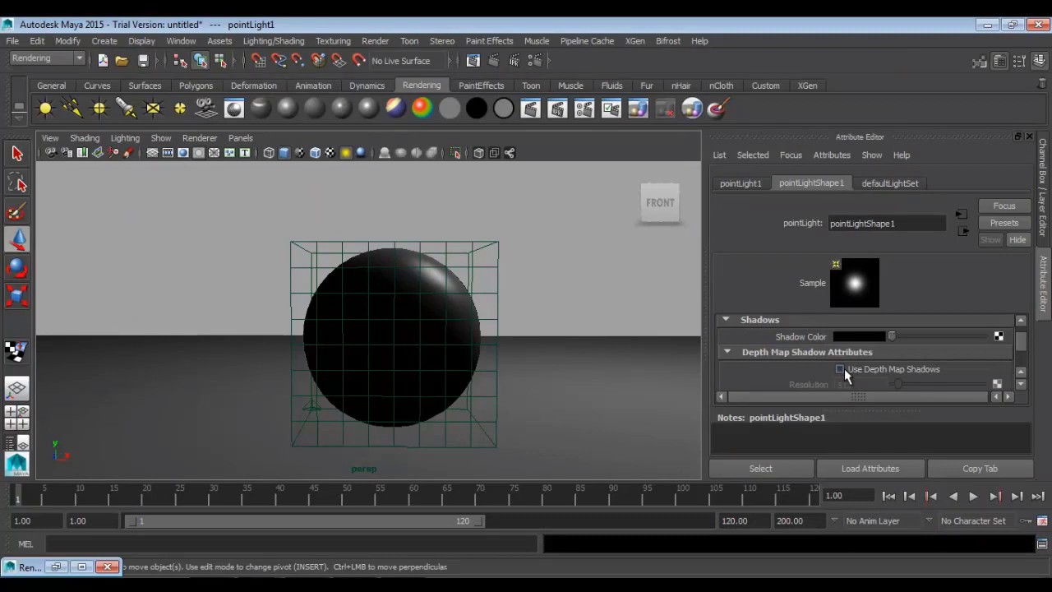
left_click(839, 369)
double_click(853, 384)
scroll(754, 378, "down", 2)
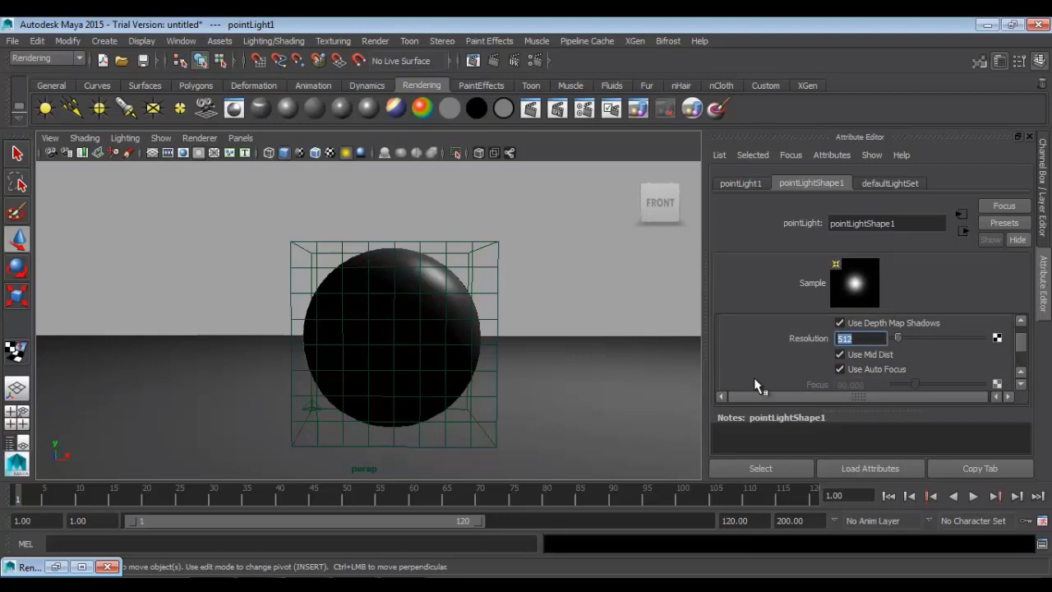
type("1024")
key("Return")
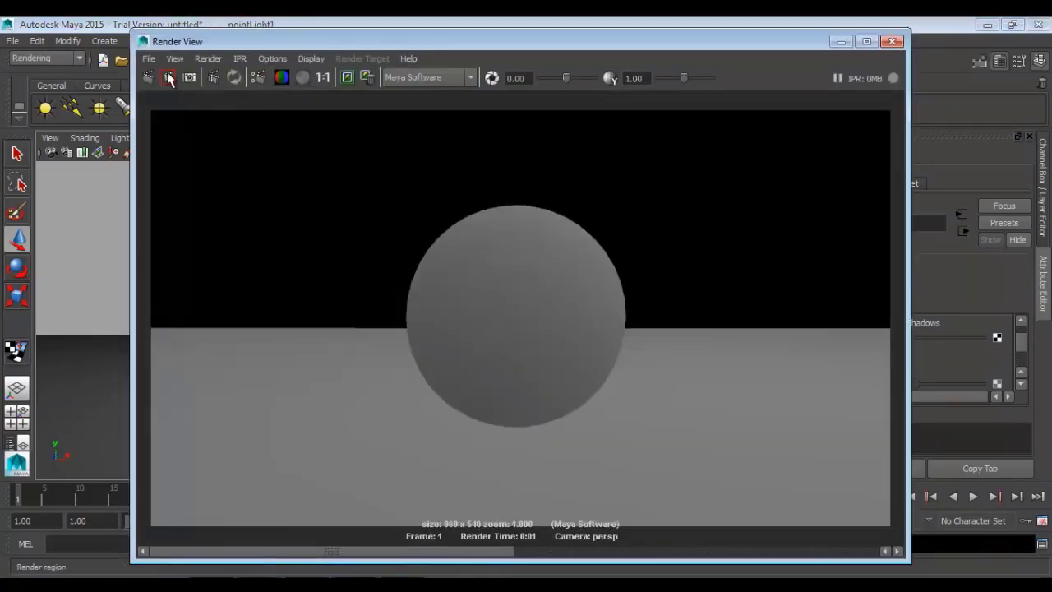
Step: Render the current frame to inspect the point light's shadow, close the render and look over the light's attributes
left_click(146, 77)
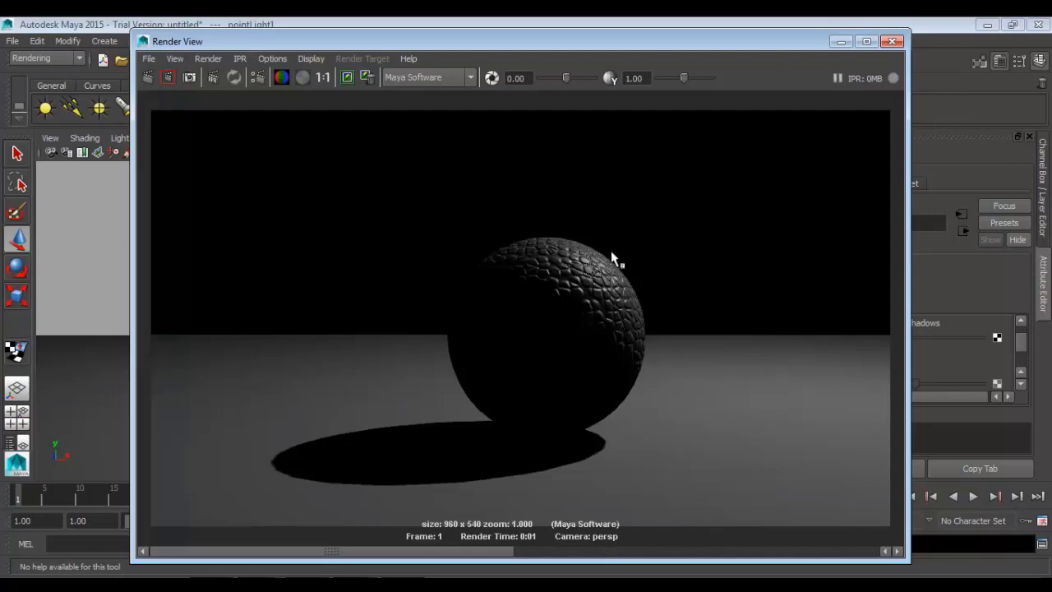
left_click(892, 42)
scroll(891, 343, "up", 10)
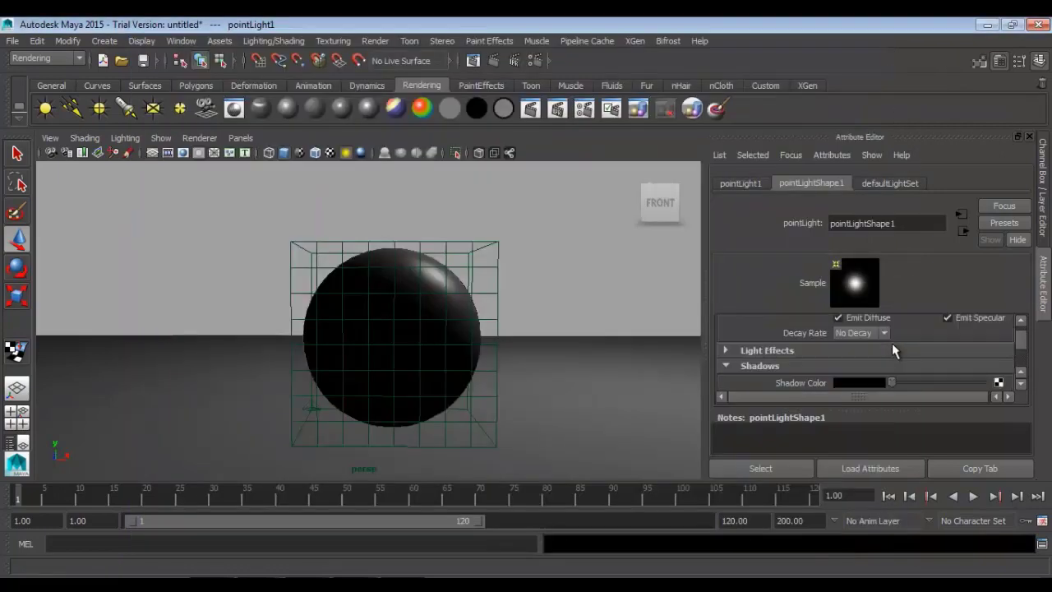
scroll(641, 285, "down", 5)
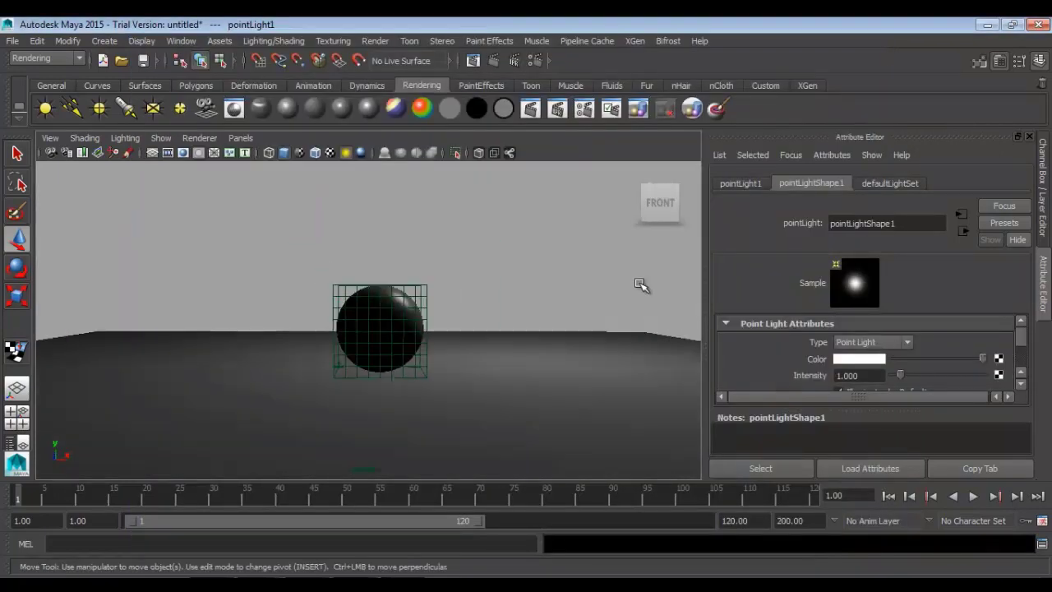
Step: Replace the point light with a new spot light, raised above the sphere and moved toward the scene's front side
key("Delete")
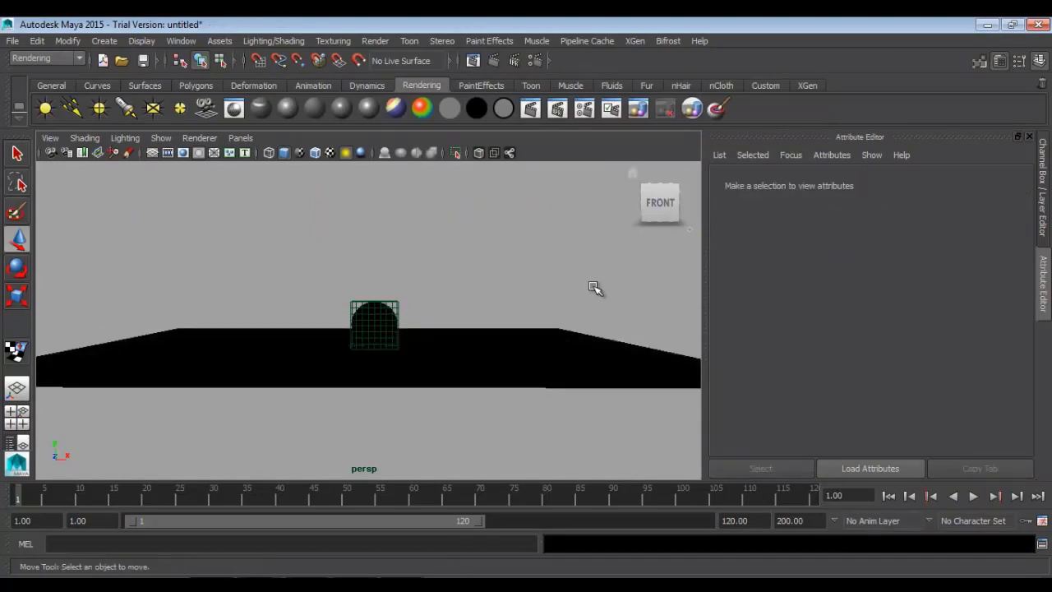
left_click(126, 110)
left_click_drag(368, 279, 397, 158)
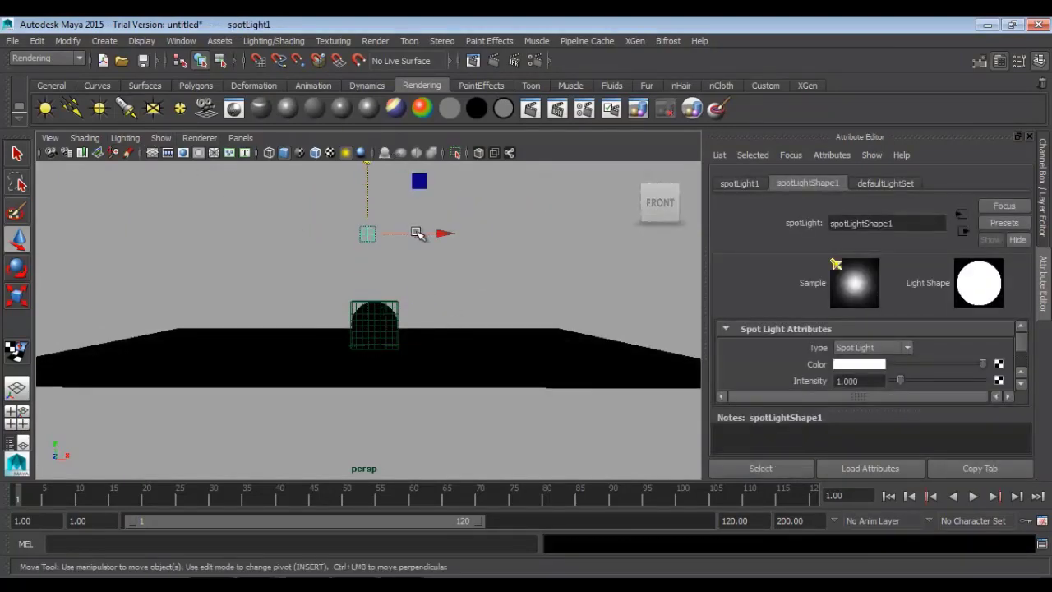
left_click_drag(380, 301, 402, 279, "alt")
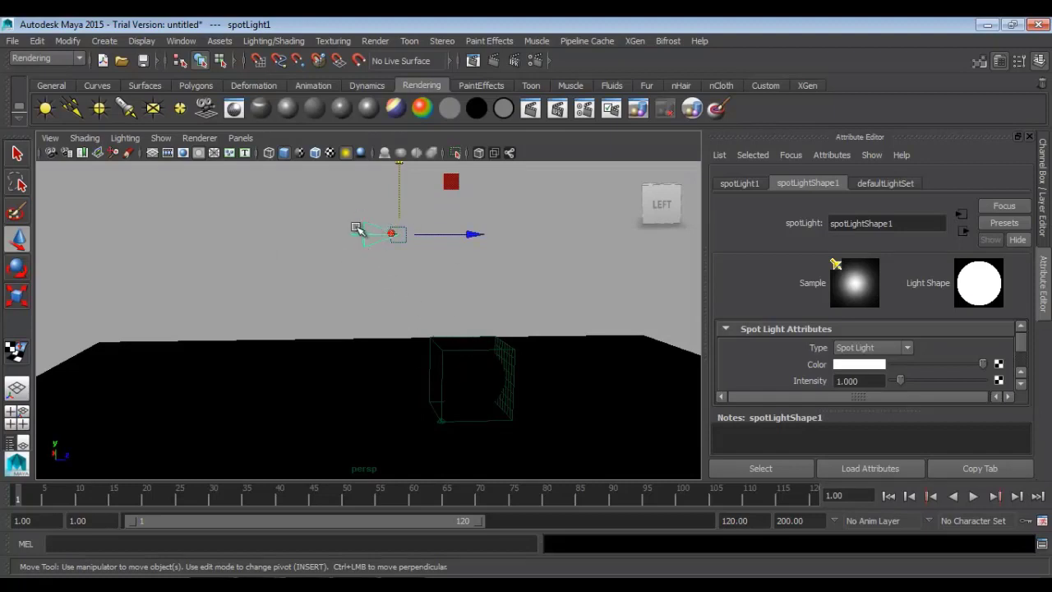
left_click_drag(532, 382, 455, 393, "alt")
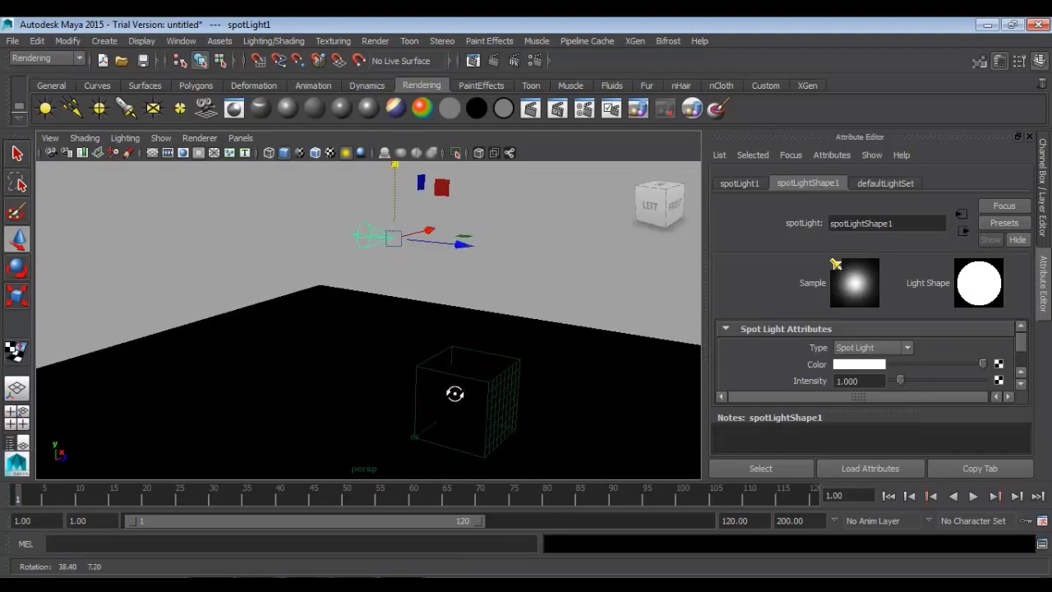
left_click_drag(453, 254, 488, 345)
Step: Try rotating the spot light to about -52 degrees in X to aim it at the sphere, and undo the rotation
key("e")
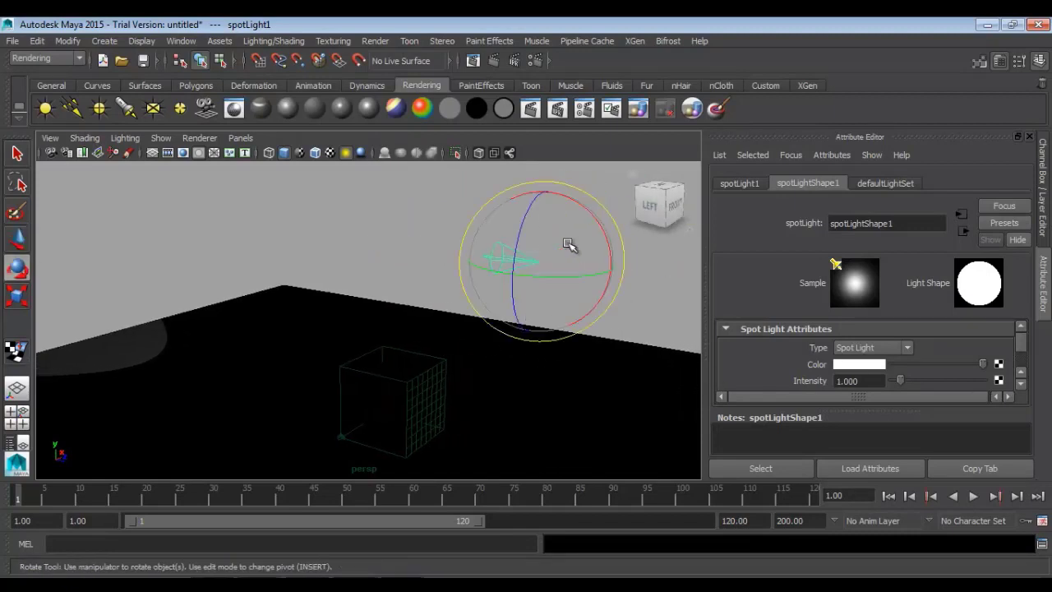
left_click_drag(585, 208, 523, 181)
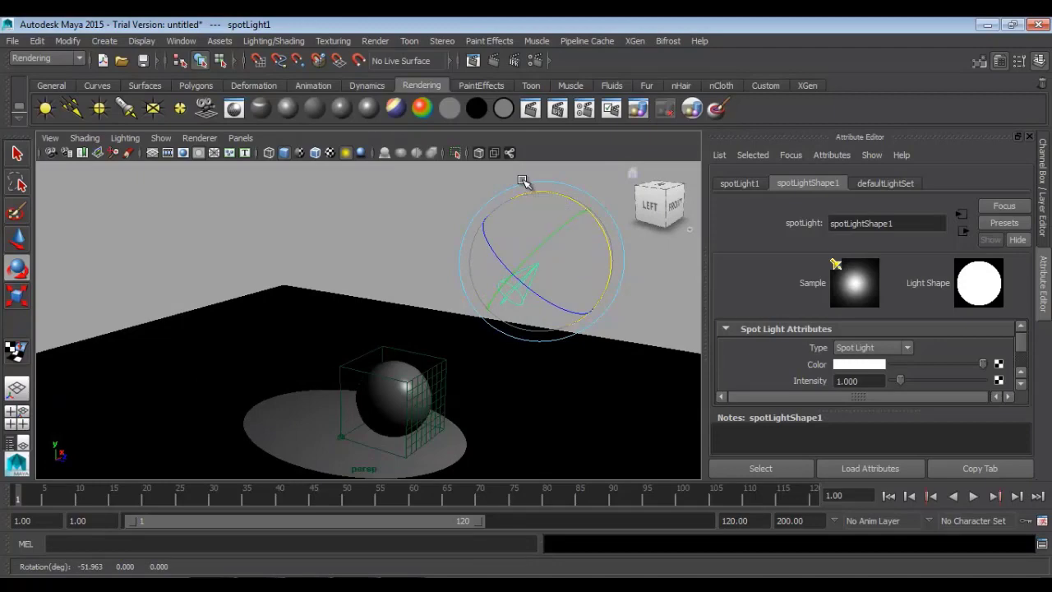
key("ctrl+z")
left_click(440, 202)
left_click_drag(440, 202, 563, 295)
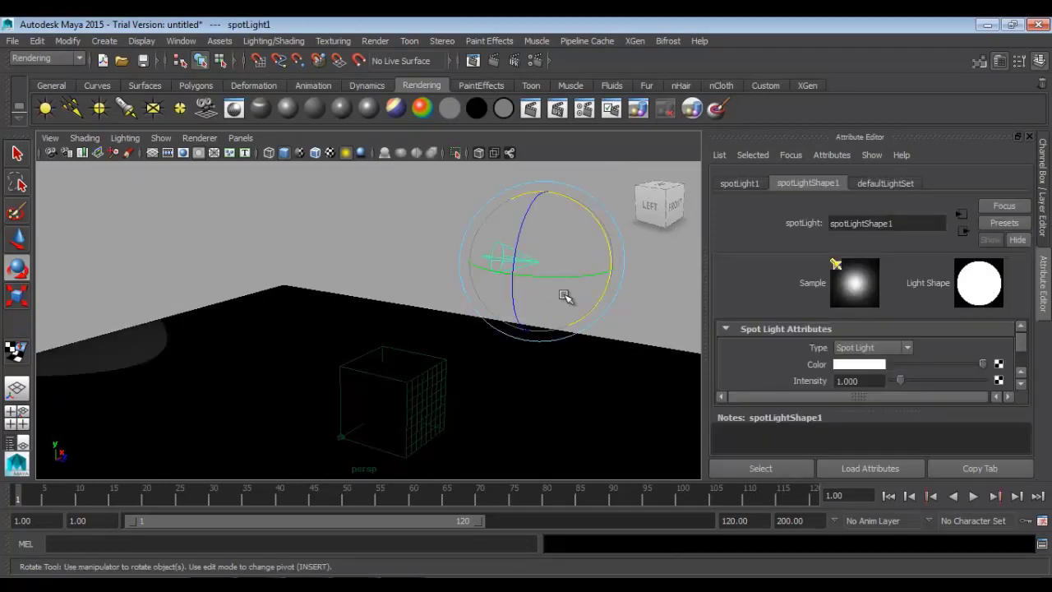
Step: Look through the spot light and adjust its view until the cone of light is aimed at the sphere
left_click(241, 138)
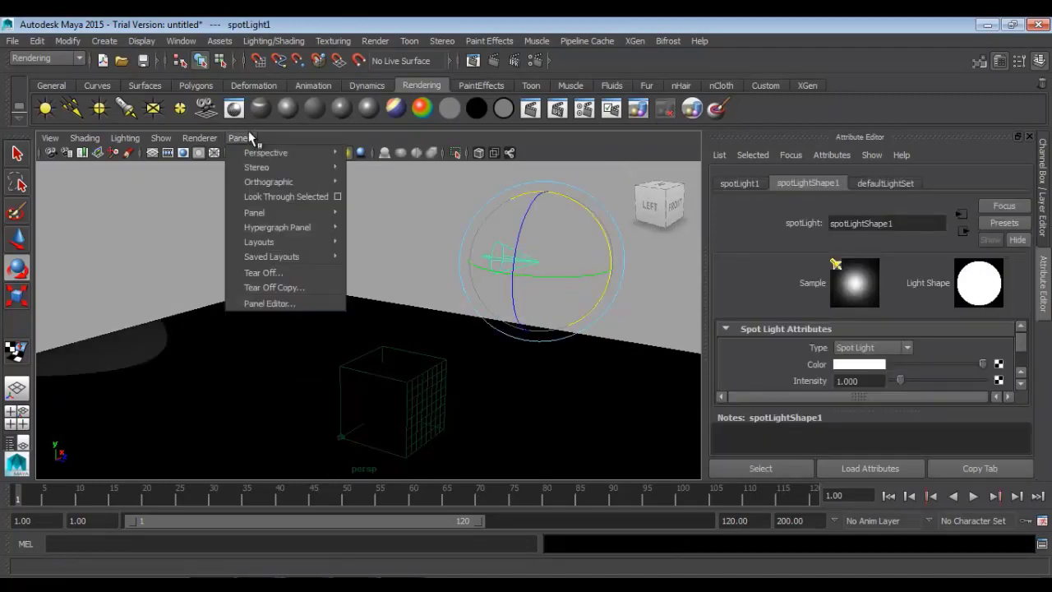
left_click(270, 199)
left_click_drag(451, 378, 404, 446, "alt")
middle_click_drag(404, 447, 392, 394, "alt")
left_click_drag(434, 435, 419, 339, "alt")
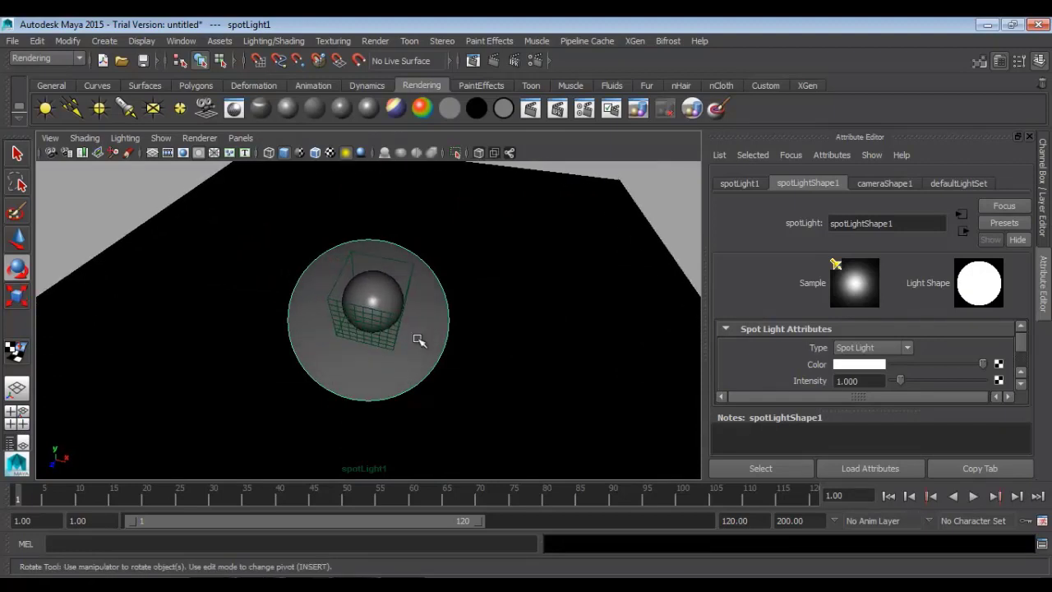
middle_click_drag(418, 339, 407, 346, "alt")
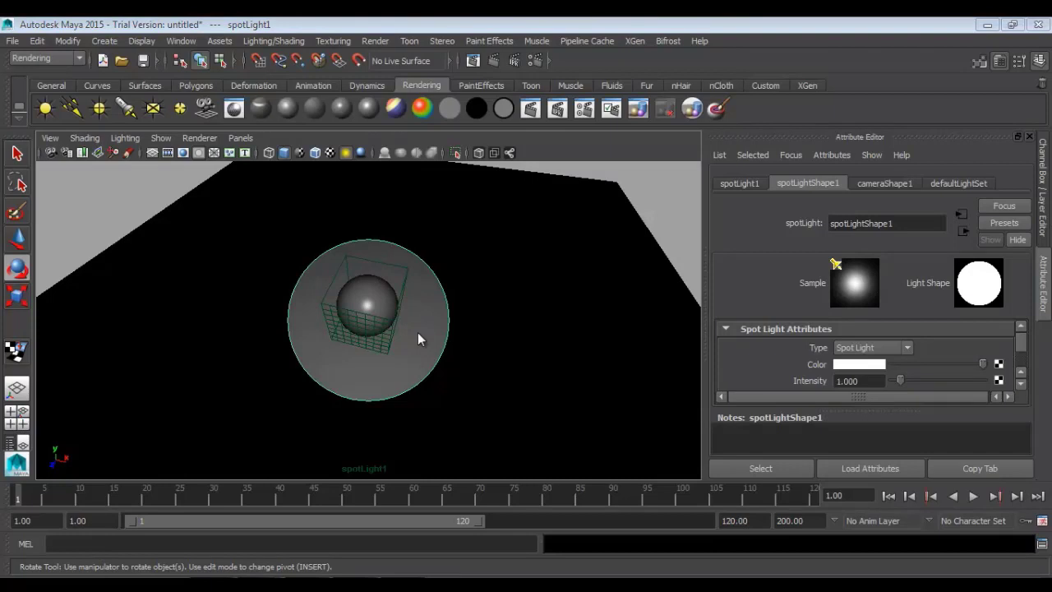
Step: Return to the perspective view, deselect the spot light and render a close view of the spot-lit sphere and ground
left_click_drag(417, 331, 418, 292)
left_click(411, 247)
left_click_drag(288, 334, 398, 337, "alt")
right_click_drag(398, 337, 469, 341, "alt")
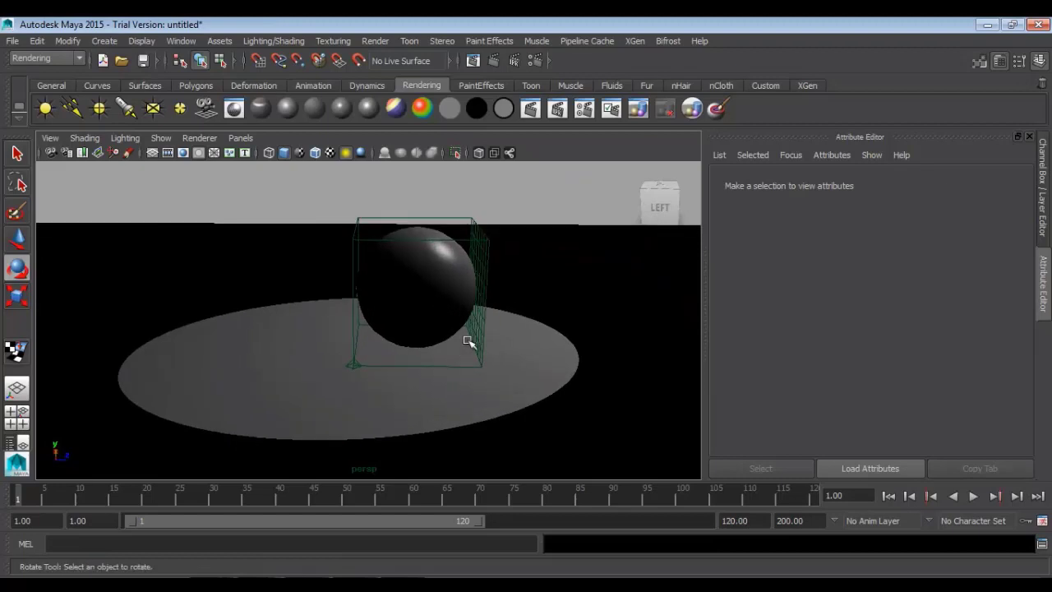
left_click(493, 60)
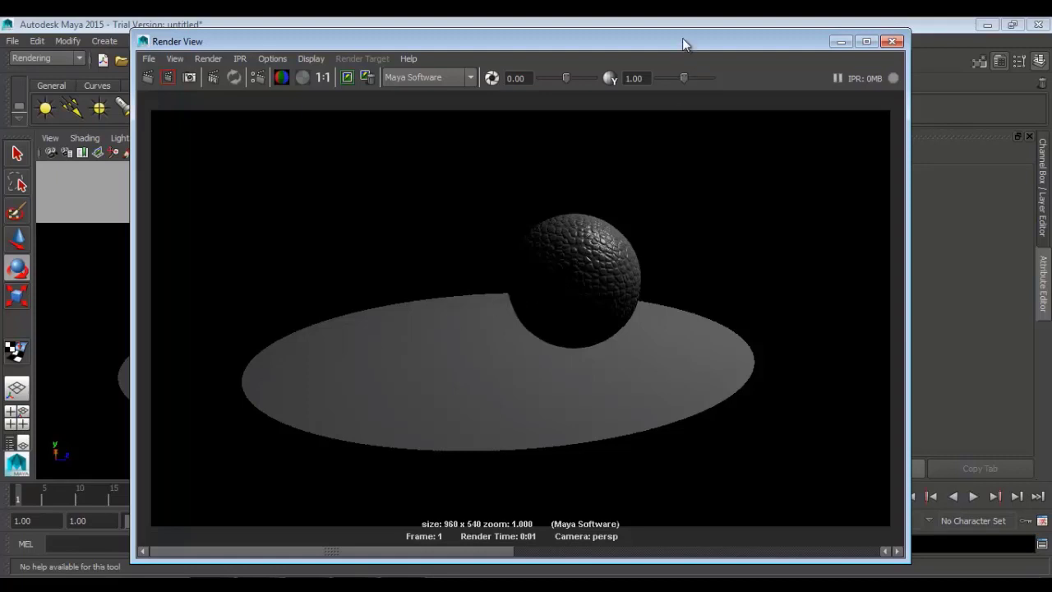
left_click_drag(682, 38, 550, 303)
left_click(622, 307)
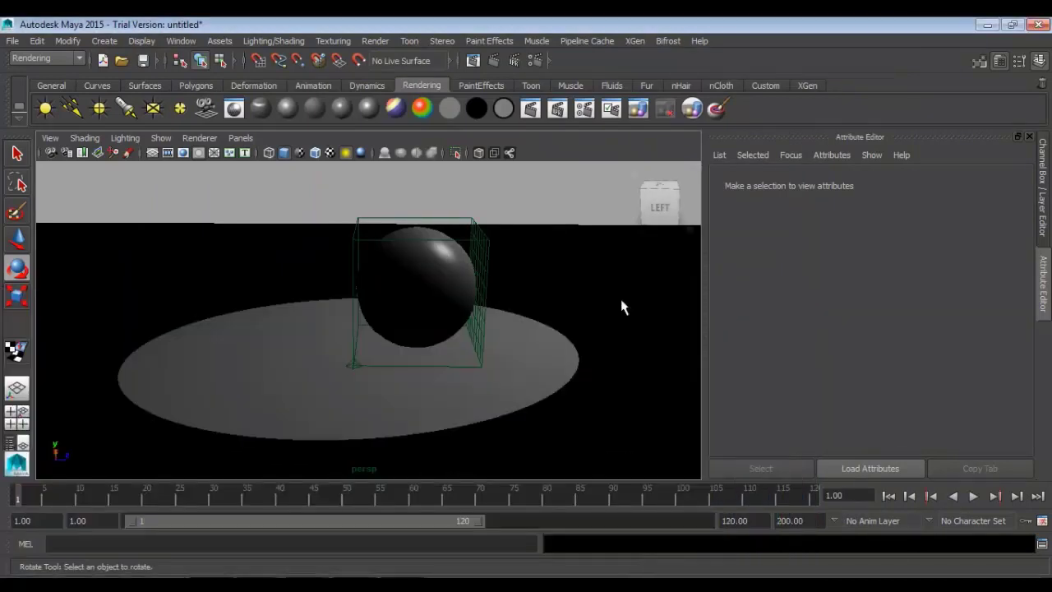
Step: Select the spot light and narrow its Cone Angle to about 22.7
scroll(622, 302, "down", 5)
middle_click_drag(522, 283, 524, 325, "alt")
left_click_drag(464, 177, 541, 270)
left_click_drag(814, 407, 816, 444)
scroll(812, 404, "down", 5)
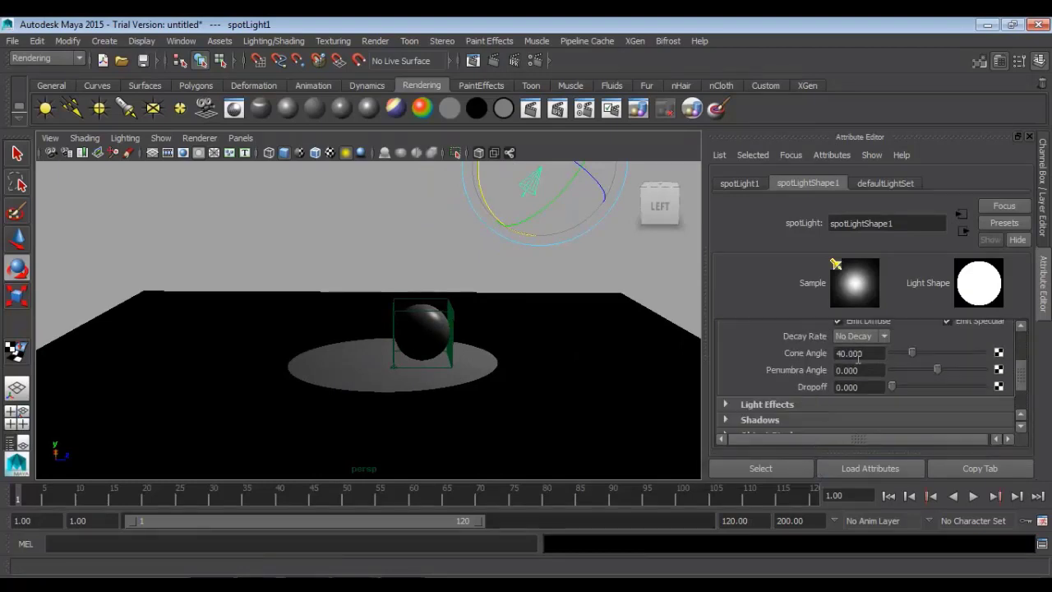
left_click(857, 358)
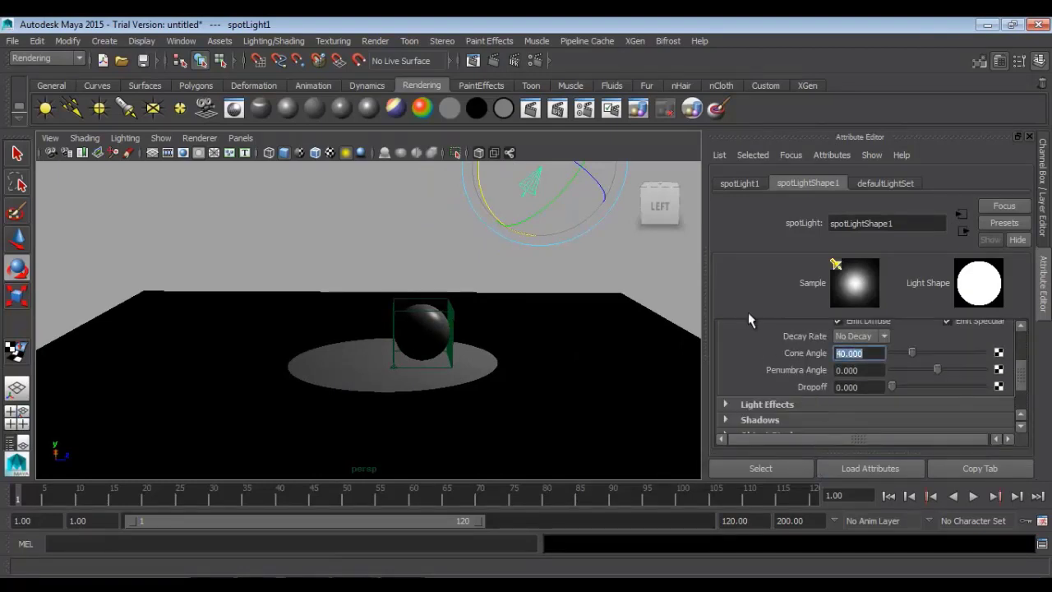
scroll(493, 298, "up", 3)
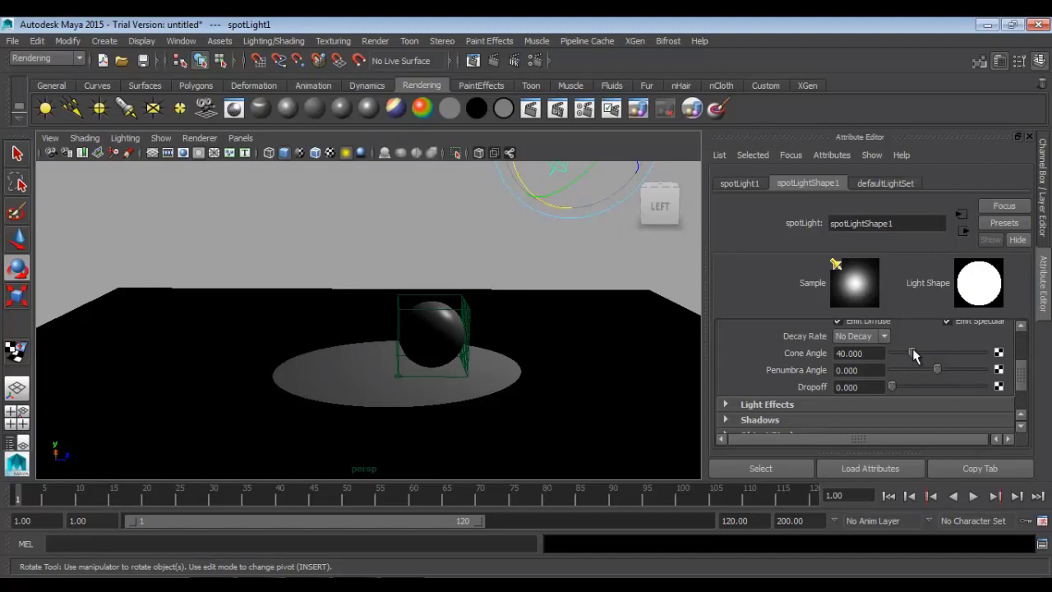
mouse_move(912, 353)
left_mouse_down()
mouse_move(929, 345)
mouse_move(901, 355)
mouse_move(933, 338)
mouse_move(905, 347)
left_mouse_up()
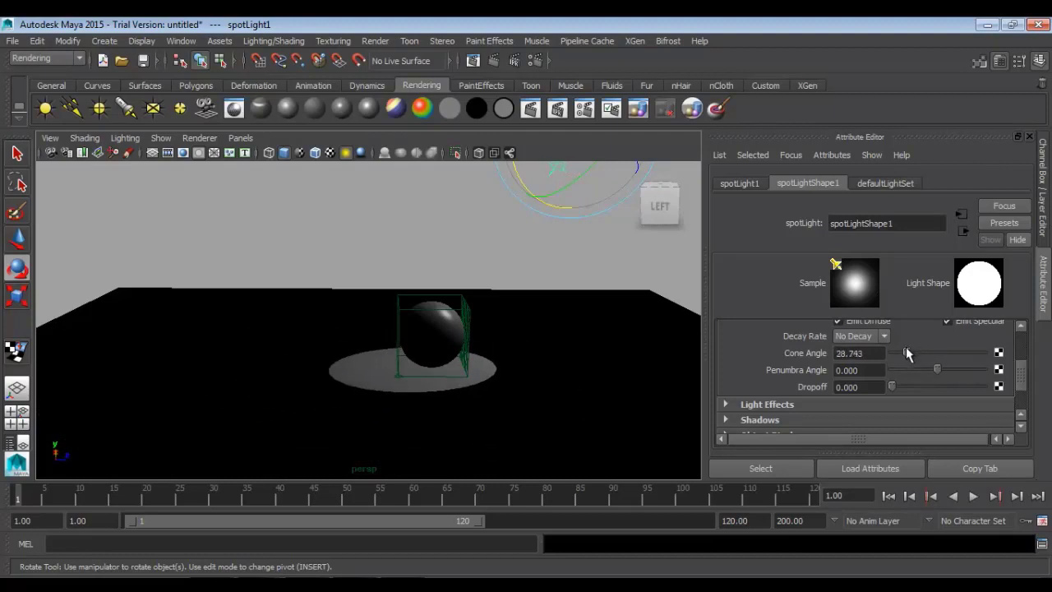
left_click(902, 354)
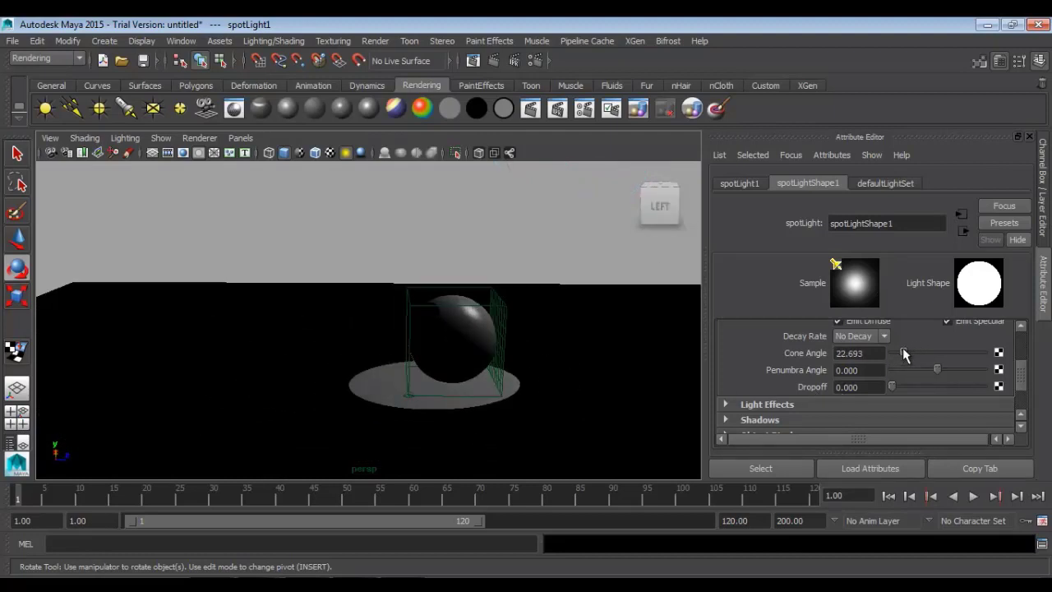
Step: Narrow the spot light's Cone Angle to about 21.2 and render the scene, closing the render after viewing it
left_click_drag(902, 353, 901, 351)
left_click(491, 60)
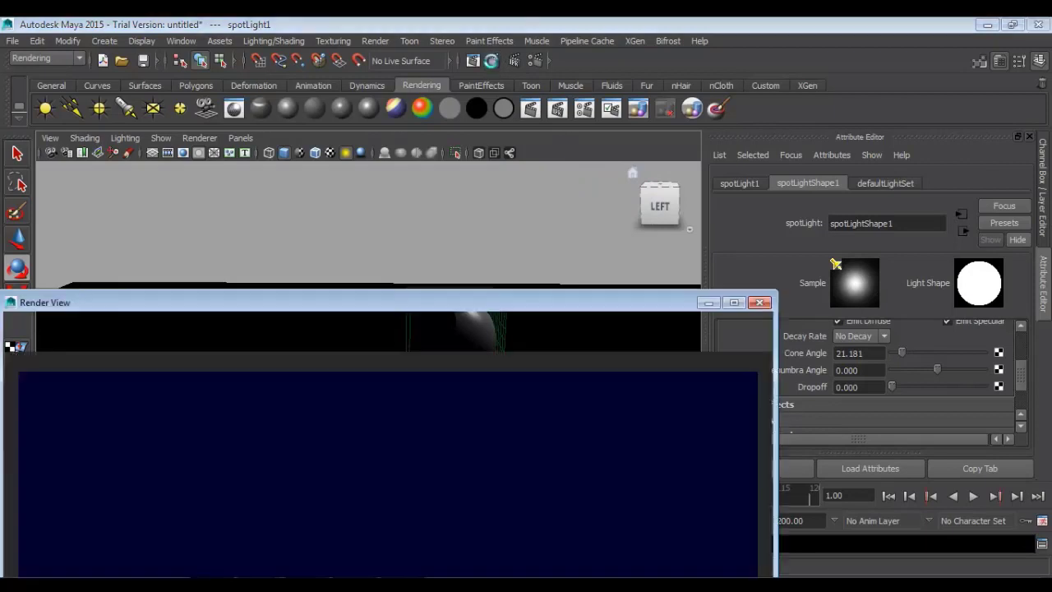
left_click_drag(521, 298, 544, 98)
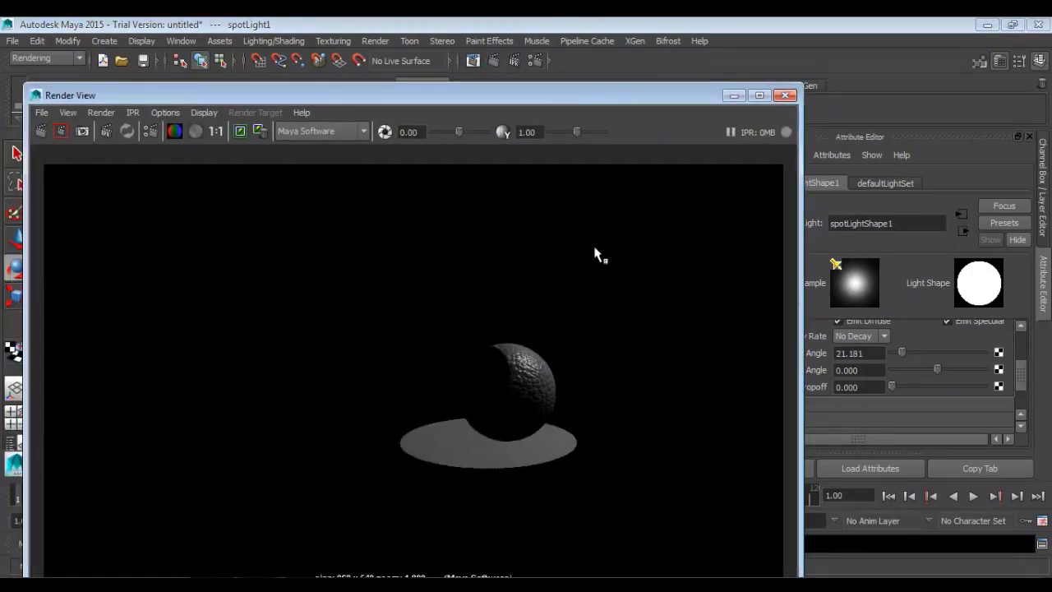
left_click(785, 95)
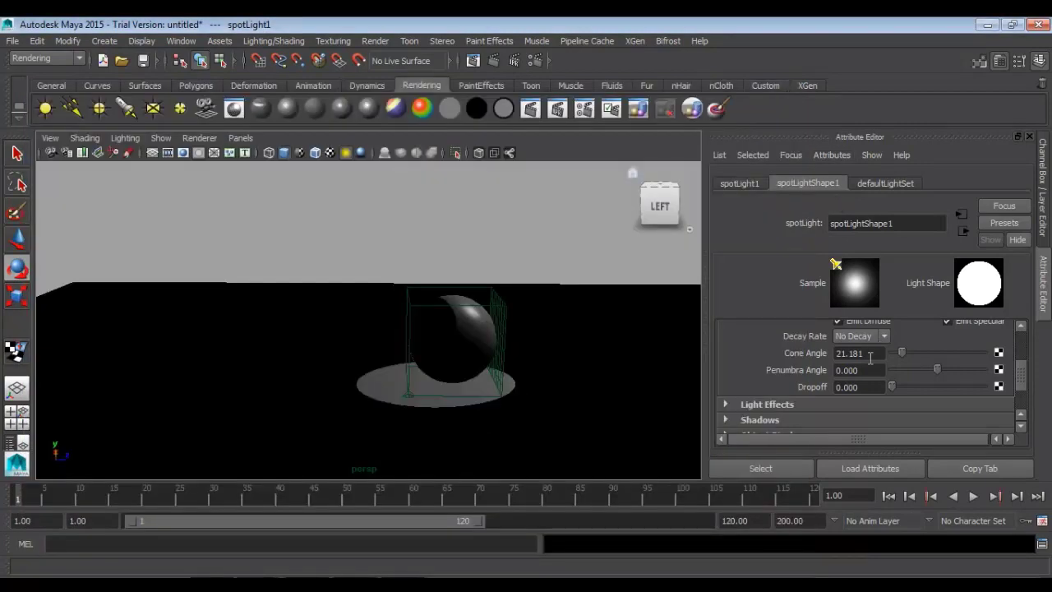
Step: Widen the spot light's Cone Angle to about 36.3 and render a closer view of the sphere and ground
left_click_drag(902, 350, 911, 351)
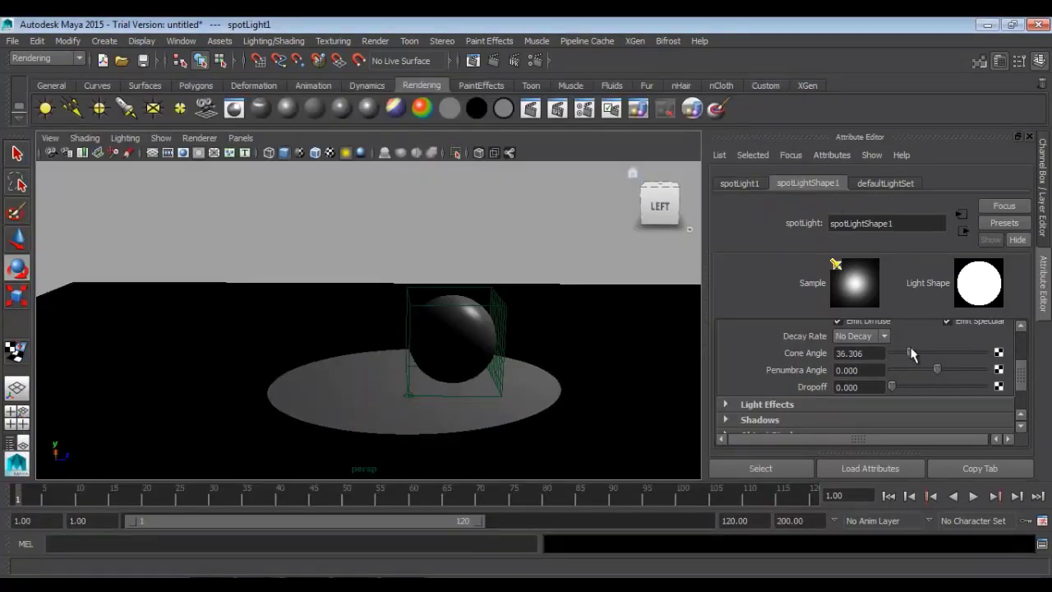
middle_click_drag(430, 350, 421, 317, "alt")
right_click_drag(422, 318, 482, 378, "alt")
middle_click_drag(482, 378, 451, 389, "alt")
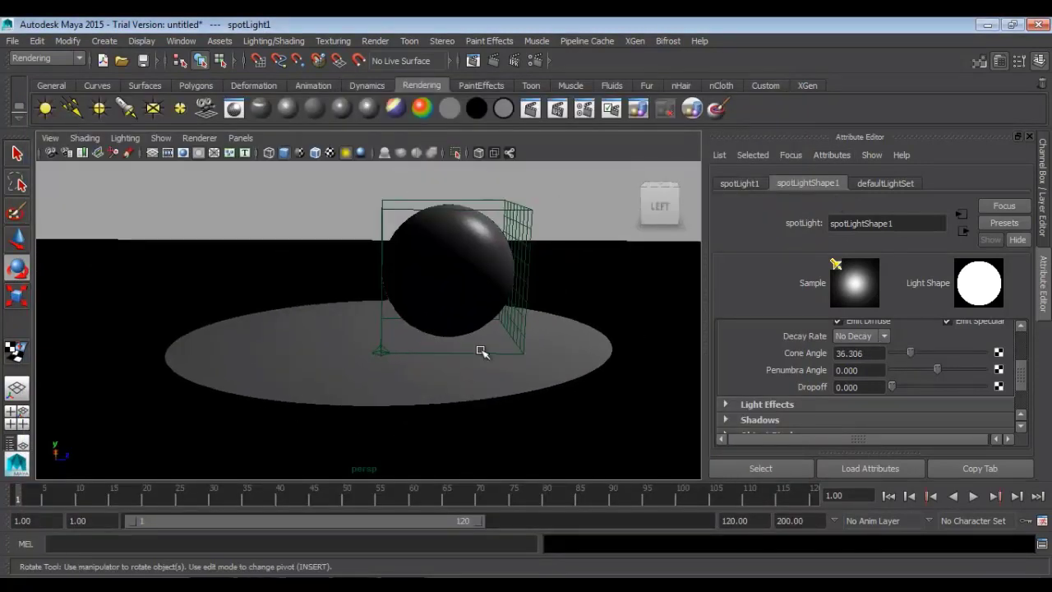
left_click(491, 62)
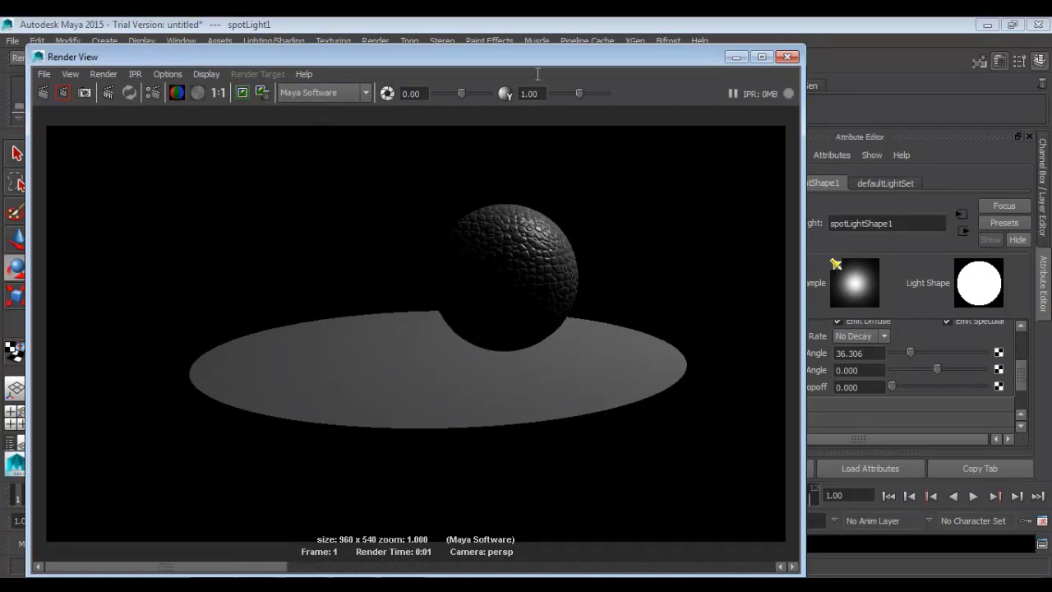
Step: Raise the spot light's Penumbra Angle to about 7.6 and re-render to see the softened cone edge
left_click_drag(620, 58, 508, 75)
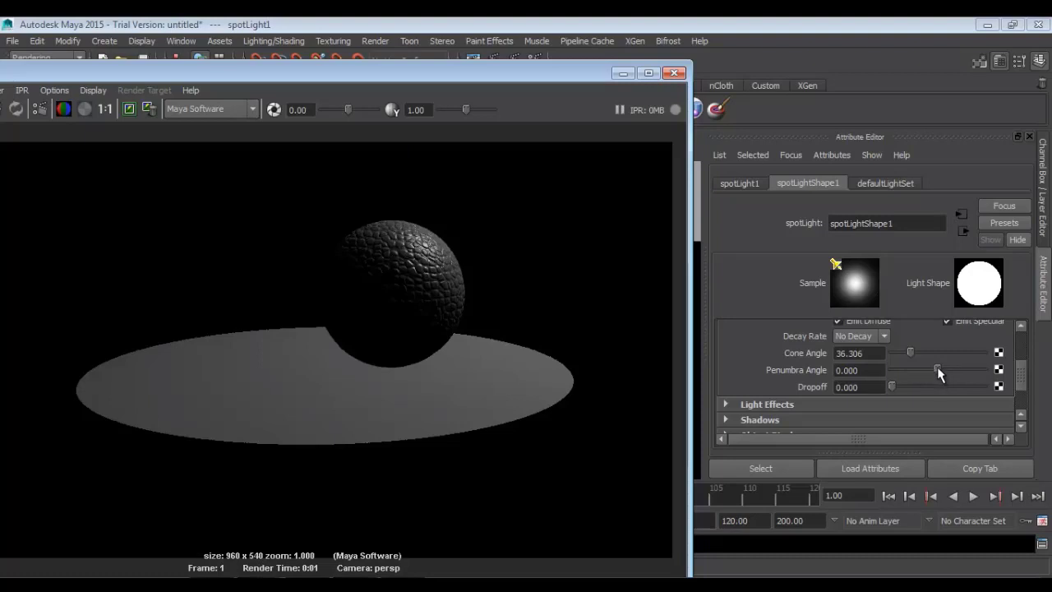
left_click_drag(937, 367, 973, 366)
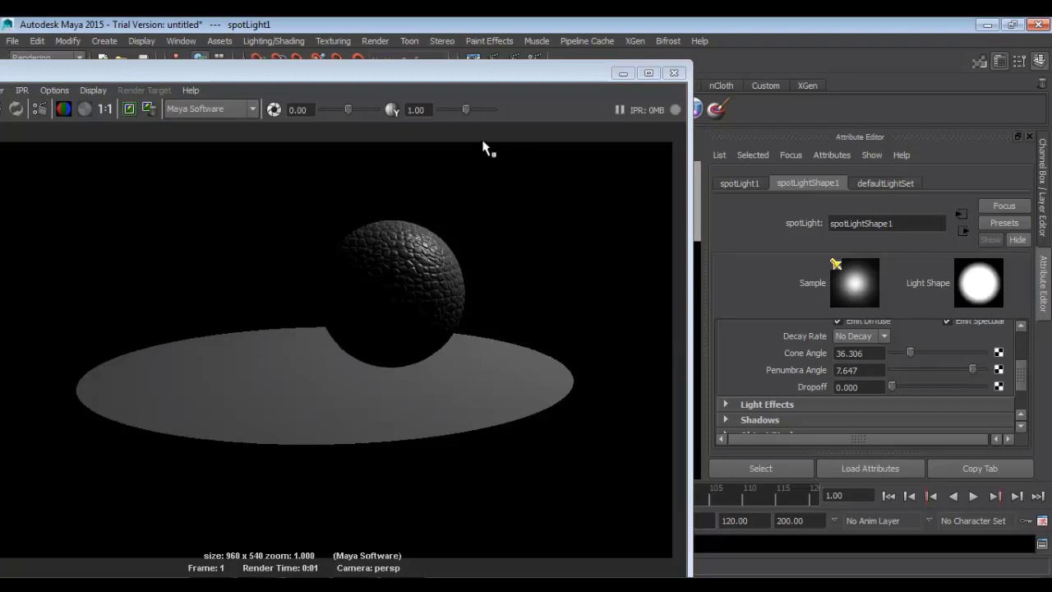
left_click_drag(458, 64, 653, 69)
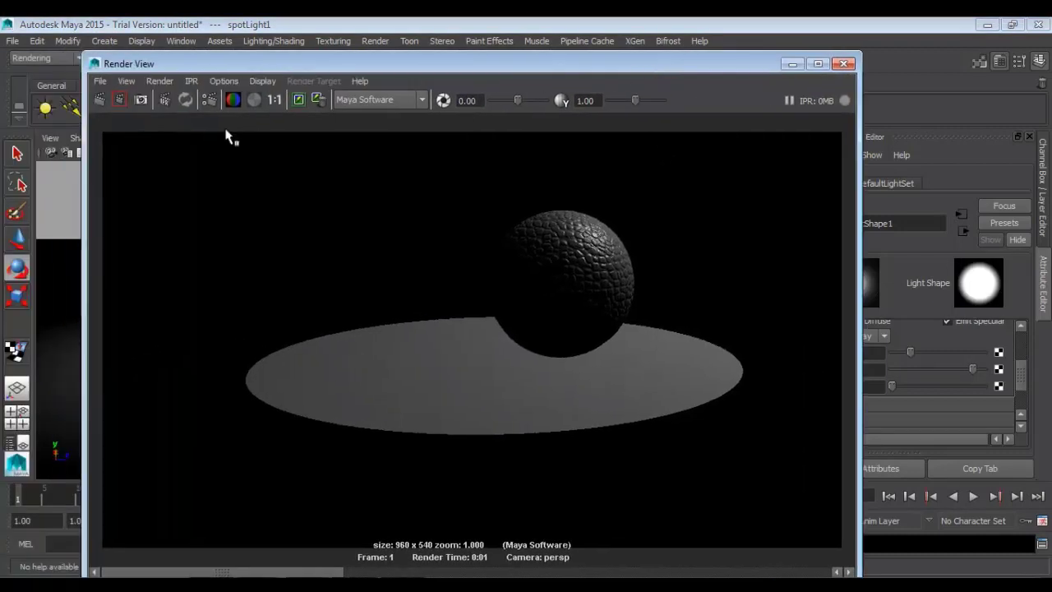
left_click(99, 99)
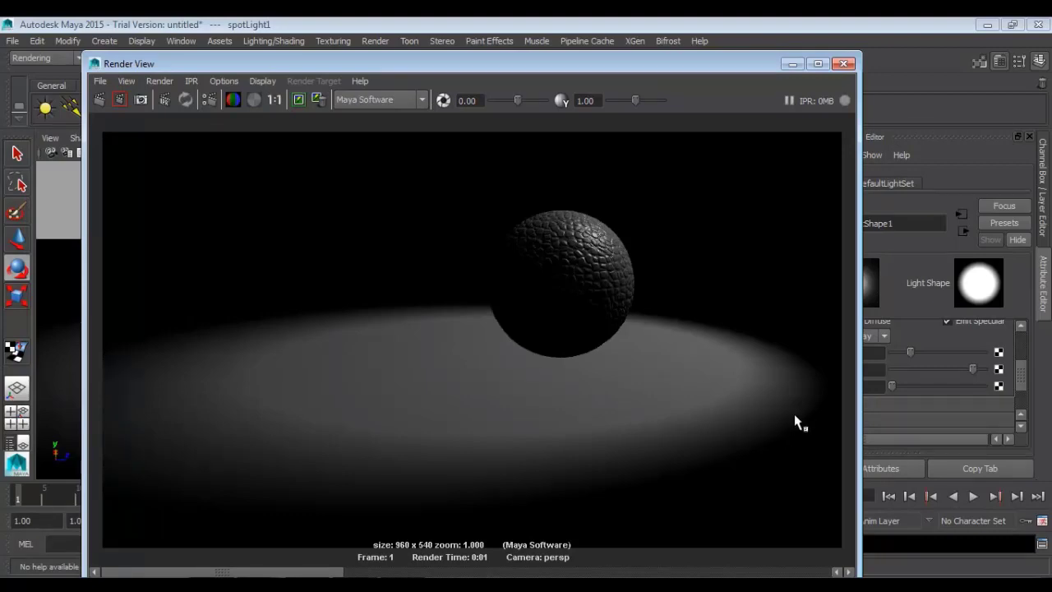
Step: Lower the spot light's Penumbra Angle to about -6.1 and re-render the scene
left_click_drag(730, 64, 649, 51)
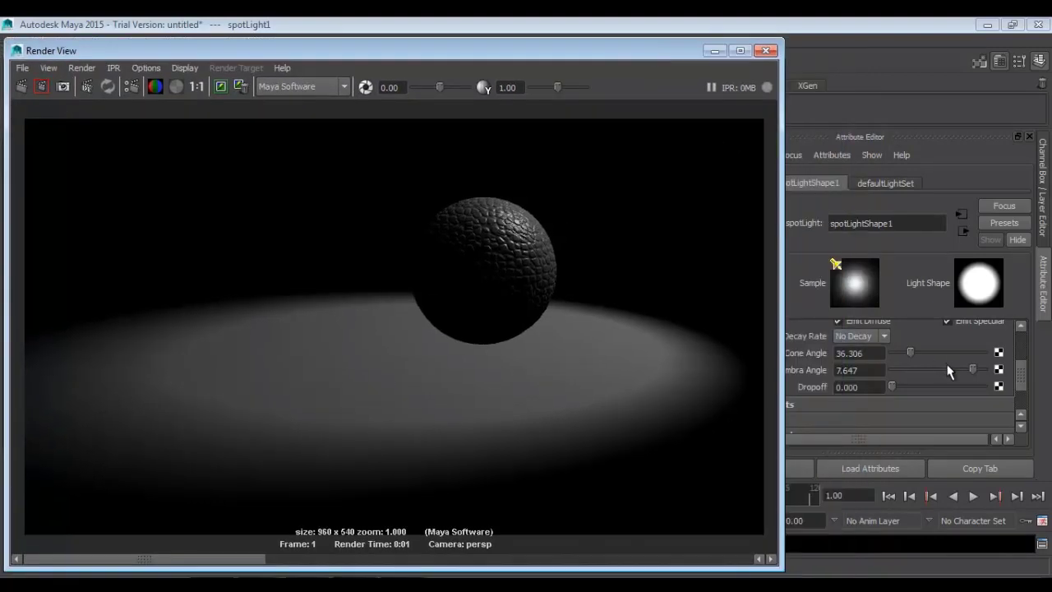
left_click_drag(949, 371, 894, 371)
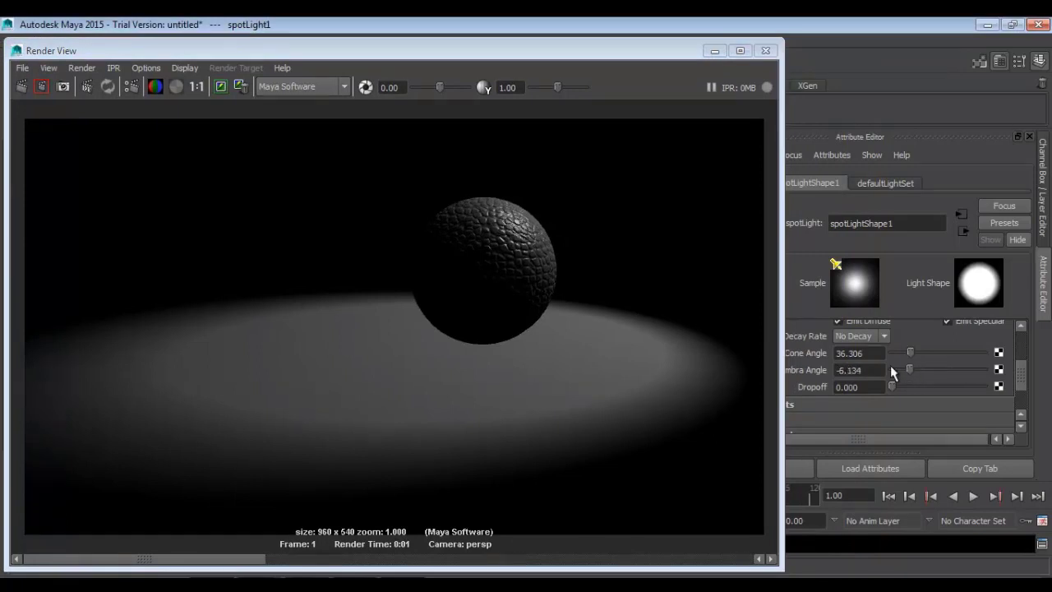
left_click(36, 86)
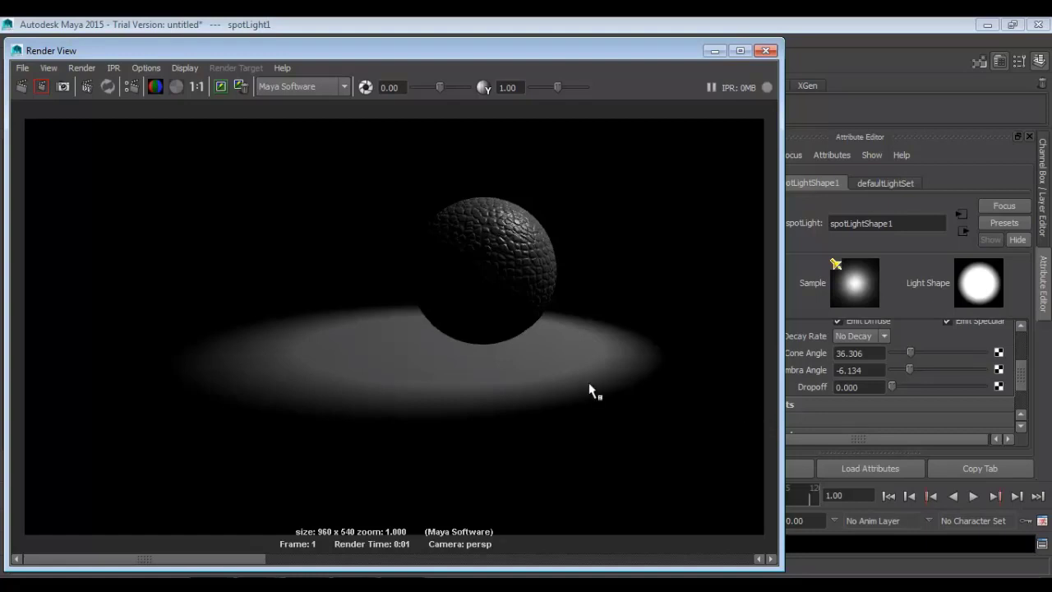
Step: Reset the Penumbra Angle to 0, raise it to about 2.3 and re-render the scene
left_click(871, 370)
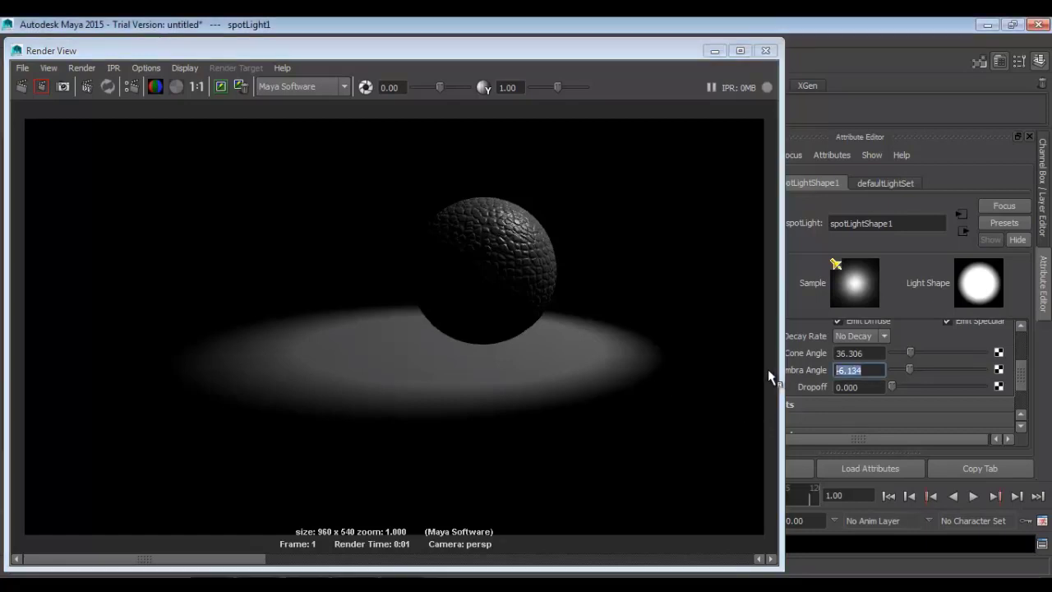
type("0")
key("Return")
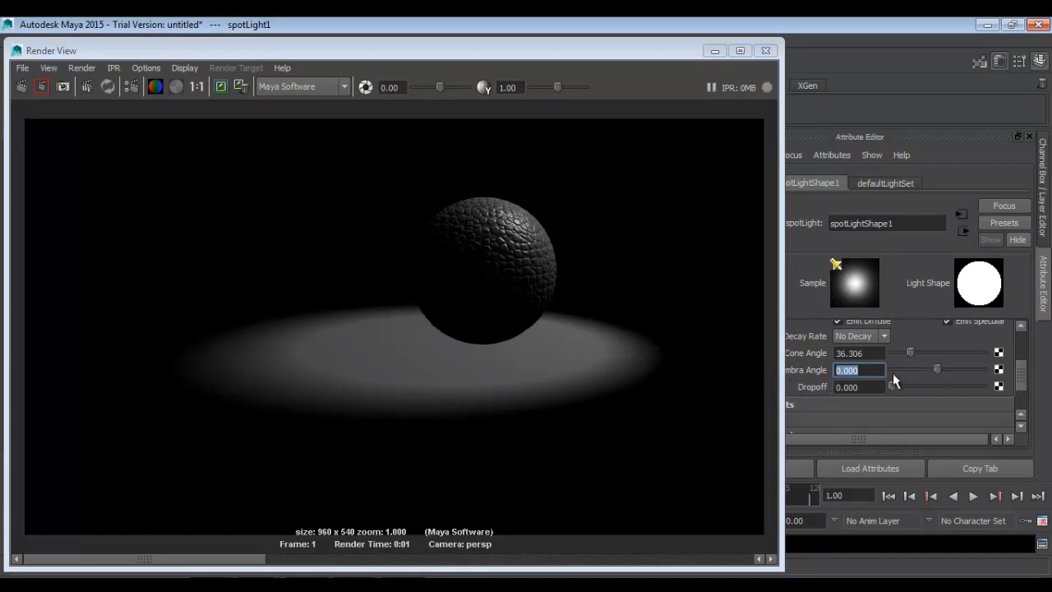
left_click_drag(938, 366, 946, 371)
left_click(40, 87)
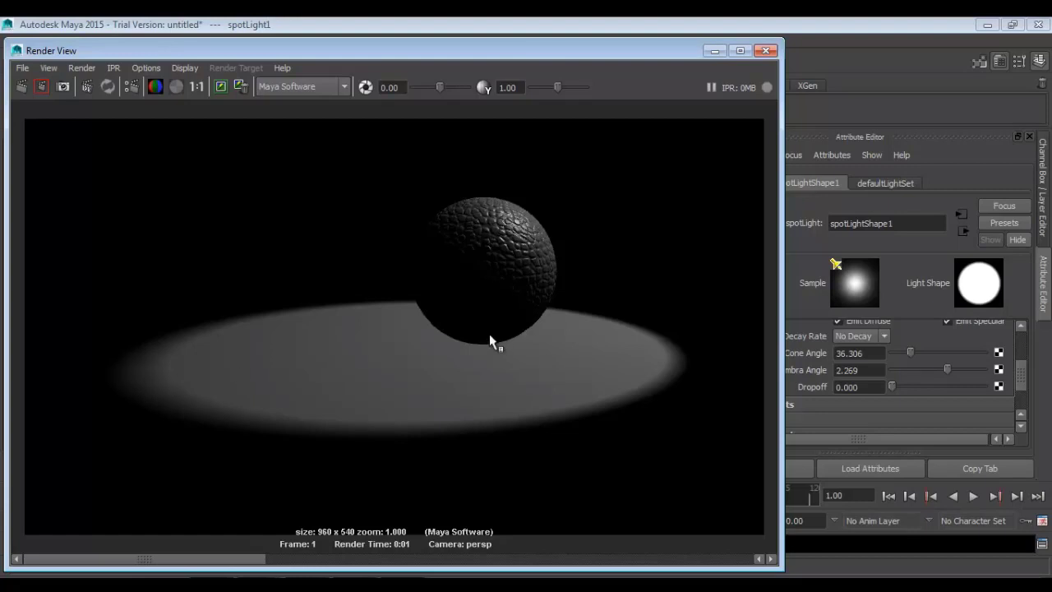
Step: Set the spot light's Dropoff to 0.5 and keep the current render image for comparison
left_click(881, 392)
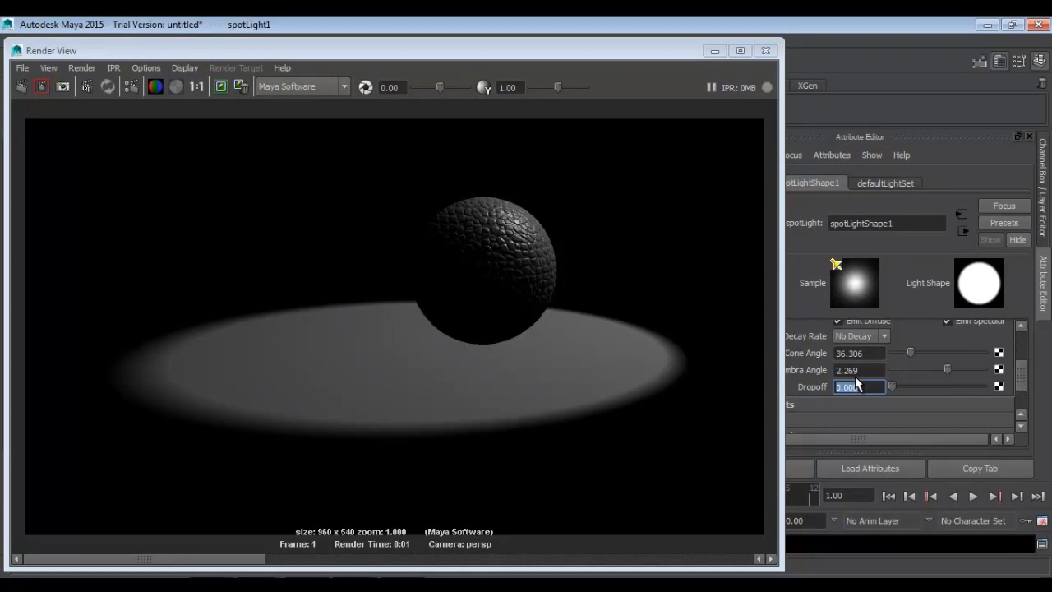
type(".5")
key("Return")
left_click(221, 87)
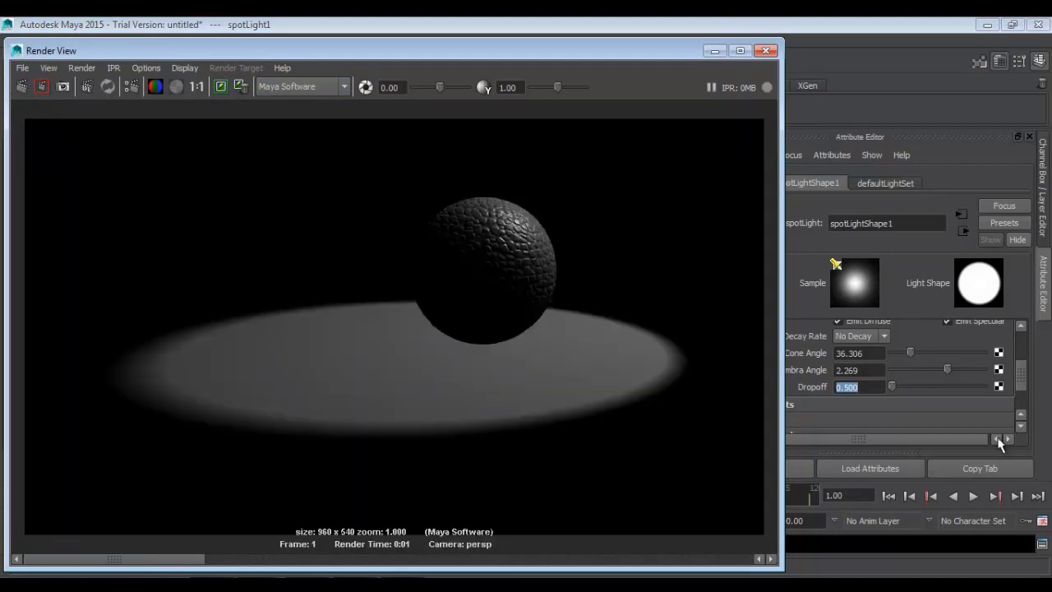
Step: Set the spot light's Dropoff to 2 and re-render the scene
left_click(870, 387)
type("2")
key("Return")
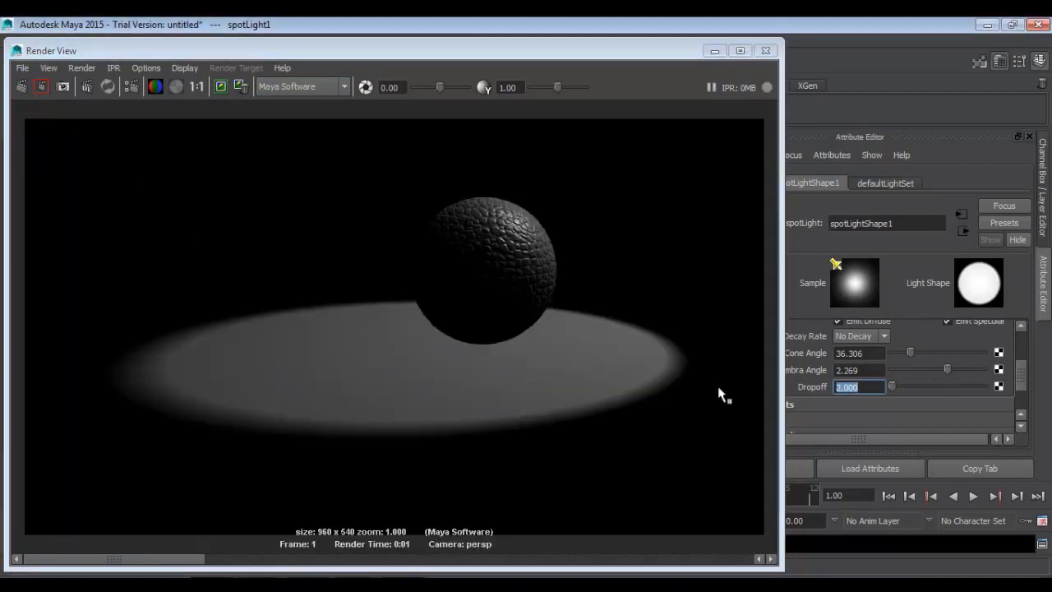
left_click(21, 87)
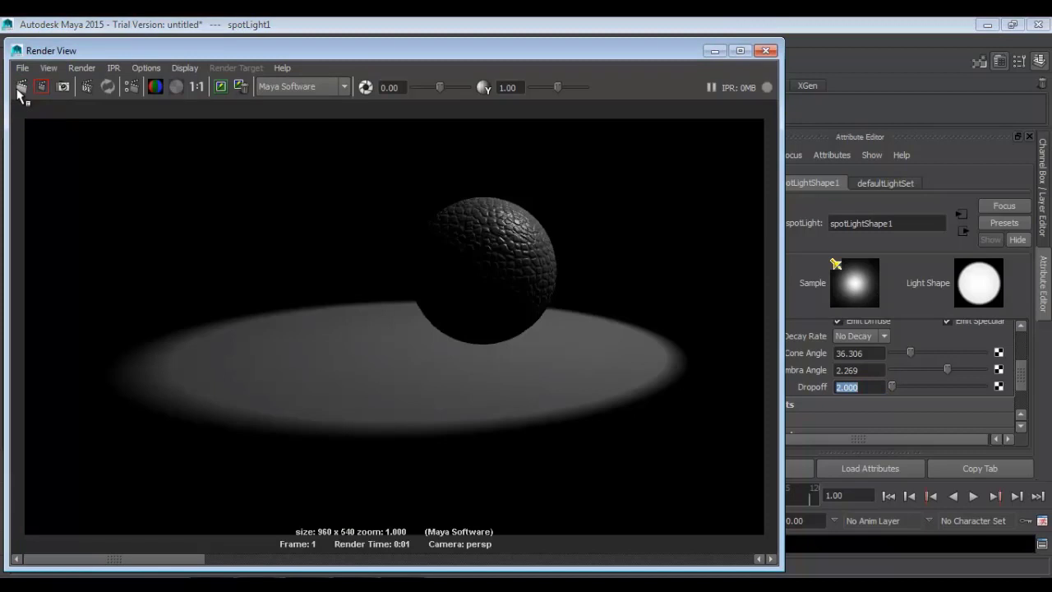
Step: Set the spot light's Dropoff to 10 and re-render the scene
left_click(875, 387)
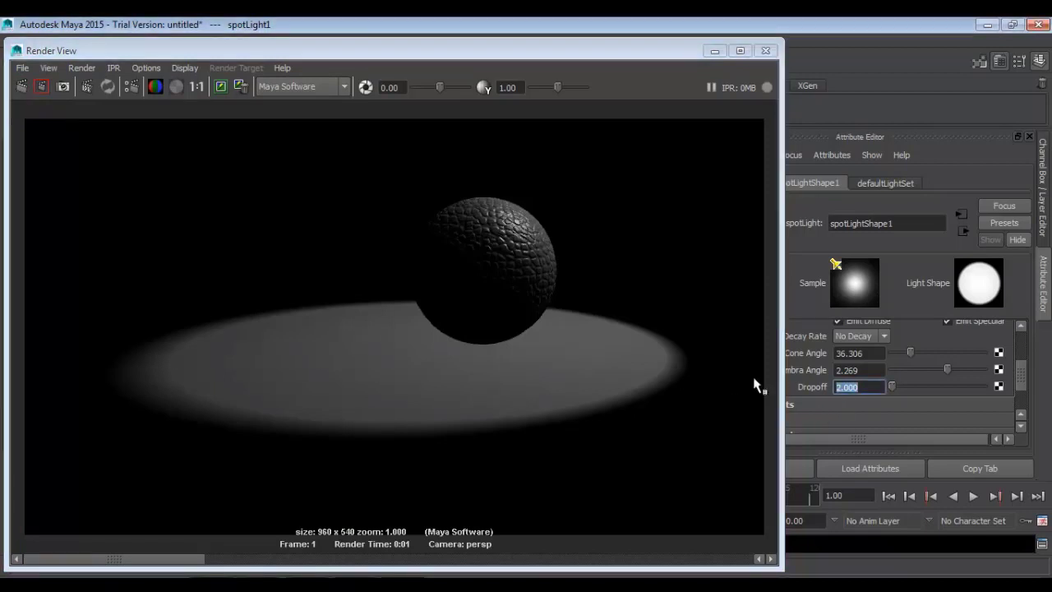
type("10")
key("Return")
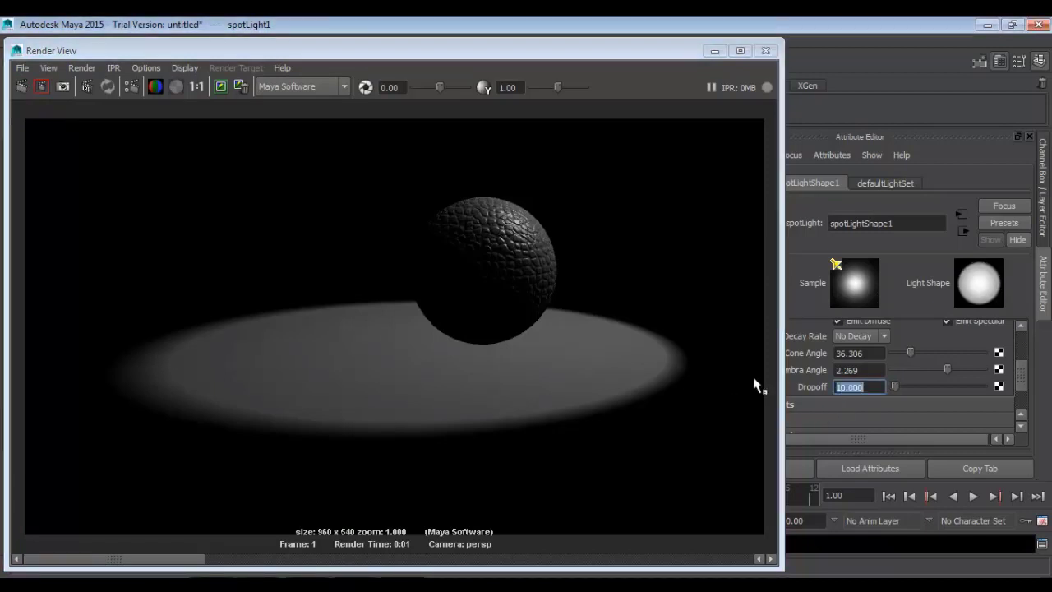
left_click(21, 87)
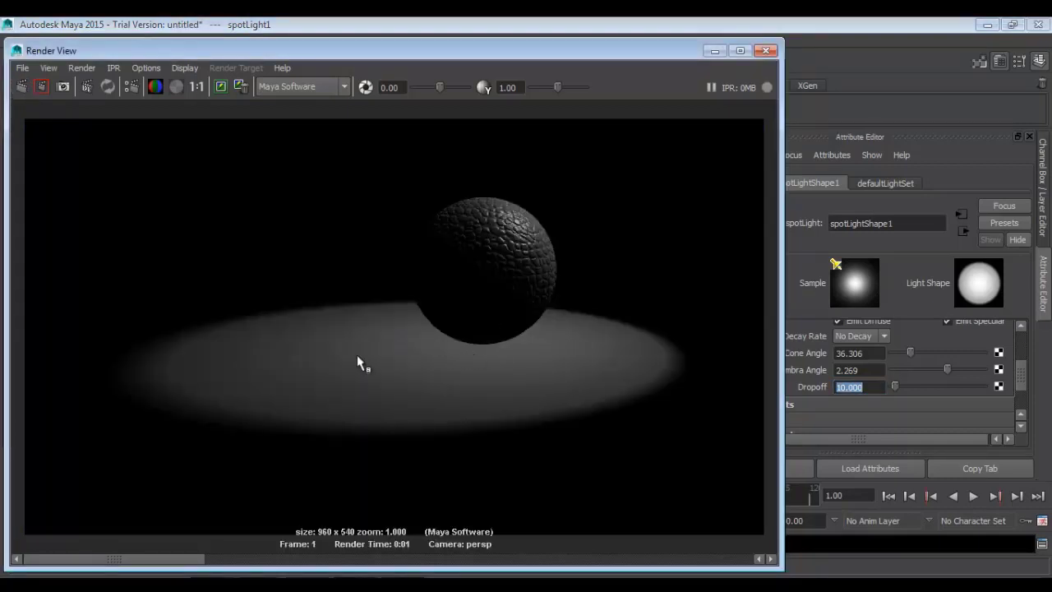
Step: Increase the spot light's Dropoff to about 64.3 and re-render the scene
left_click(874, 387)
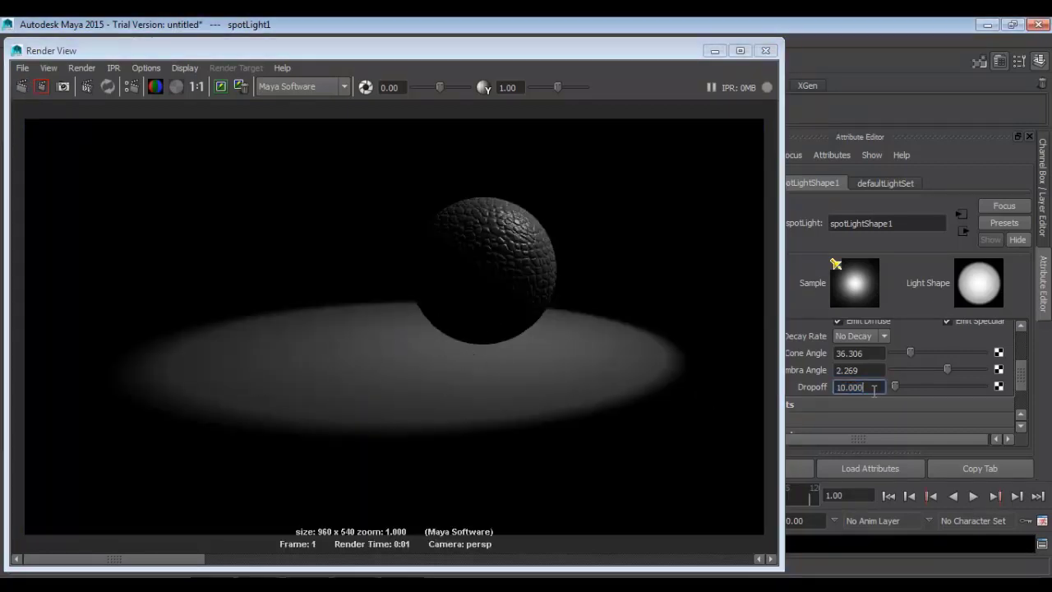
left_click_drag(891, 383, 914, 385)
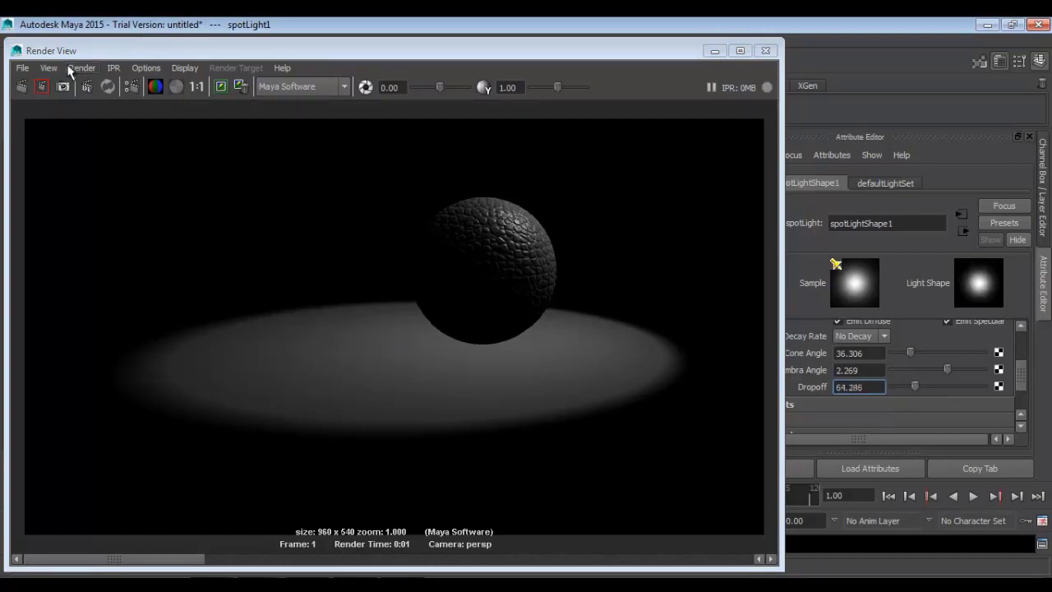
left_click(21, 87)
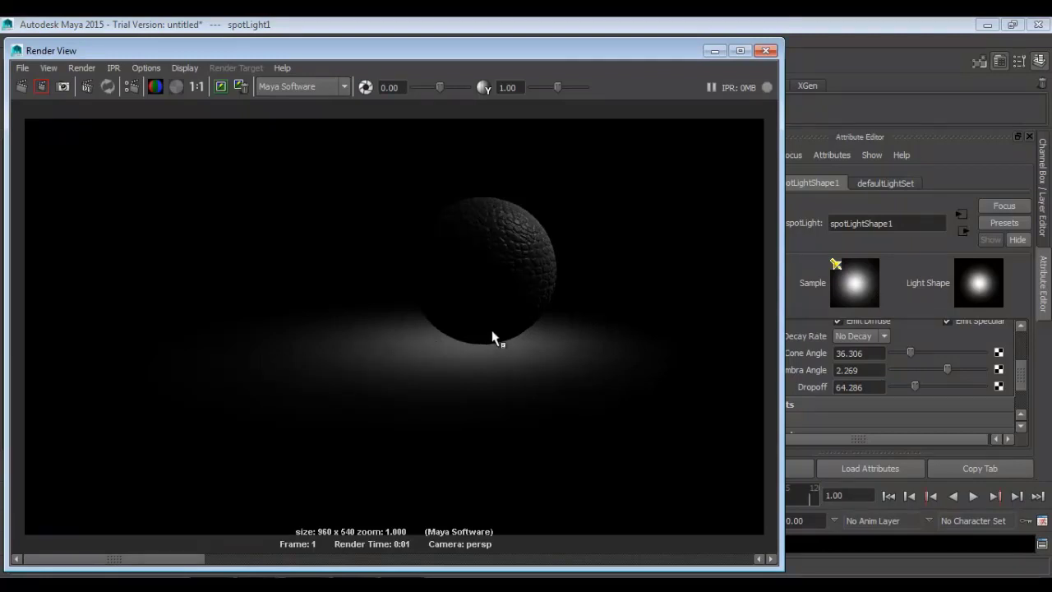
Step: Increase the Dropoff to about 154.3, re-render the scene and compare the result with the kept image
left_click(947, 386)
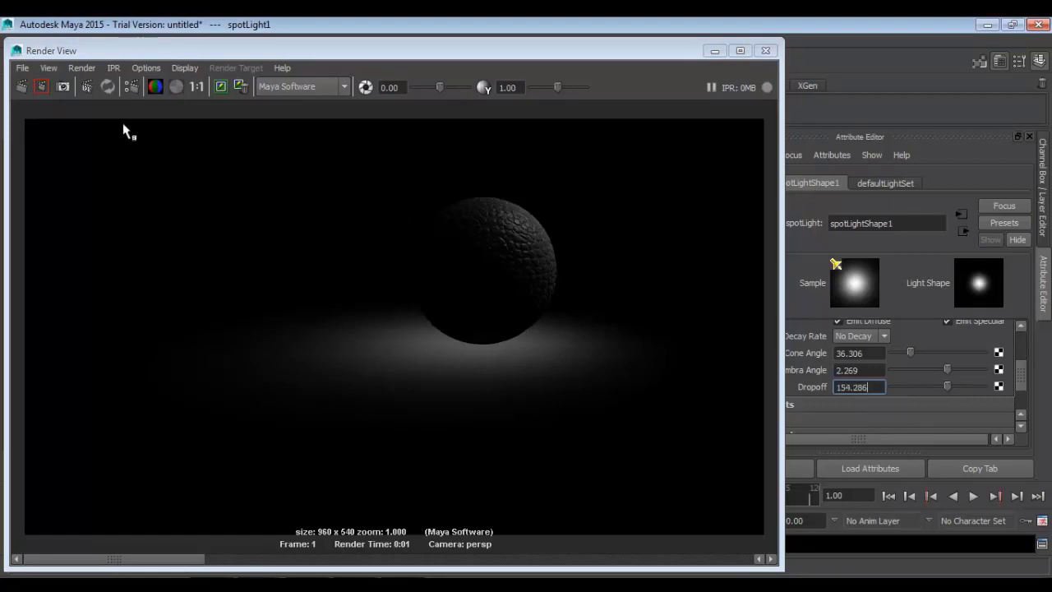
left_click(23, 88)
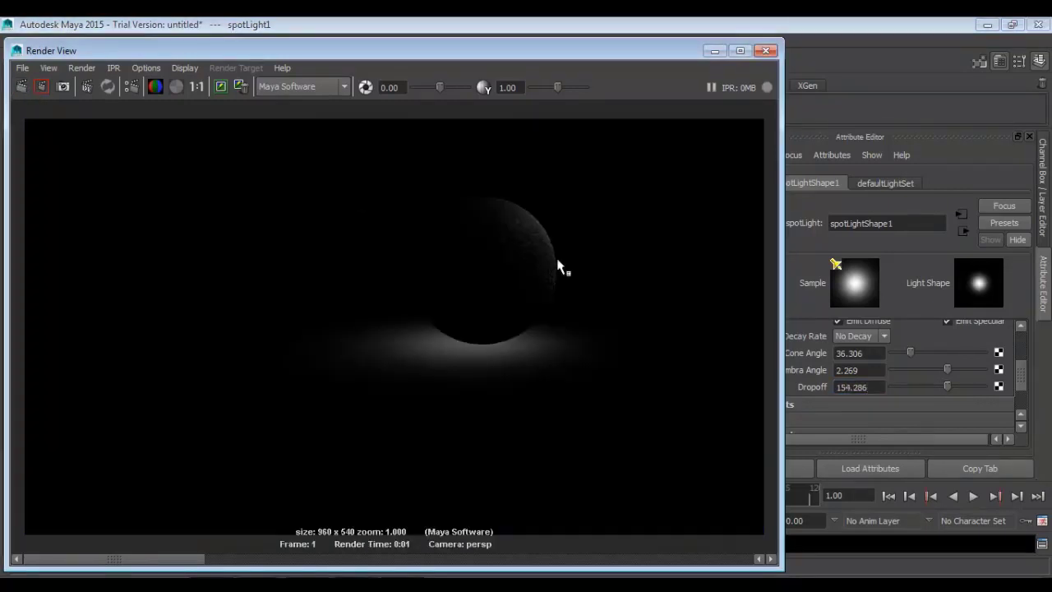
left_click(280, 560)
mouse_move(280, 555)
left_mouse_down()
mouse_move(162, 547)
mouse_move(332, 547)
mouse_move(225, 548)
mouse_move(281, 541)
left_mouse_up()
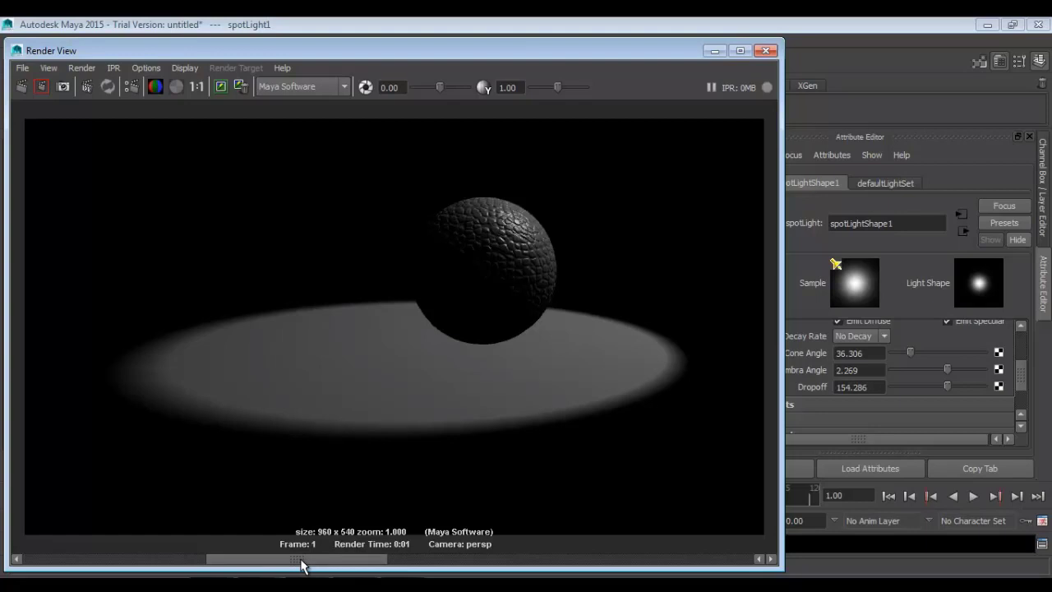
left_click_drag(300, 564, 160, 557)
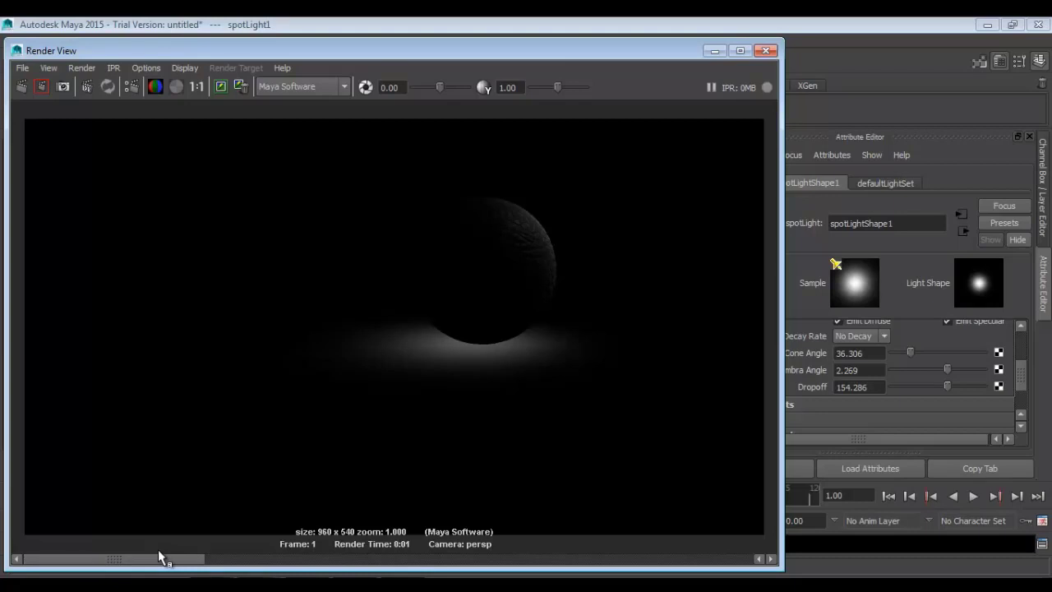
Step: Reset the spot light's Dropoff to 0 and re-render the scene, closing the render after viewing it
left_click_drag(876, 387, 730, 382)
type("0")
key("Return")
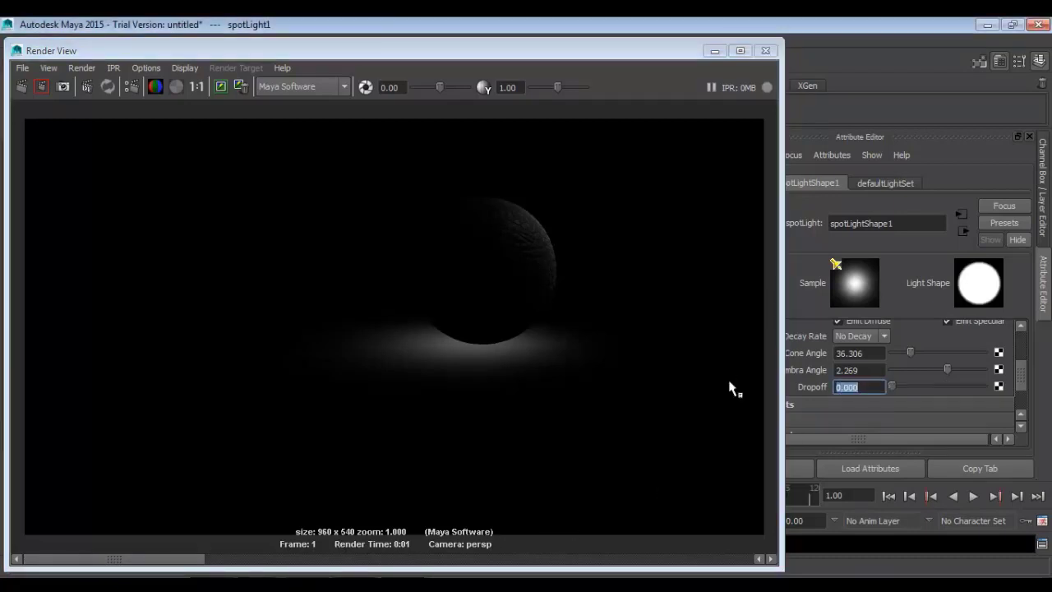
left_click(23, 86)
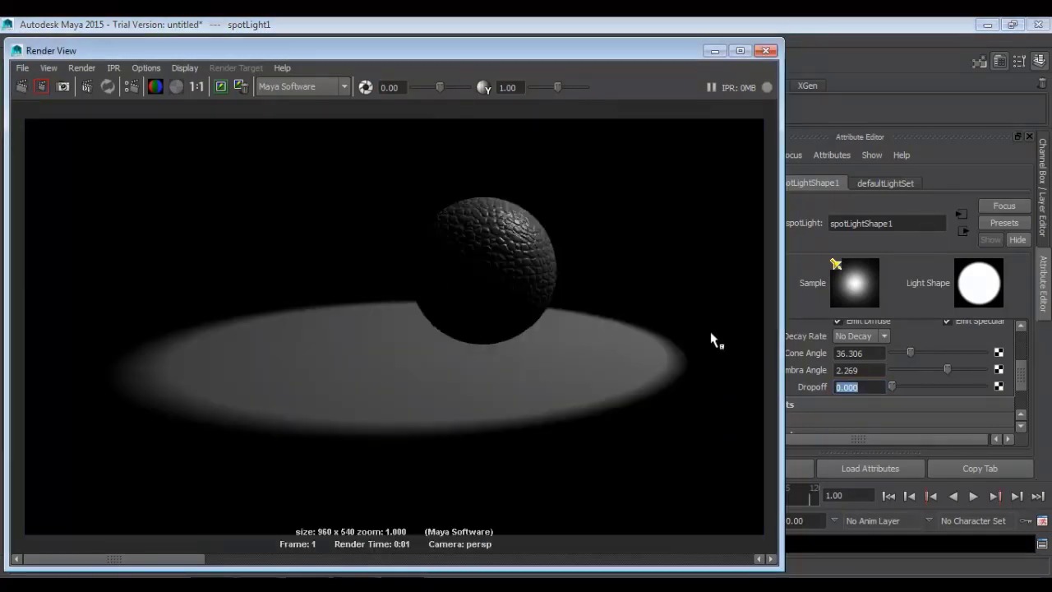
left_click(766, 51)
Step: Delete the spot light from the scene and create a point light in its place
scroll(394, 263, "down", 5)
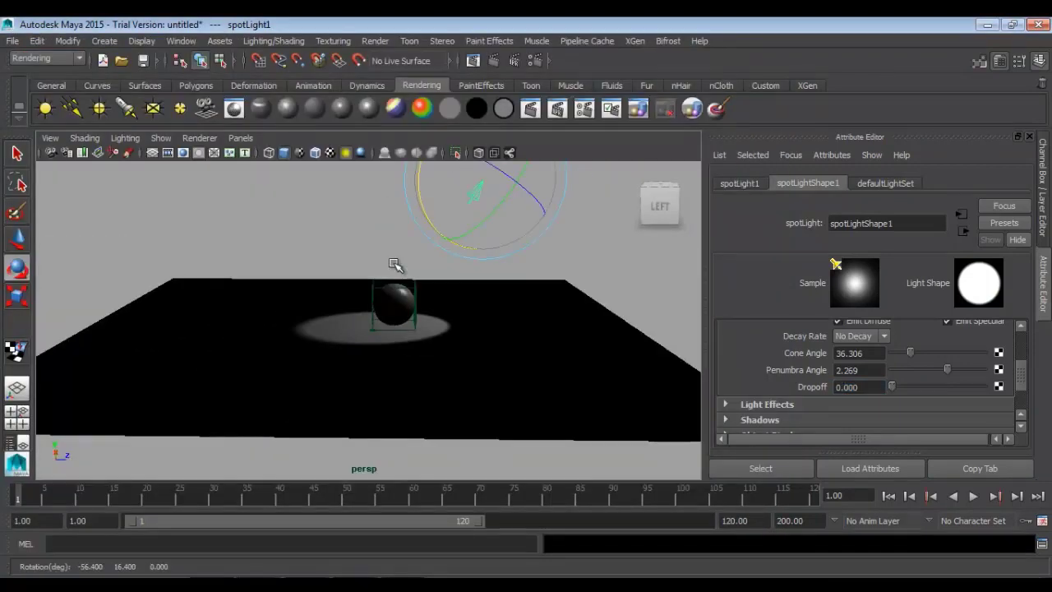
key("Delete")
scroll(395, 263, "up", 4)
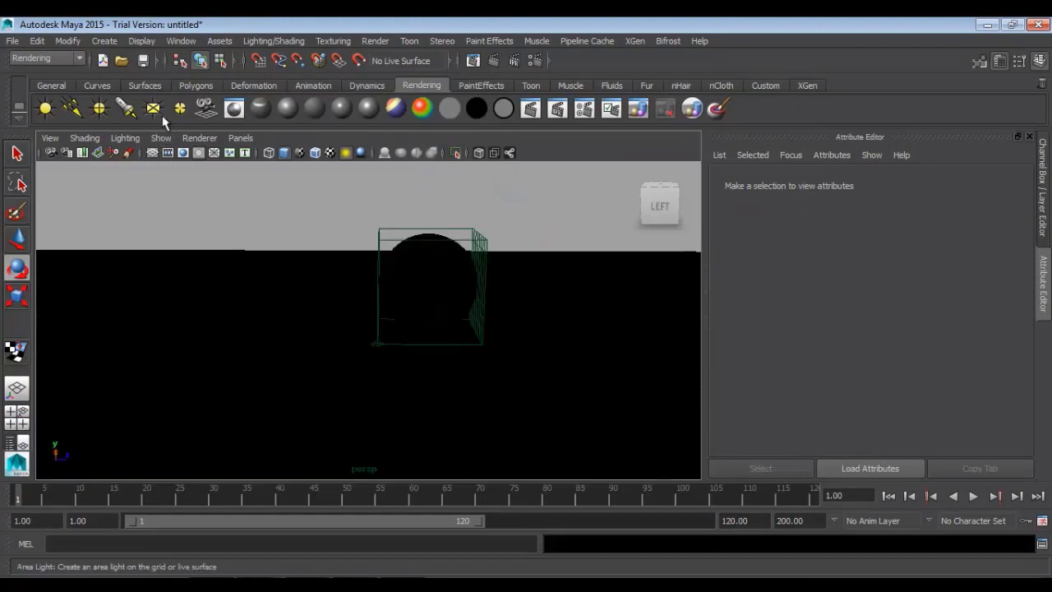
left_click(100, 109)
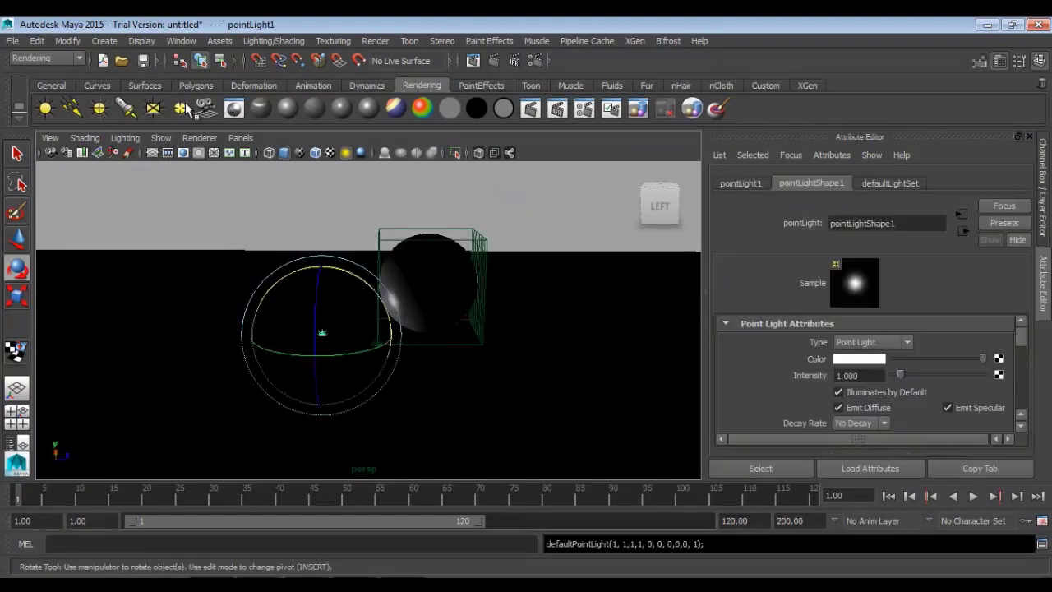
Step: Replace the point light with an area light moved about 6.56 along Z and raised above the sphere's height
key("Delete")
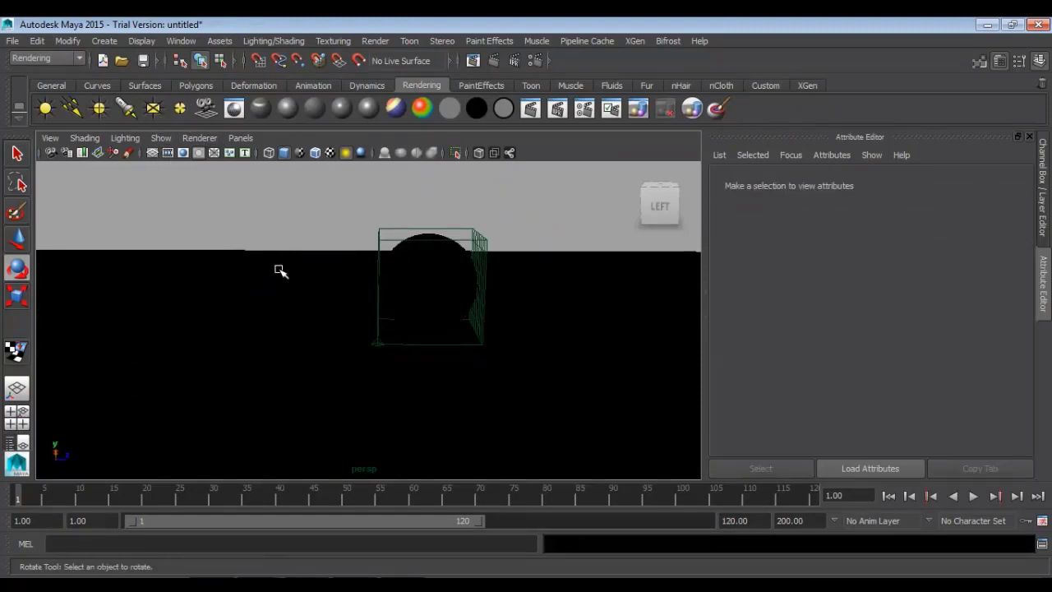
left_click(153, 108)
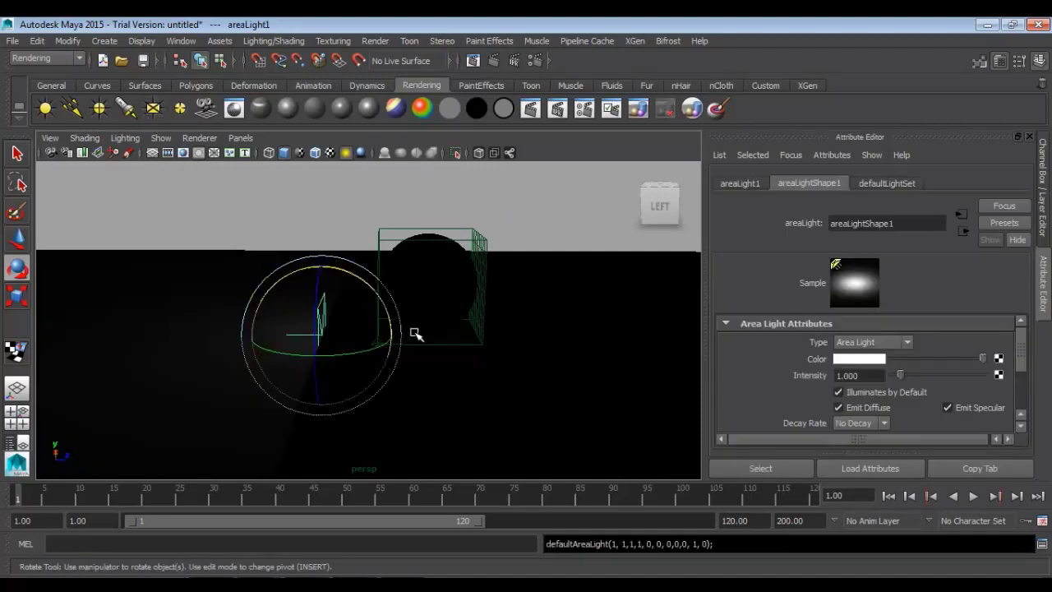
key("w")
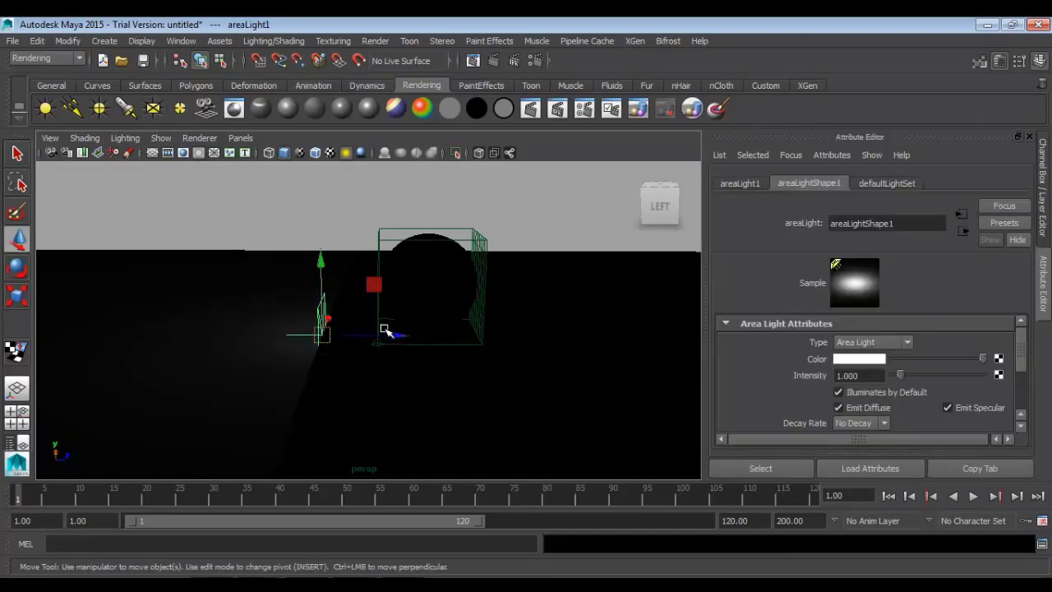
left_click_drag(384, 330, 624, 334)
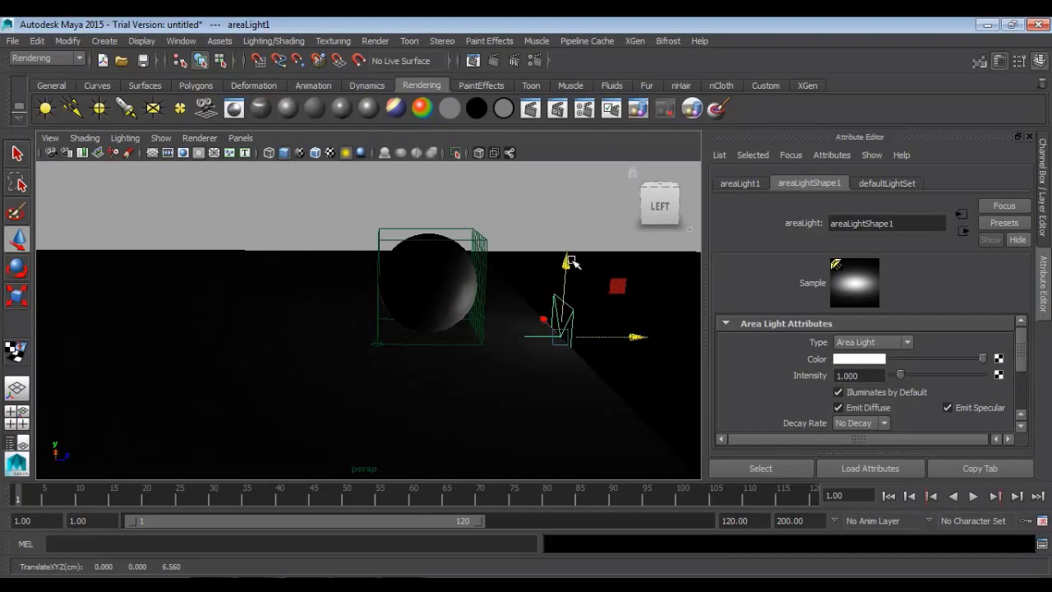
left_click_drag(568, 258, 564, 116)
Step: Render the scene lit by the area light with the sphere in close view, closing the render after viewing it
middle_click_drag(557, 280, 454, 344, "alt")
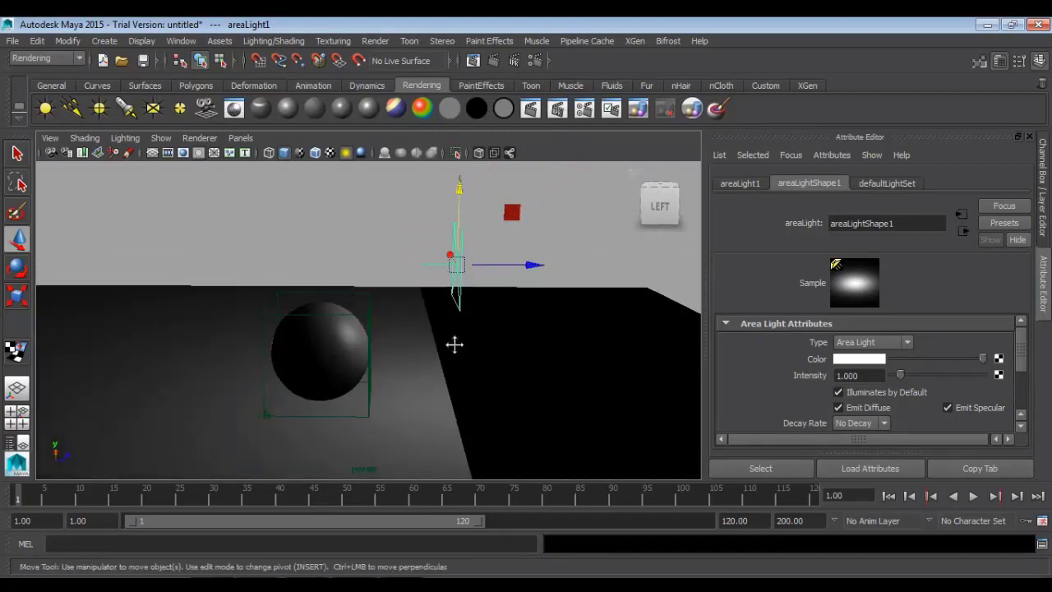
left_click_drag(454, 345, 456, 297, "alt")
right_click_drag(456, 297, 498, 341, "alt")
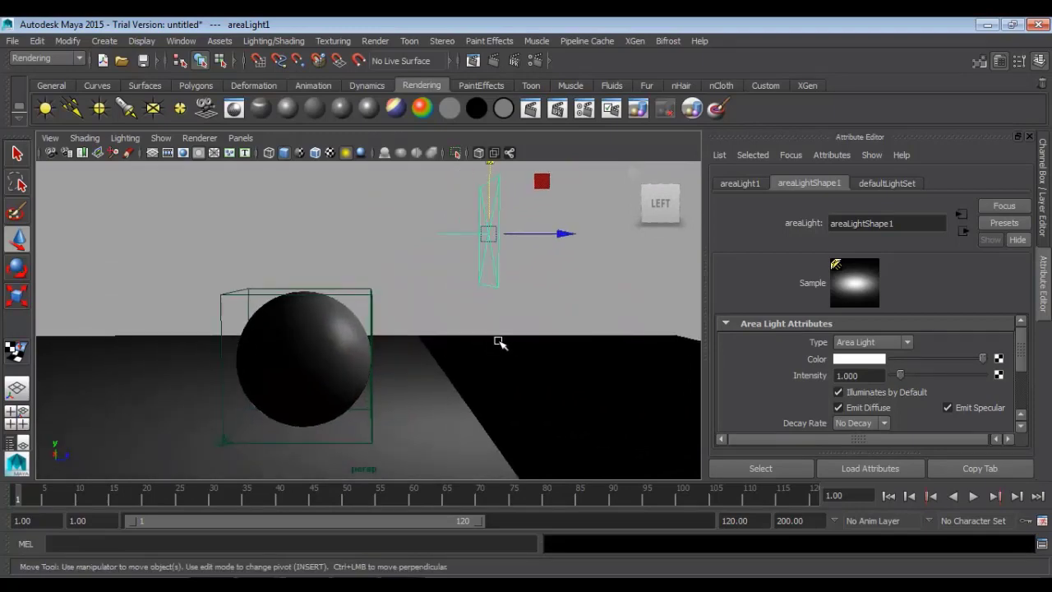
middle_click_drag(498, 341, 481, 323, "alt")
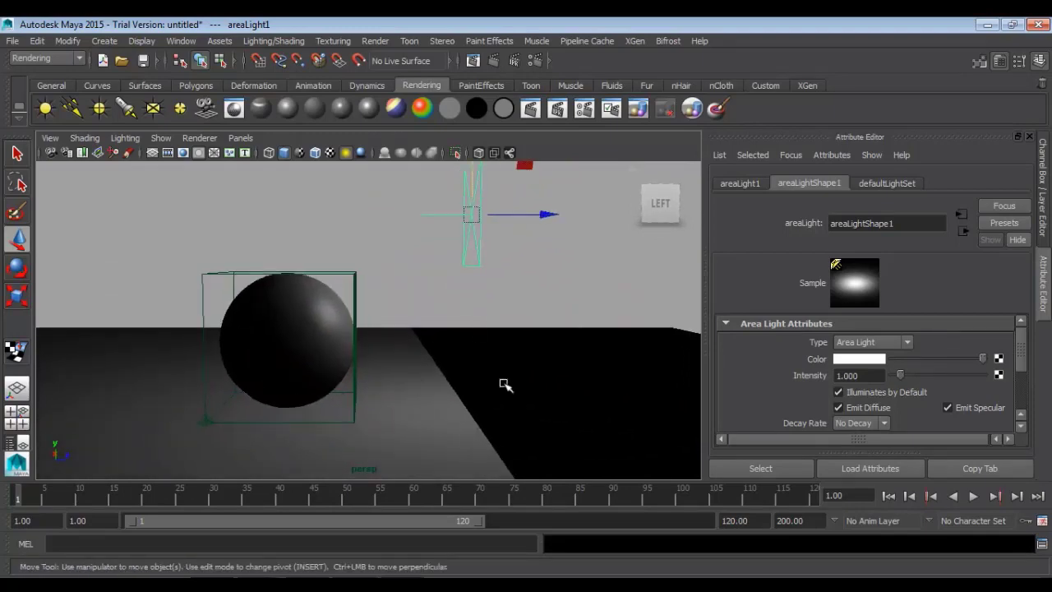
left_click_drag(495, 331, 535, 352, "alt")
right_click_drag(536, 353, 613, 432, "alt")
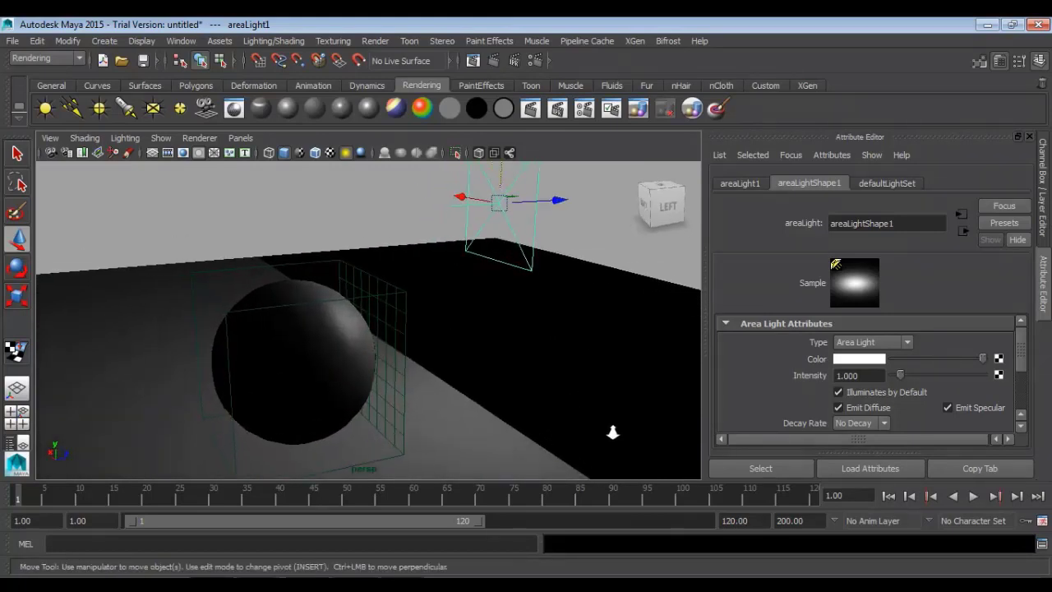
middle_click_drag(577, 336, 567, 356, "alt")
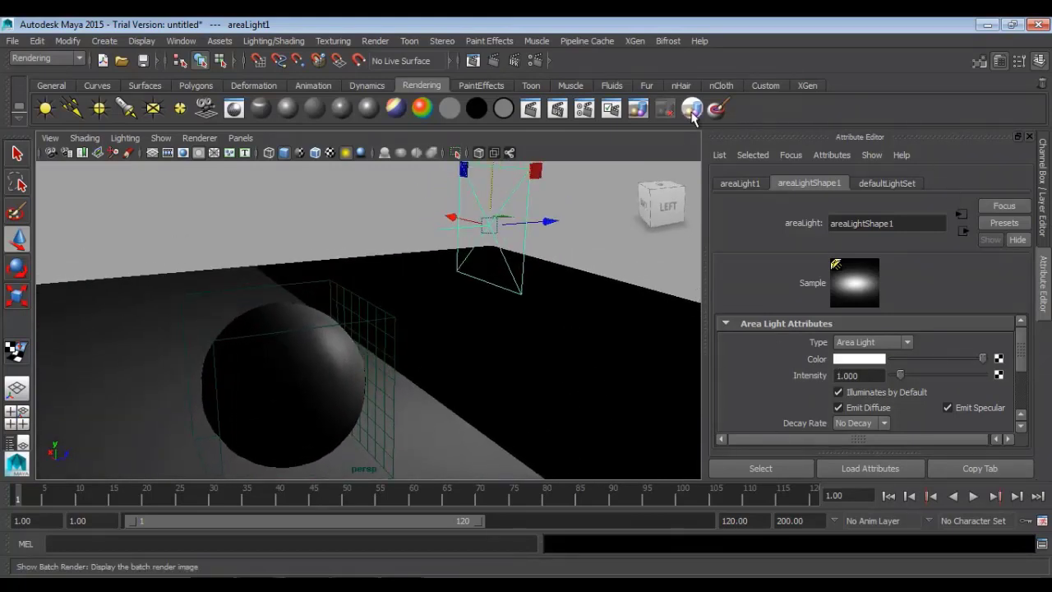
left_click(494, 60)
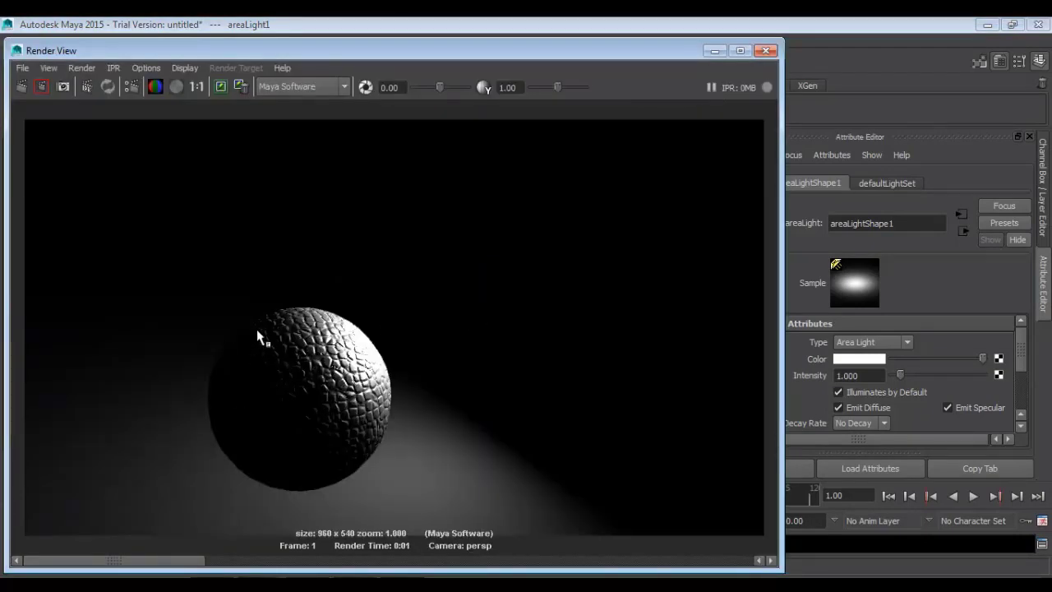
left_click(765, 52)
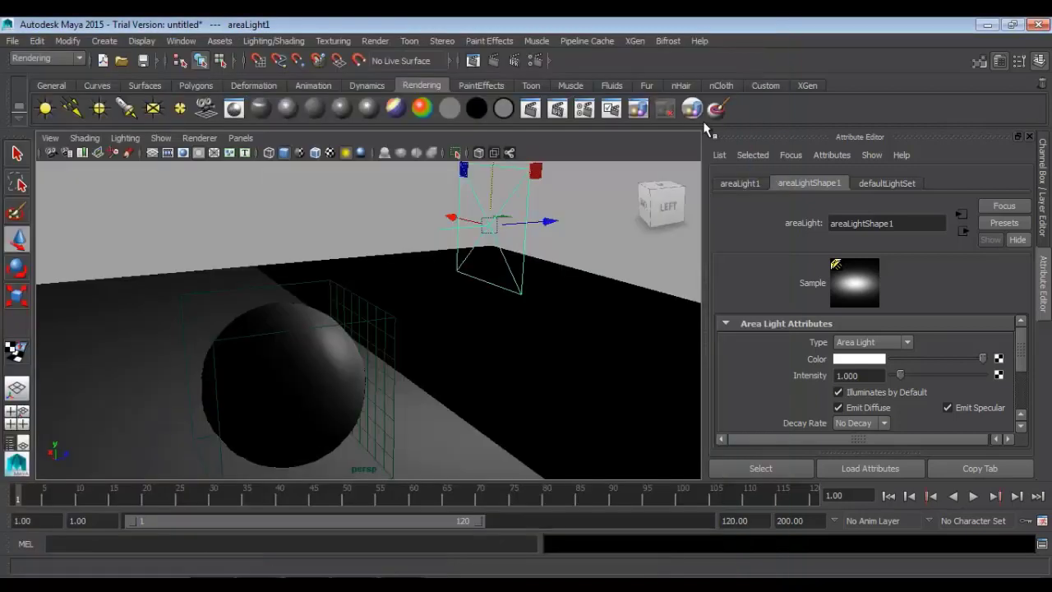
Step: Create a polygon cube beside the sphere and raise it to the area light's height, showing the scene with default shading
scroll(413, 322, "down", 5)
left_click_drag(413, 321, 404, 326, "alt")
right_click_drag(404, 327, 462, 380, "alt")
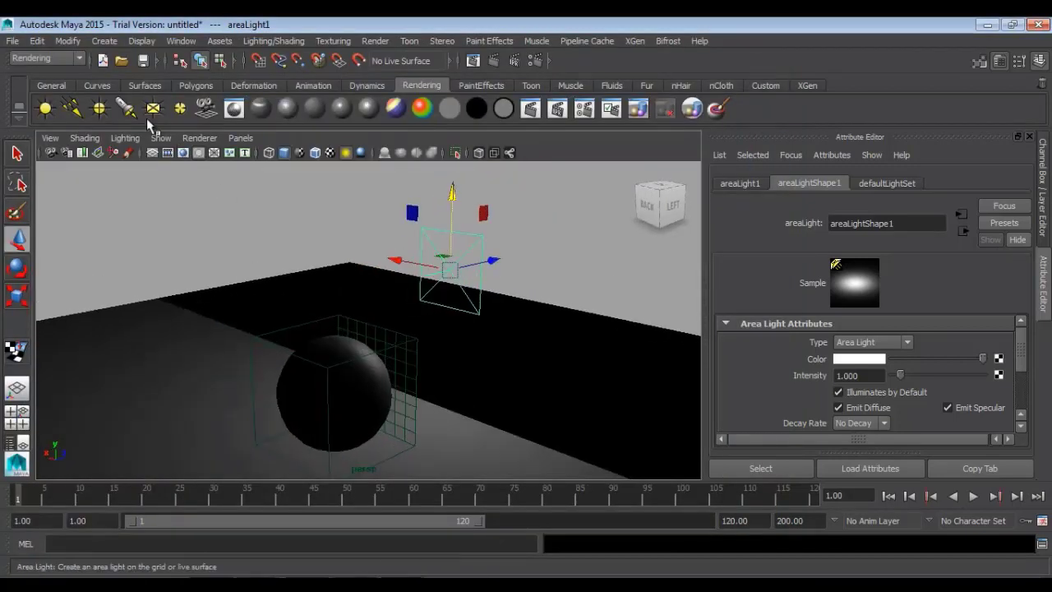
left_click(196, 84)
key("w")
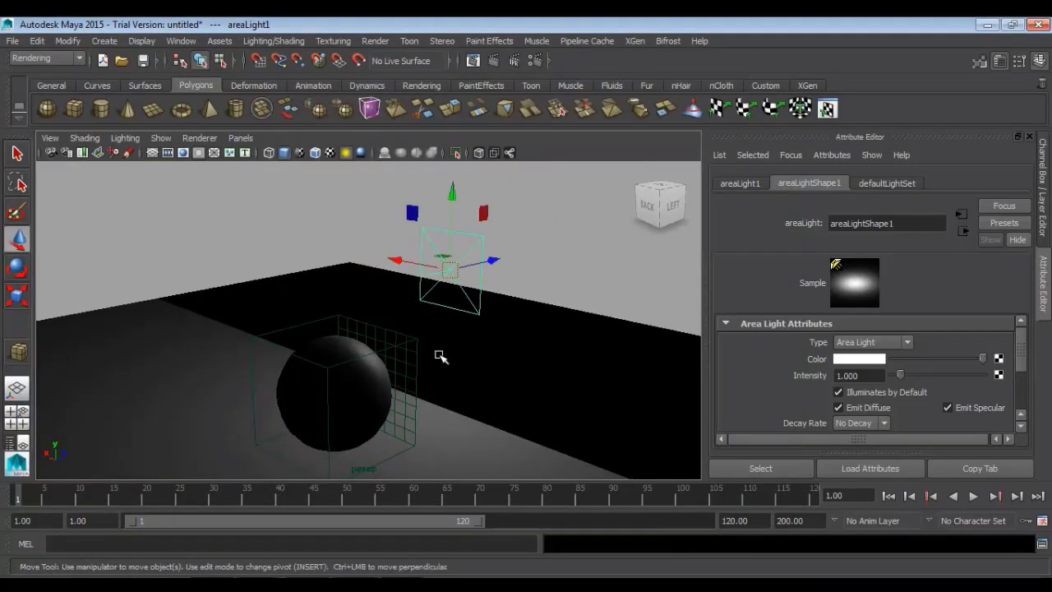
left_click(74, 108)
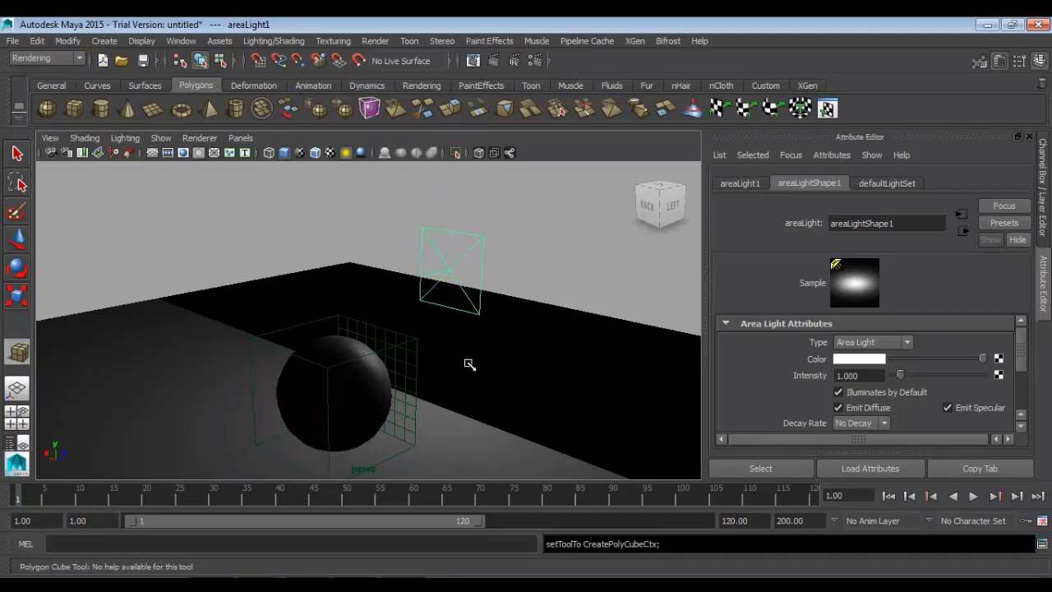
mouse_move(464, 360)
left_mouse_down()
mouse_move(493, 404)
mouse_move(486, 313)
mouse_move(474, 296)
mouse_move(484, 171)
left_mouse_up()
key("5")
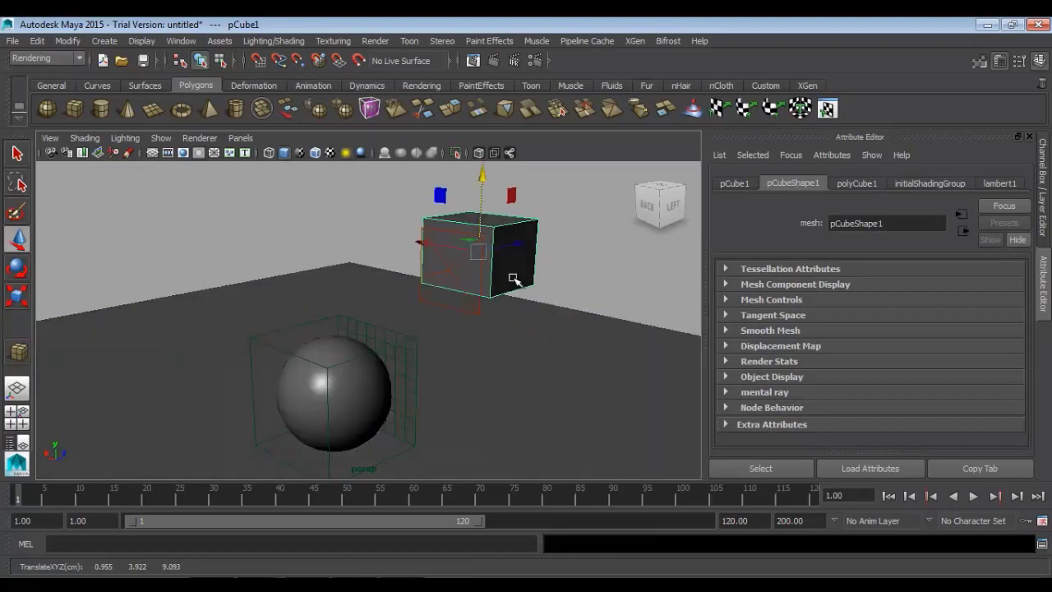
Step: Move the cube directly behind the area light so its front face lines up with the light
left_click_drag(511, 291, 449, 296, "alt")
scroll(450, 295, "up", 3)
middle_click_drag(518, 305, 479, 369, "alt")
left_click_drag(479, 369, 499, 366, "alt")
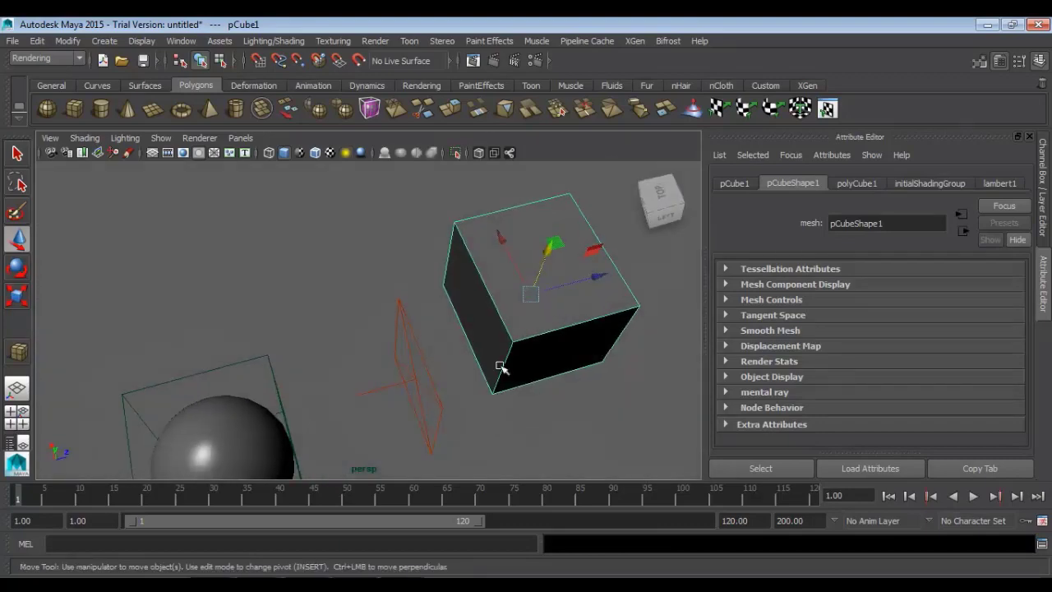
left_click_drag(583, 278, 516, 326)
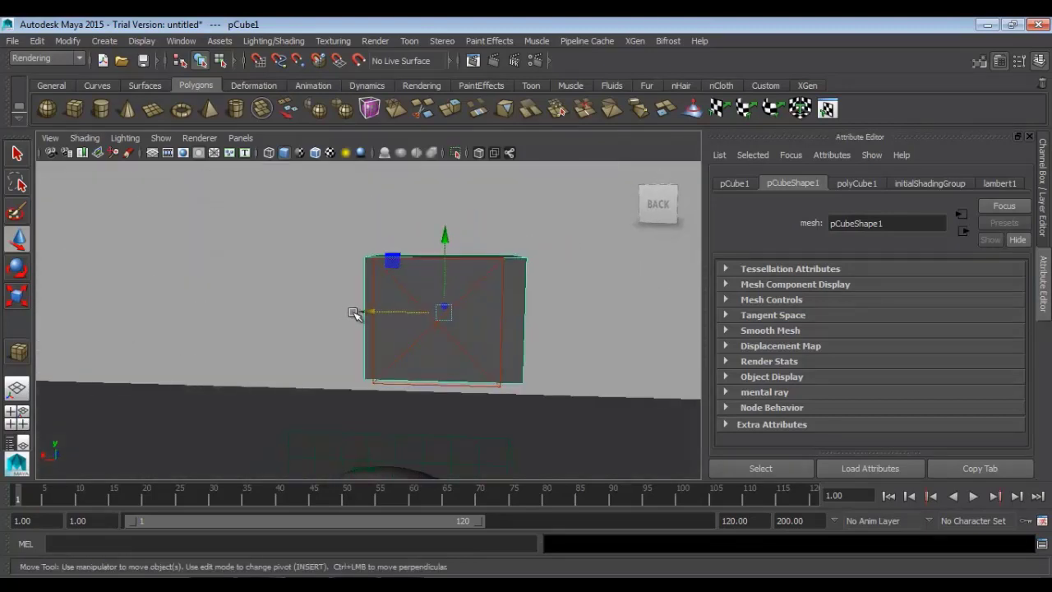
left_click_drag(358, 312, 383, 336)
Step: Scale the cube to about 0.85 in X and 1.106 in Y to match the area light's outline
key("r")
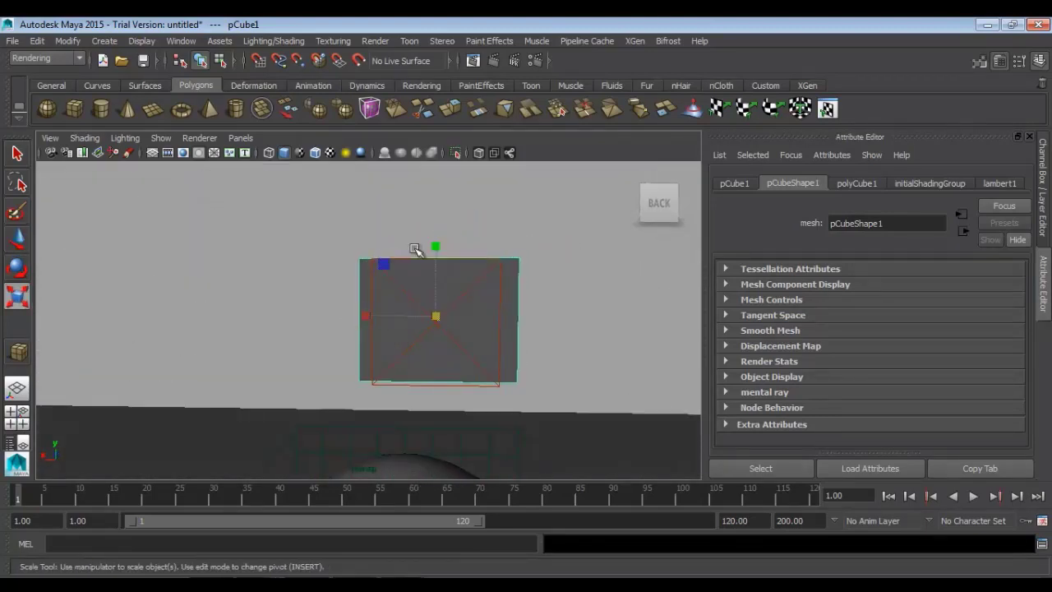
left_click_drag(435, 244, 435, 245)
key("w")
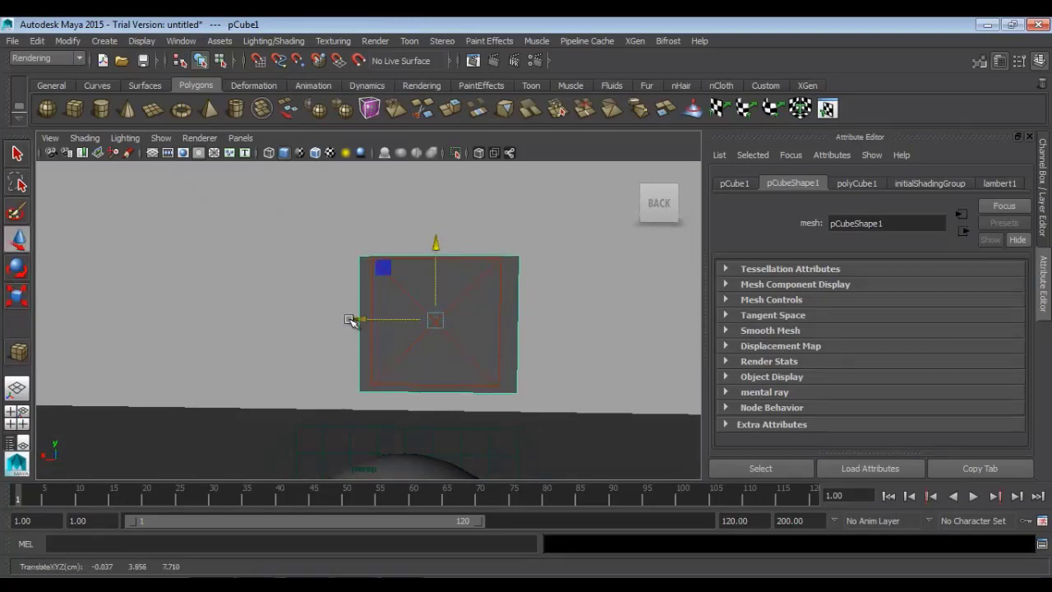
key("r")
left_click_drag(359, 319, 376, 319)
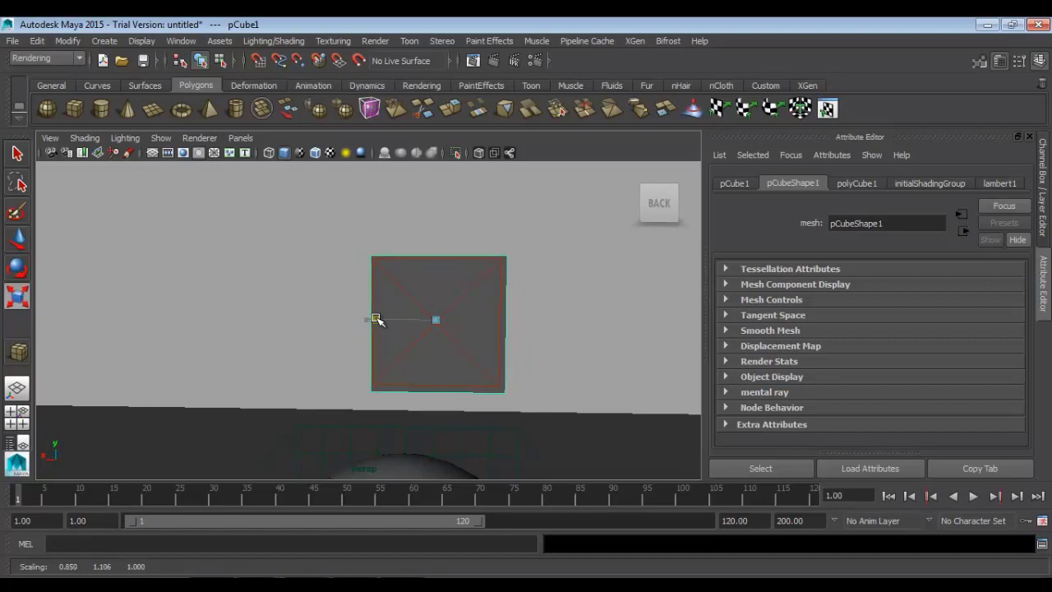
Step: Assign a new Surface Shader with white Out Color to the cube face behind the area light
left_click_drag(454, 336, 483, 353, "alt")
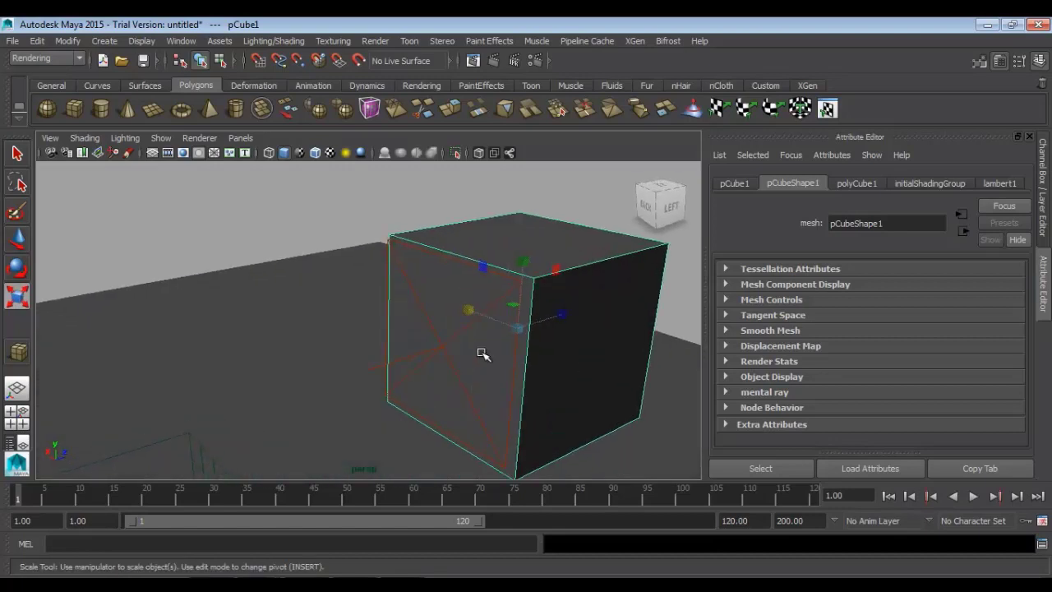
right_click_drag(491, 299, 488, 356)
left_click(490, 357)
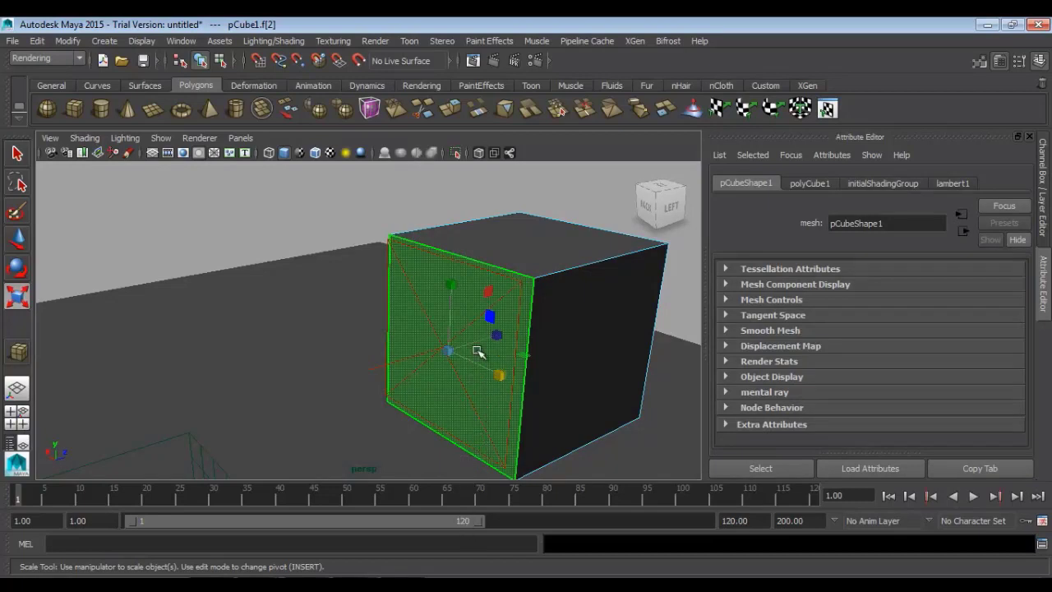
left_click(490, 309)
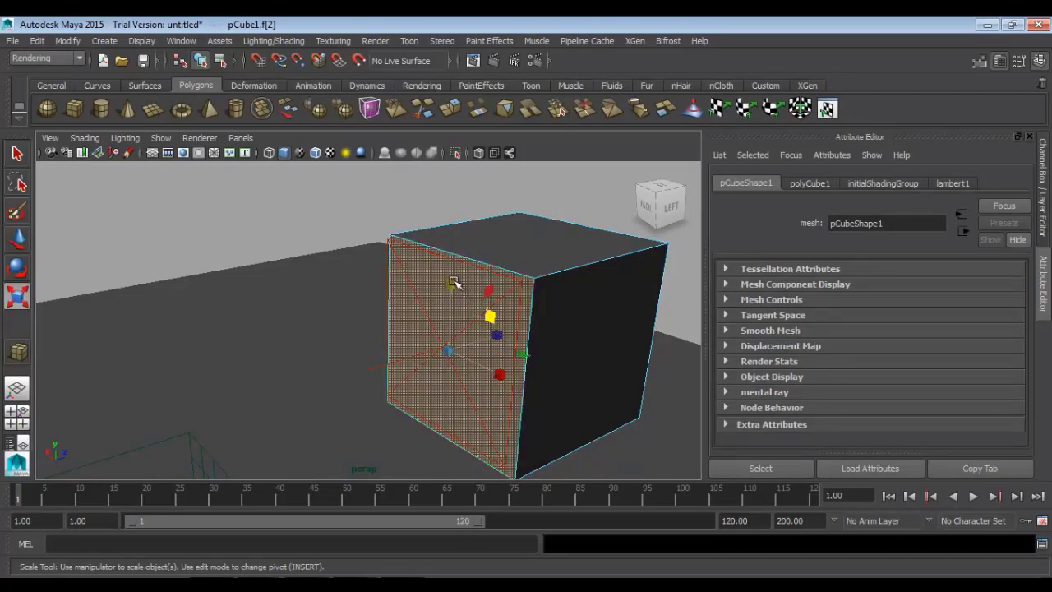
left_click_drag(546, 378, 490, 394, "alt")
right_click_drag(490, 394, 601, 484, "alt")
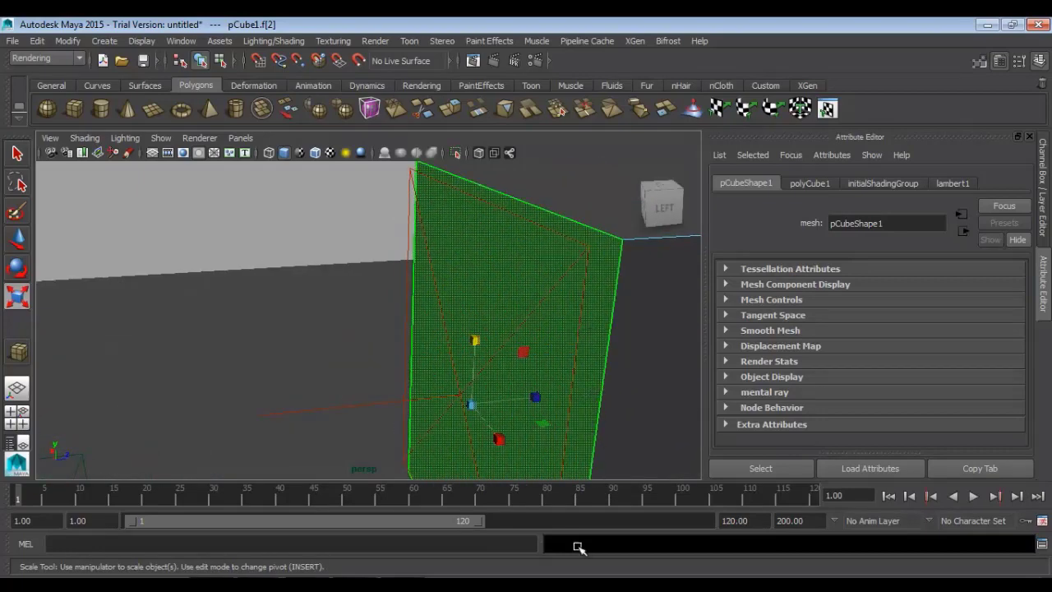
left_click(564, 539)
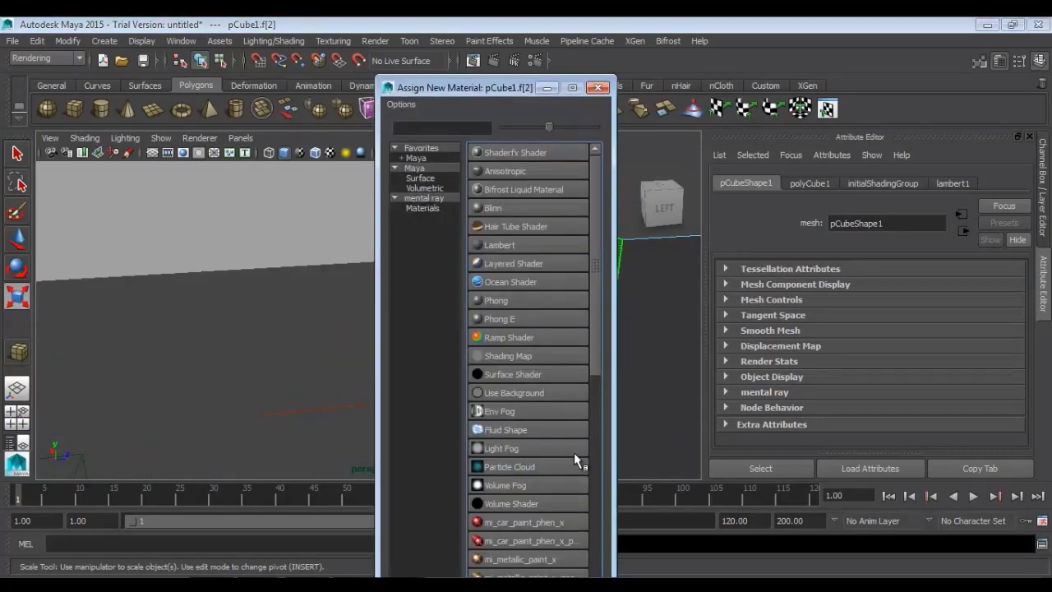
left_click(513, 374)
left_click_drag(892, 358, 982, 358)
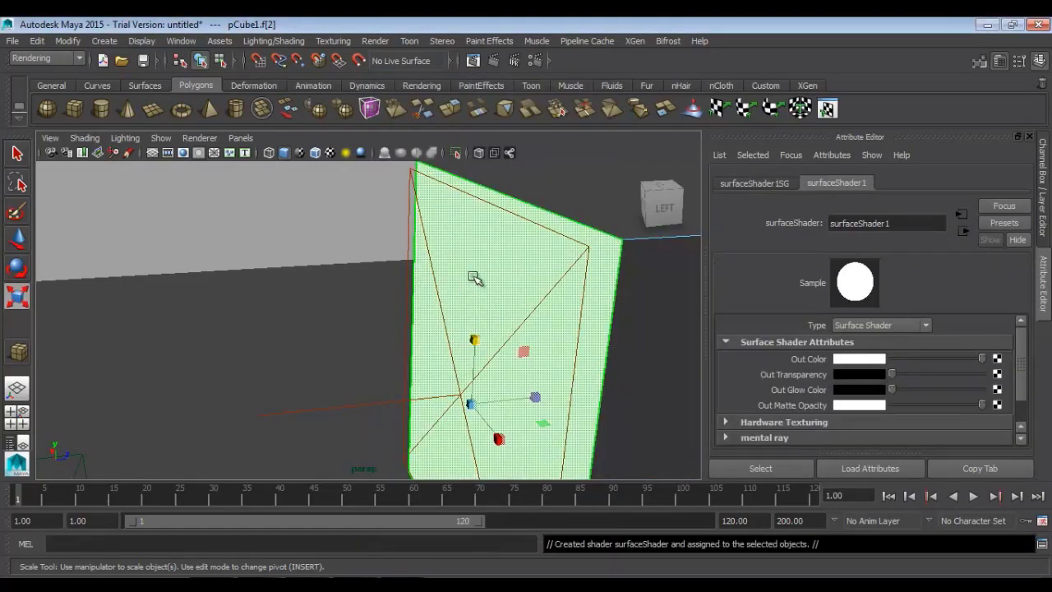
Step: Render the scene with the sphere and white cube face in view, and delete the cube after closing the render
right_click_drag(521, 199, 398, 266, "alt")
left_click(246, 238)
left_click_drag(296, 338, 418, 318, "alt")
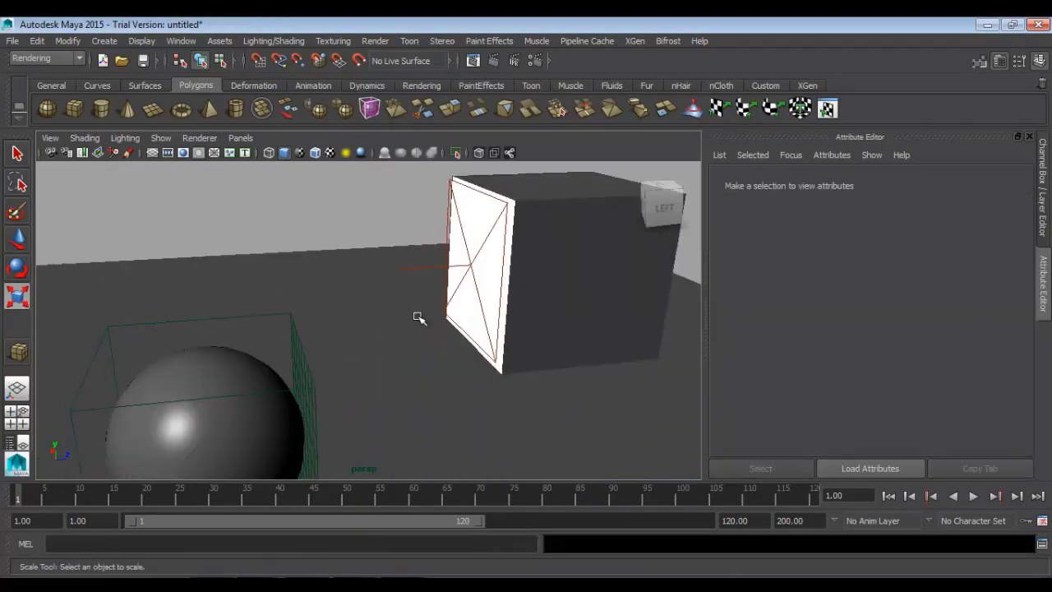
right_click_drag(418, 318, 359, 317, "alt")
middle_click_drag(360, 317, 394, 293, "alt")
left_click_drag(400, 359, 406, 340, "alt")
middle_click_drag(406, 342, 408, 318, "alt")
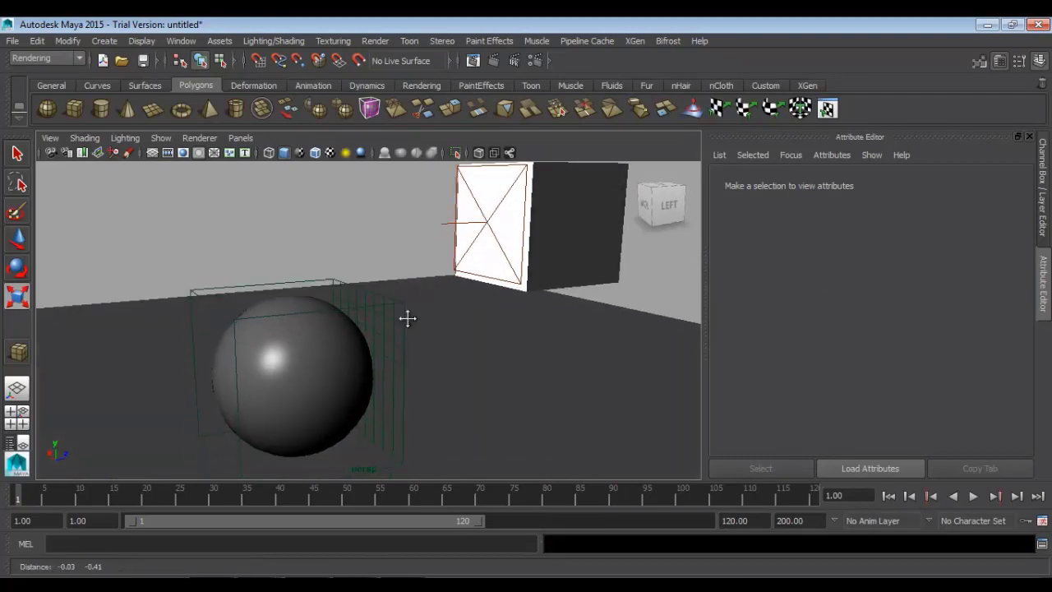
left_click(473, 60)
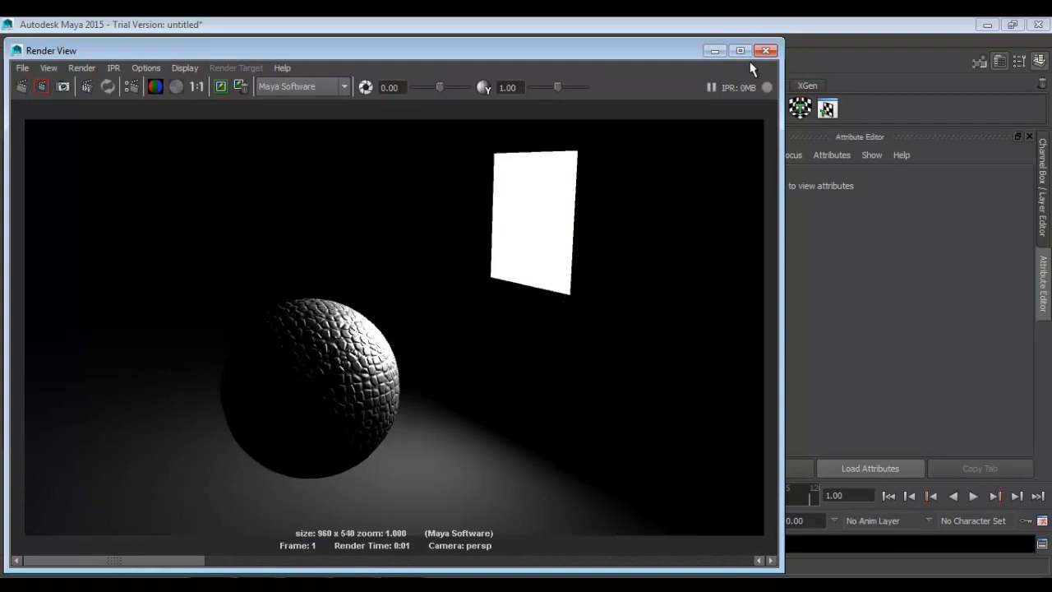
left_click(767, 49)
left_click(556, 253)
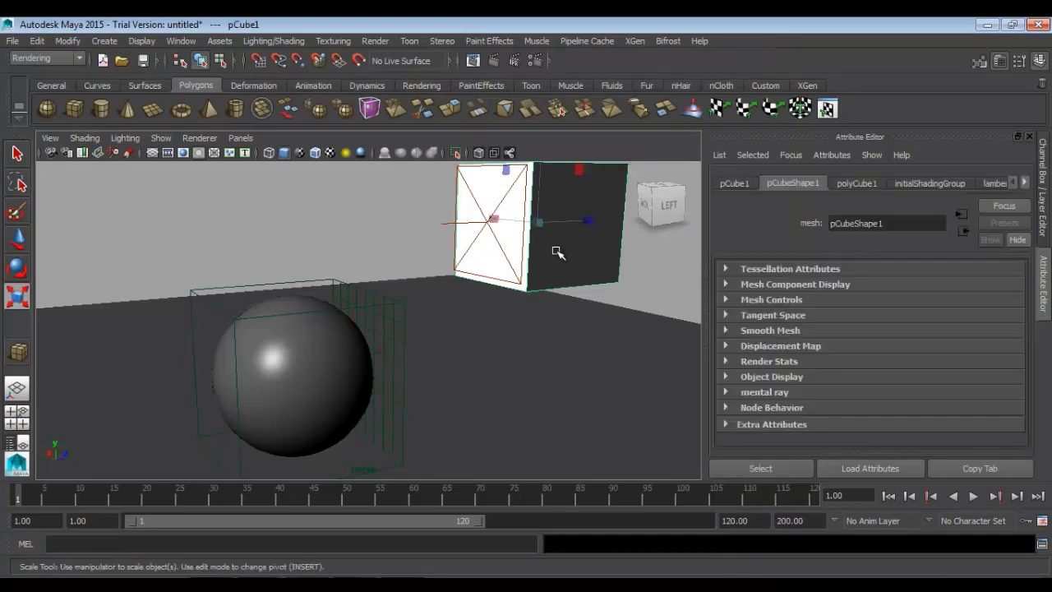
key("Delete")
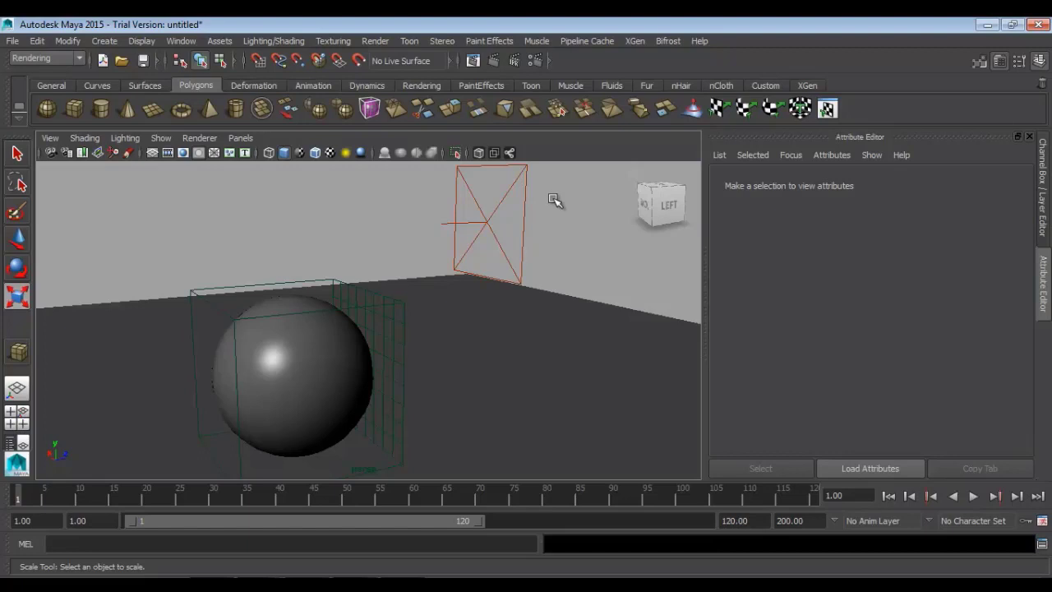
Step: Scale the area light up uniformly to well above the sphere's size and re-render the scene
left_click(475, 224)
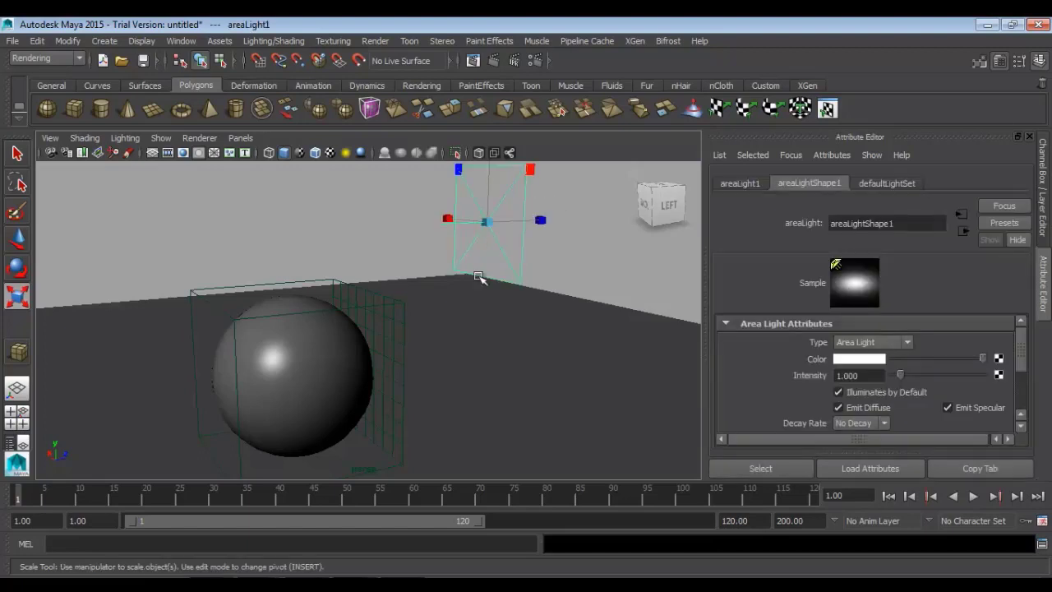
scroll(479, 277, "down", 5)
left_click_drag(418, 277, 535, 289)
key("w")
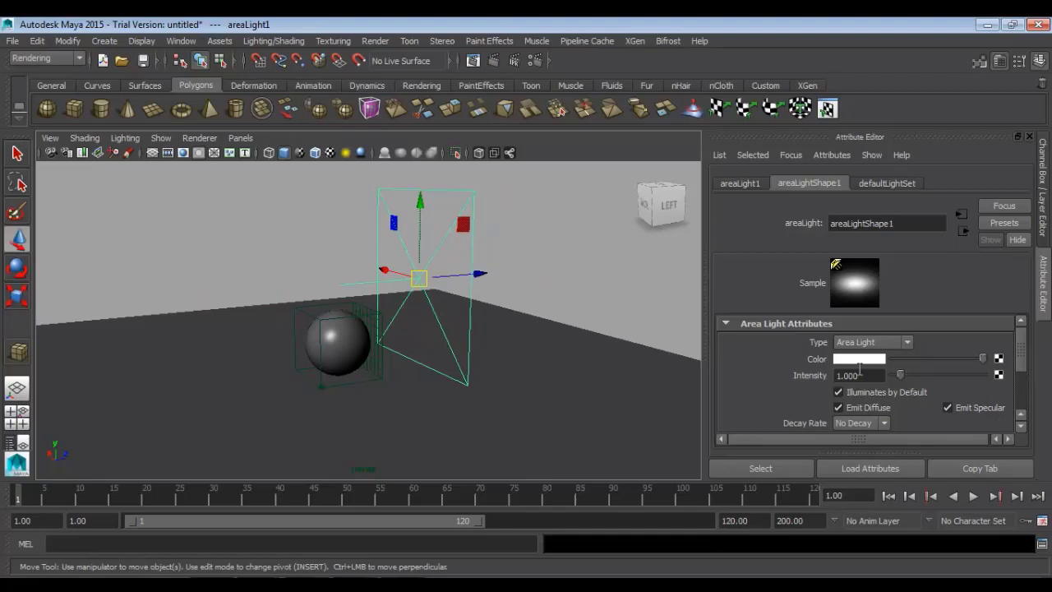
middle_click_drag(444, 349, 460, 347, "alt")
right_click_drag(460, 347, 512, 421, "alt")
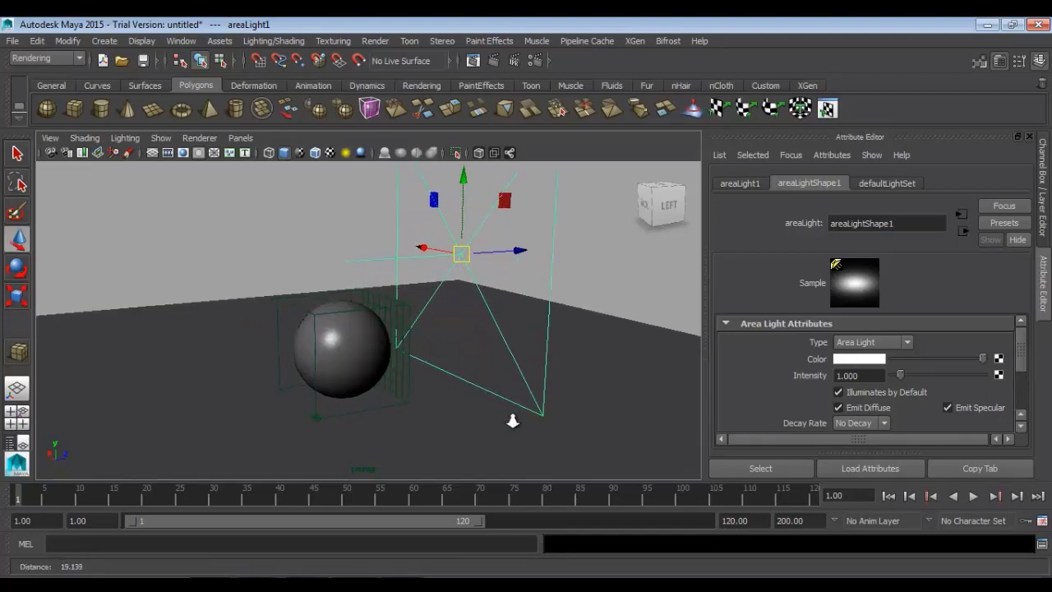
left_click(473, 60)
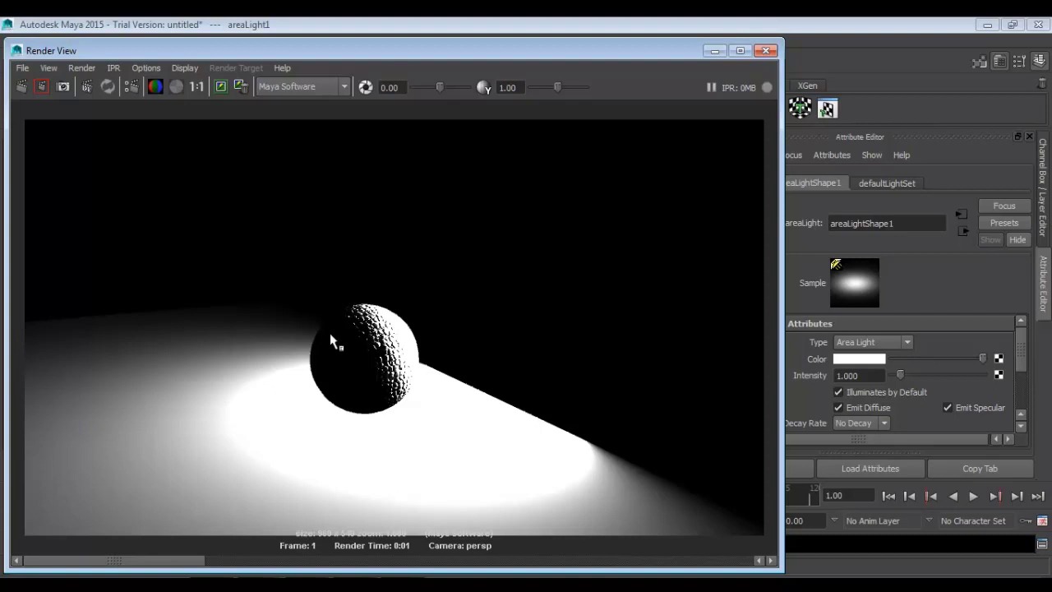
Step: Scale the area light uniformly down to a tiny size and render the scene to compare the illumination
left_click(765, 51)
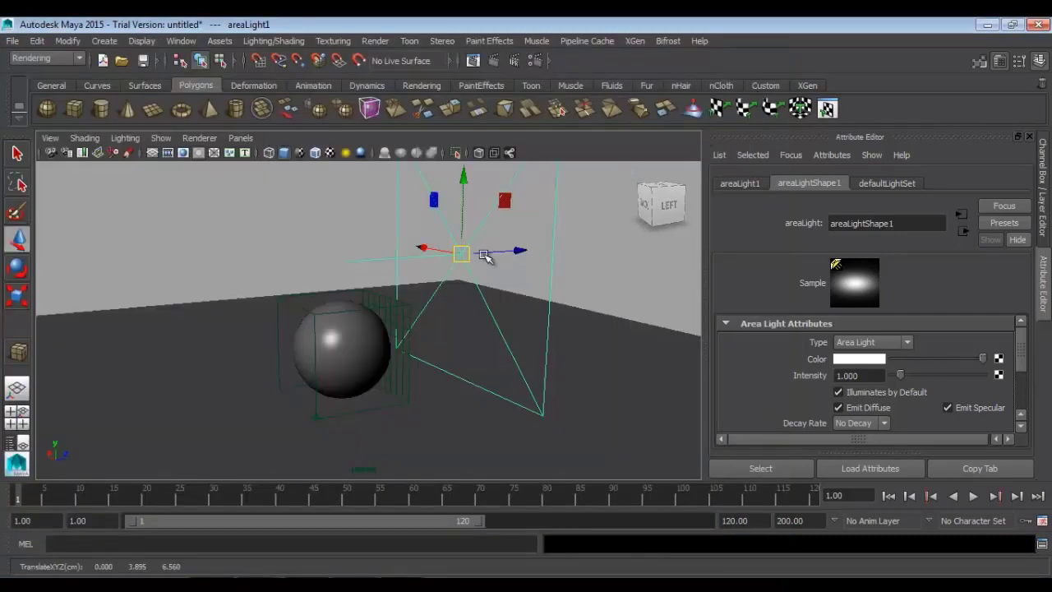
key("r")
left_click_drag(465, 257, 302, 263)
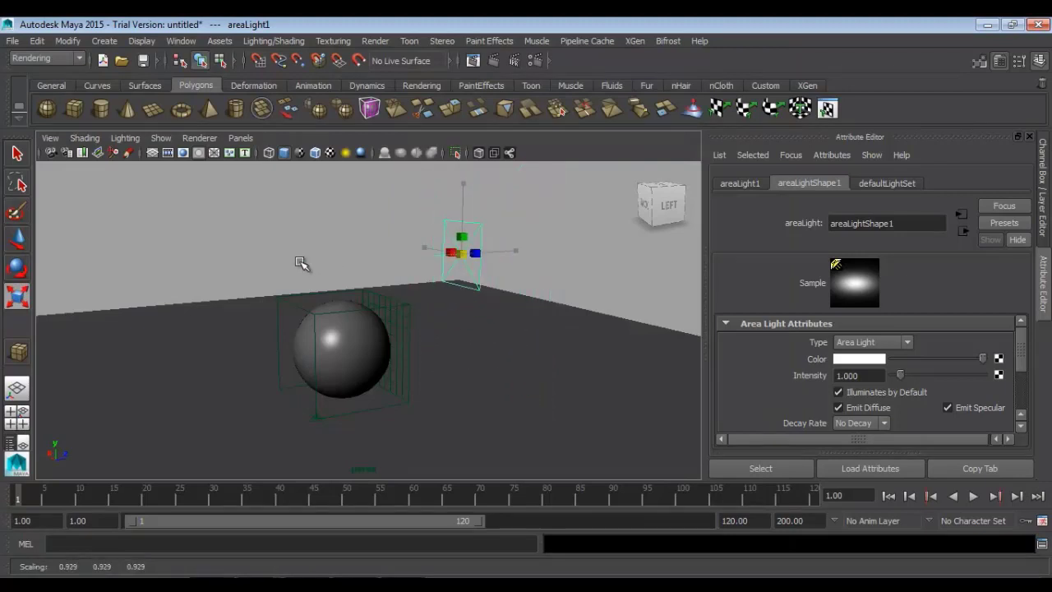
left_click_drag(465, 257, 429, 256)
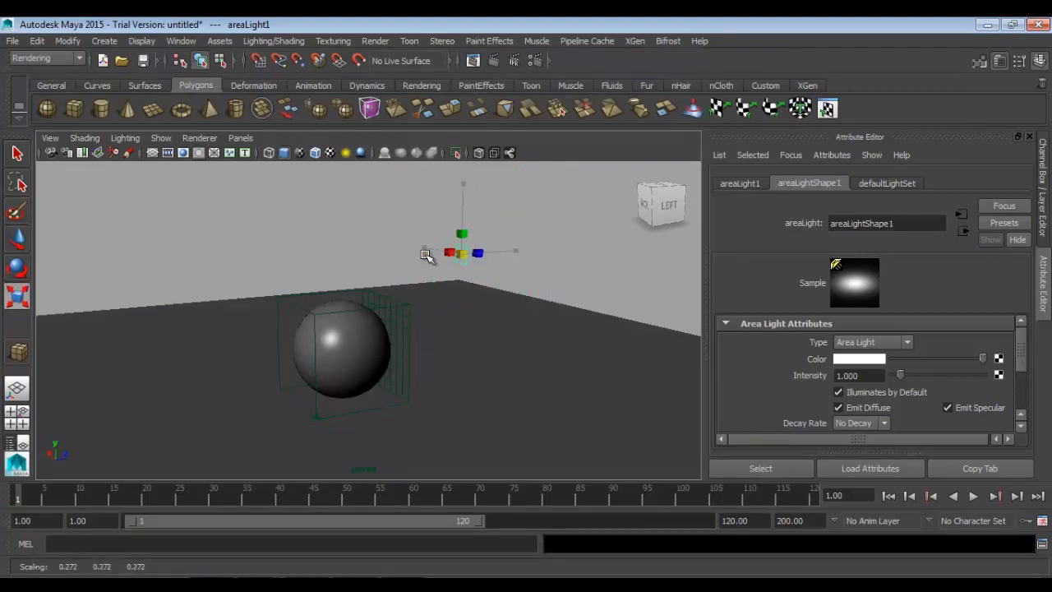
key("w")
left_click(491, 61)
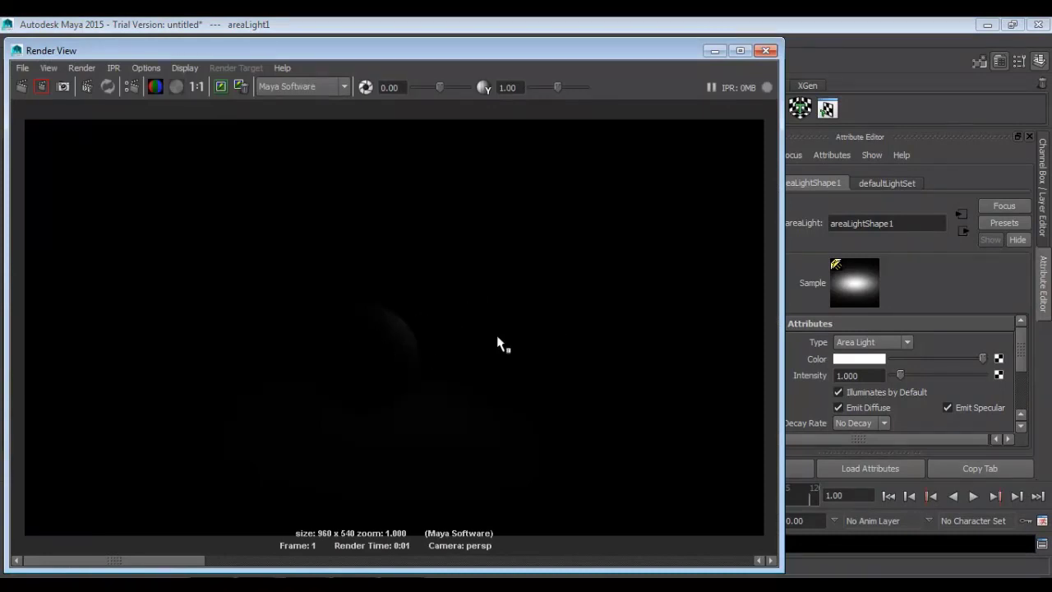
left_click(765, 52)
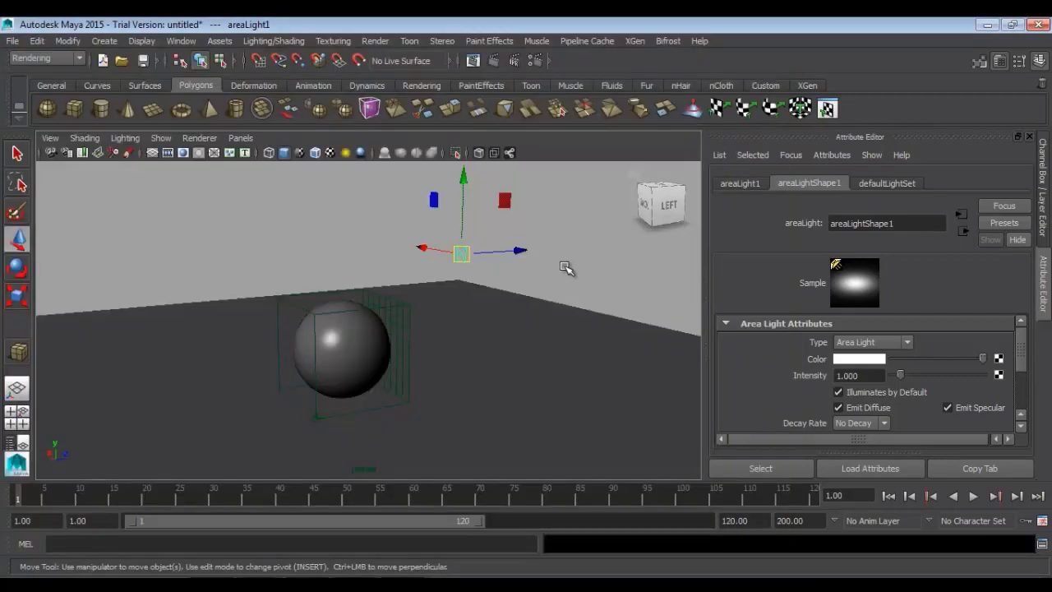
Step: Scale the area light back up uniformly, and delete it from the scene
key("r")
left_click_drag(465, 254, 528, 261)
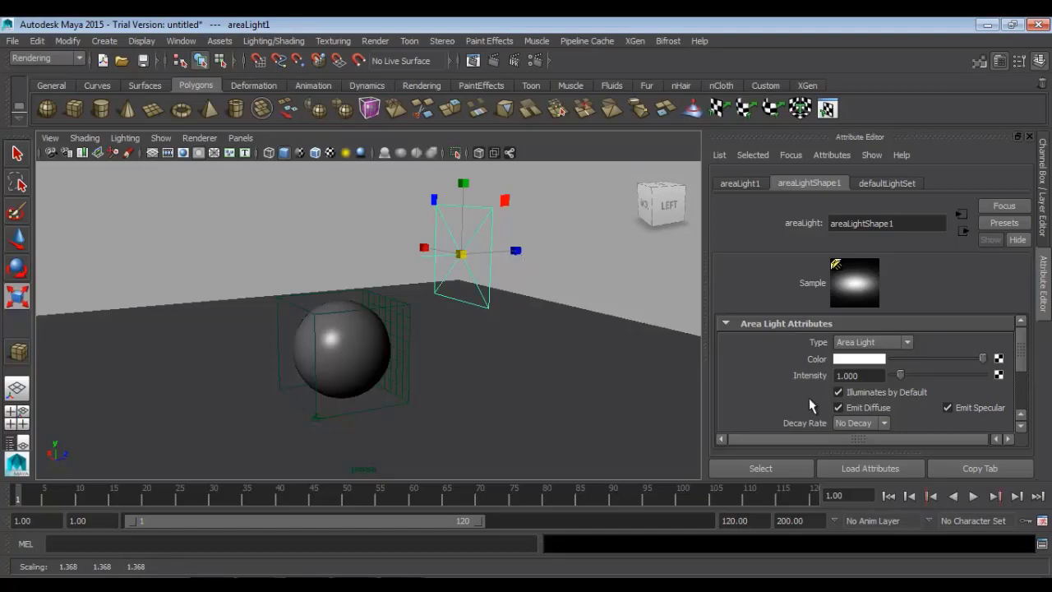
middle_click_drag(510, 353, 505, 372, "alt")
key("Delete")
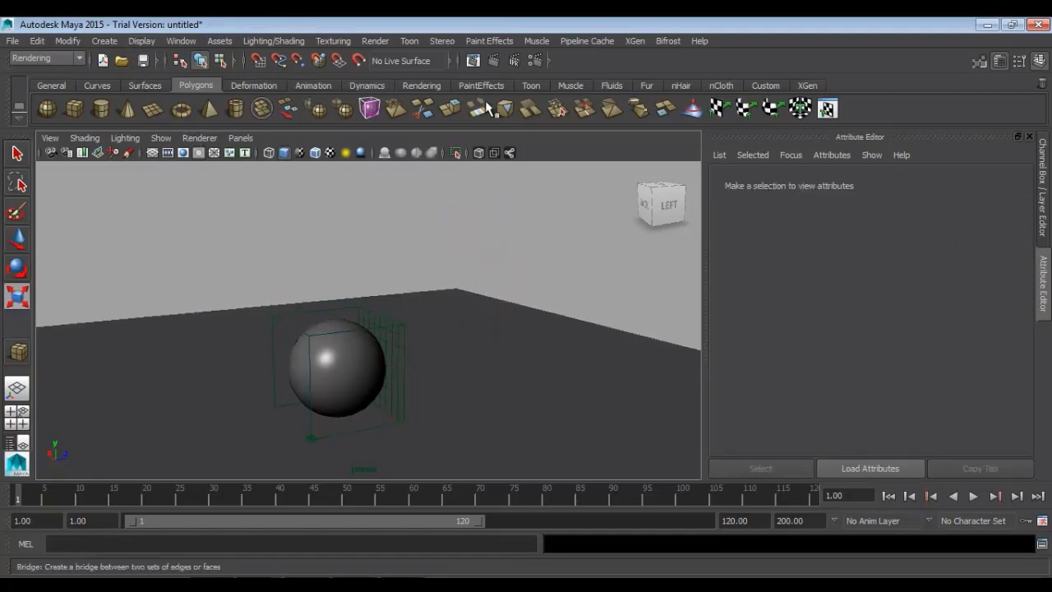
Step: Create a volume light and move it directly above the sphere, at about 3.4 in Y and 2.8 in Z, with scene lighting displayed
left_click(419, 86)
left_click(180, 108)
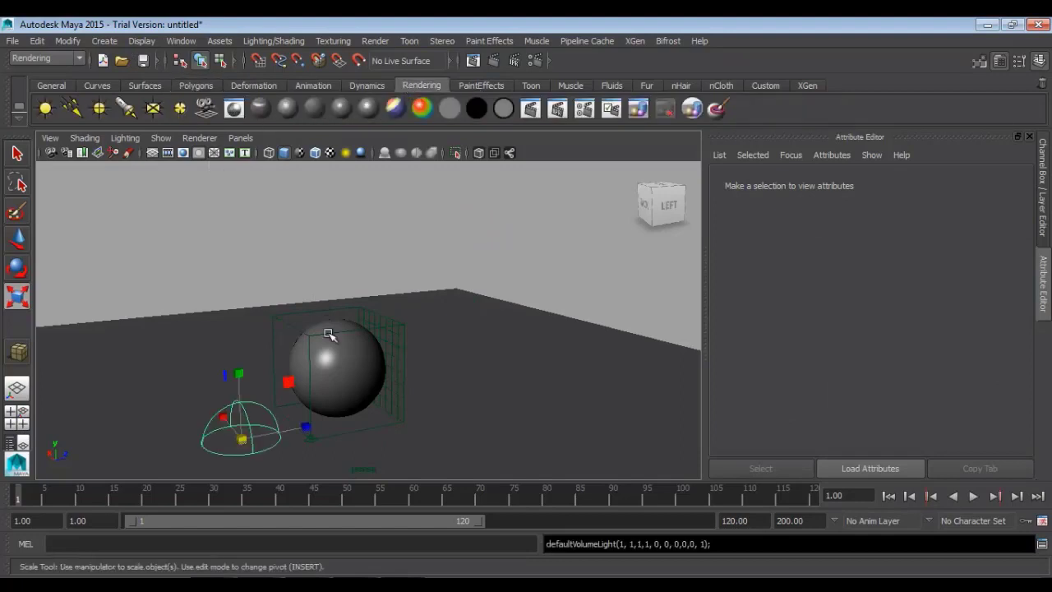
key("7")
key("e")
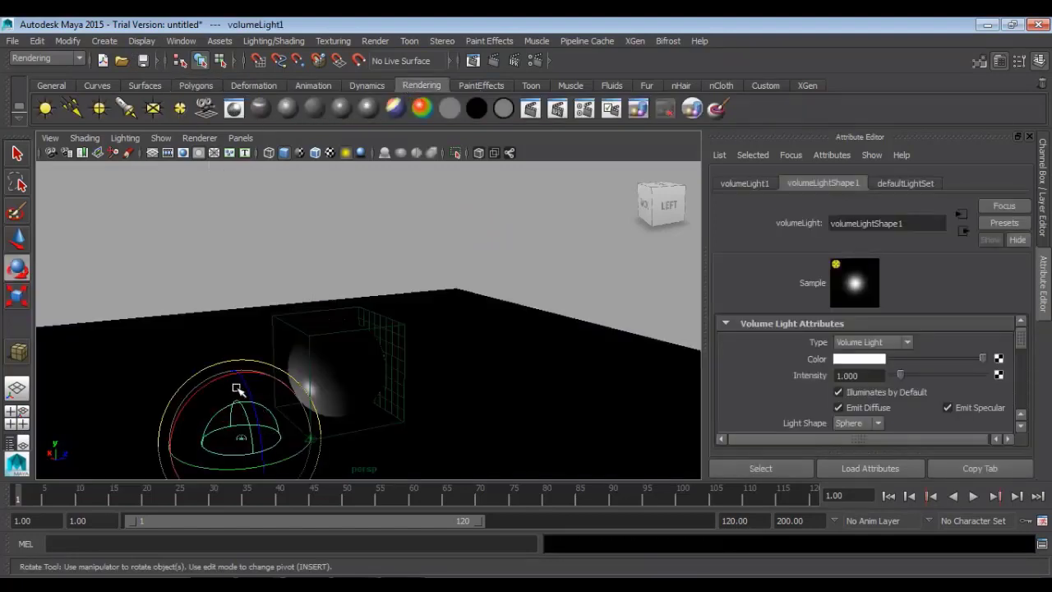
key("w")
left_click_drag(241, 383, 399, 299)
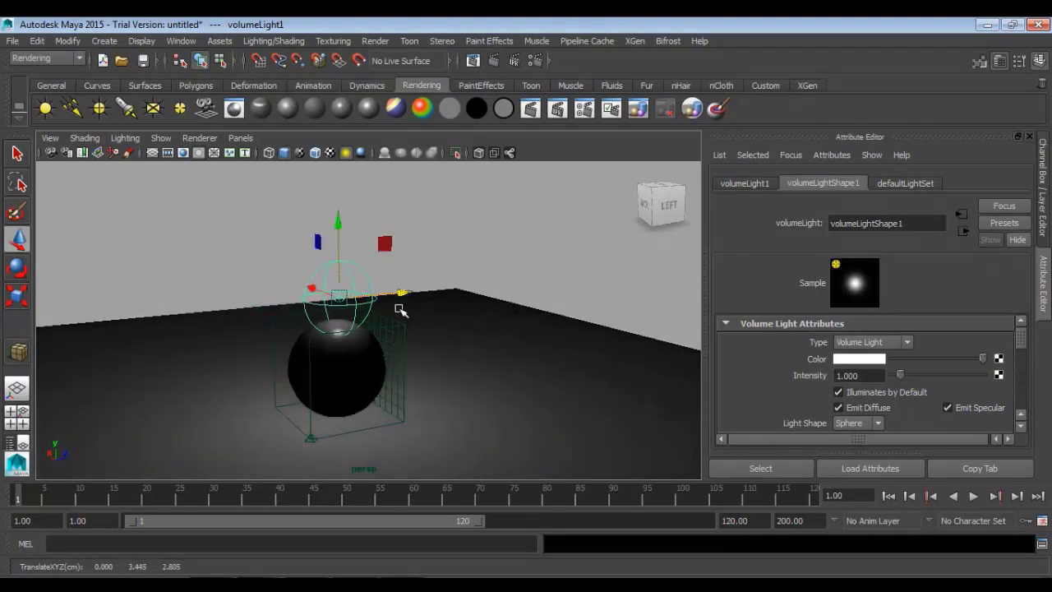
Step: Scale the volume light uniformly to about 3.8 and raise it to about 5.7 in Y above the sphere
key("t")
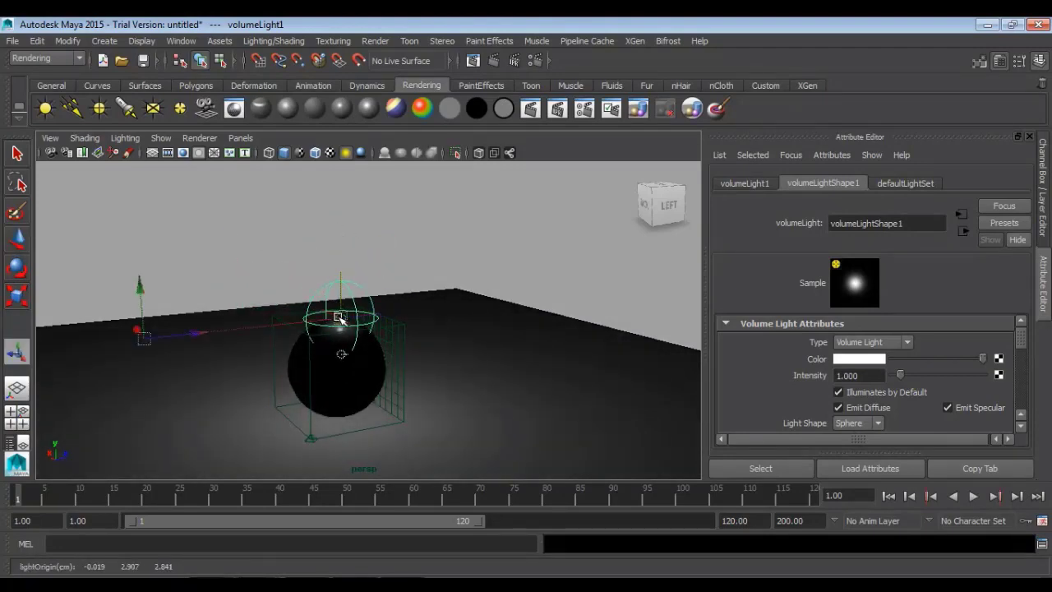
left_click_drag(340, 317, 499, 322)
key("ctrl+z")
key("r")
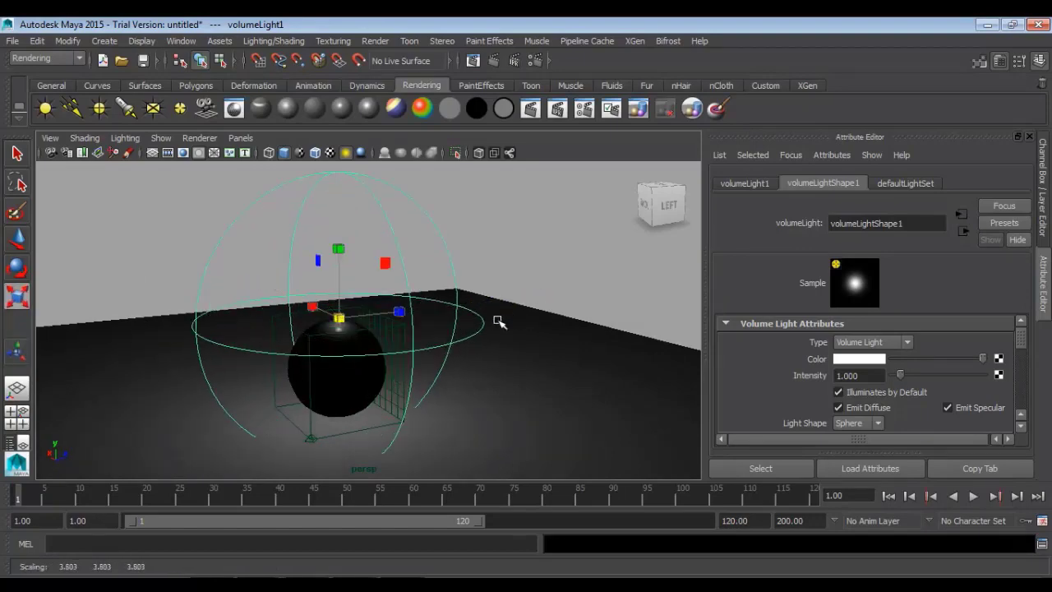
key("w")
left_click_drag(341, 241, 346, 132)
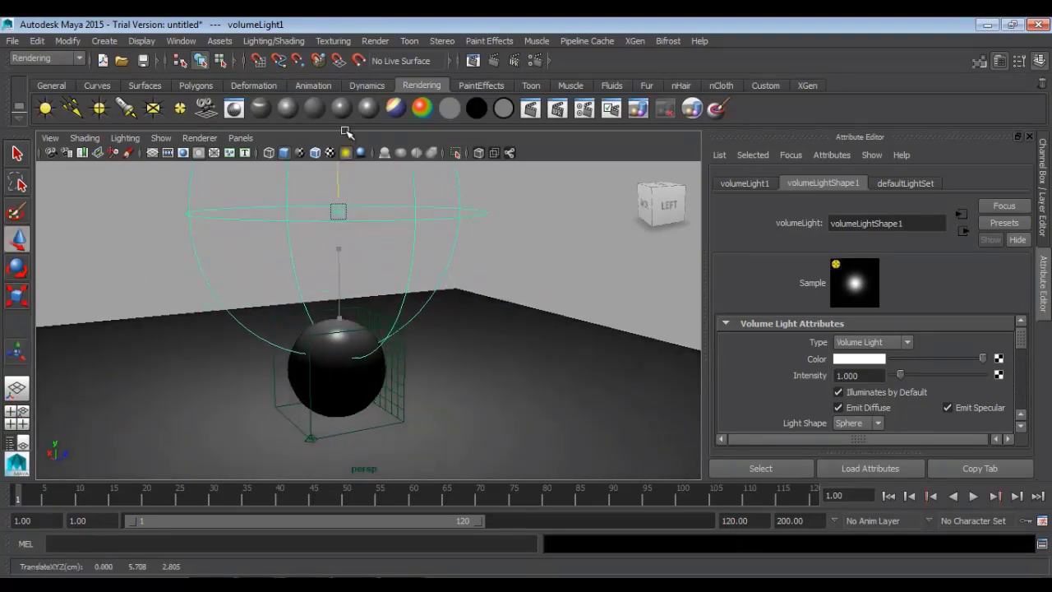
Step: Render the sphere lit by the volume light, close the render, and delete the light
left_click(493, 60)
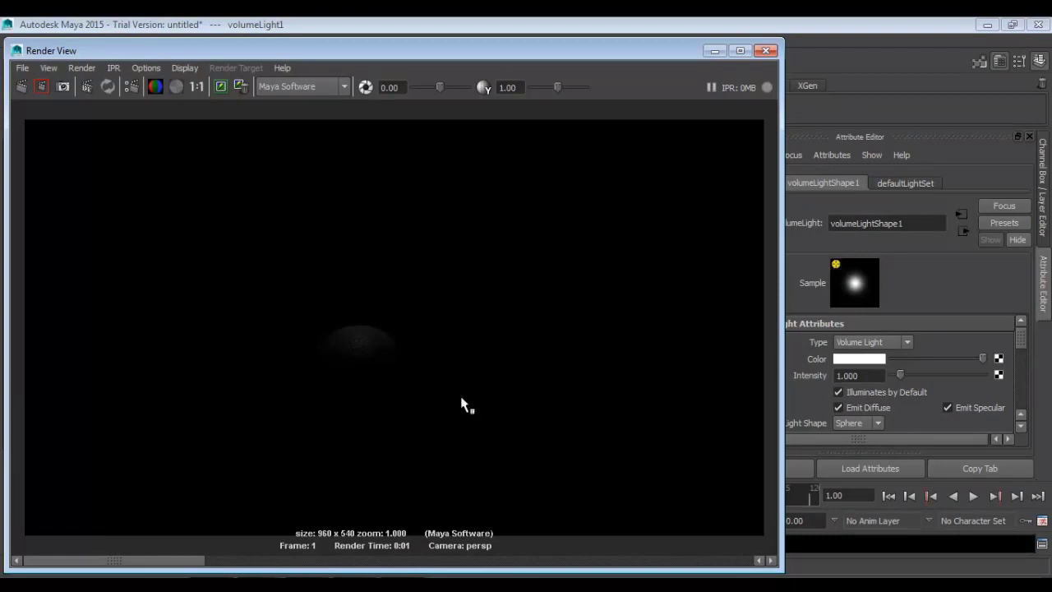
left_click(766, 51)
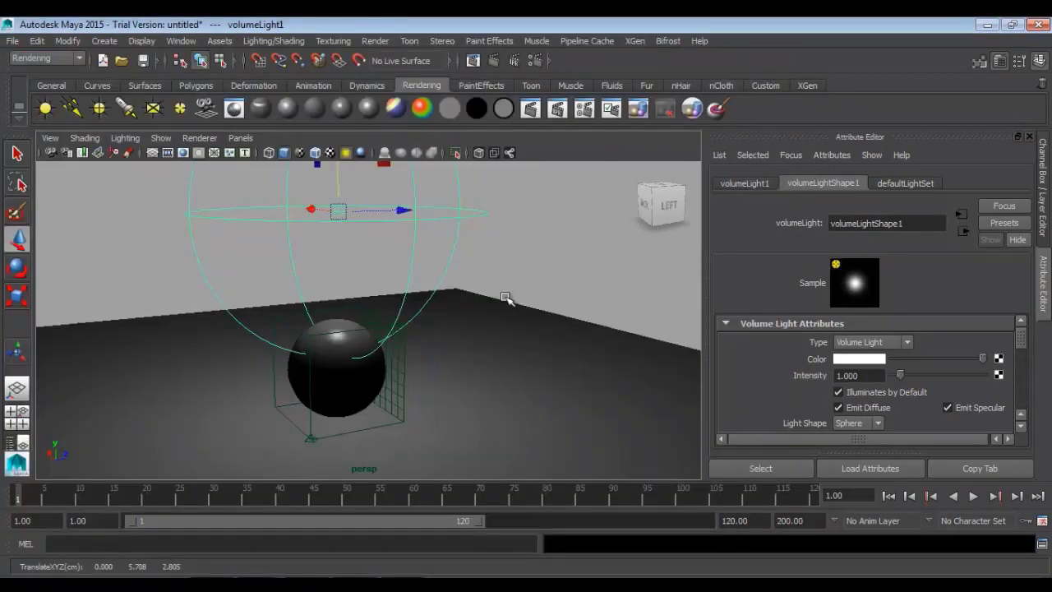
key("Delete")
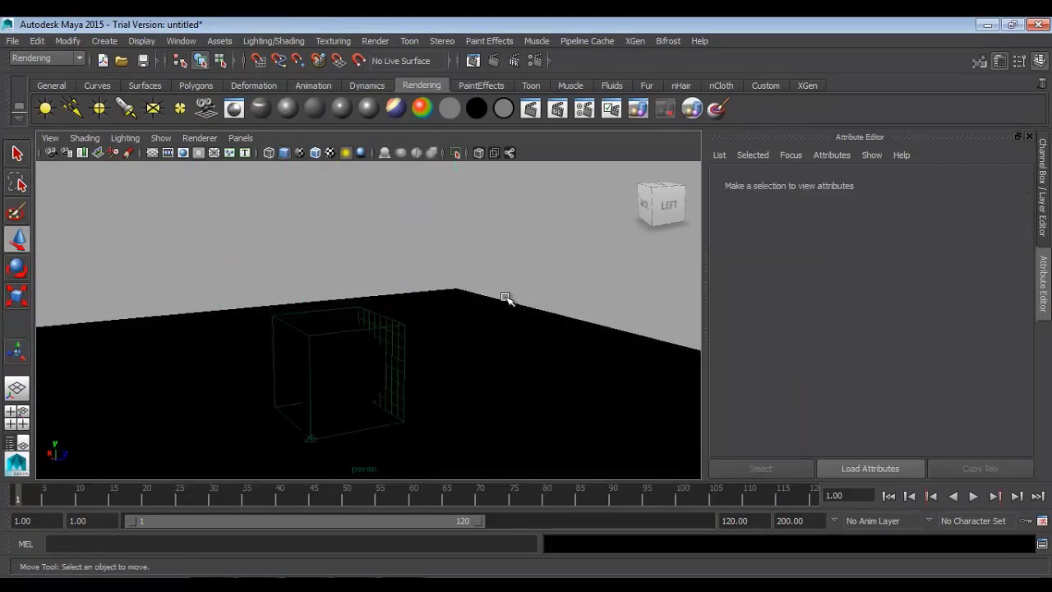
Step: Create a point light and position it high above the plane, off to one side of the sphere at about 6.6 in Z
left_click_drag(504, 299, 413, 351, "alt")
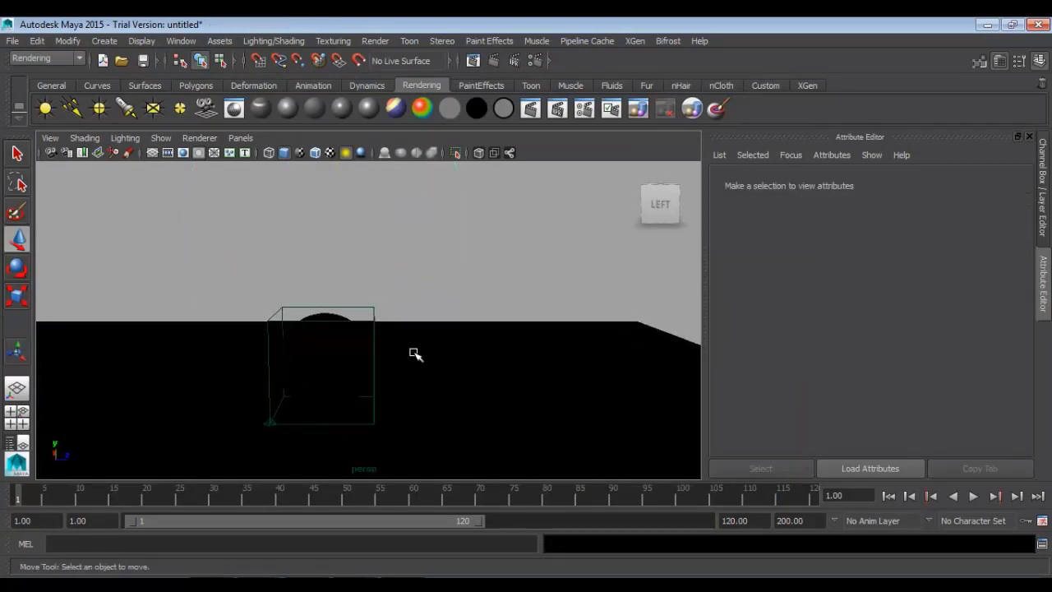
left_click(100, 108)
left_click_drag(217, 340, 217, 115)
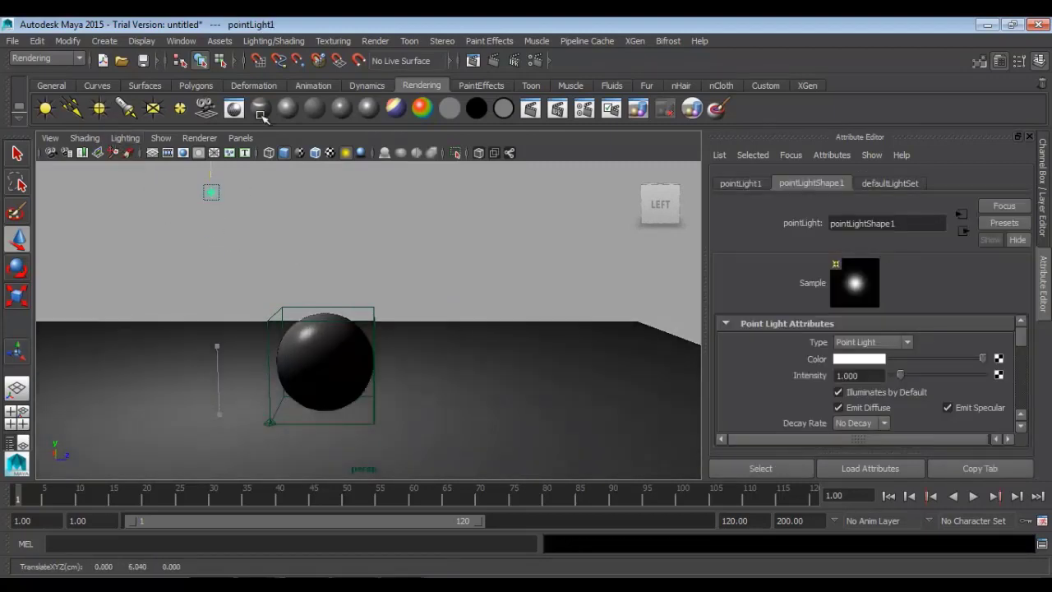
left_click_drag(285, 190, 531, 201)
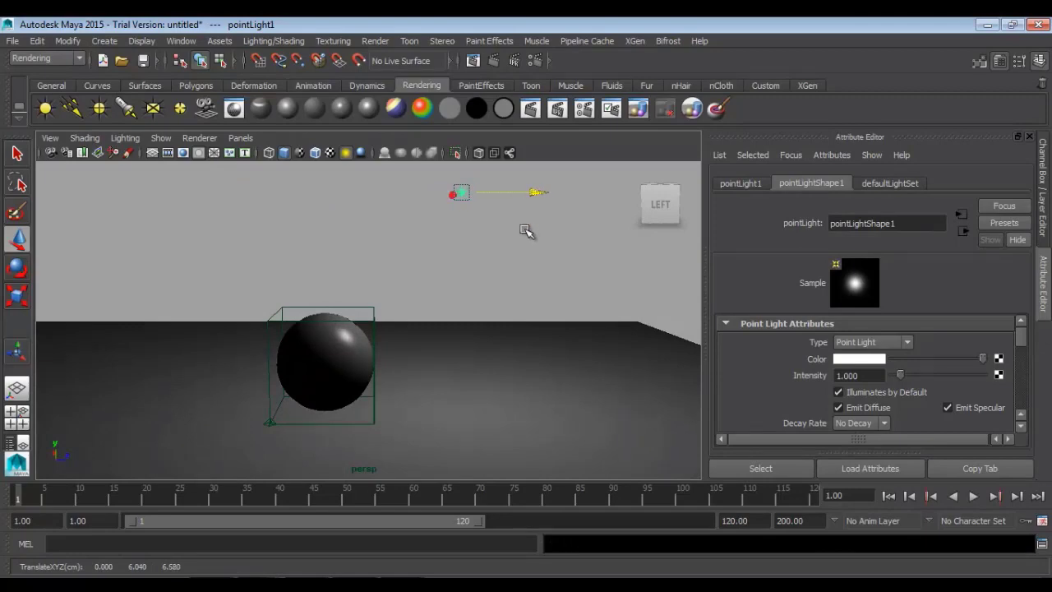
middle_click_drag(525, 230, 516, 252, "alt")
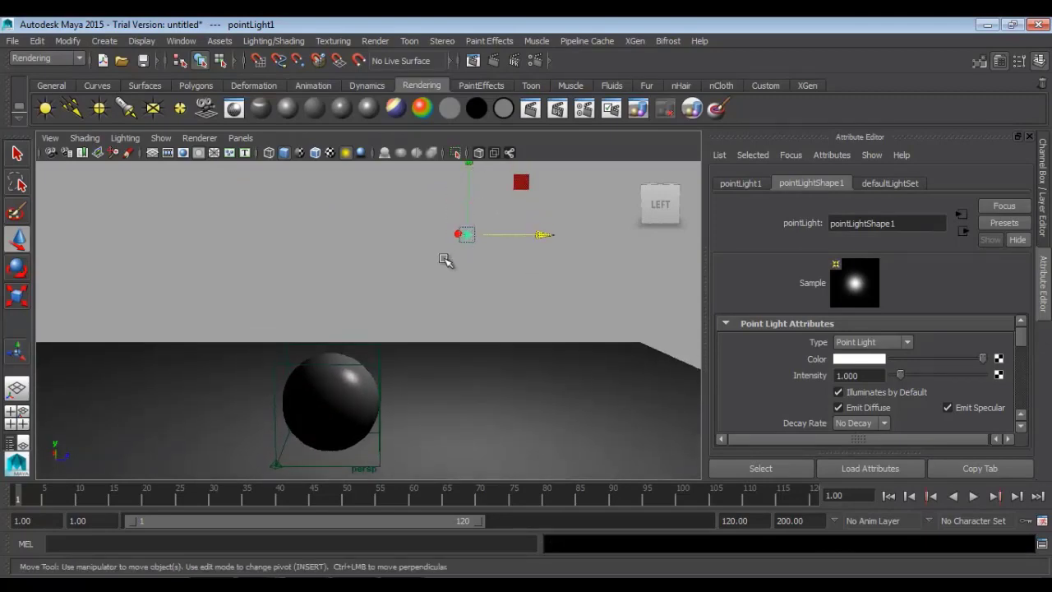
left_click_drag(467, 181, 478, 130)
middle_click_drag(452, 305, 460, 282, "alt")
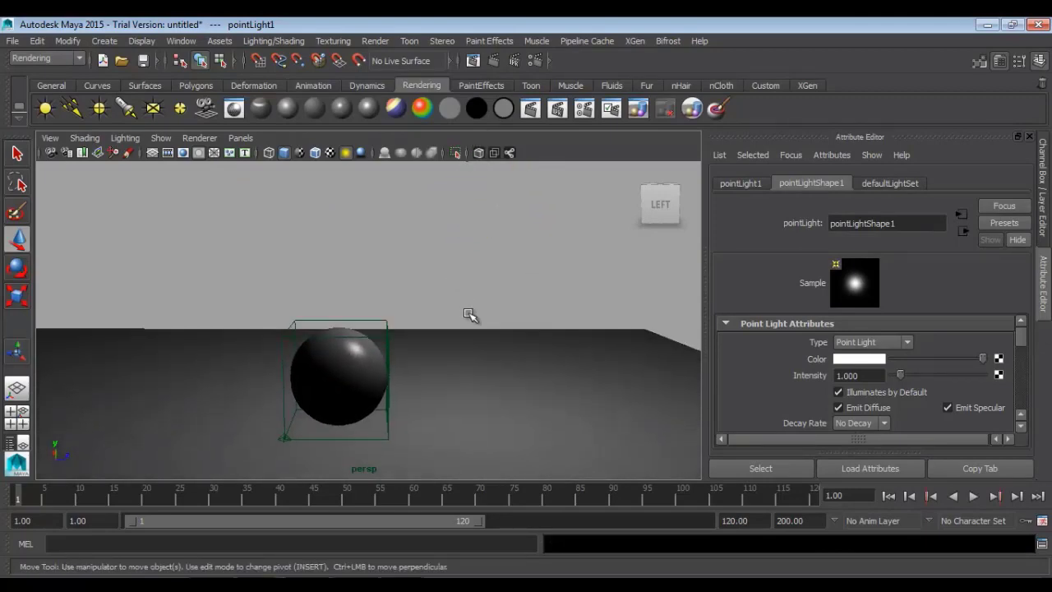
left_click_drag(469, 315, 474, 300, "alt")
right_click_drag(486, 324, 499, 359, "alt")
middle_click_drag(500, 359, 507, 346, "alt")
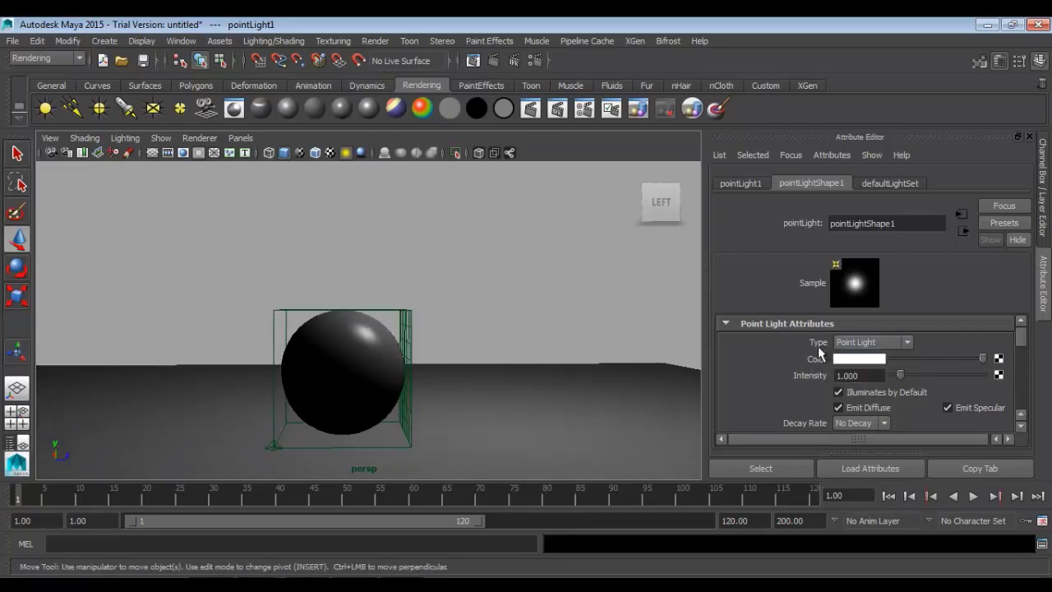
right_click_drag(605, 359, 533, 378, "alt")
Step: Try changing the point light's type to Spot Light, undo the change, and review the available light types
left_click(904, 344)
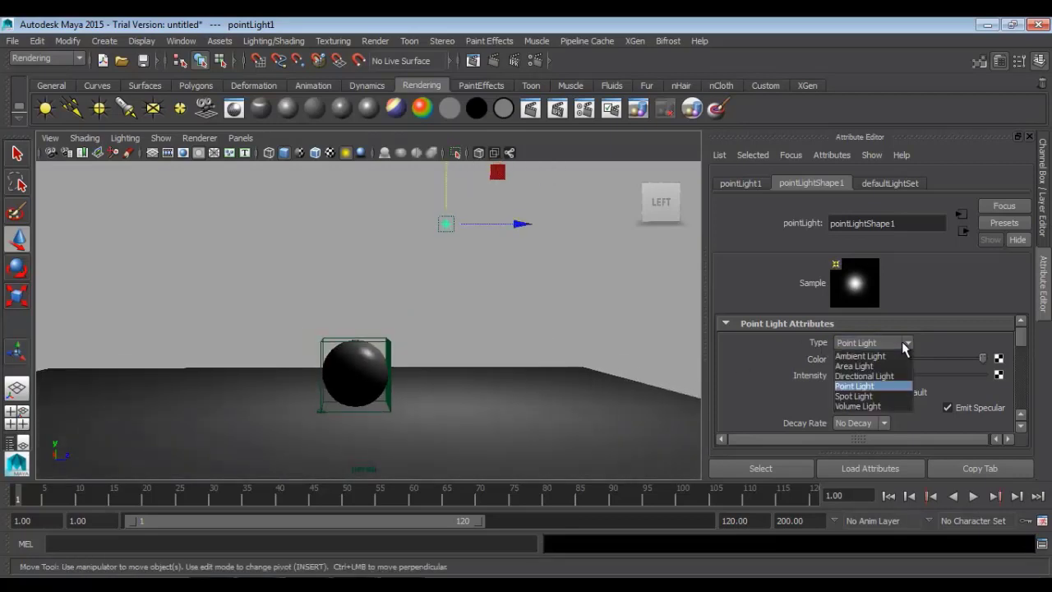
left_click(854, 396)
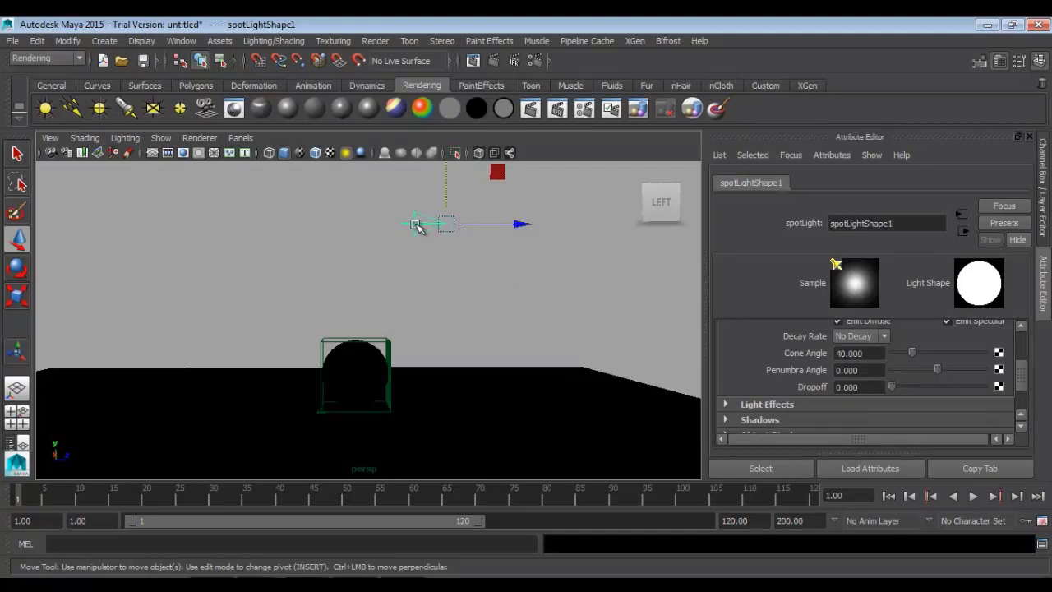
key("ctrl+z")
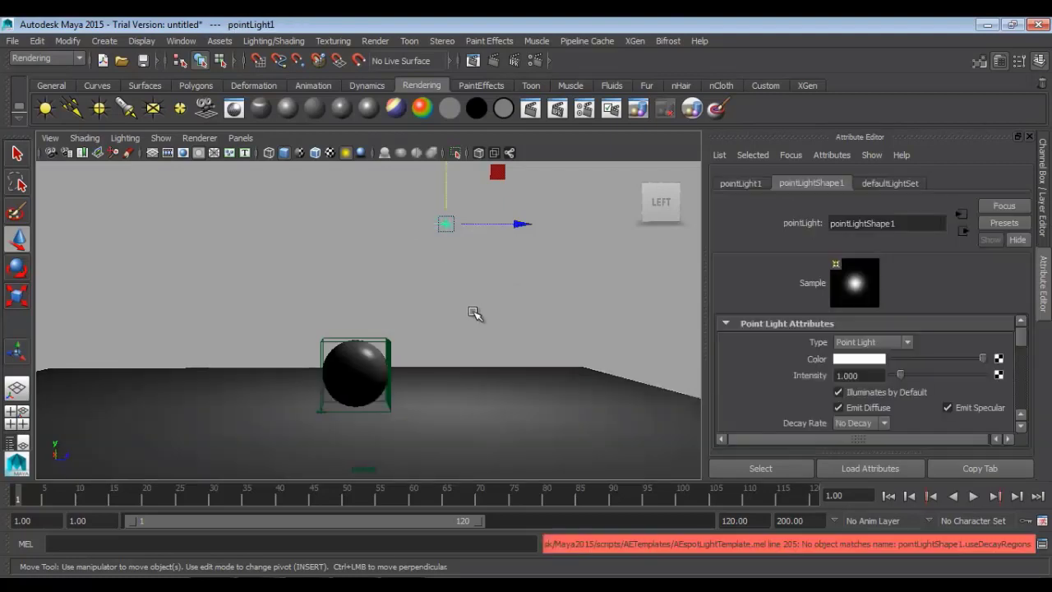
left_click(854, 343)
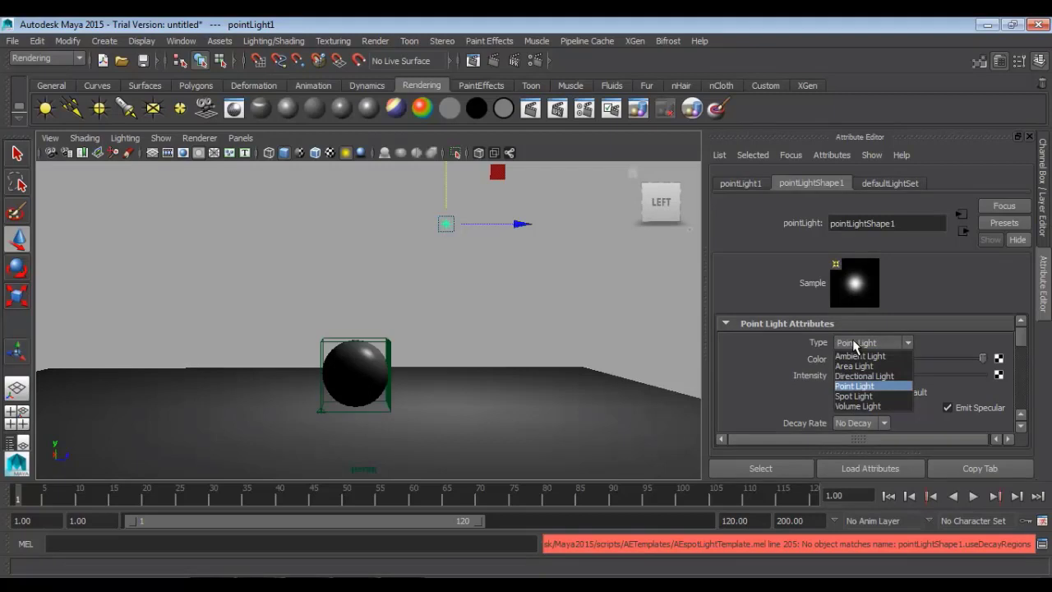
left_click(855, 343)
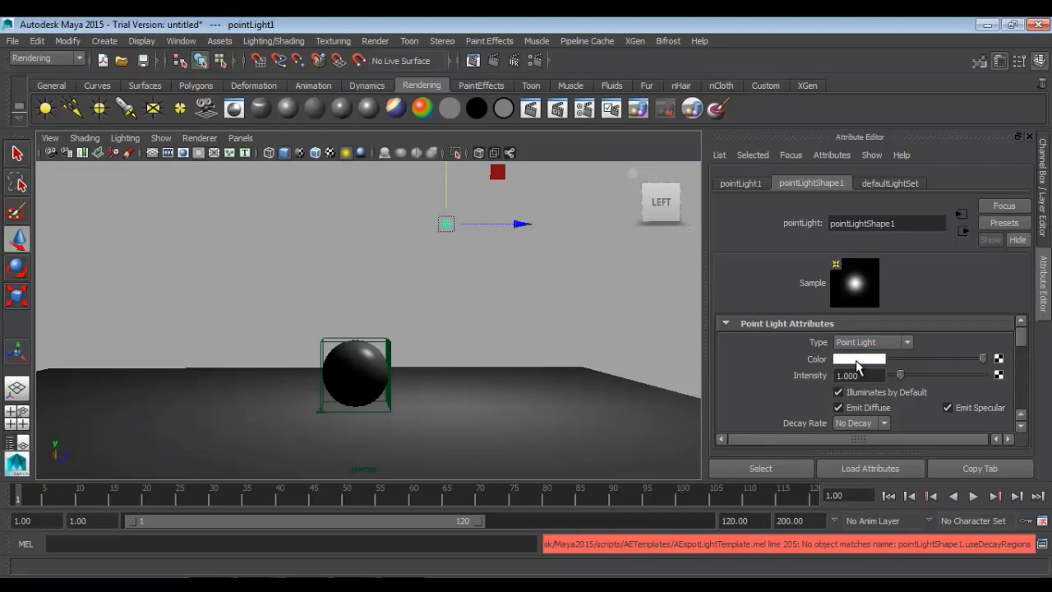
Step: Set the point light's color to fully saturated red and render the sphere and plane
left_click(856, 360)
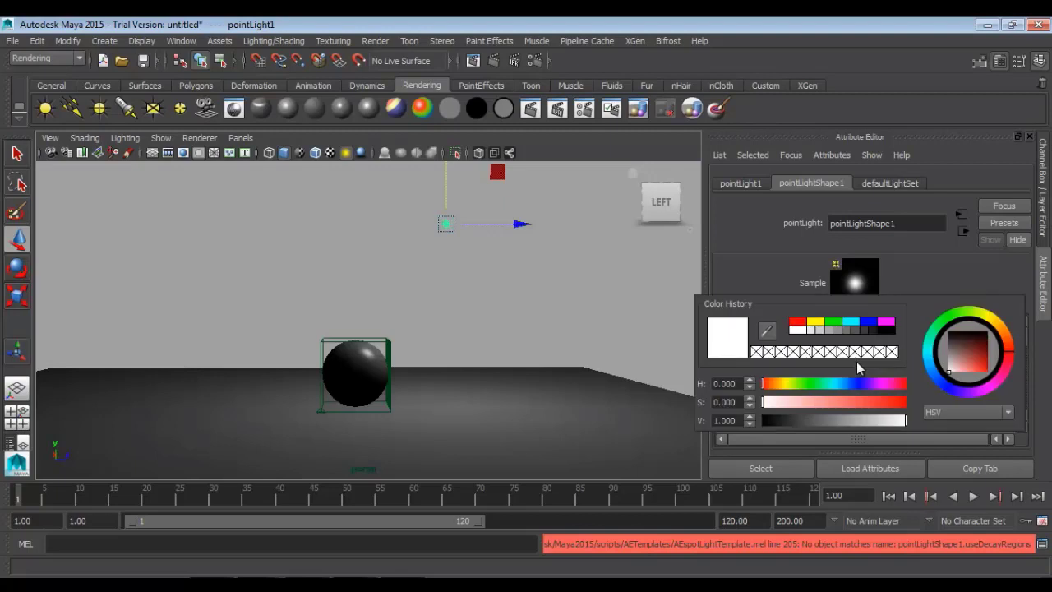
left_click_drag(981, 356, 1004, 388)
scroll(533, 384, "up", 3)
scroll(534, 384, "up", 3)
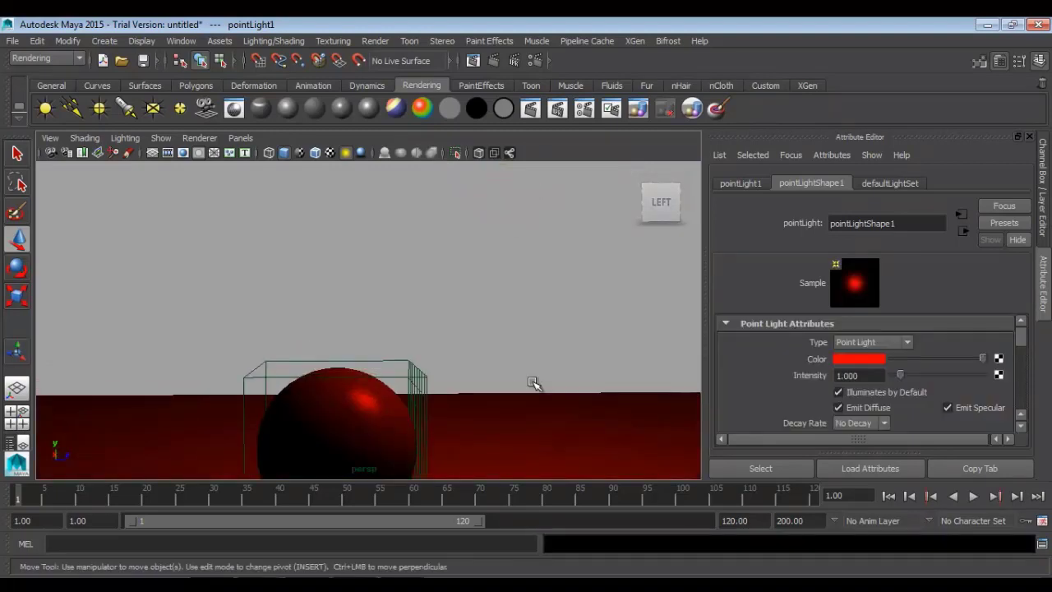
scroll(533, 383, "down", 3)
left_click(495, 61)
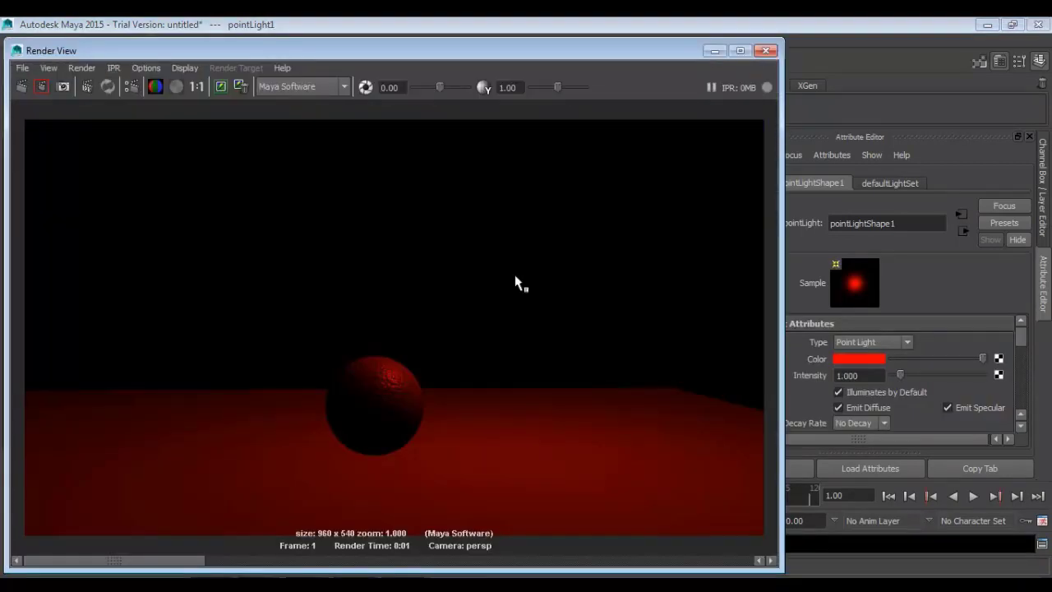
left_click(768, 51)
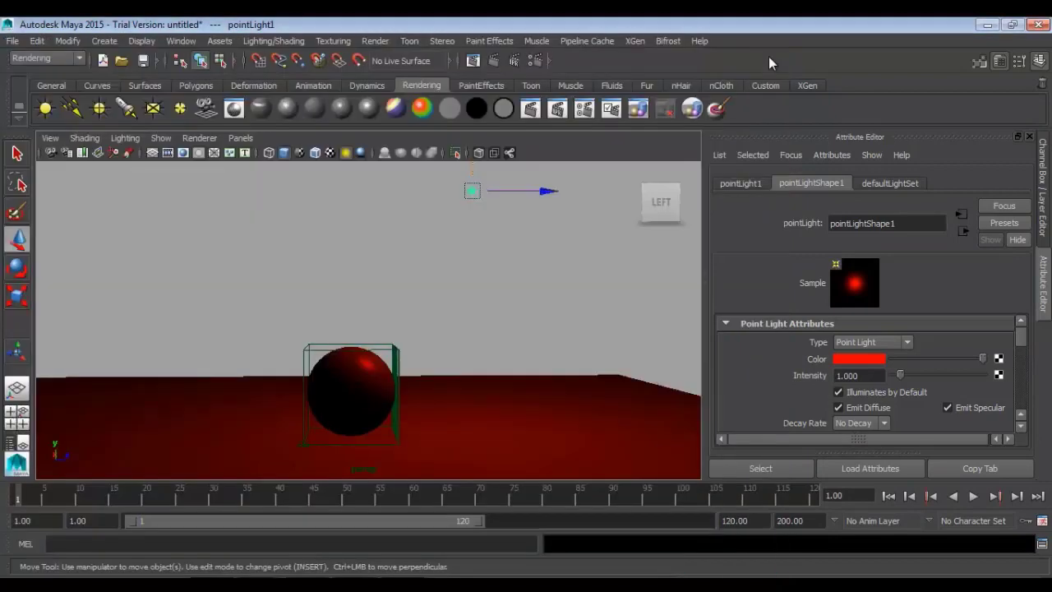
Step: Set the point light's color back to white
left_click(860, 360)
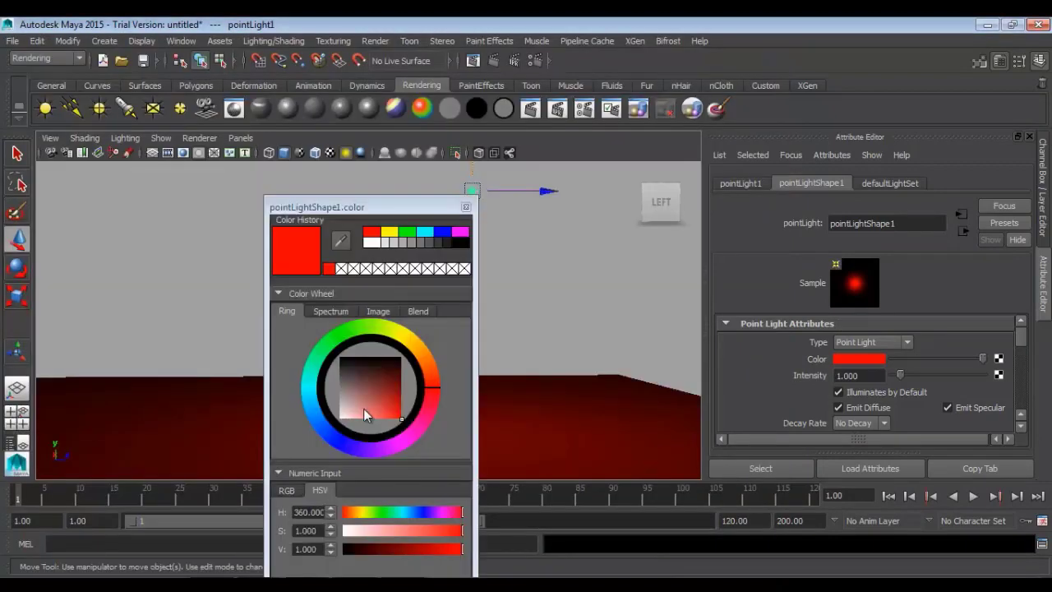
left_click(340, 417)
left_click_drag(369, 205, 427, 116)
left_click(431, 535)
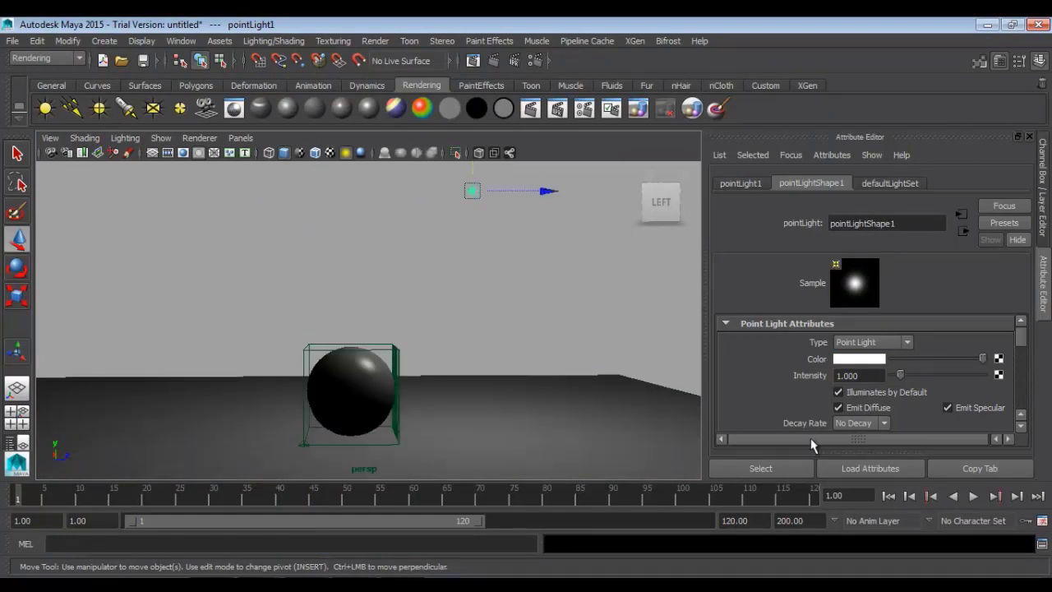
Step: Set the point light's intensity to 3 and render the scene
left_click(883, 376)
left_click_drag(884, 375, 754, 383)
type("3")
key("Return")
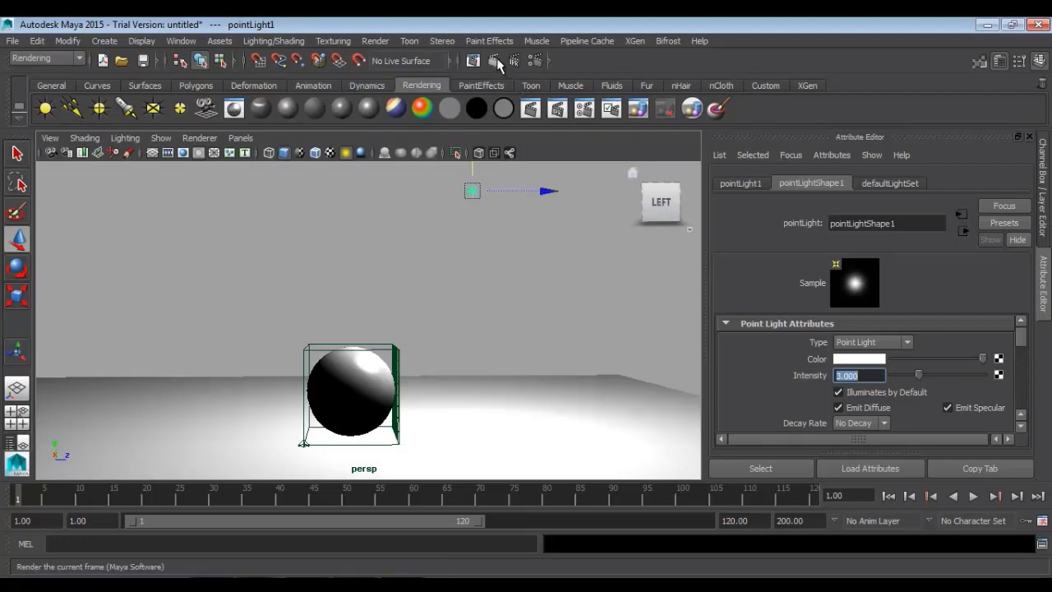
left_click(472, 60)
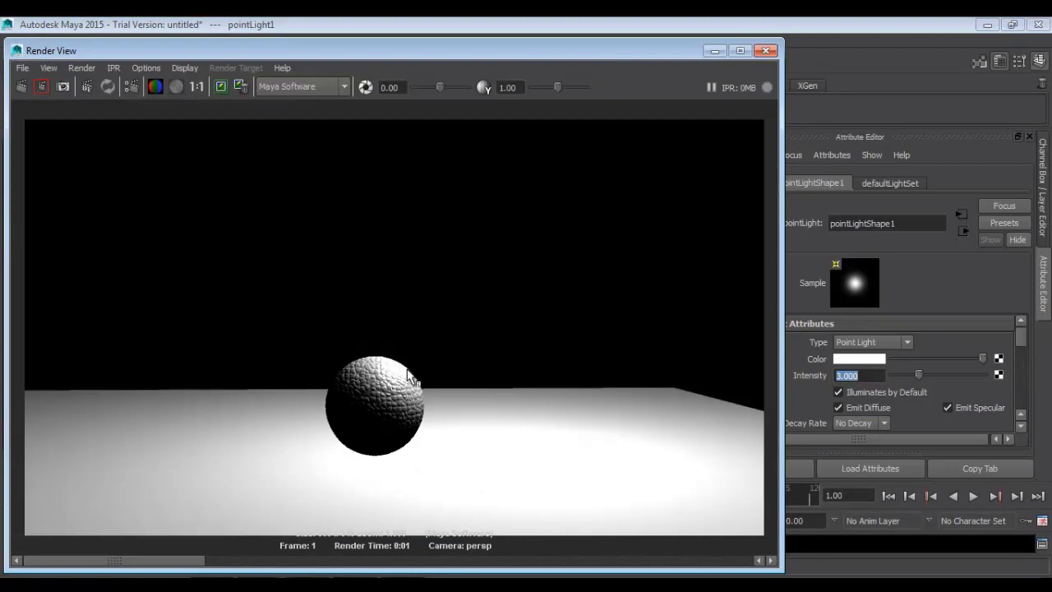
Step: Set the point light's intensity to 1
left_click(765, 52)
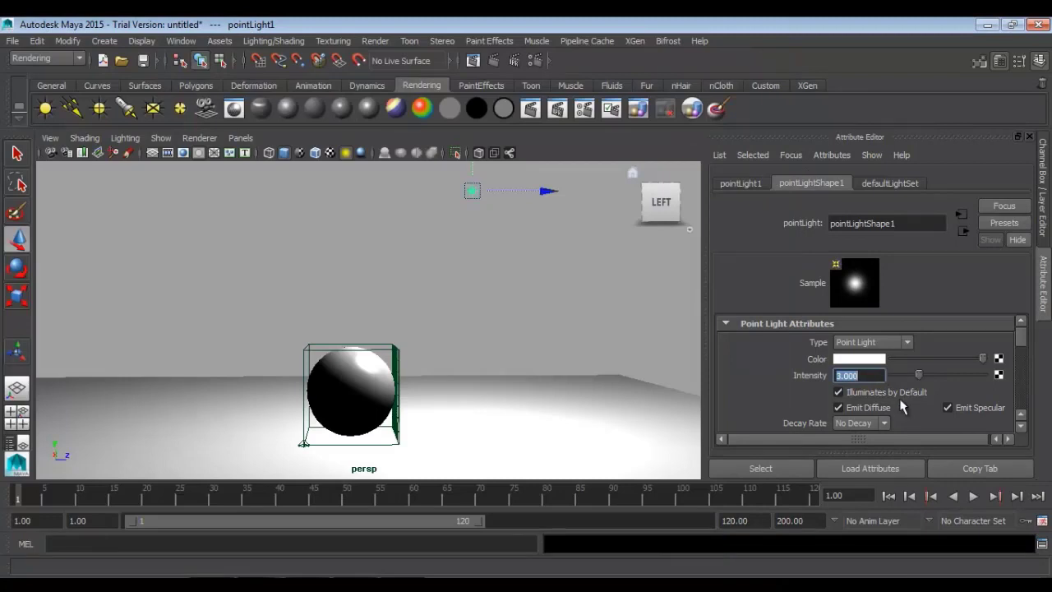
type("1")
key("Return")
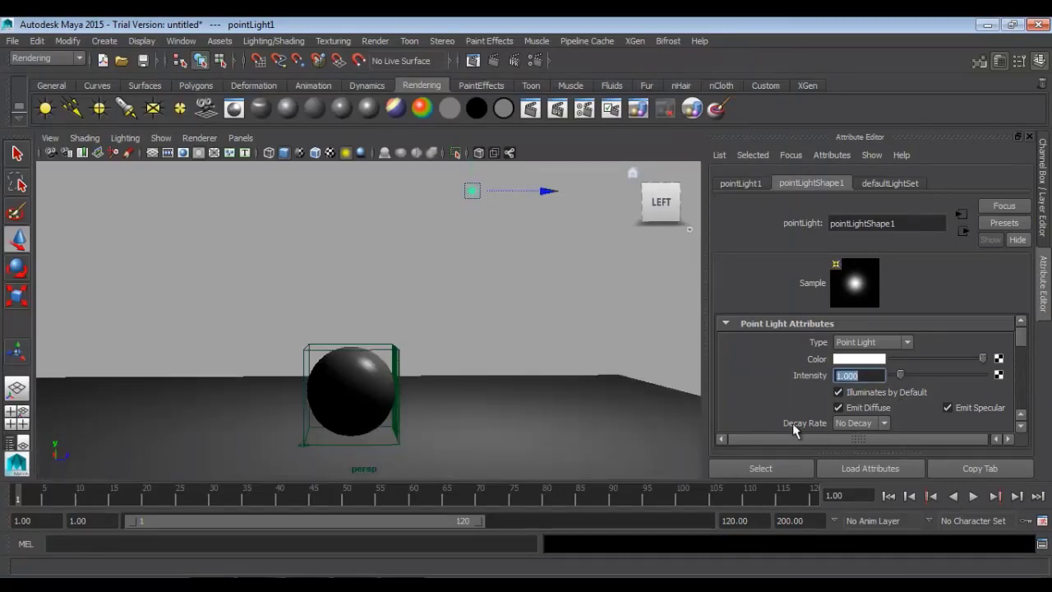
Step: Render the scene with the point light's Illuminates by Default turned off, and turn that option back on
left_click(895, 392)
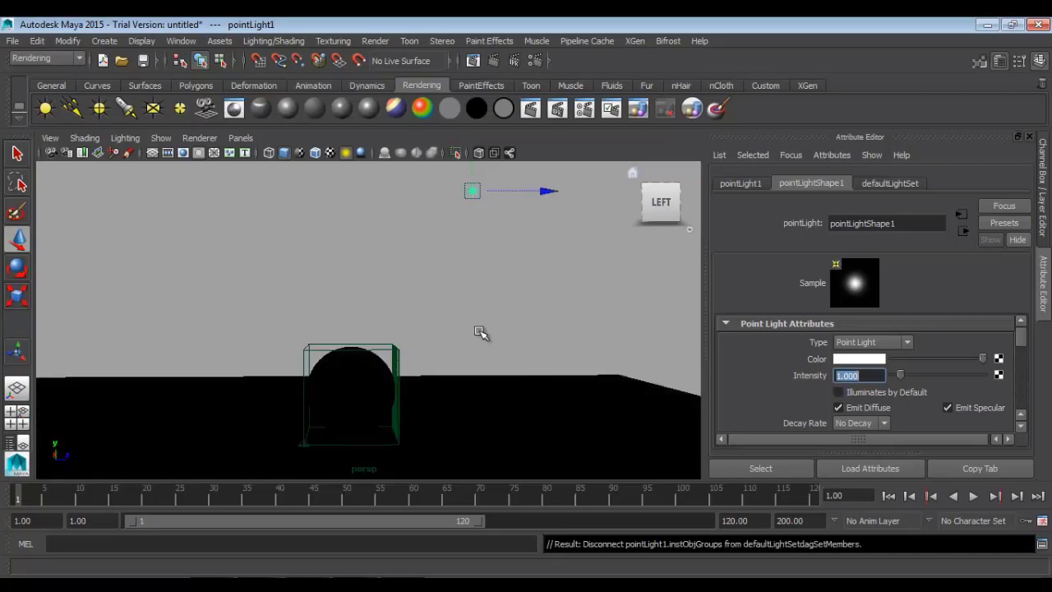
left_click(493, 60)
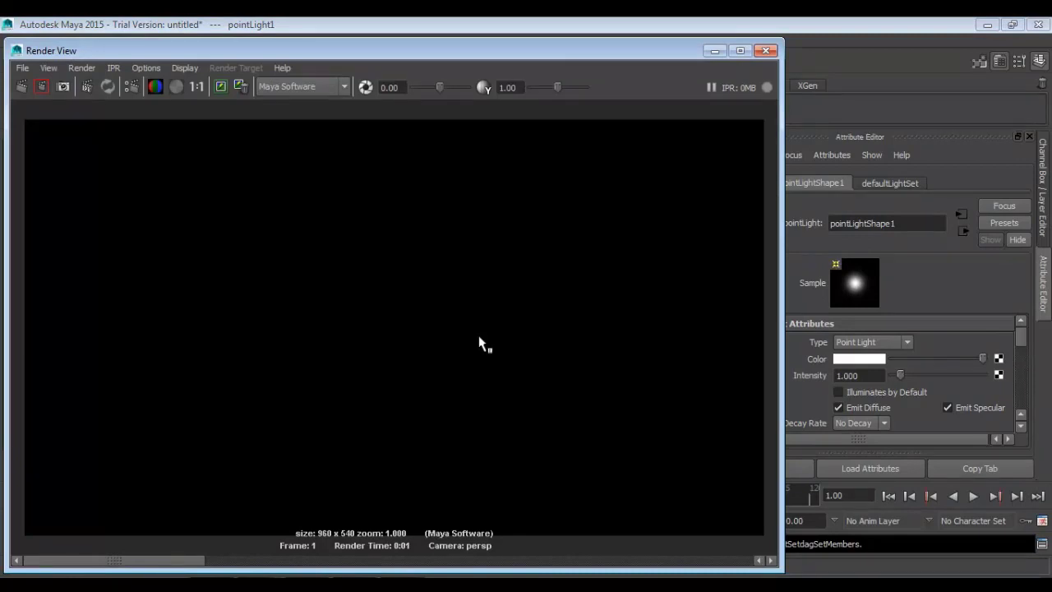
left_click(765, 51)
left_click(852, 396)
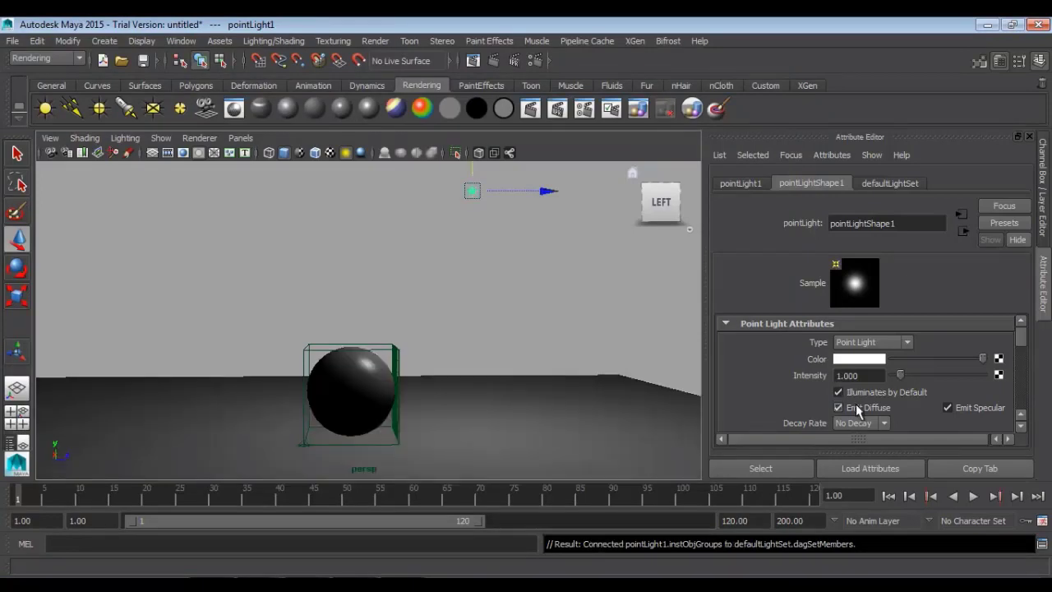
Step: Compare close-up renders of the sphere with the point light's Emit Diffuse on and off, leaving the option on
scroll(369, 380, "up", 5)
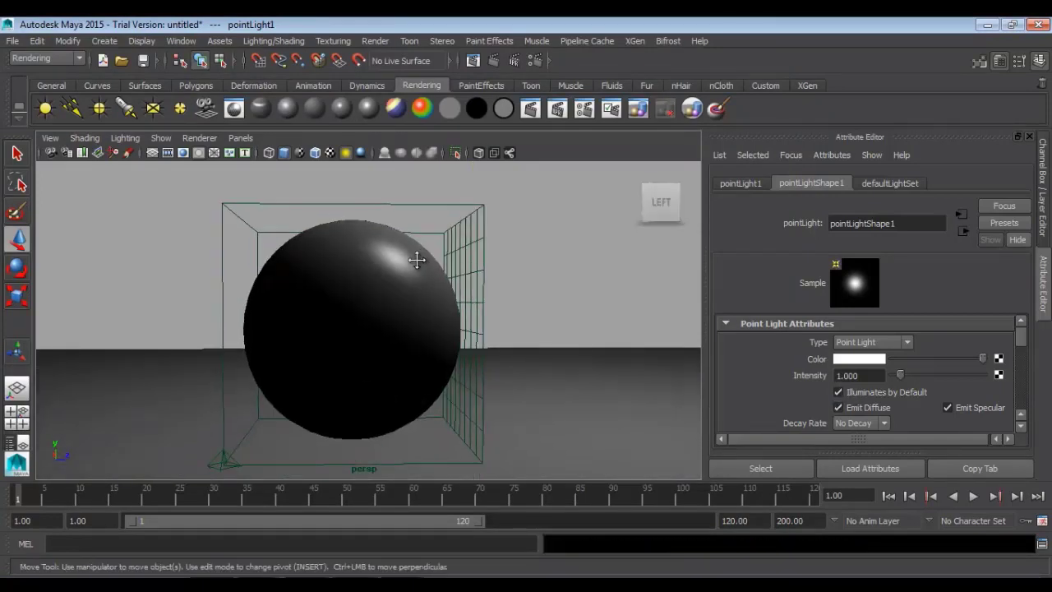
left_click(472, 60)
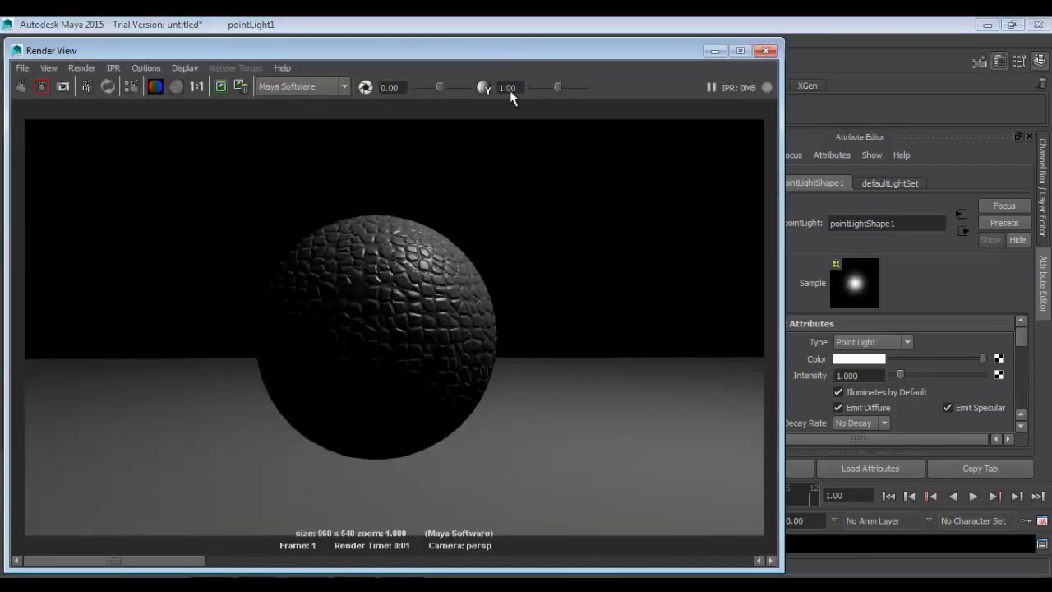
left_click(885, 411)
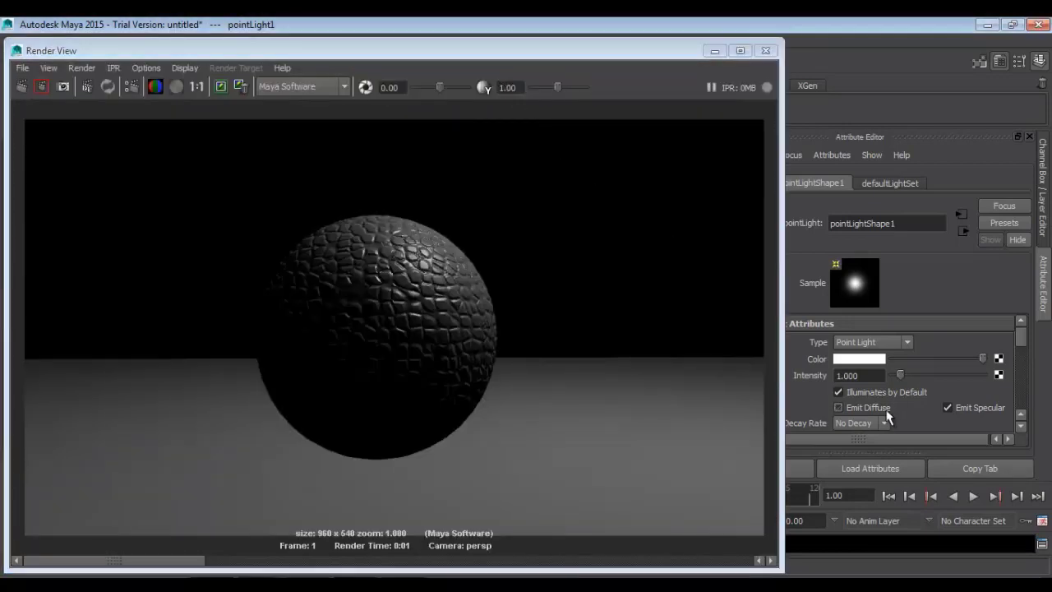
left_click(26, 87)
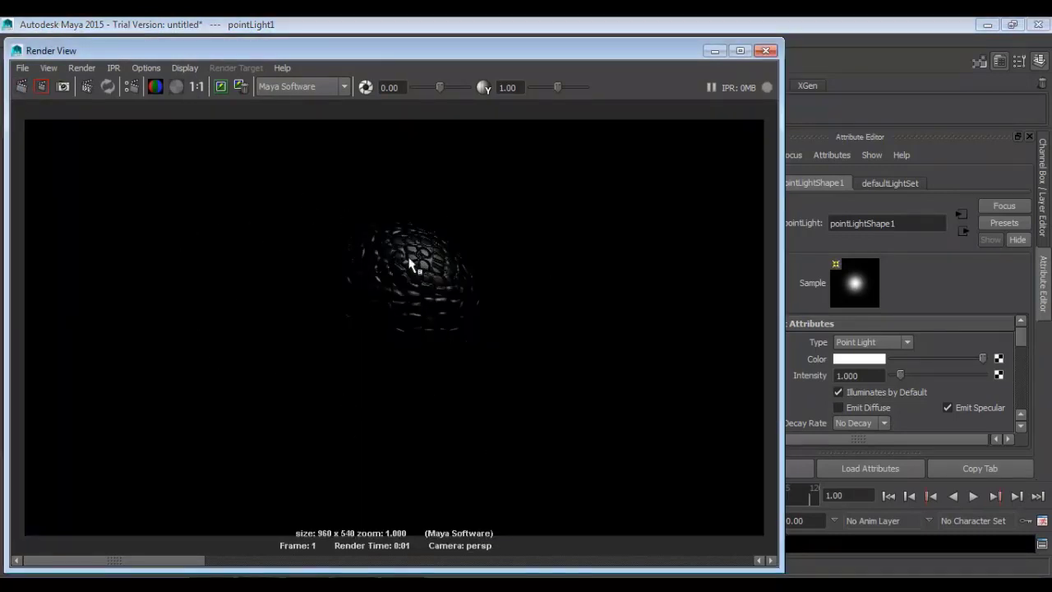
left_click(885, 411)
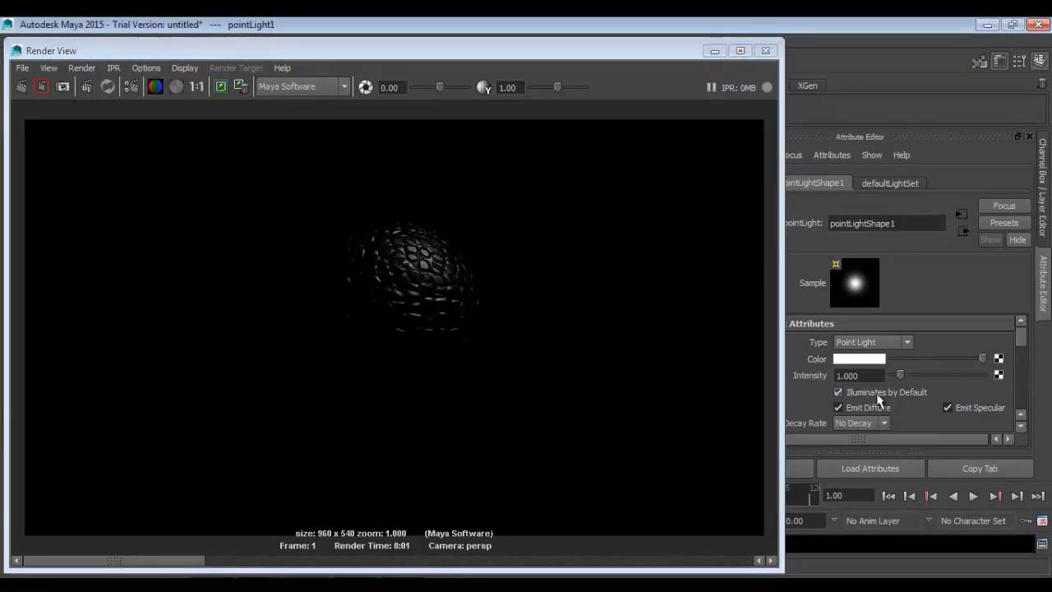
left_click(765, 51)
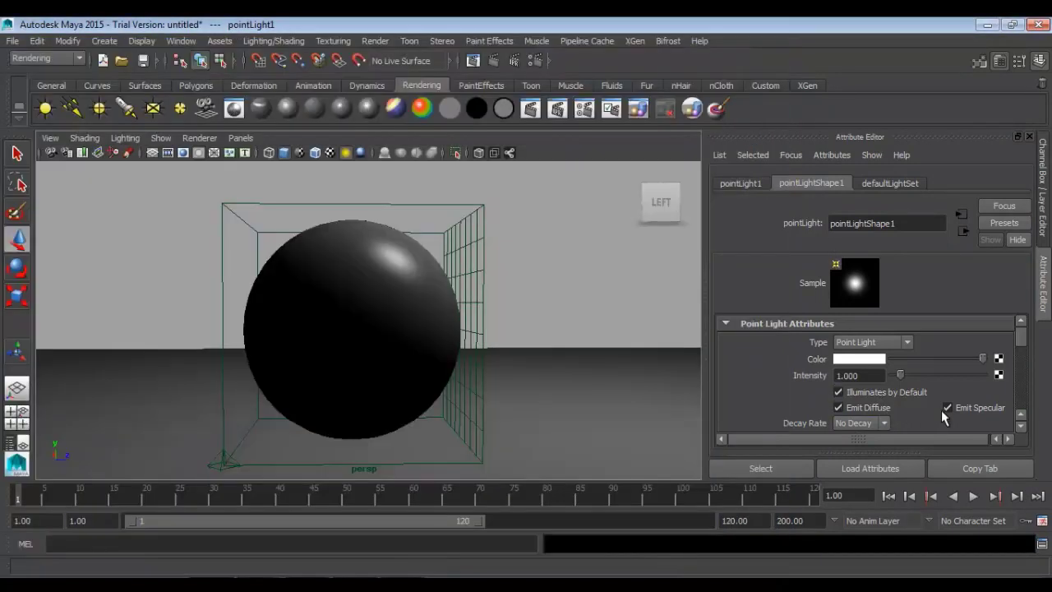
left_click(493, 60)
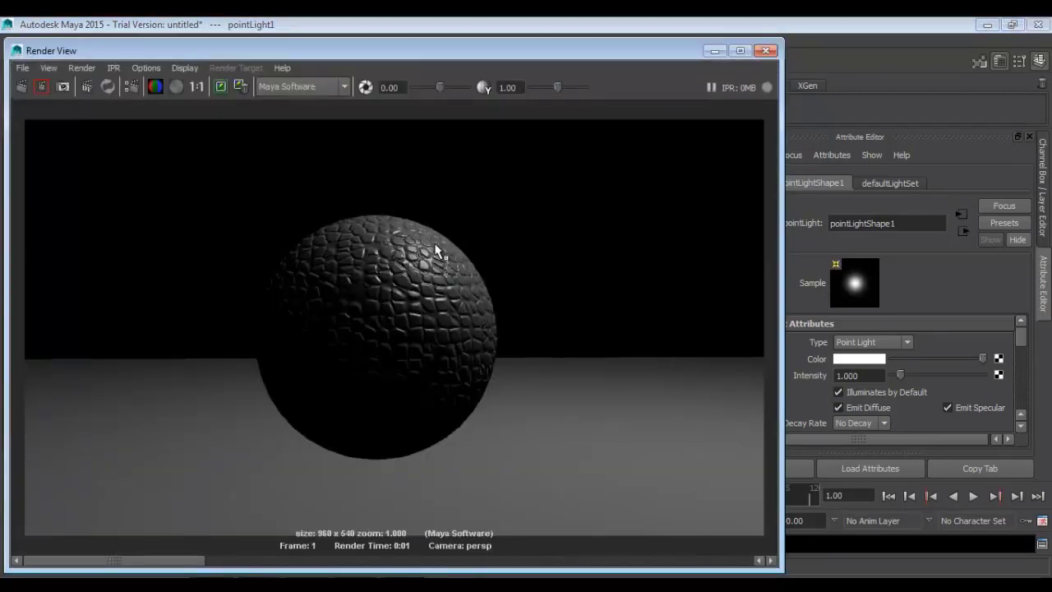
left_click(764, 51)
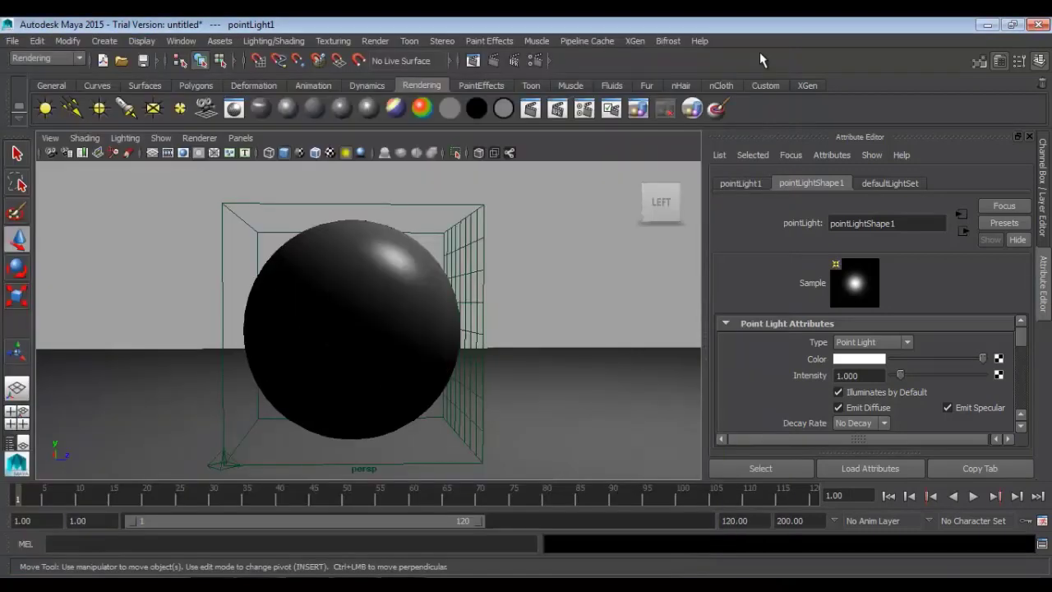
Step: Remove the bump texture from the sphere's material so its surface is smooth
scroll(501, 255, "down", 8)
left_click(502, 256)
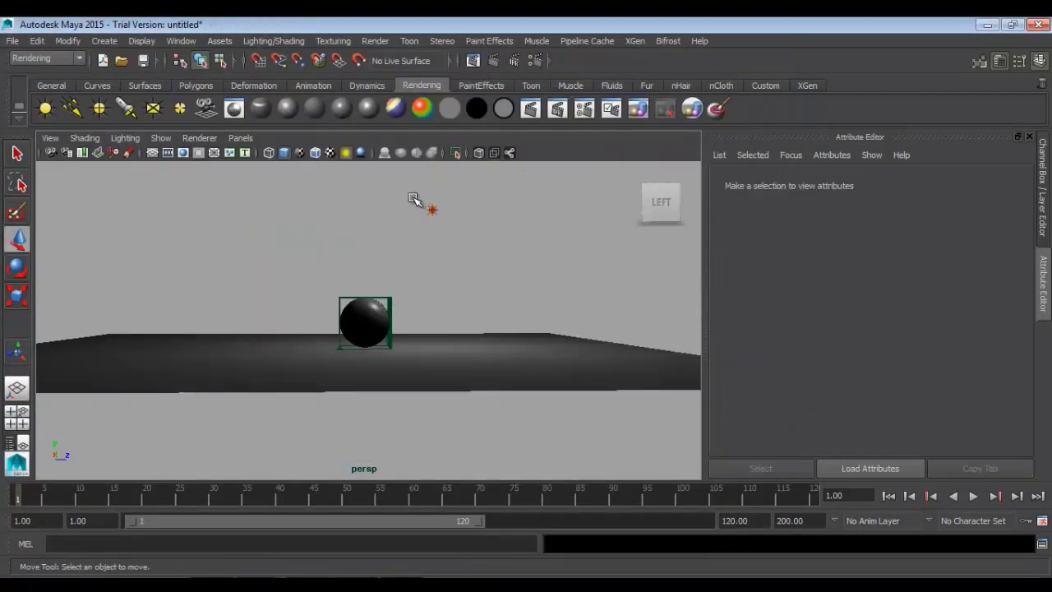
left_click(431, 210)
left_click(362, 319)
right_click_drag(362, 319, 348, 524)
right_click_drag(806, 382, 816, 413)
left_click_drag(603, 387, 447, 261, "alt")
Step: Select the point light and render a closer view of the smooth sphere
left_click_drag(457, 189, 530, 245)
scroll(528, 248, "up", 2)
right_click_drag(491, 359, 515, 344, "alt")
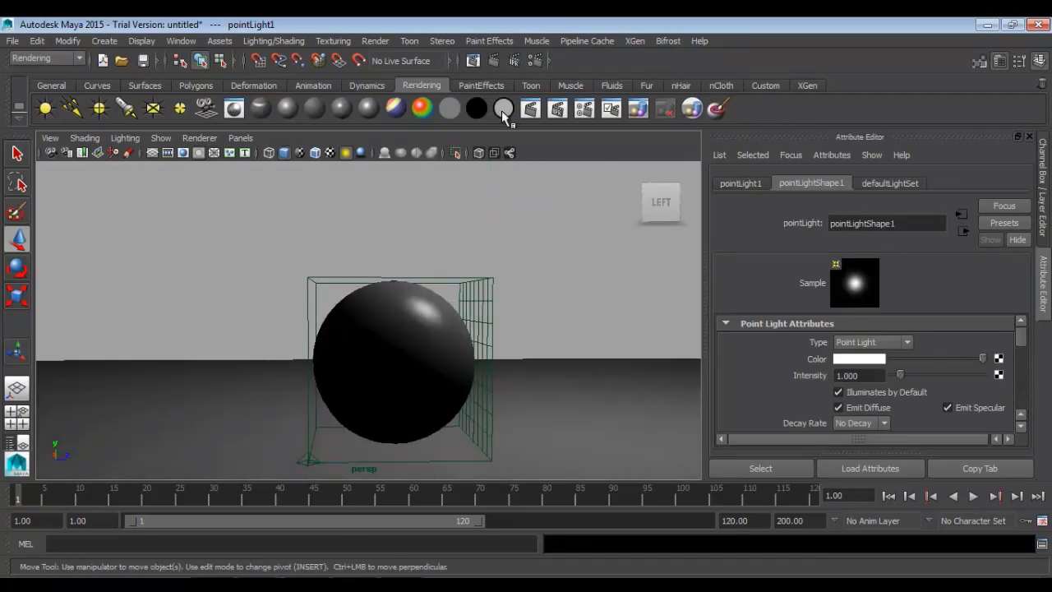
left_click(493, 60)
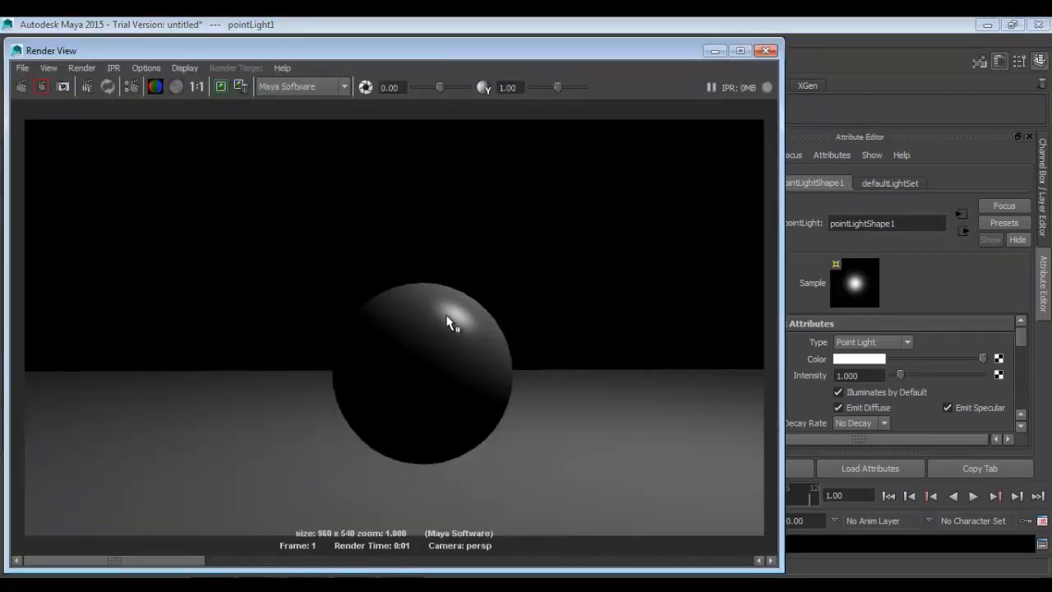
left_click(765, 51)
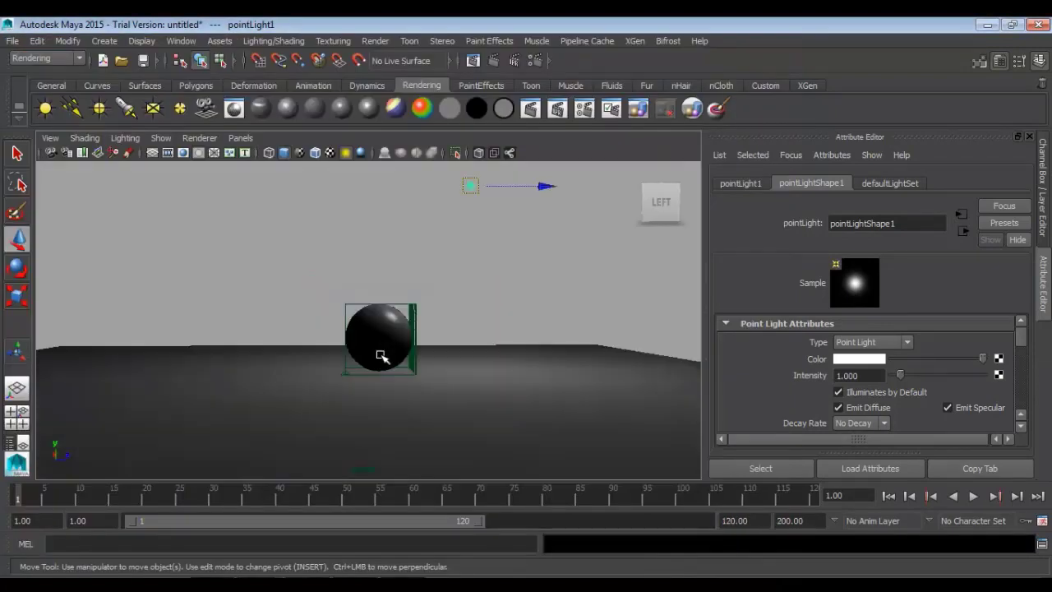
Step: Duplicate the point light and move the copy along Z to the opposite side of the sphere
right_click_drag(381, 355, 369, 355, "alt")
key("ctrl+d")
left_click_drag(498, 245, 362, 248)
scroll(827, 384, "down", 10)
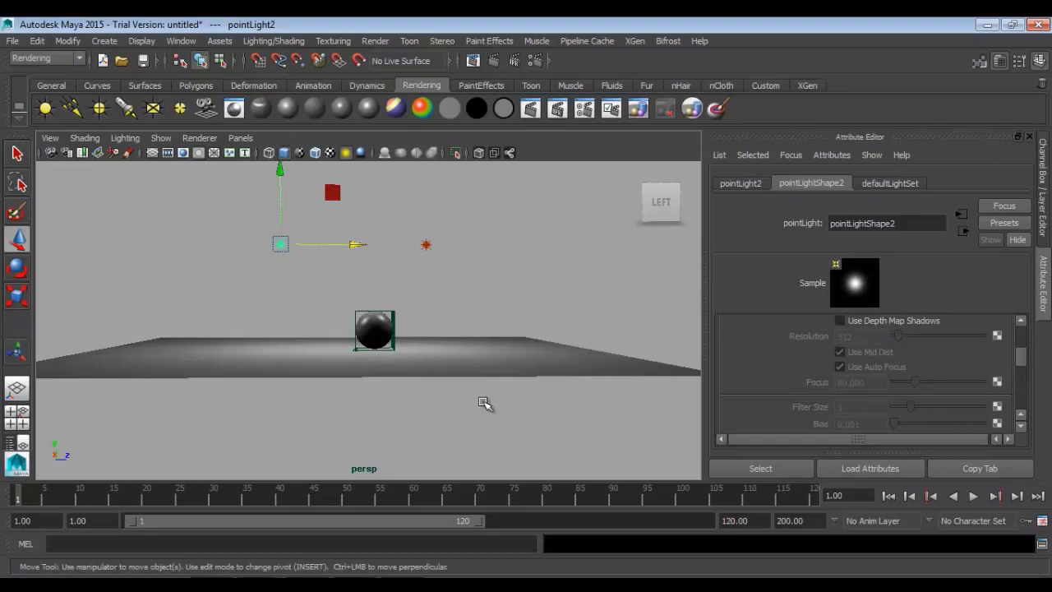
Step: Render a close-up of the sphere lit by both point lights
scroll(482, 399, "up", 8)
scroll(473, 414, "up", 2)
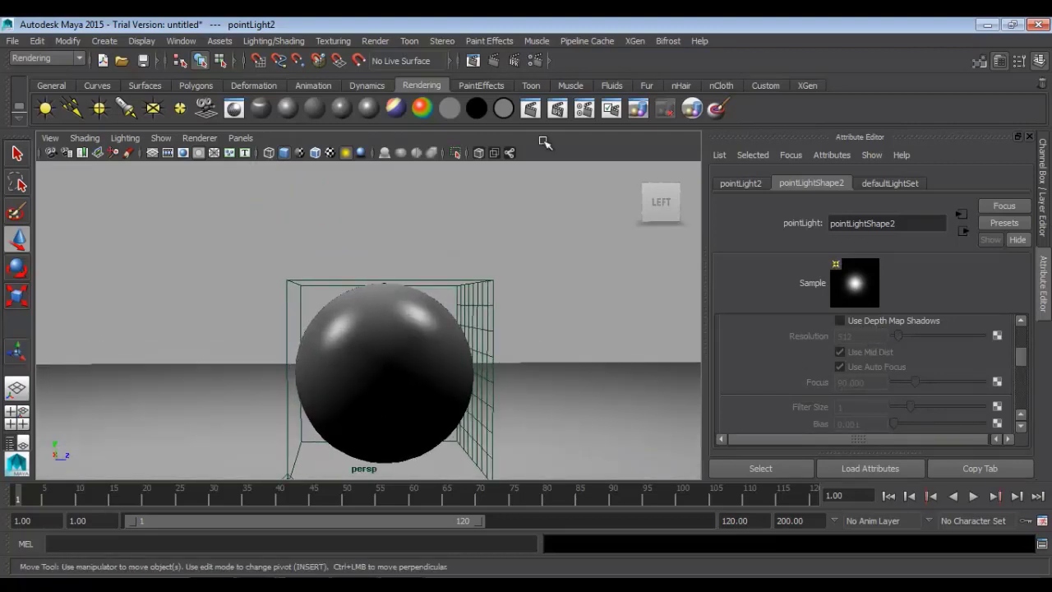
left_click(475, 60)
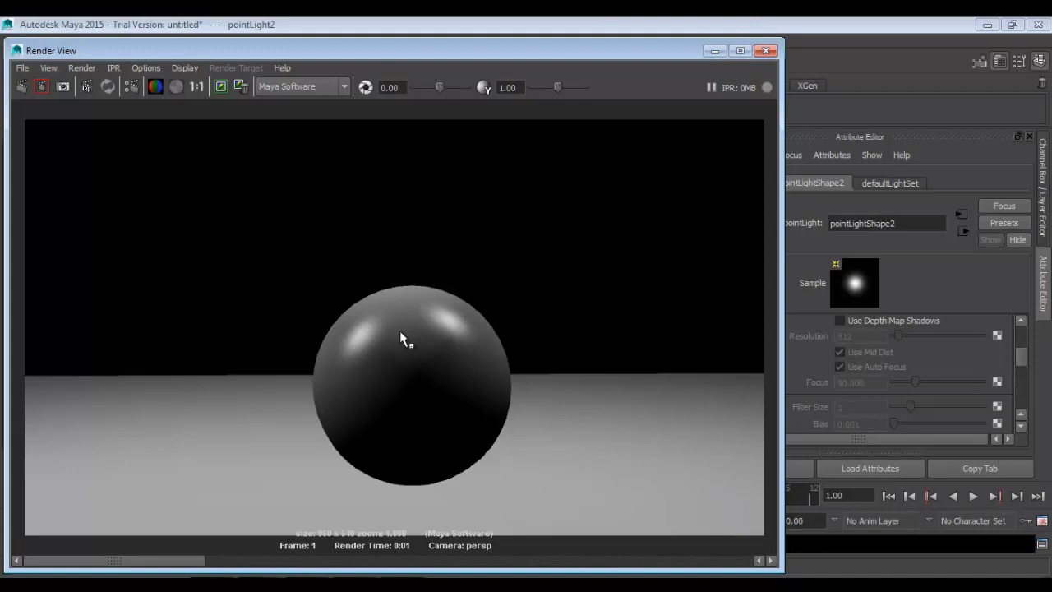
left_click(765, 51)
Step: Turn off Emit Specular on the duplicated point light and render a close-up of the sphere
scroll(431, 339, "down", 5)
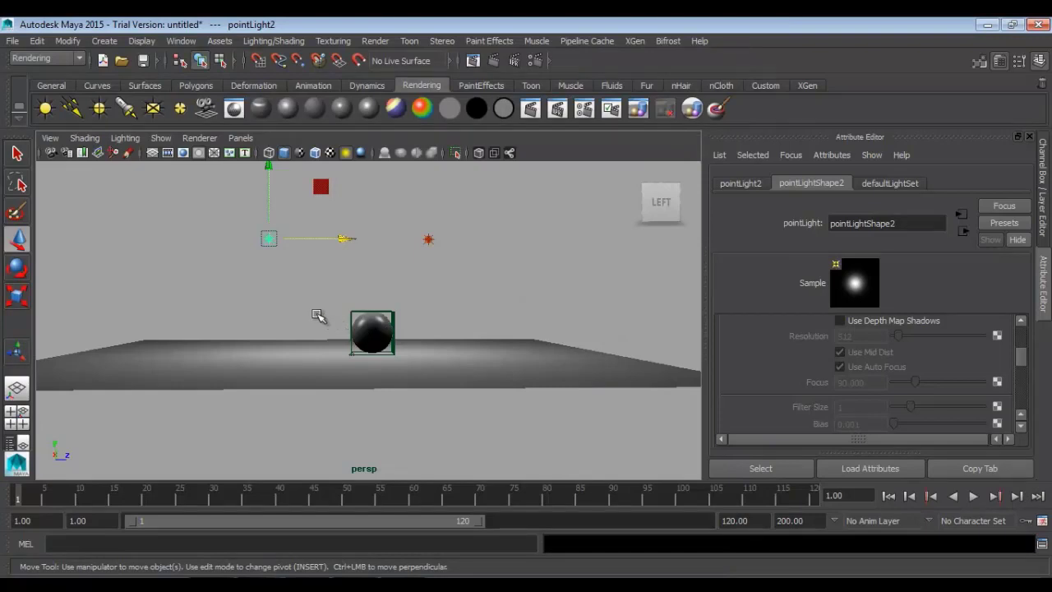
left_click(311, 278)
left_click_drag(294, 218, 234, 262)
scroll(894, 419, "up", 5)
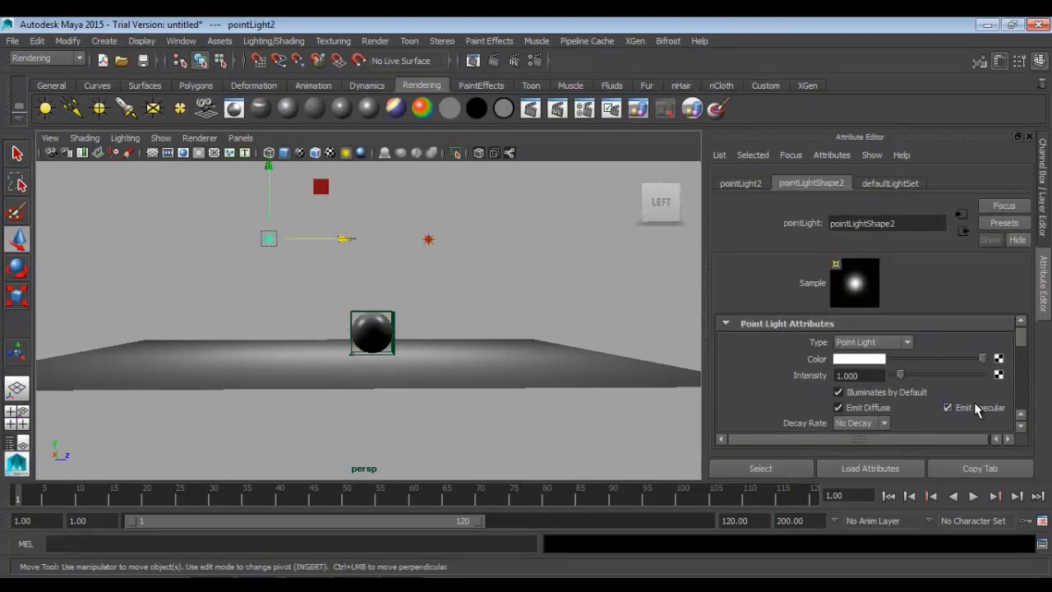
left_click(976, 409)
scroll(404, 369, "up", 8)
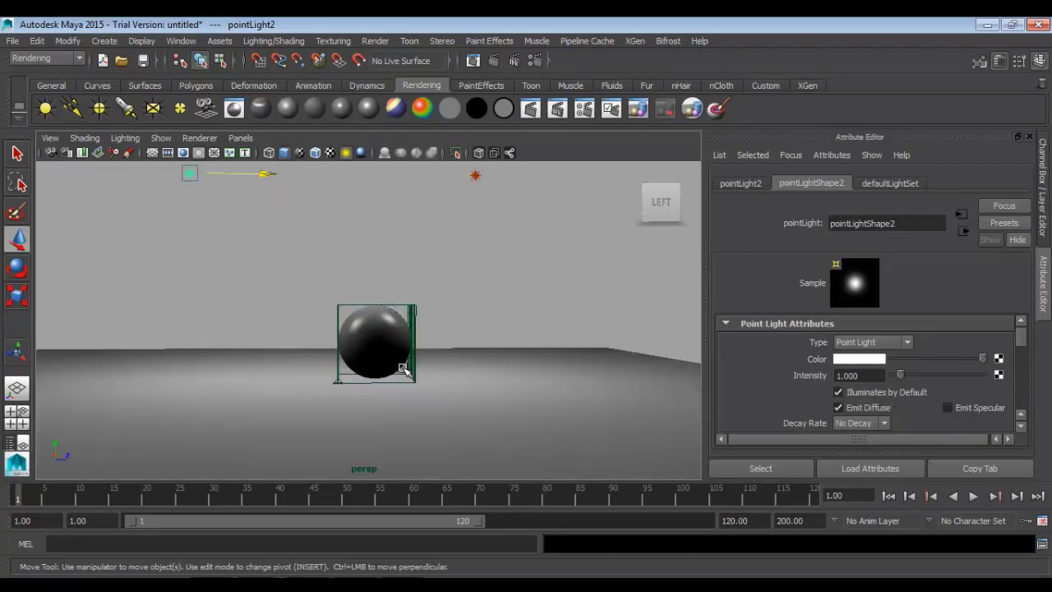
middle_click_drag(430, 369, 440, 314, "alt")
scroll(439, 316, "up", 2)
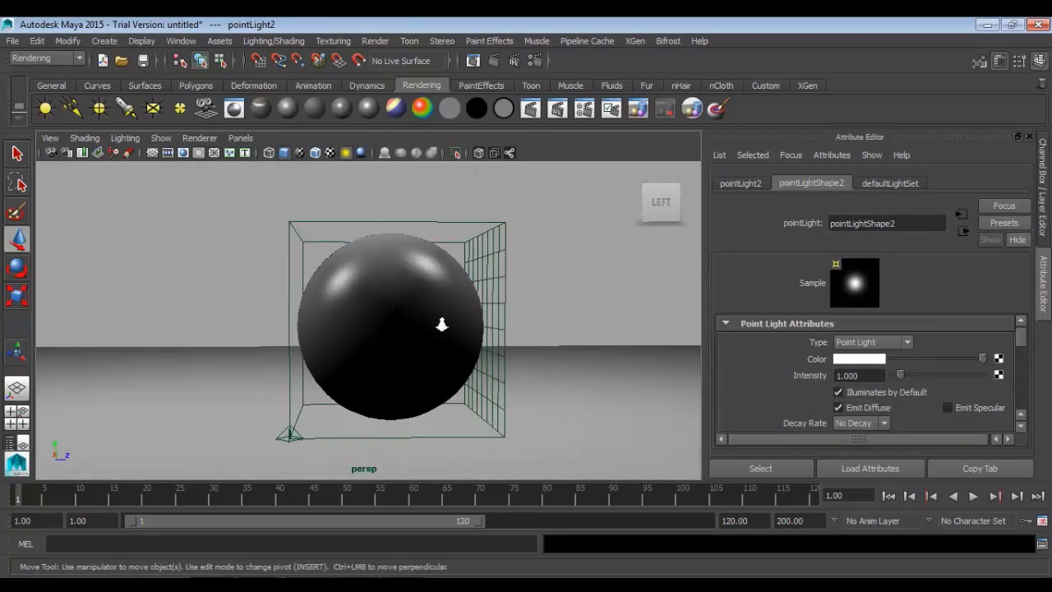
left_click(493, 61)
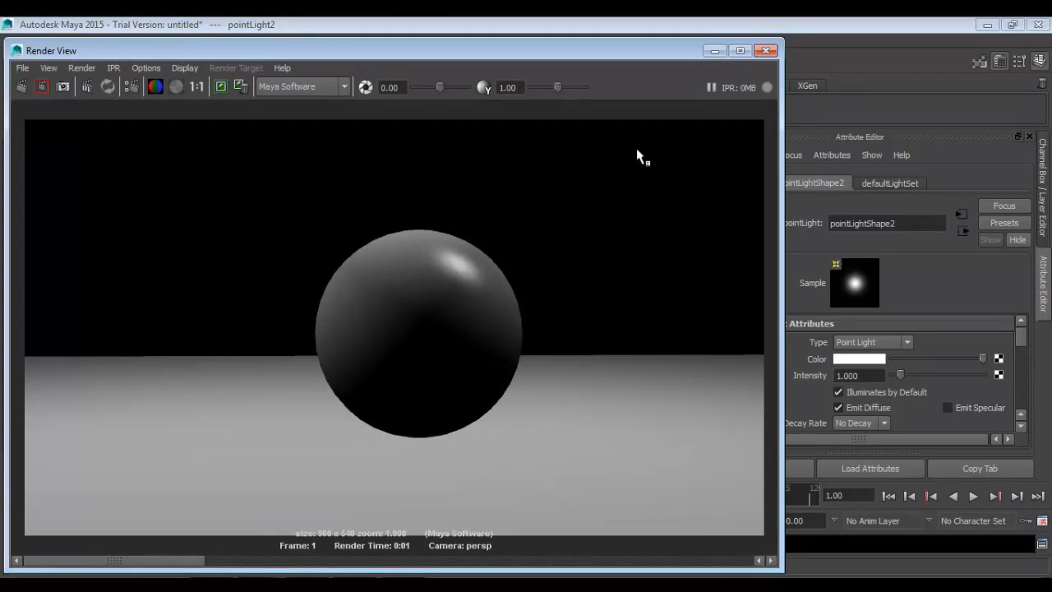
Step: Turn Emit Specular back on for the duplicated point light, and delete that light
left_click(765, 51)
left_click(948, 408)
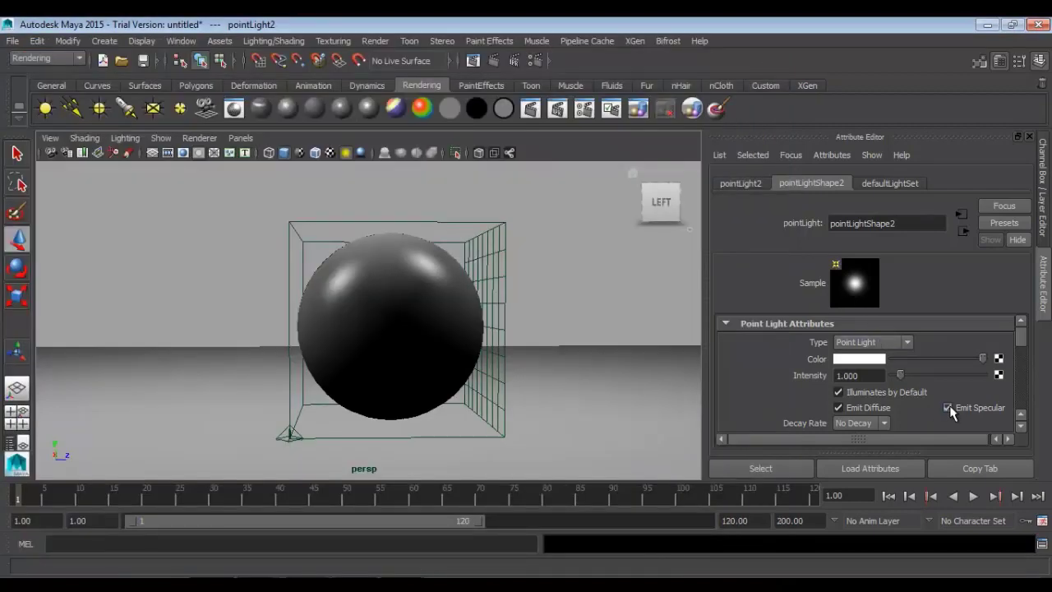
scroll(904, 402, "down", 1)
scroll(286, 274, "down", 5)
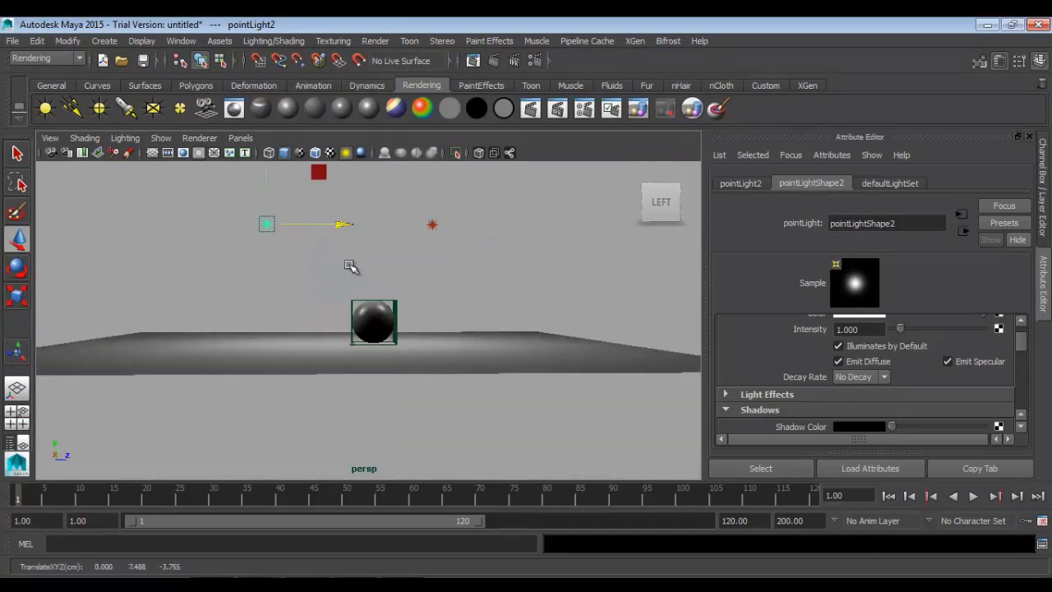
key("Delete")
Step: Scale up the ground plane uniformly and render the whole plane with the sphere under the remaining point light
scroll(458, 310, "up", 3)
middle_click_drag(475, 286, 450, 349, "alt")
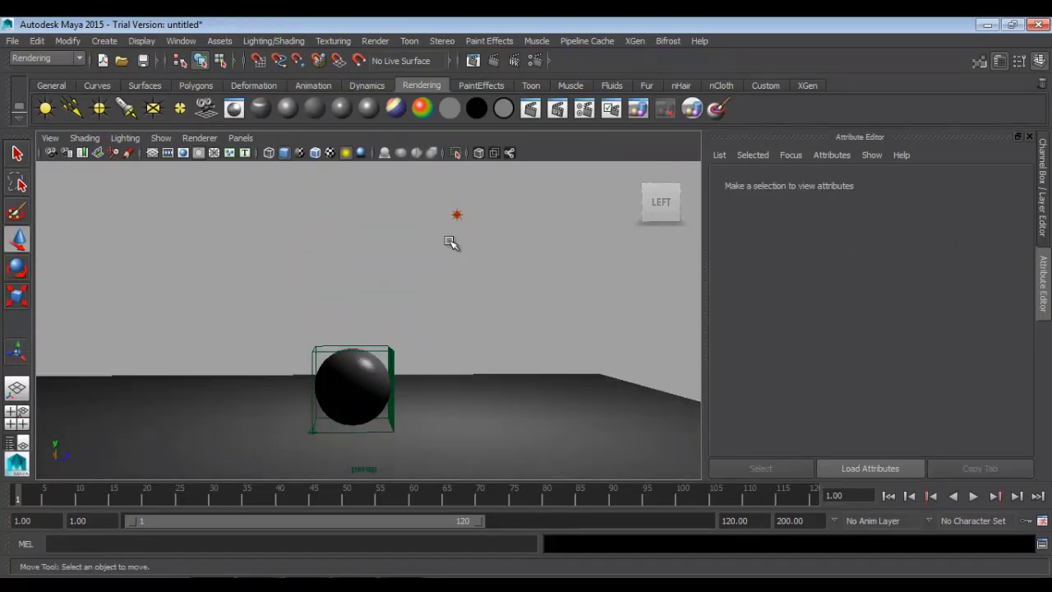
left_click(451, 212)
scroll(430, 373, "down", 5)
left_click_drag(421, 334, 426, 376, "alt")
left_click(425, 376)
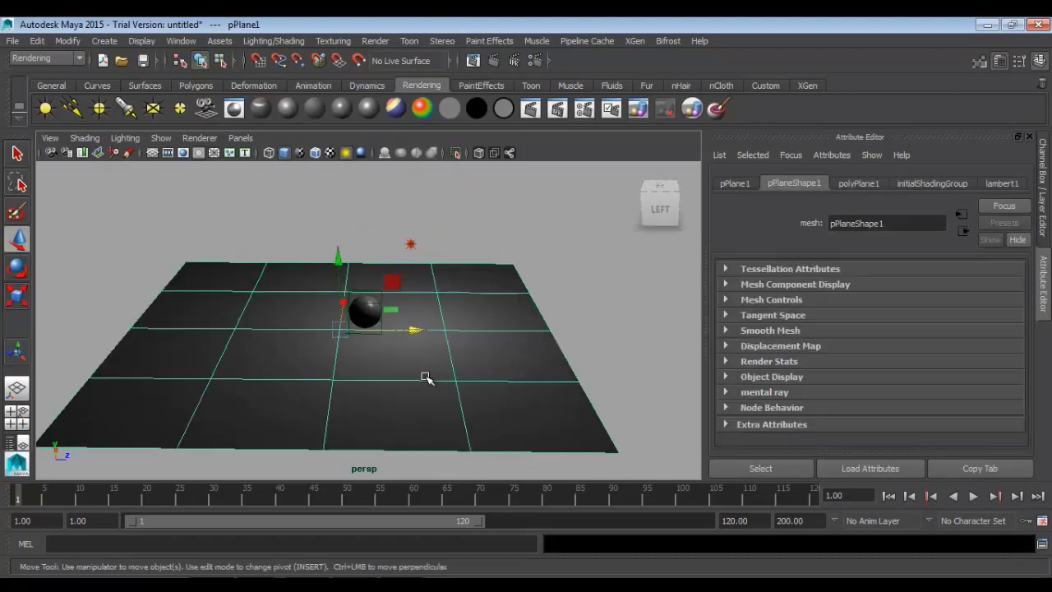
key("r")
left_click_drag(340, 329, 625, 385)
right_click_drag(624, 385, 401, 413, "alt")
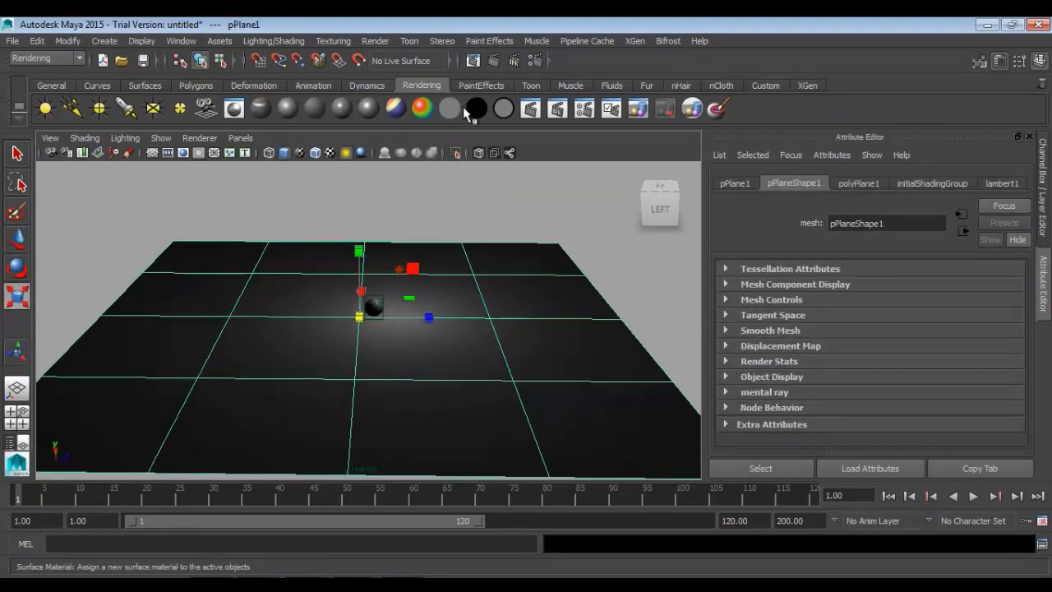
left_click(473, 60)
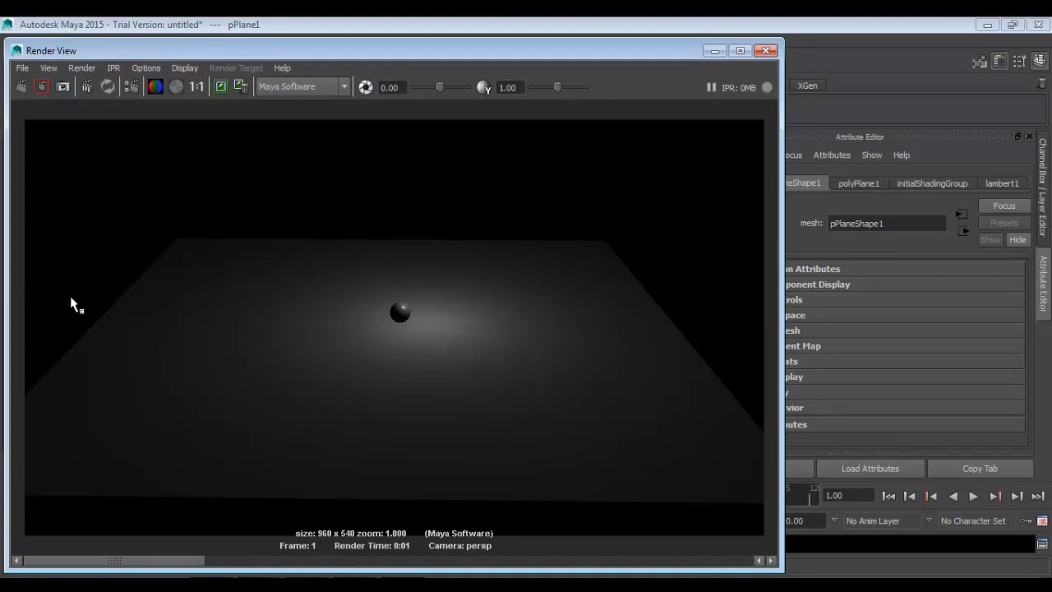
left_click(766, 50)
Step: Set the point light's decay rate to Linear
left_click_drag(447, 228, 487, 299, "alt")
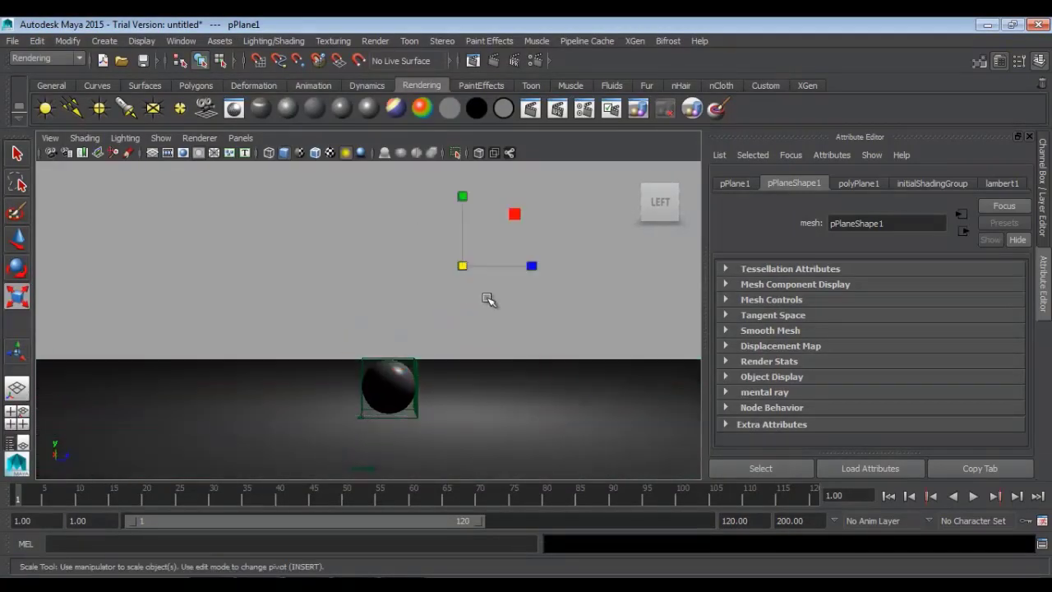
left_click(487, 299)
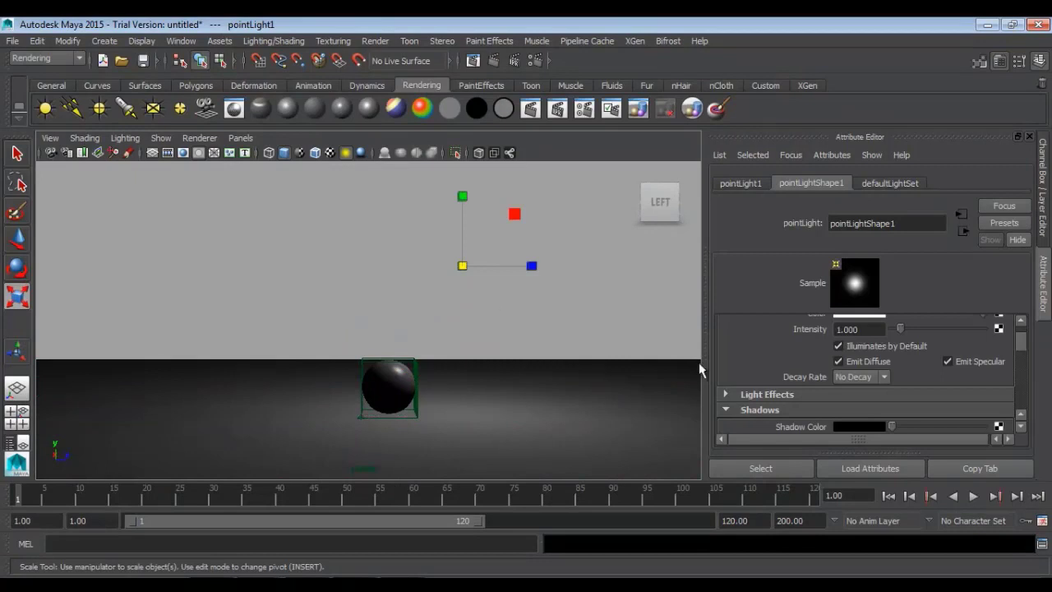
left_click(865, 380)
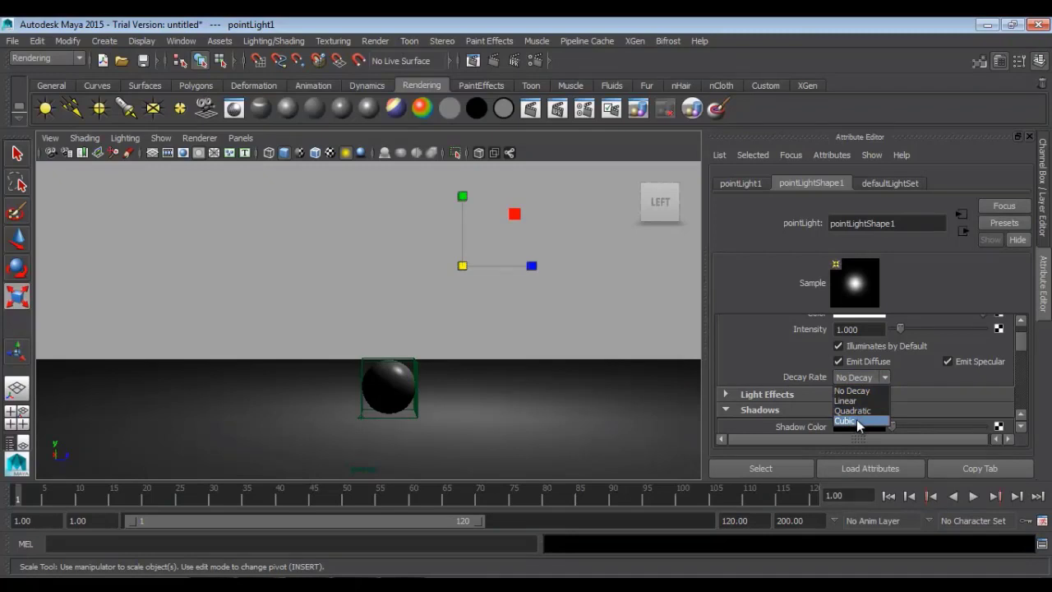
left_click(856, 401)
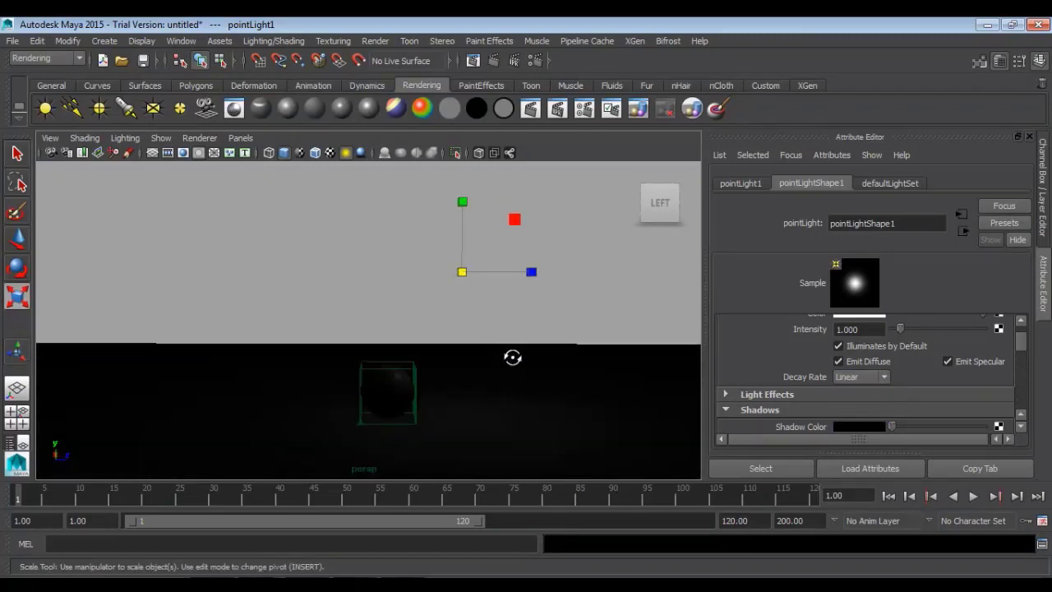
Step: Render a close-up of the sphere with the point light's linear decay
left_click_drag(512, 356, 628, 357, "alt")
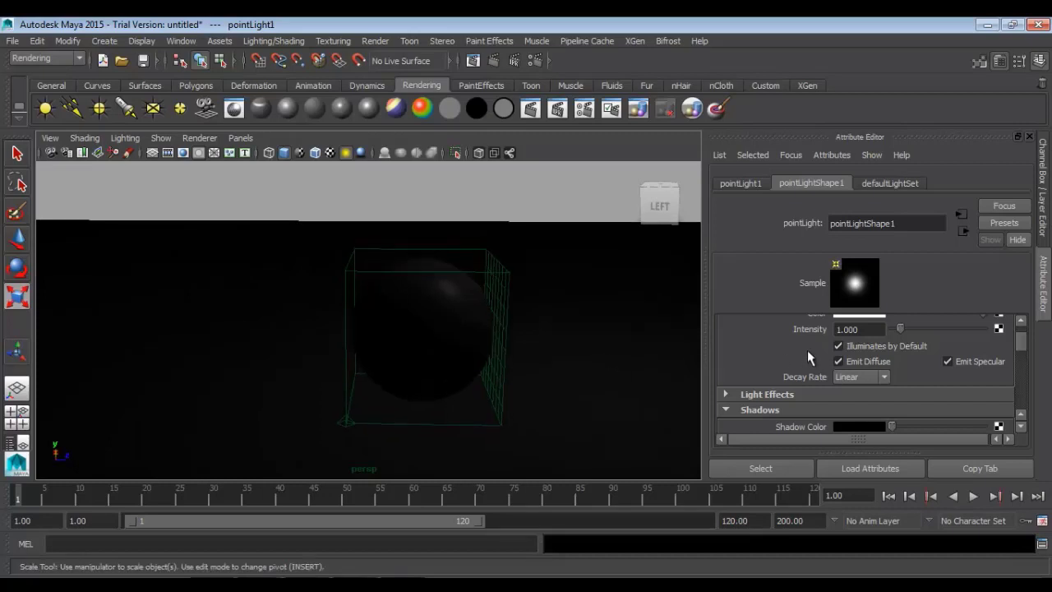
left_click_drag(1023, 344, 1022, 331)
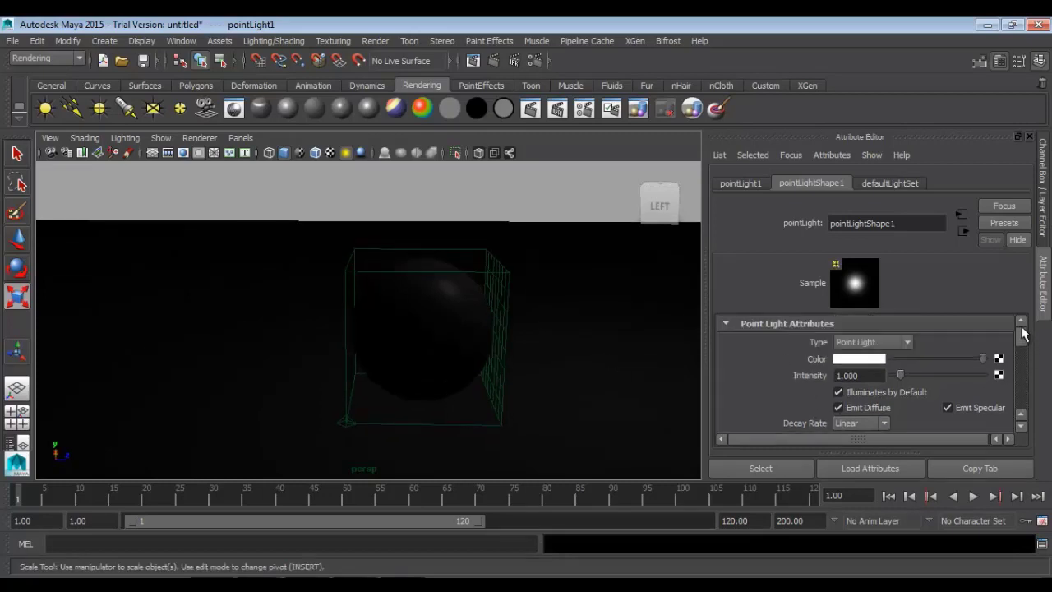
left_click_drag(601, 348, 602, 304, "alt")
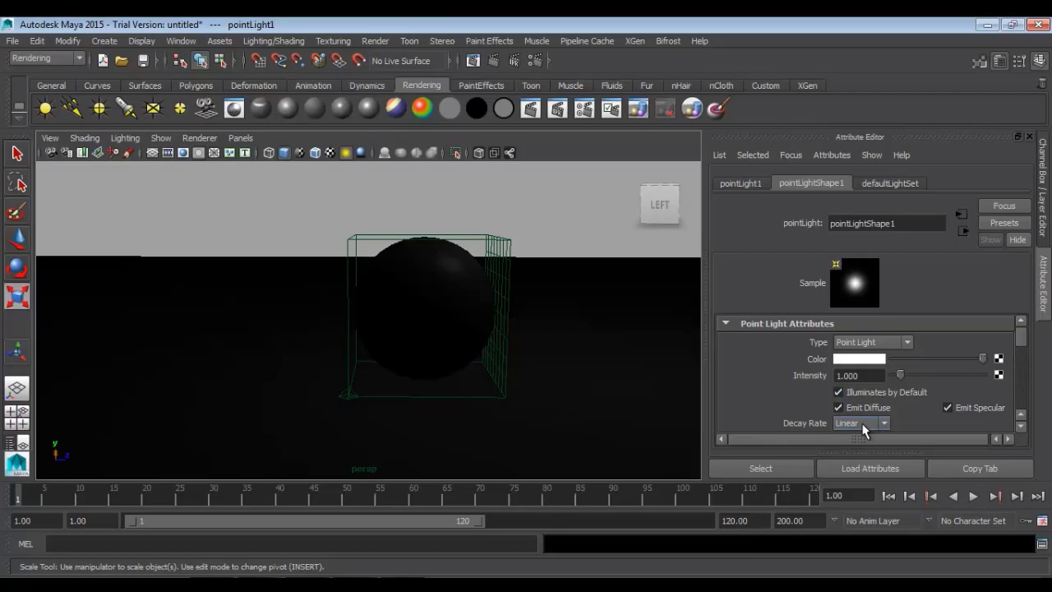
left_click(874, 375)
left_click(493, 60)
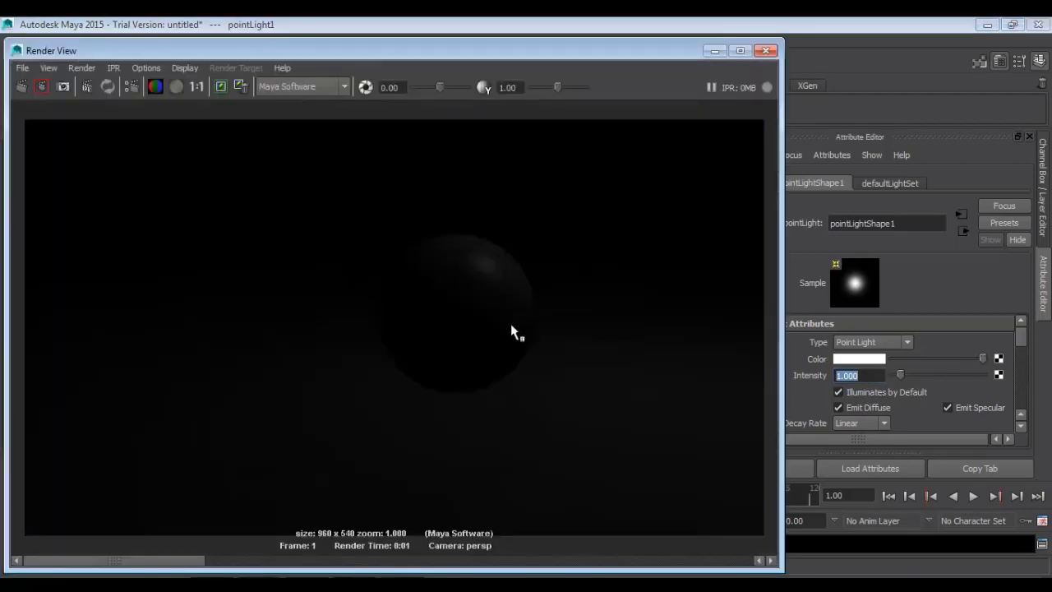
Step: Set the point light's intensity to 5 and render the sphere close-up again
left_click_drag(871, 374, 729, 365)
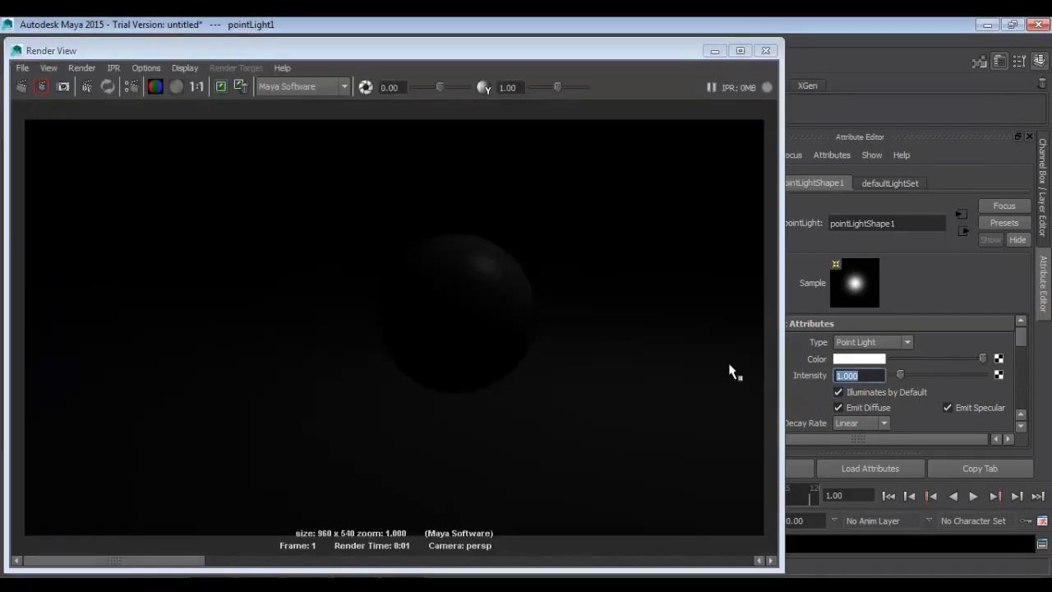
type("5")
key("Return")
left_click(21, 87)
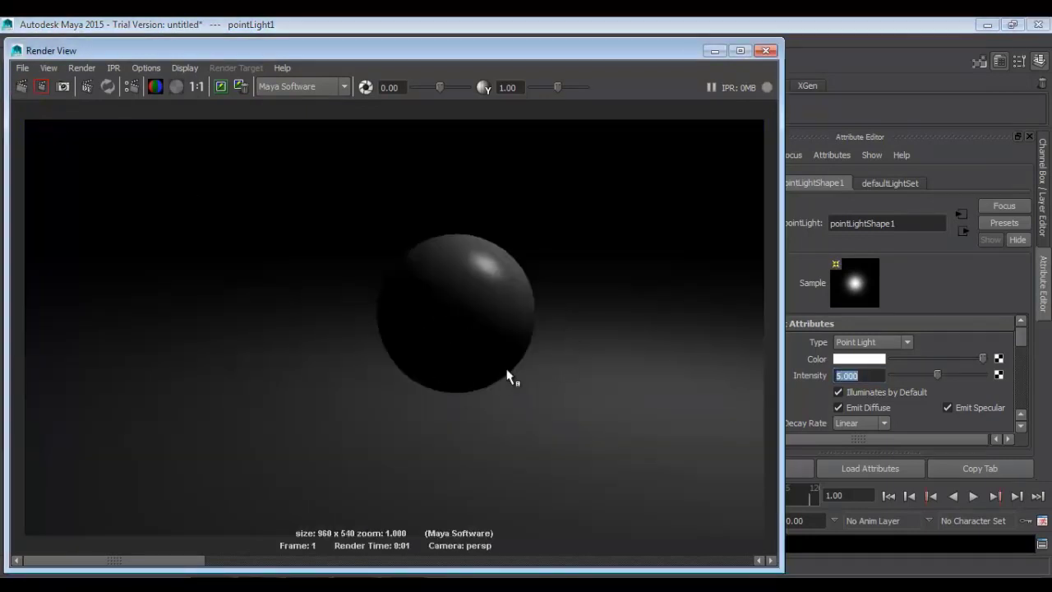
left_click(765, 50)
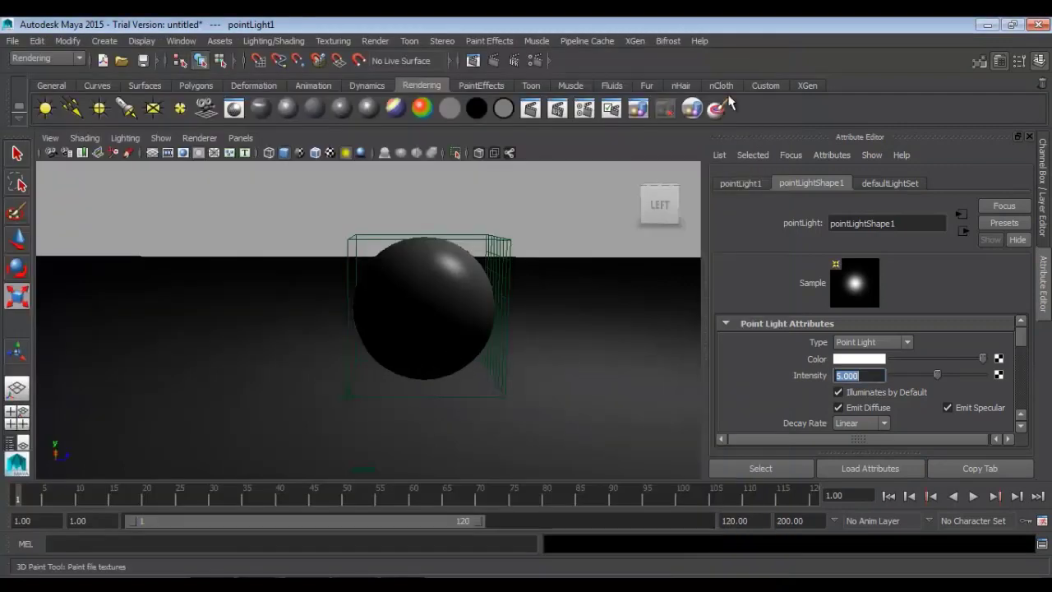
Step: Render a wide view of the ground plane and sphere under the brightened linear-decay light
scroll(527, 190, "down", 5)
scroll(457, 376, "down", 5)
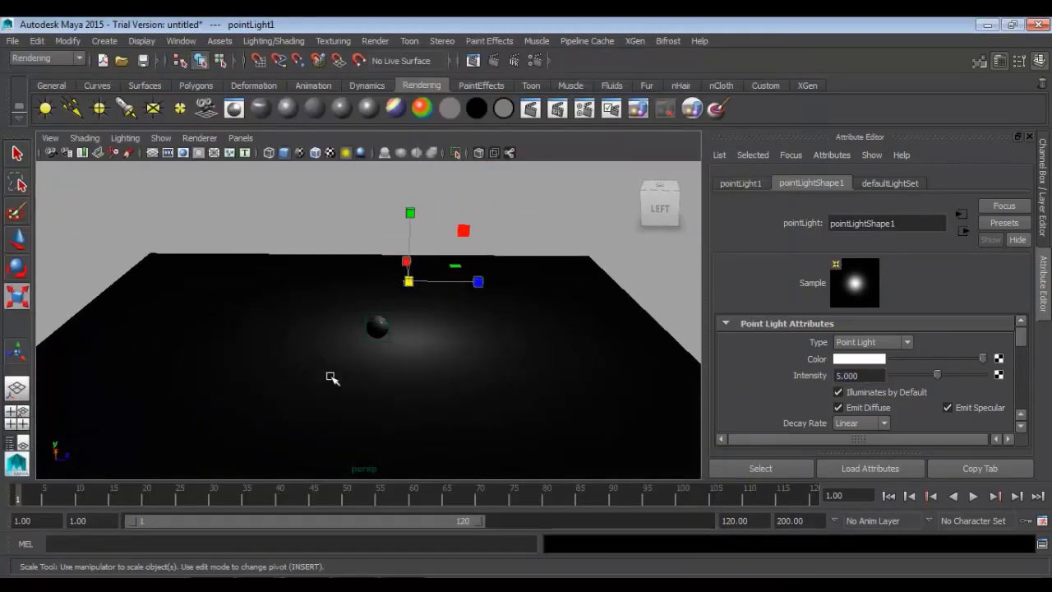
scroll(392, 345, "down", 4)
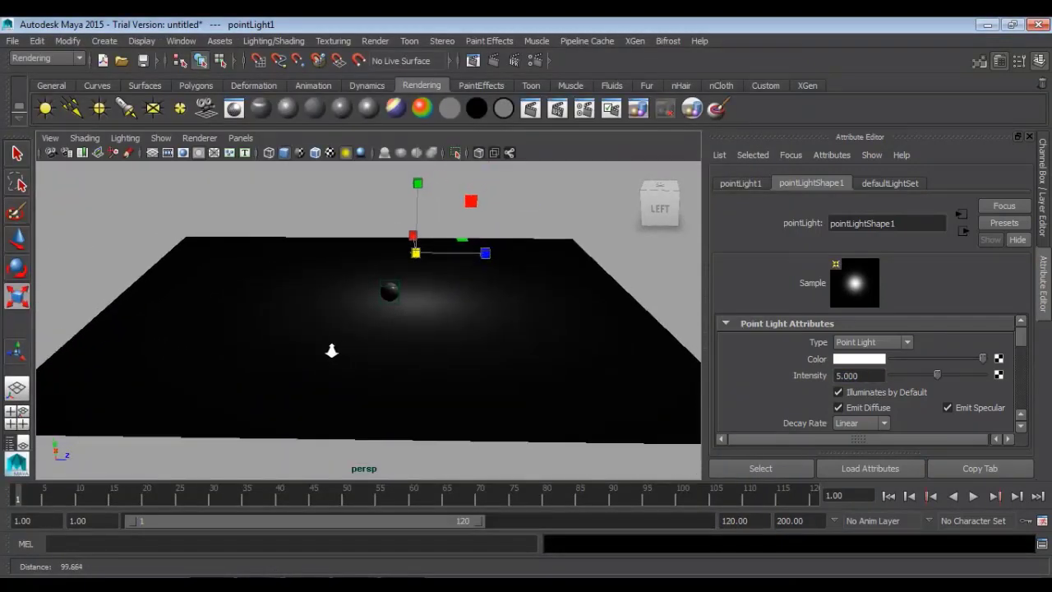
middle_click_drag(335, 357, 352, 384, "alt")
right_click_drag(351, 385, 373, 403, "alt")
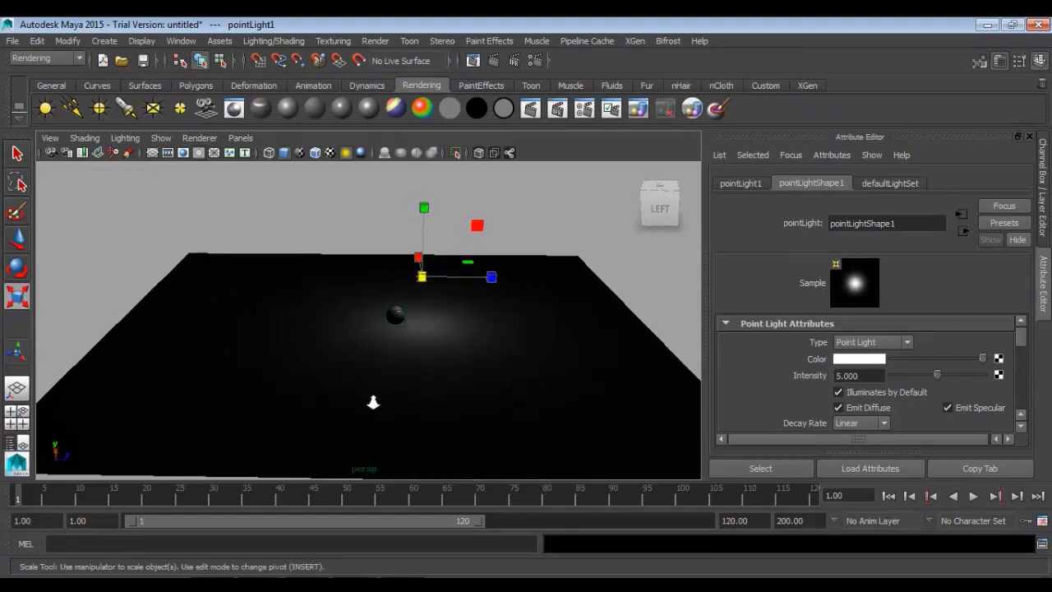
middle_click_drag(404, 381, 400, 393, "alt")
right_click_drag(400, 393, 413, 416, "alt")
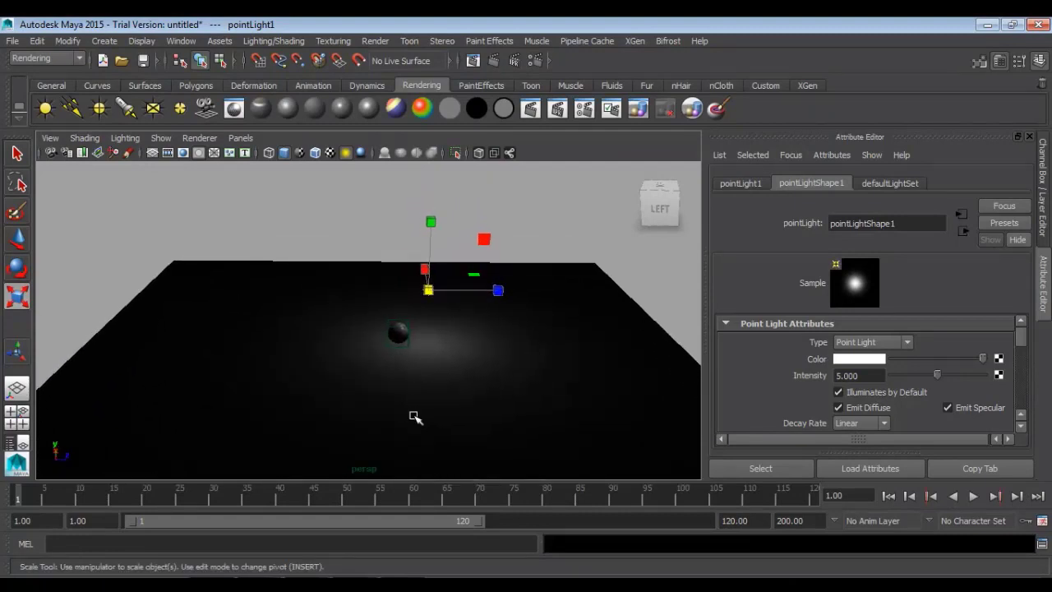
left_click(494, 63)
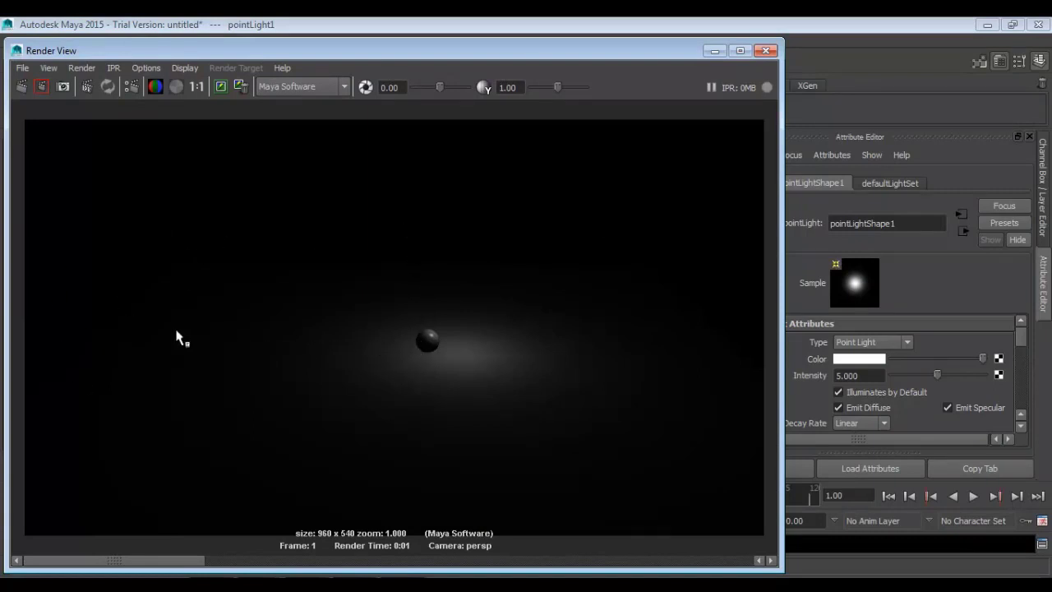
left_click(766, 52)
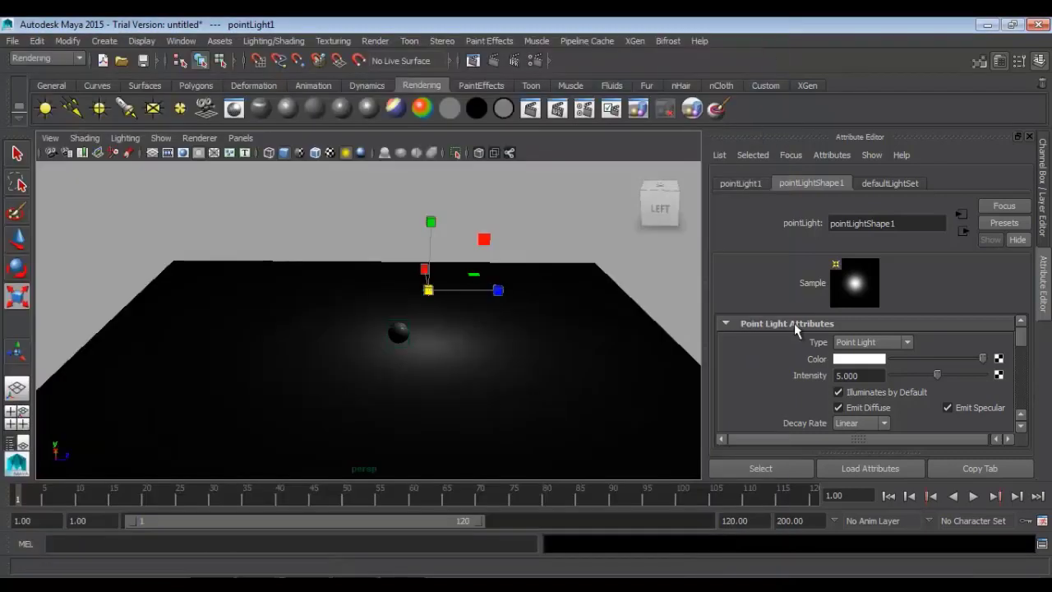
Step: Set the point light's decay rate to Quadratic and render a close-up of the sphere
left_click(855, 423)
left_click(846, 457)
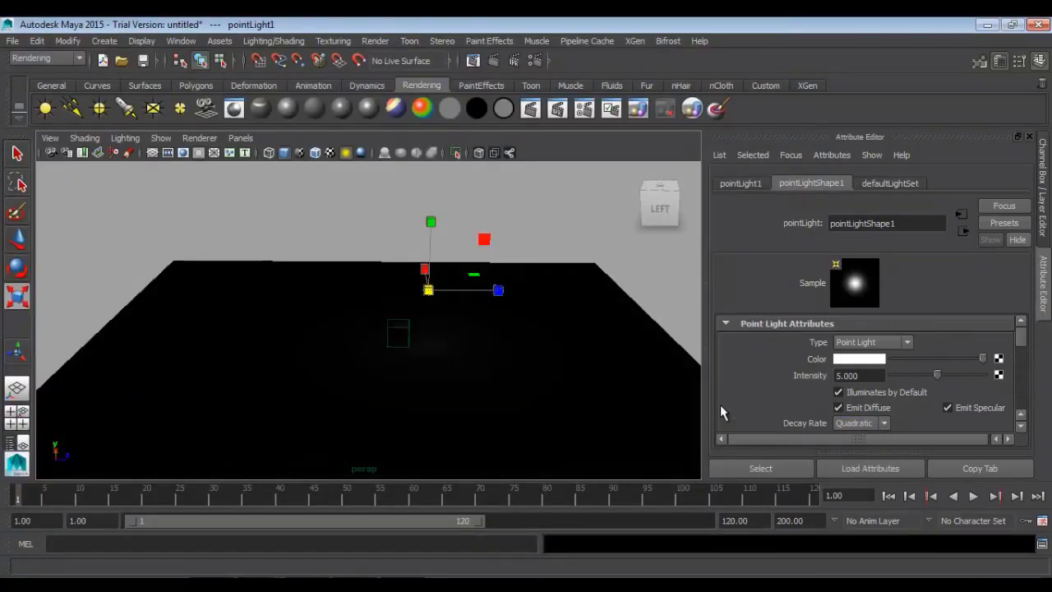
scroll(474, 364, "up", 8)
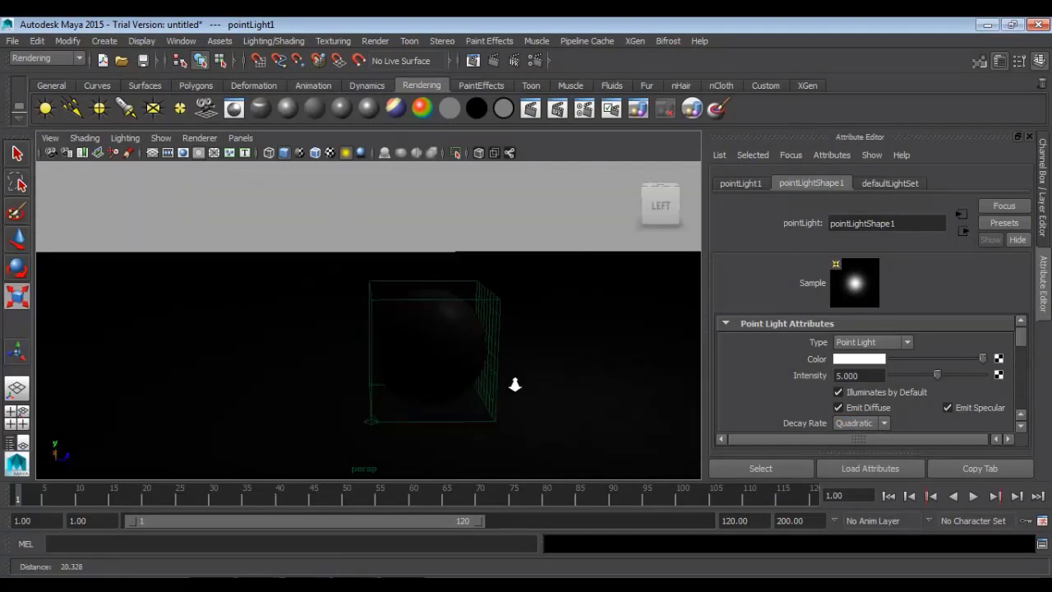
scroll(493, 374, "up", 3)
left_click(494, 60)
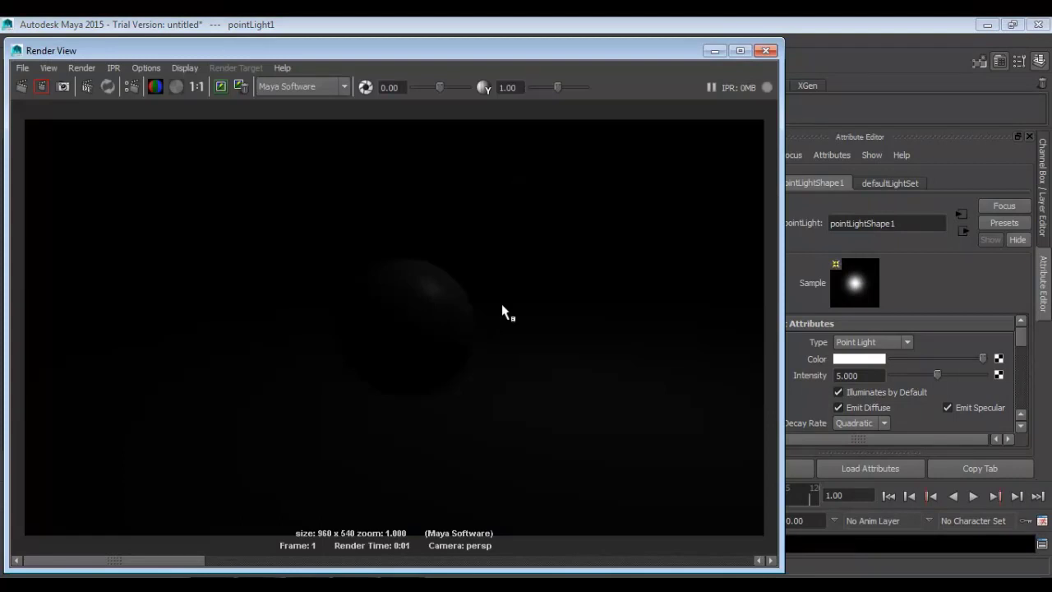
Step: Set the point light's intensity to 15, and render both the sphere close-up and a wider view of the plane
left_click(859, 375)
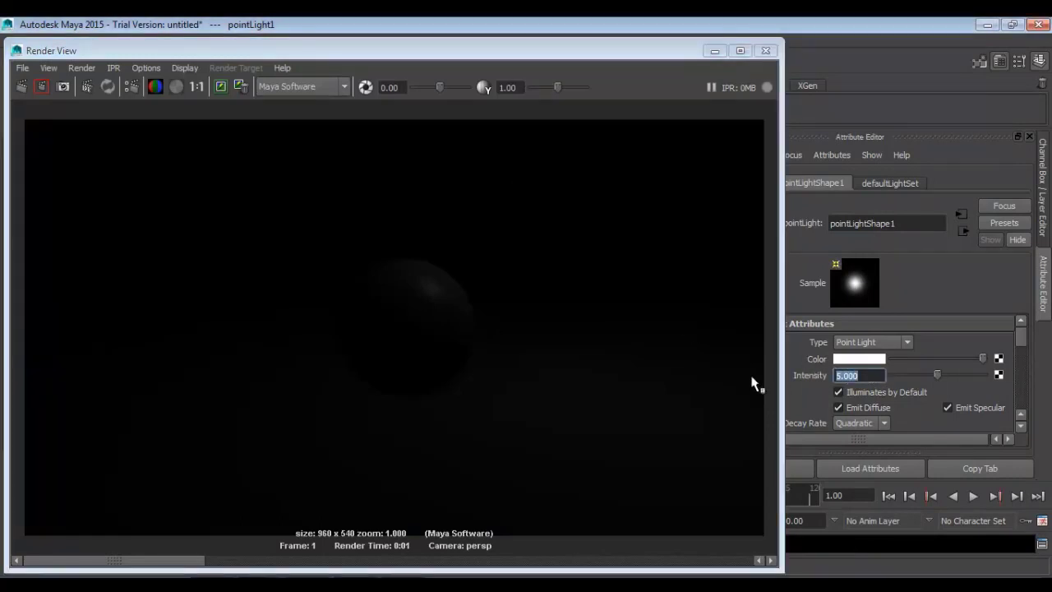
type("15")
key("Return")
left_click(21, 86)
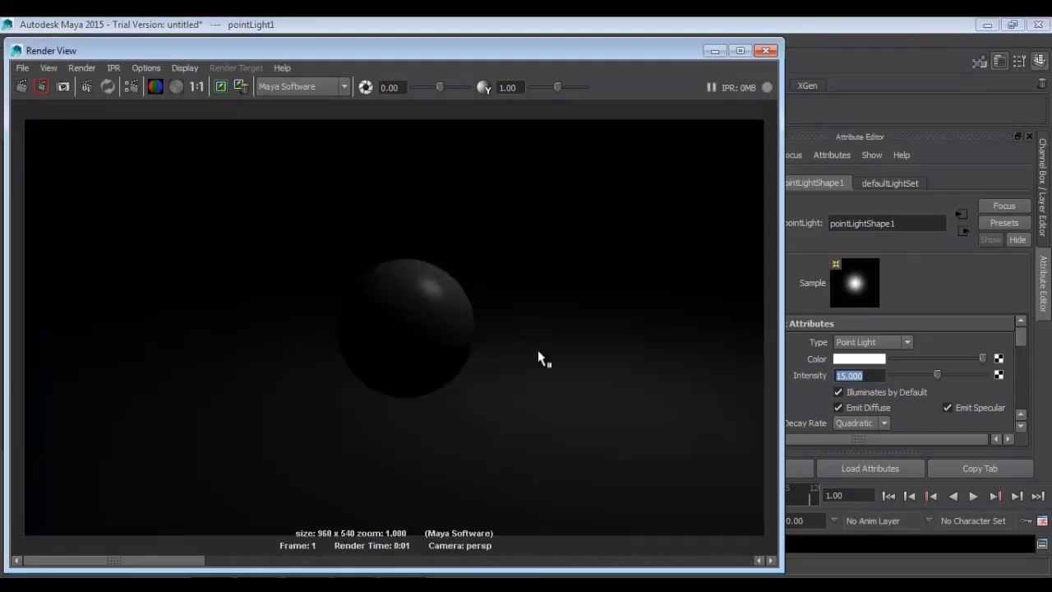
left_click(765, 50)
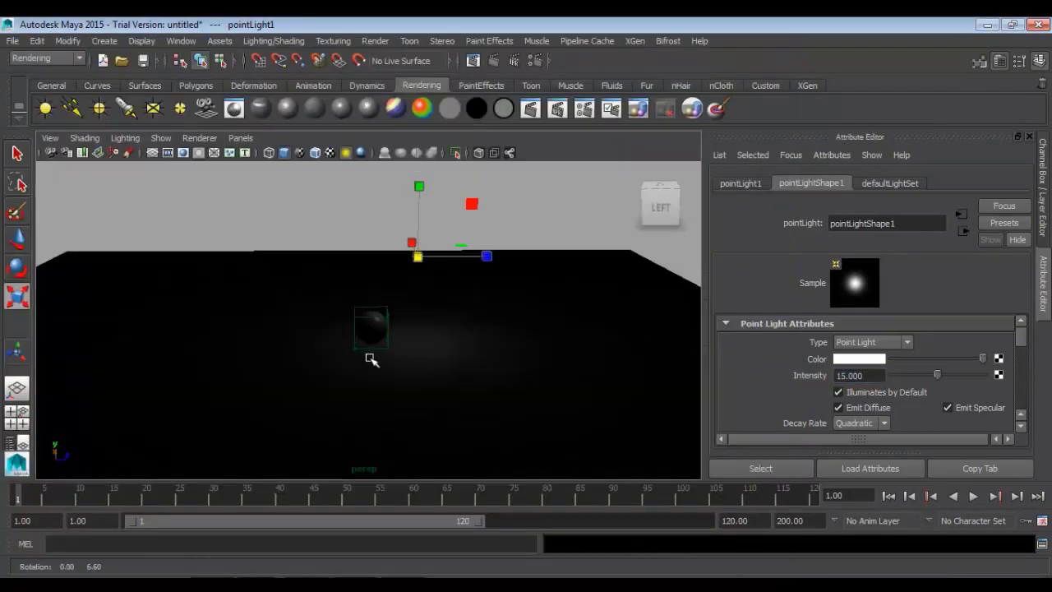
left_click(493, 60)
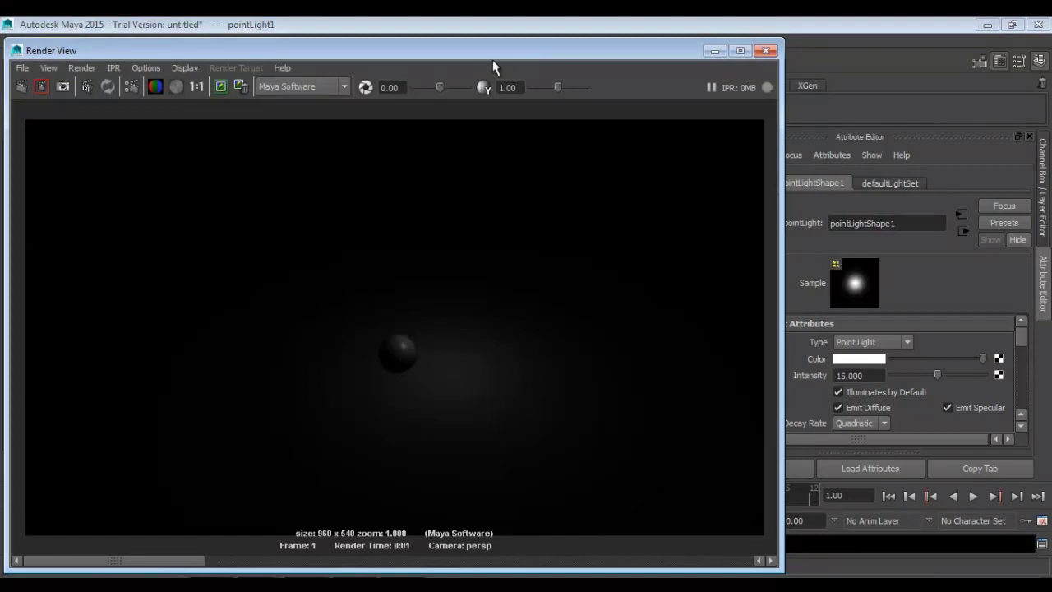
Step: Set the point light's decay rate to Cubic and render the wide view again
left_click(855, 422)
left_click(848, 466)
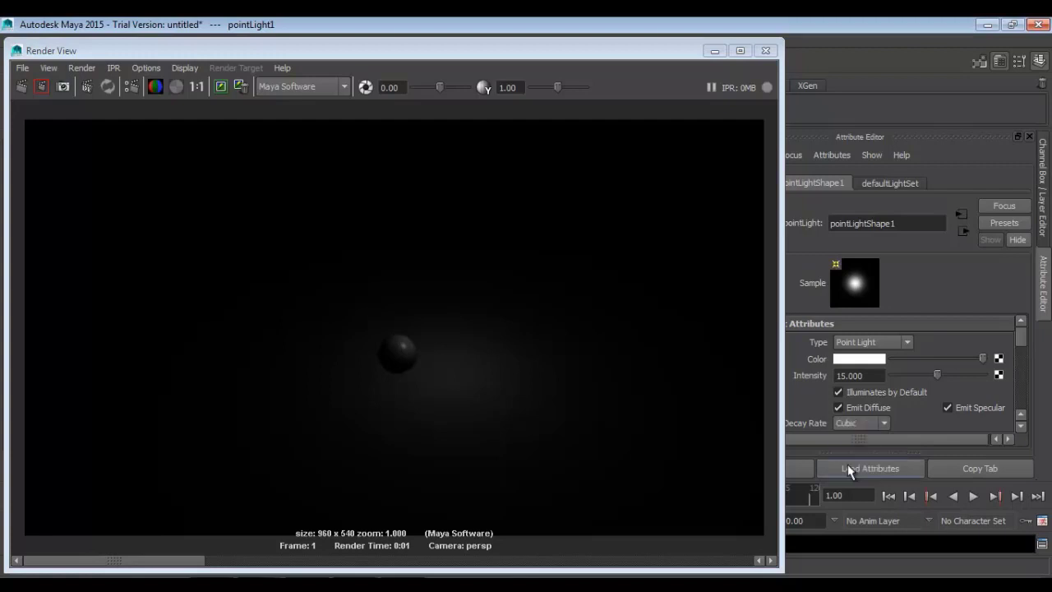
left_click(21, 87)
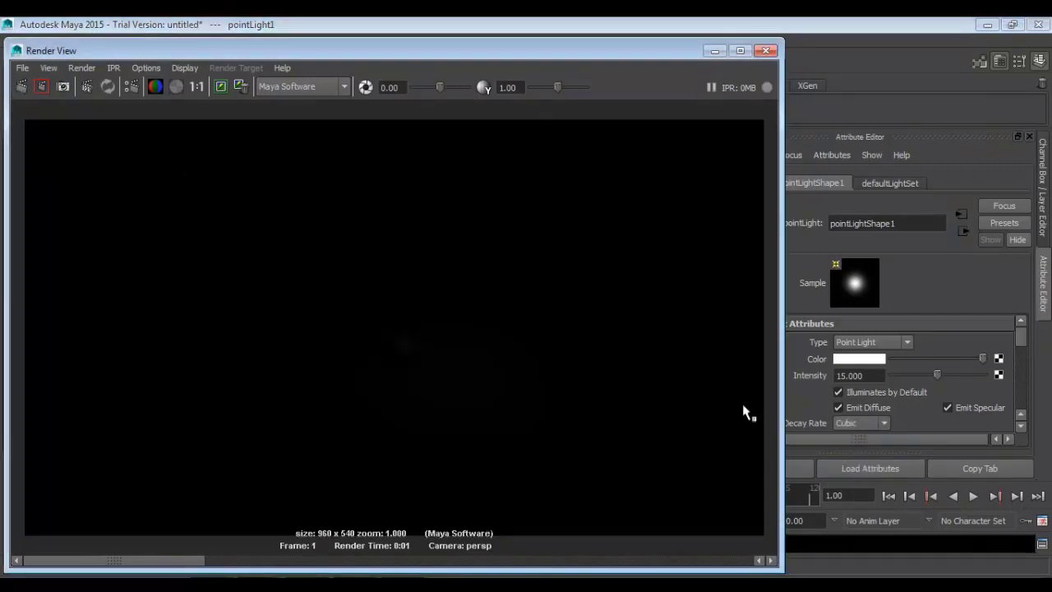
Step: Raise the point light's intensity to 50 and render the scene with cubic decay
left_click(879, 375)
type("50")
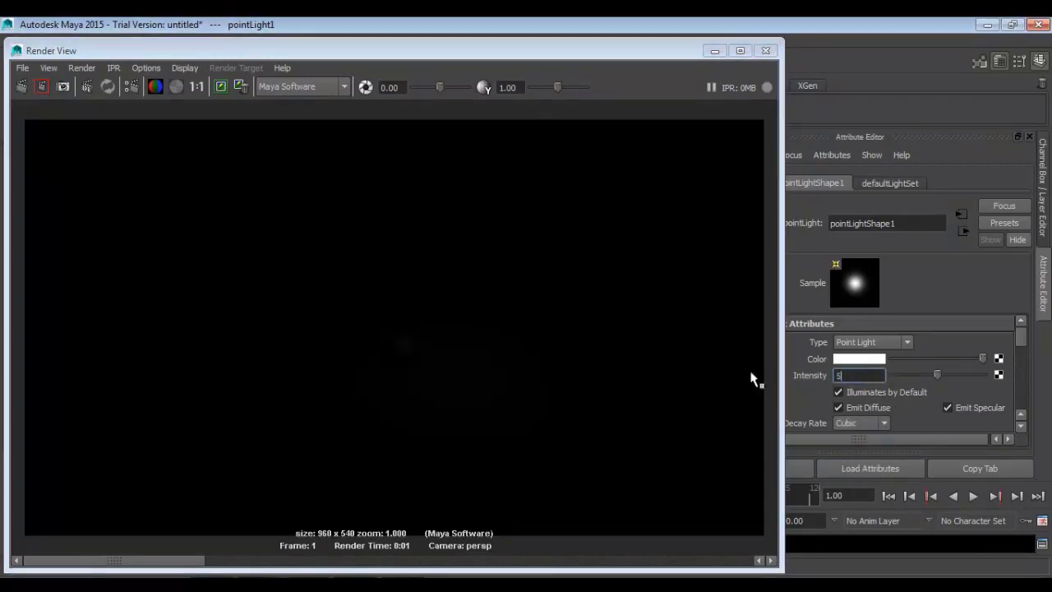
key("Return")
left_click(22, 87)
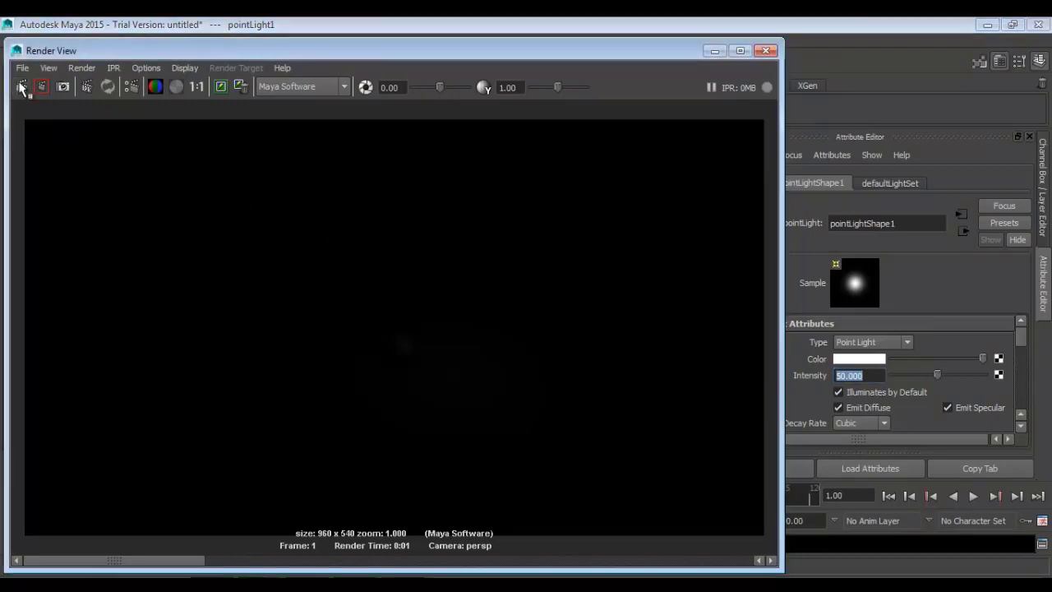
Step: Raise the point light's intensity to 150 and render the cubic-decay scene again
left_click_drag(868, 378, 831, 374)
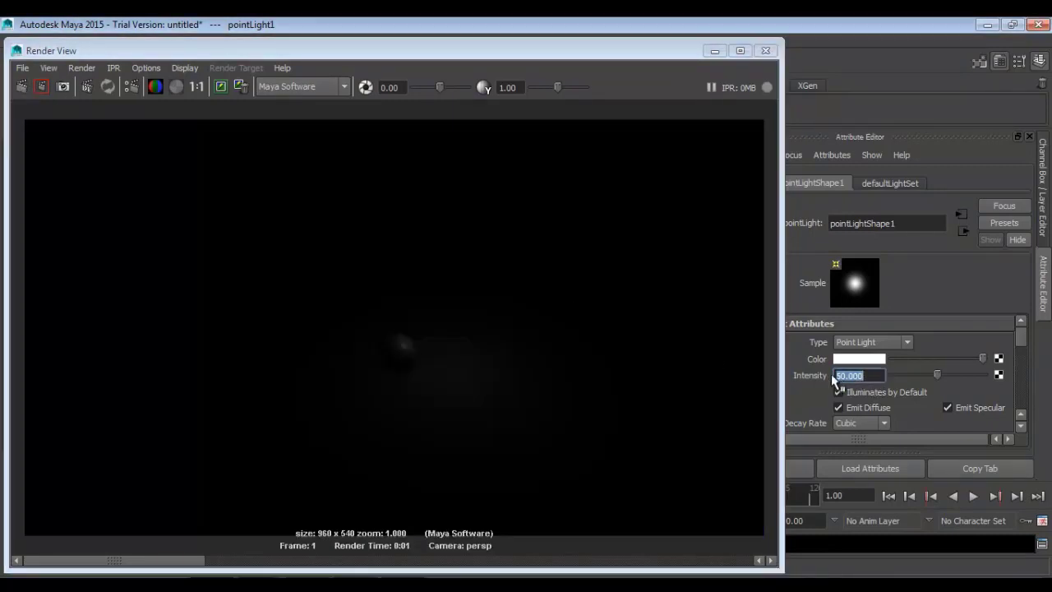
type("150")
key("Return")
left_click(24, 91)
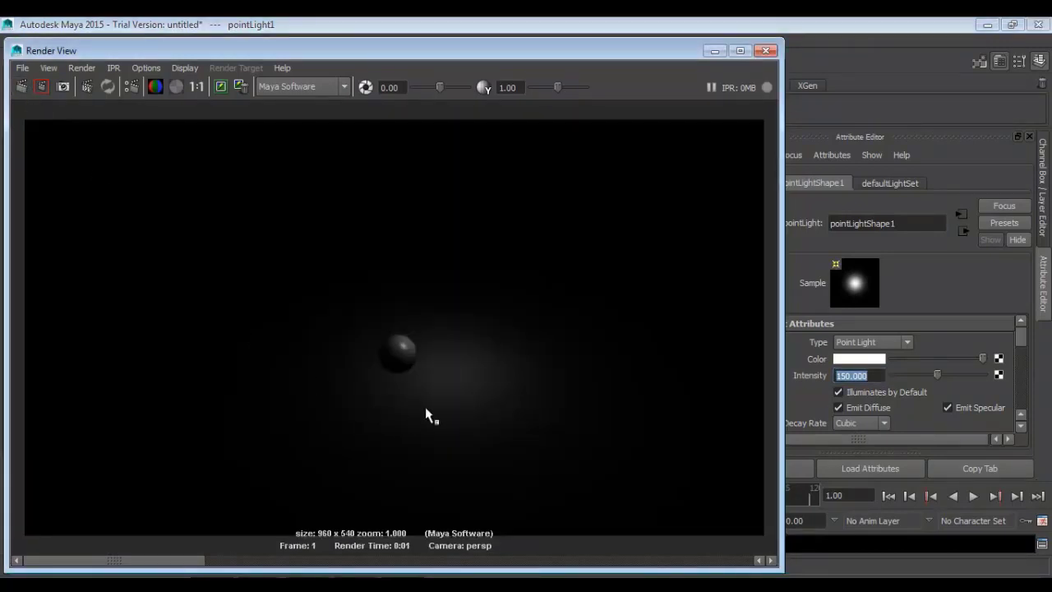
Step: Set the point light's decay rate to No Decay and its intensity to 1, and render the scene
left_click(854, 424)
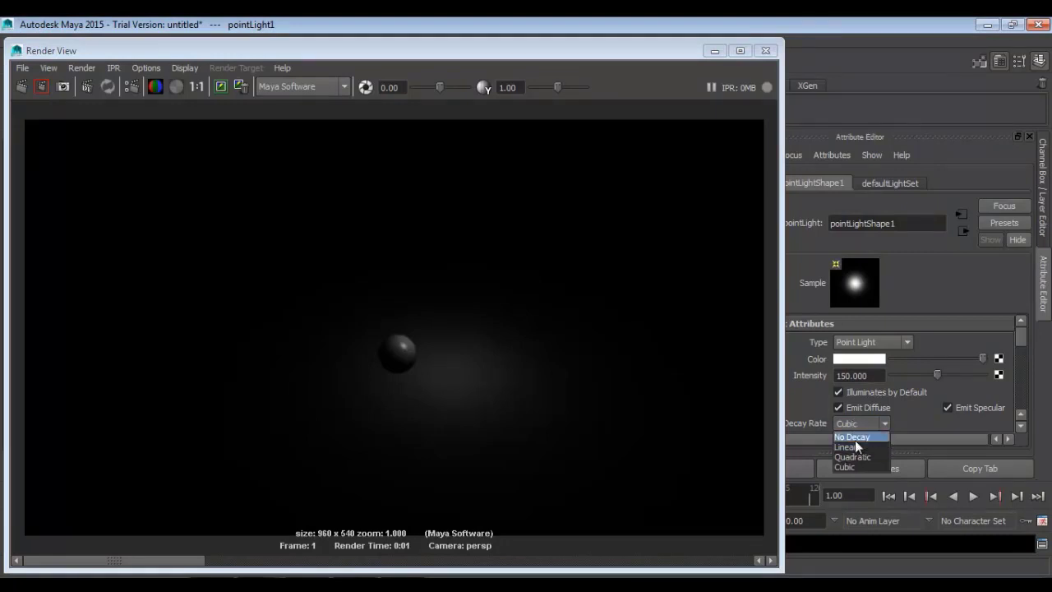
left_click(855, 437)
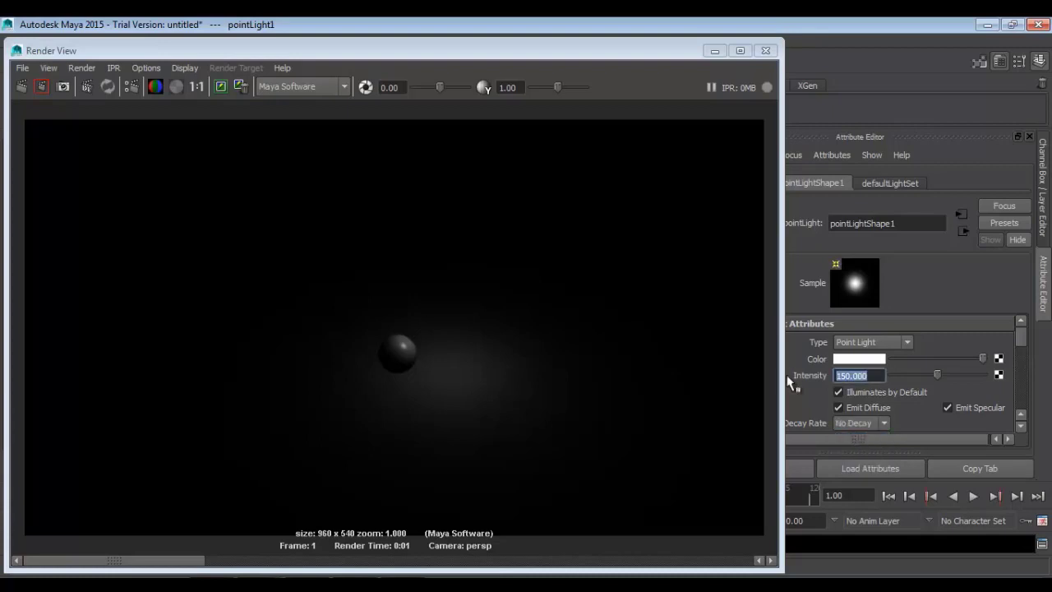
type("1")
key("Return")
left_click(23, 87)
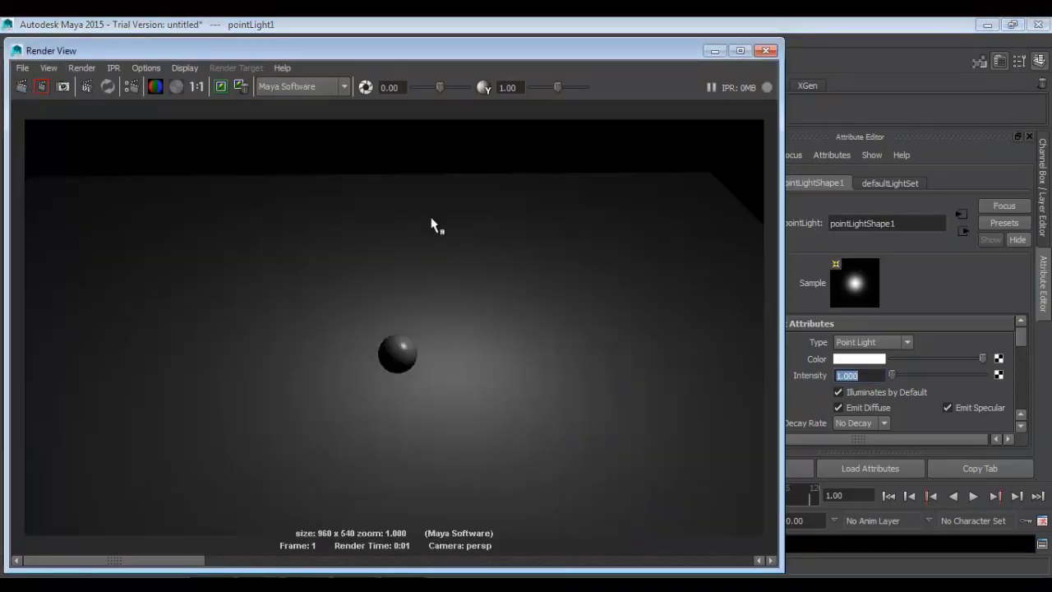
left_click(763, 51)
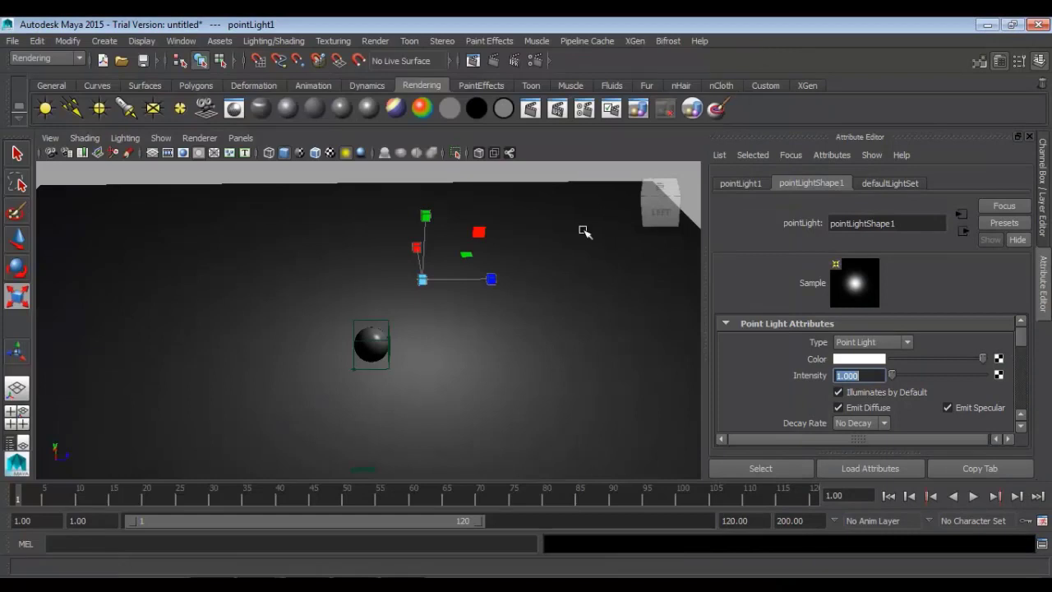
left_click_drag(418, 331, 436, 403, "alt")
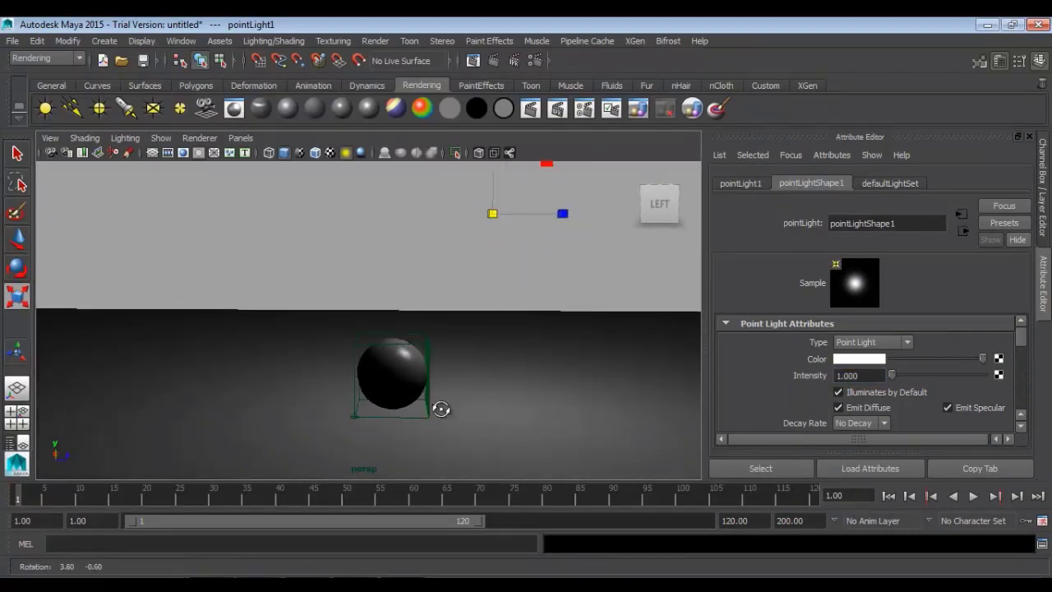